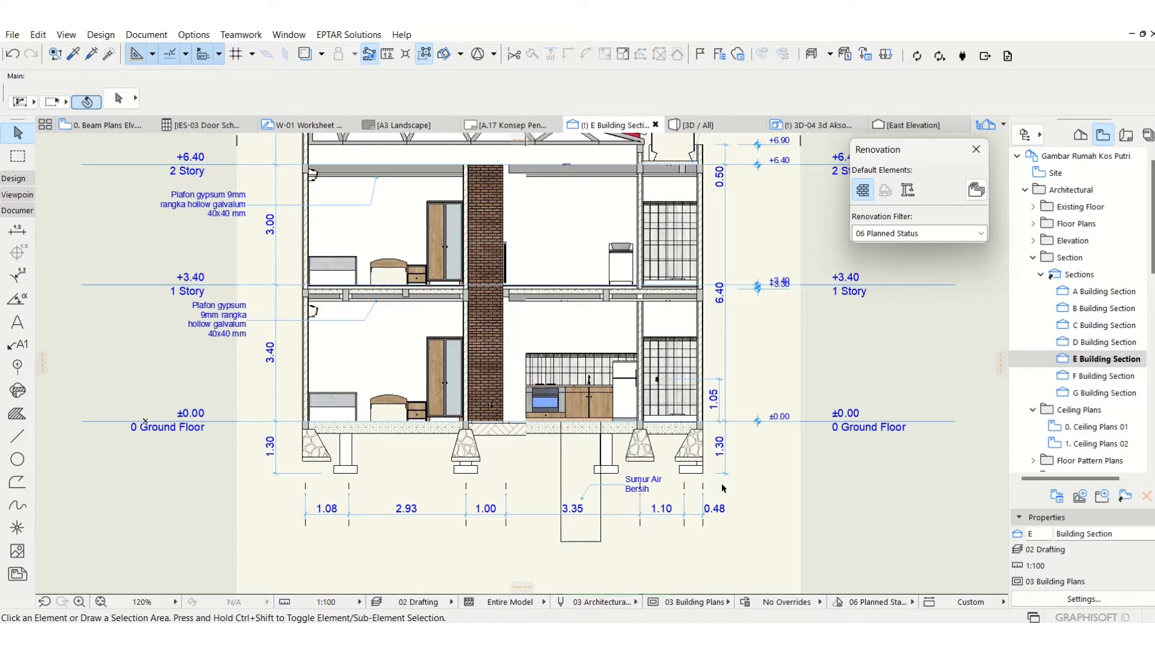
Examine the ground-floor slab and the foundations beneath it in the E Building Section.
scroll(431, 527, "up", 3)
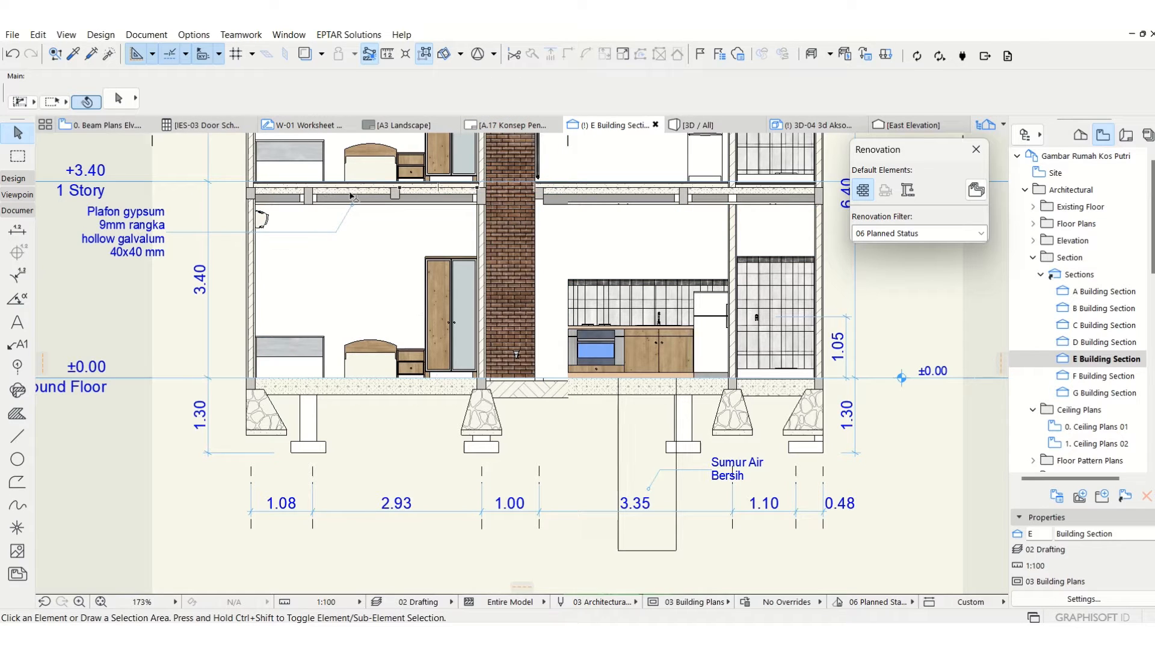
scroll(421, 190, "up", 2)
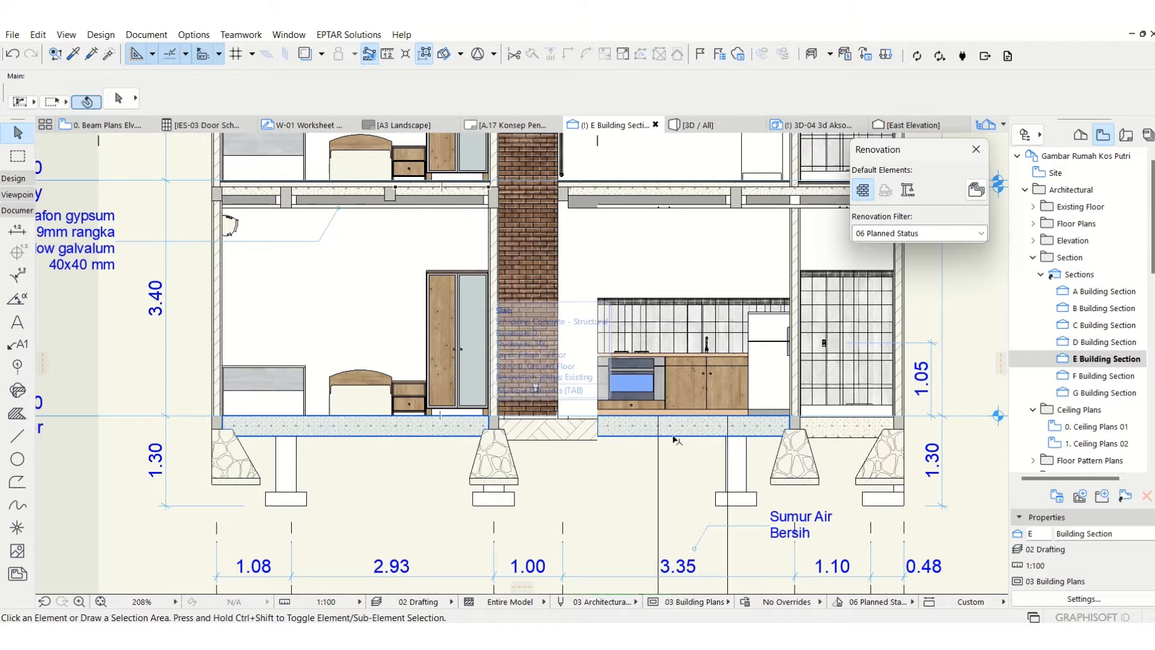
middle_click_drag(935, 368, 911, 375)
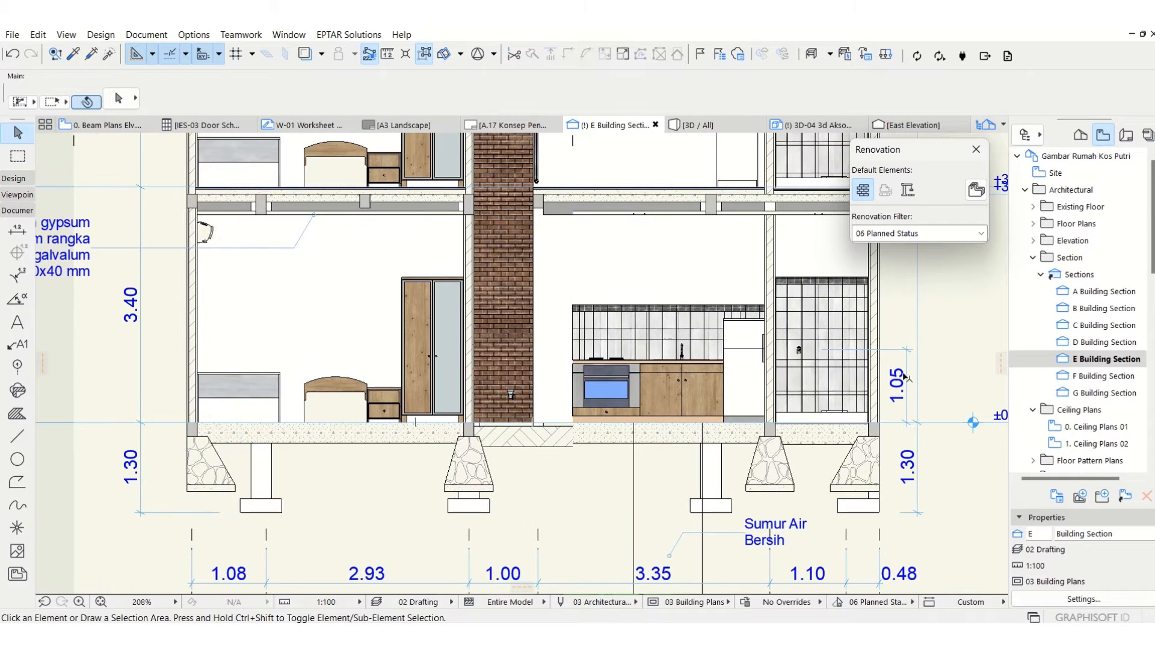
middle_click_drag(377, 489, 420, 452)
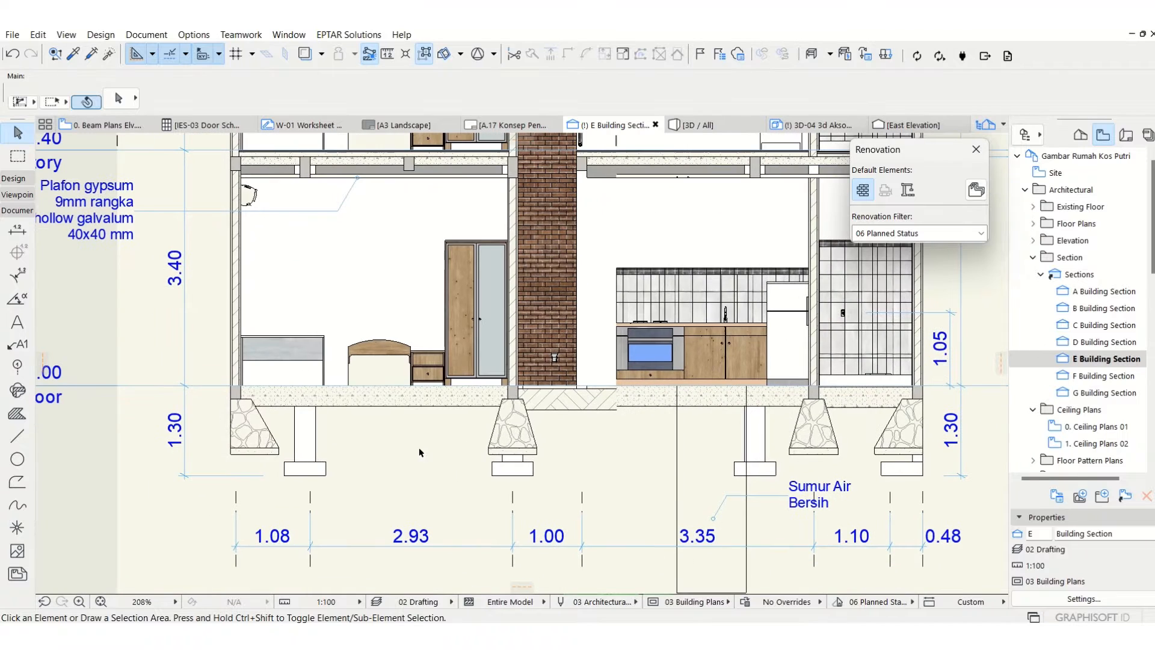
scroll(460, 467, "up", 2)
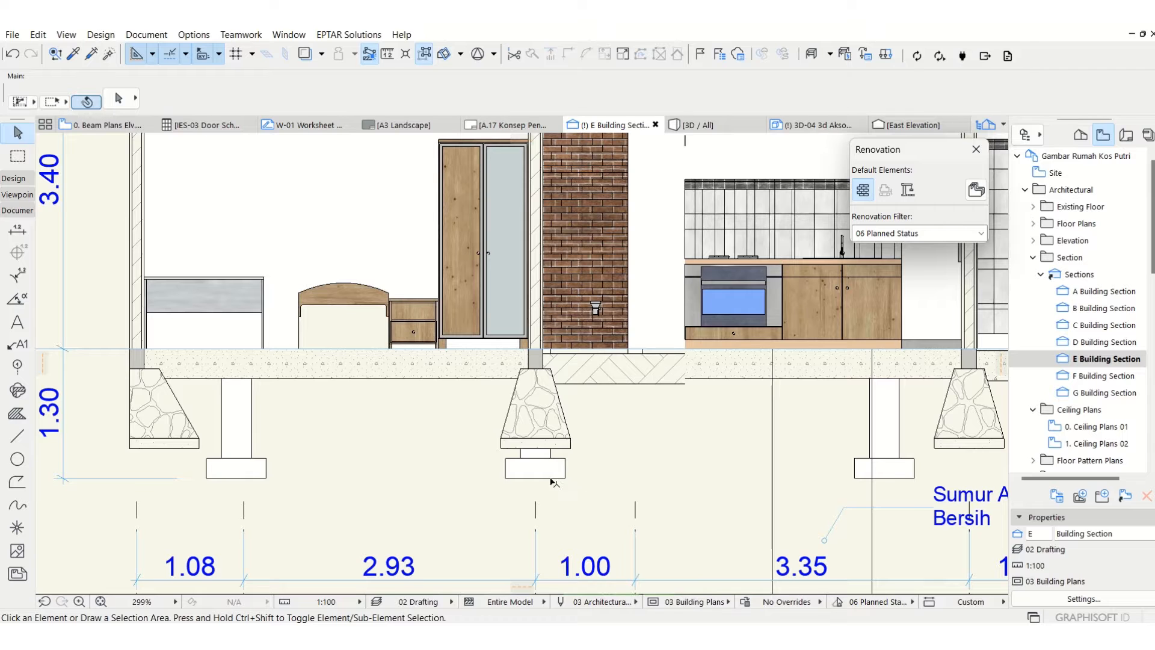
scroll(425, 443, "down", 1)
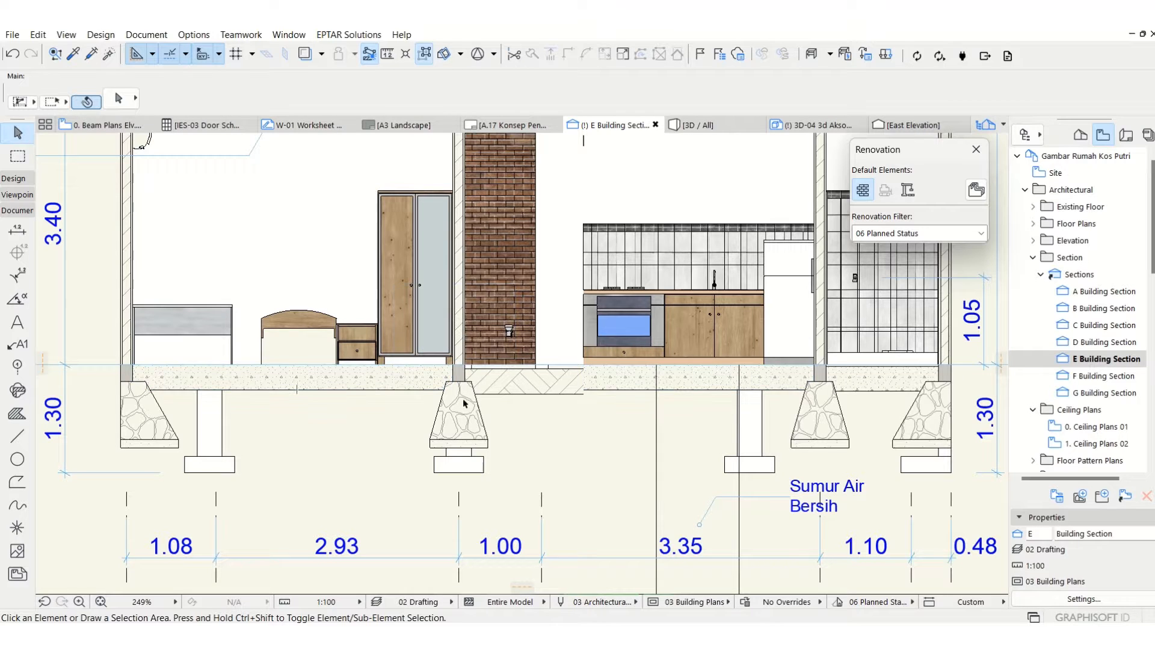
middle_click_drag(798, 409, 789, 409)
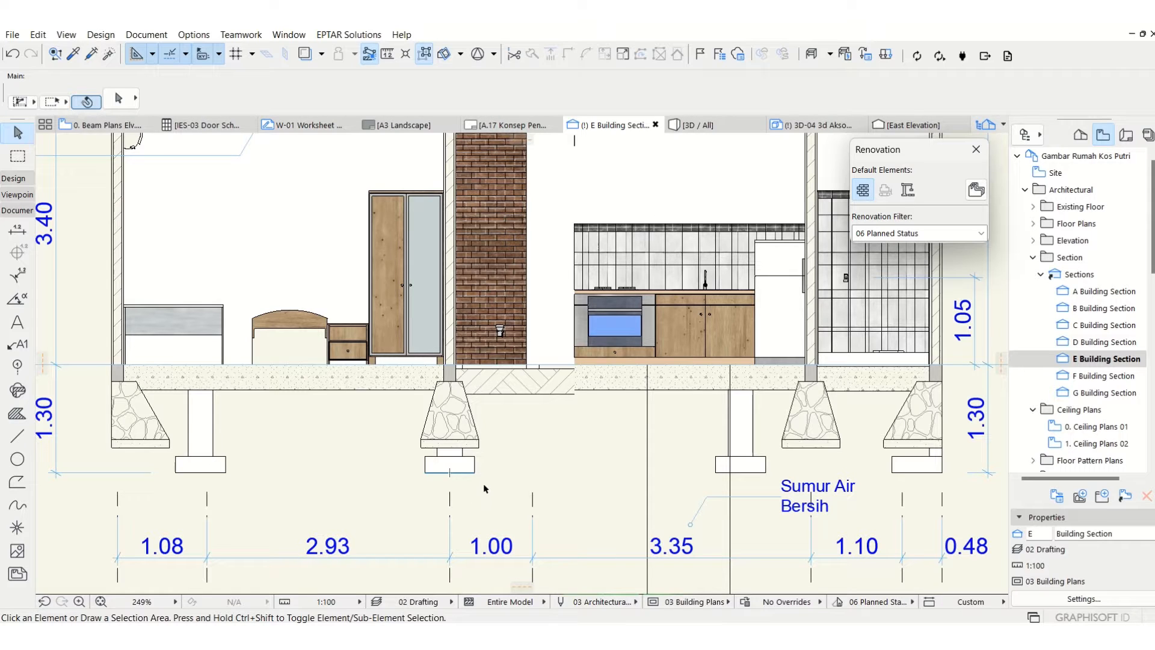
middle_click_drag(502, 478, 516, 469)
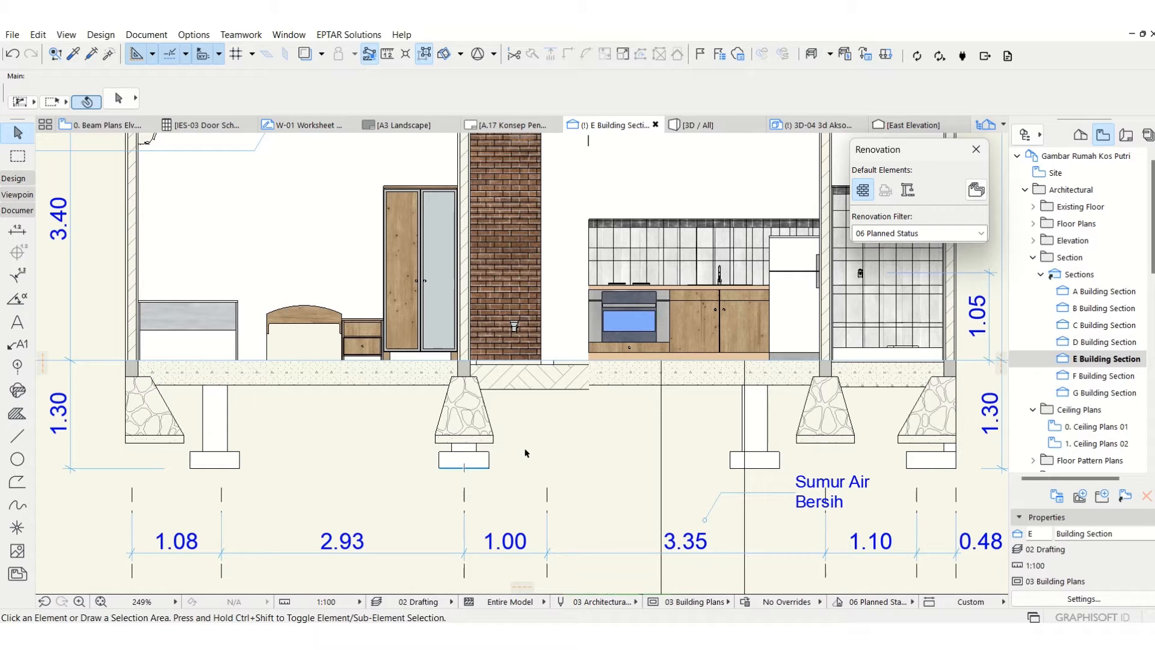
scroll(478, 460, "down", 2)
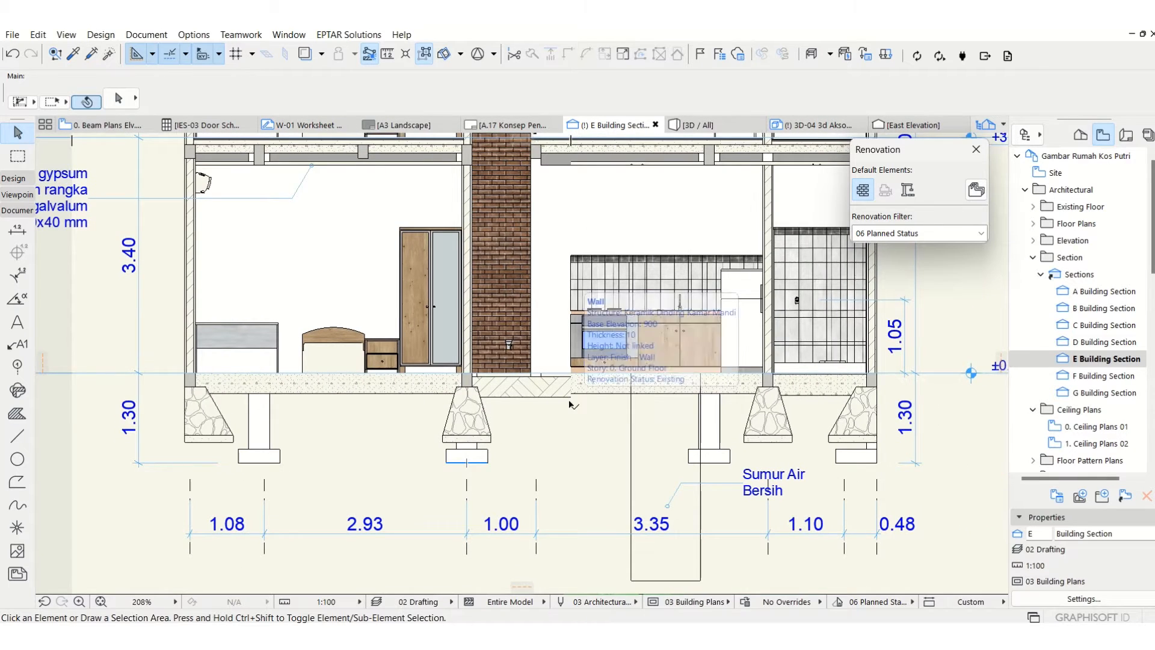
middle_click_drag(571, 404, 533, 389)
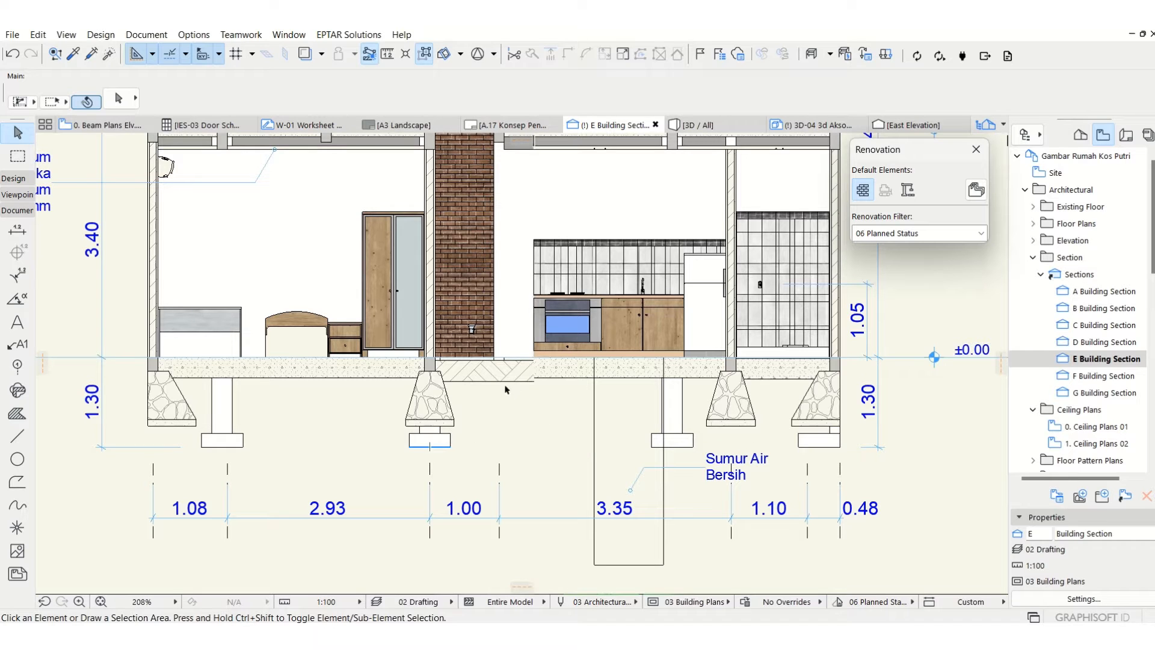
Draw a short horizontal line with the Dashed line type beside the building, just below the ±0.00 level.
left_click(18, 435)
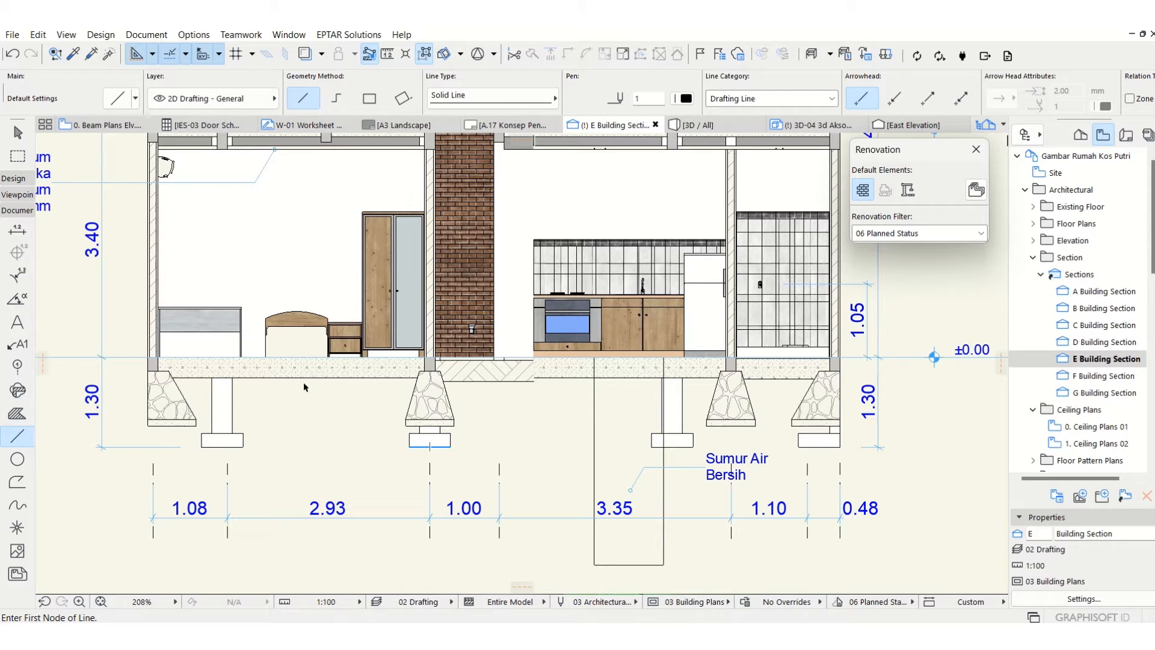
left_click(490, 97)
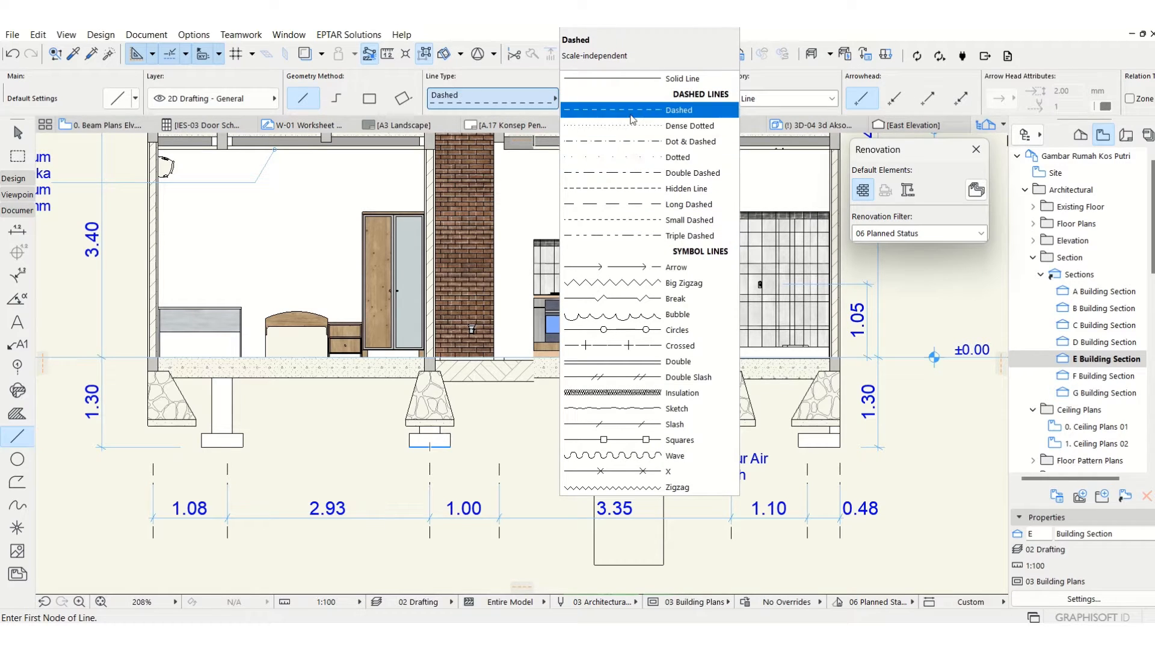
left_click(630, 113)
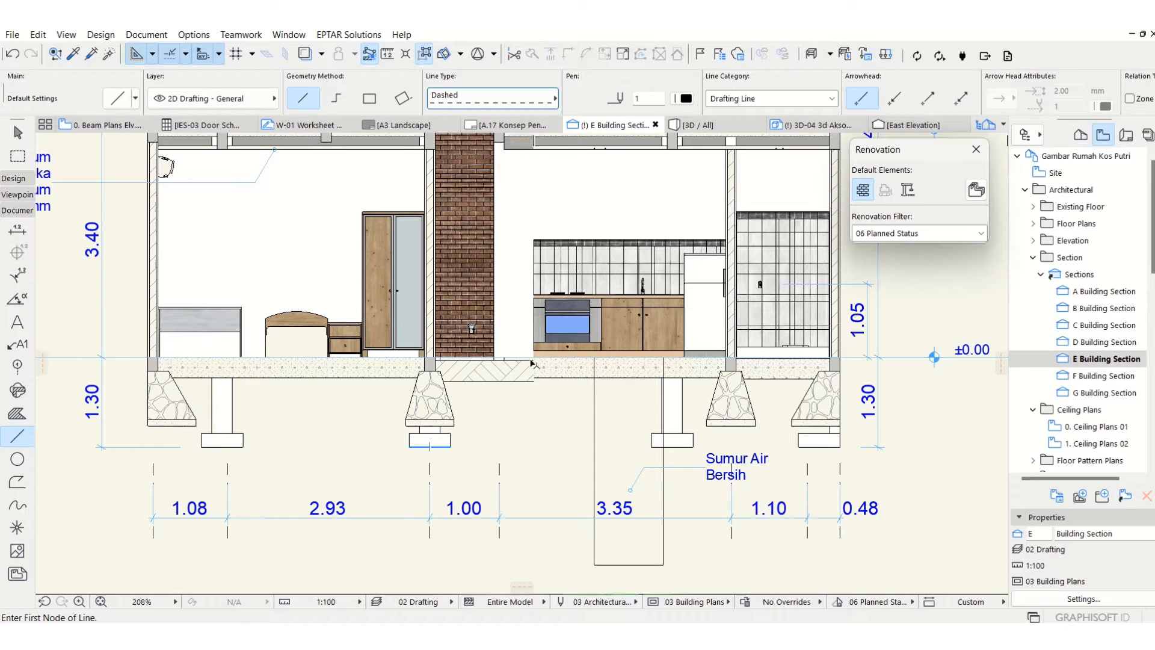
middle_click_drag(640, 372, 625, 372)
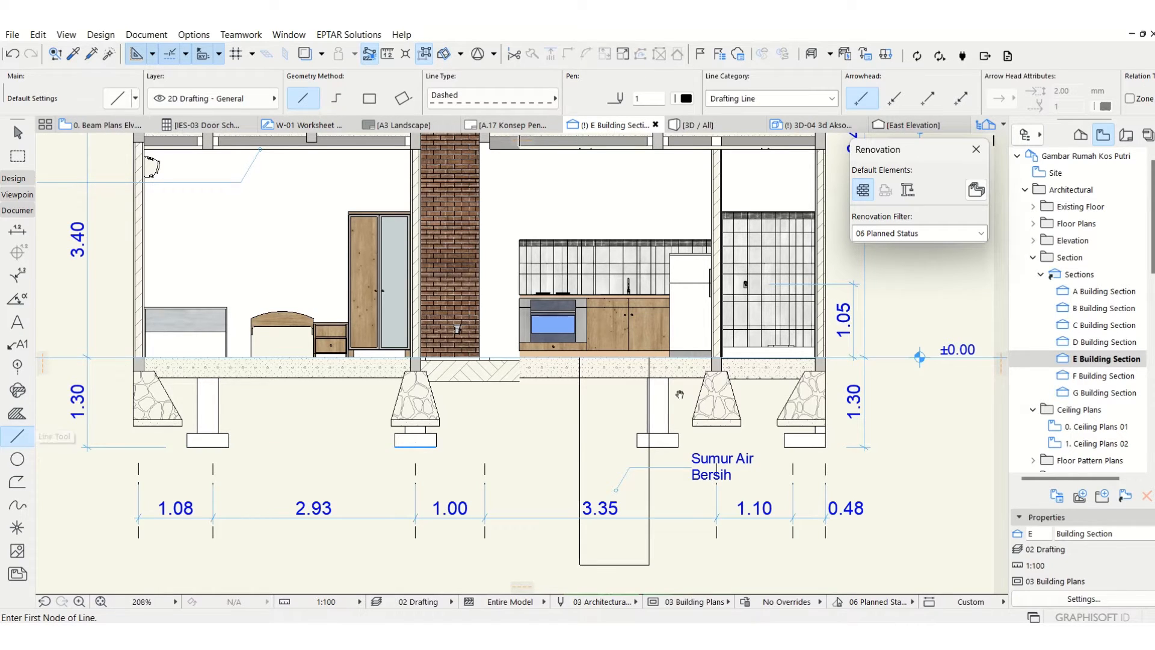
middle_click_drag(679, 393, 502, 389)
left_click(720, 375)
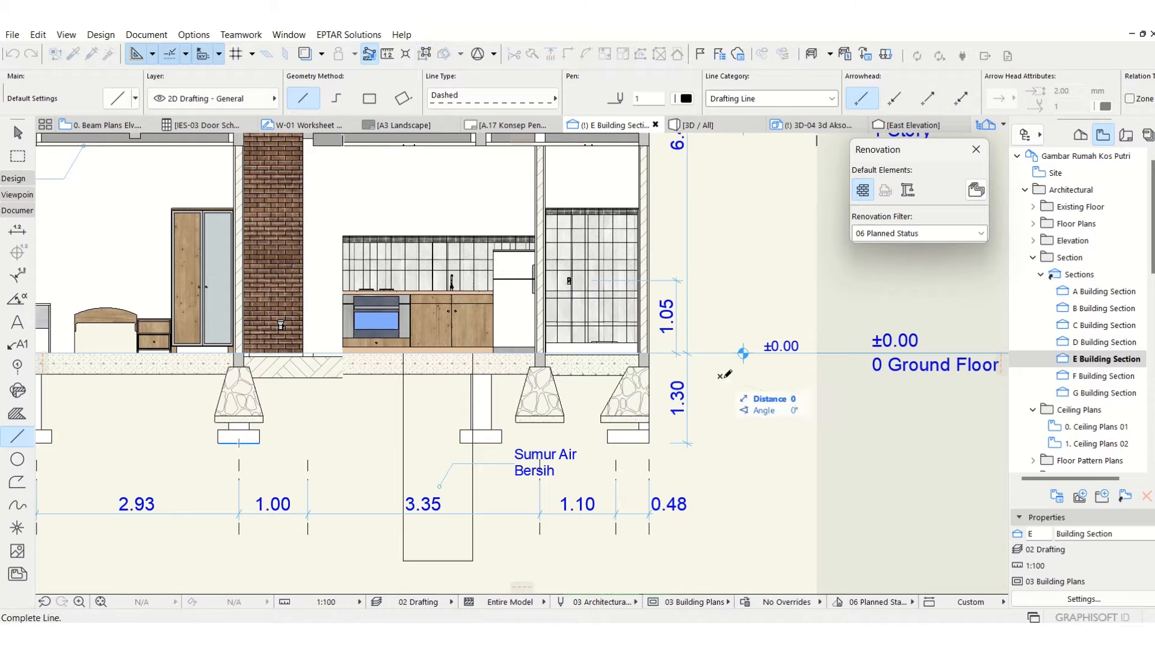
left_click(800, 375)
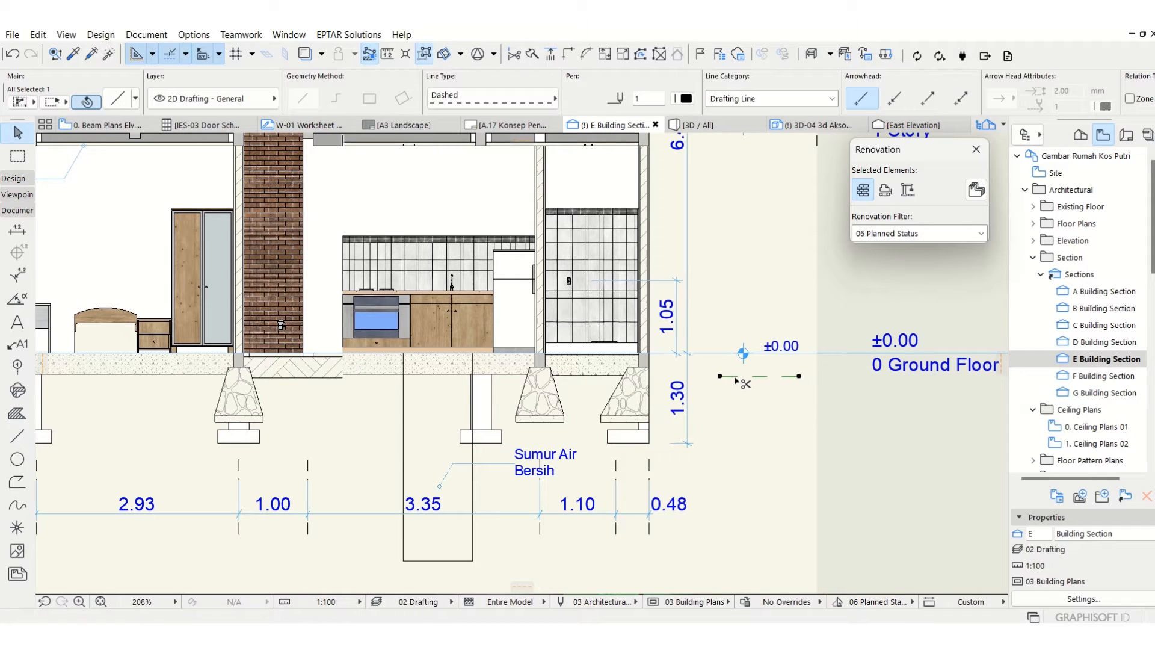
Move the dashed line onto the ±0.00 level starting at the outer wall face, and change its pen to red pen 20.
left_click_drag(741, 377, 668, 355, "shift")
left_click(686, 98)
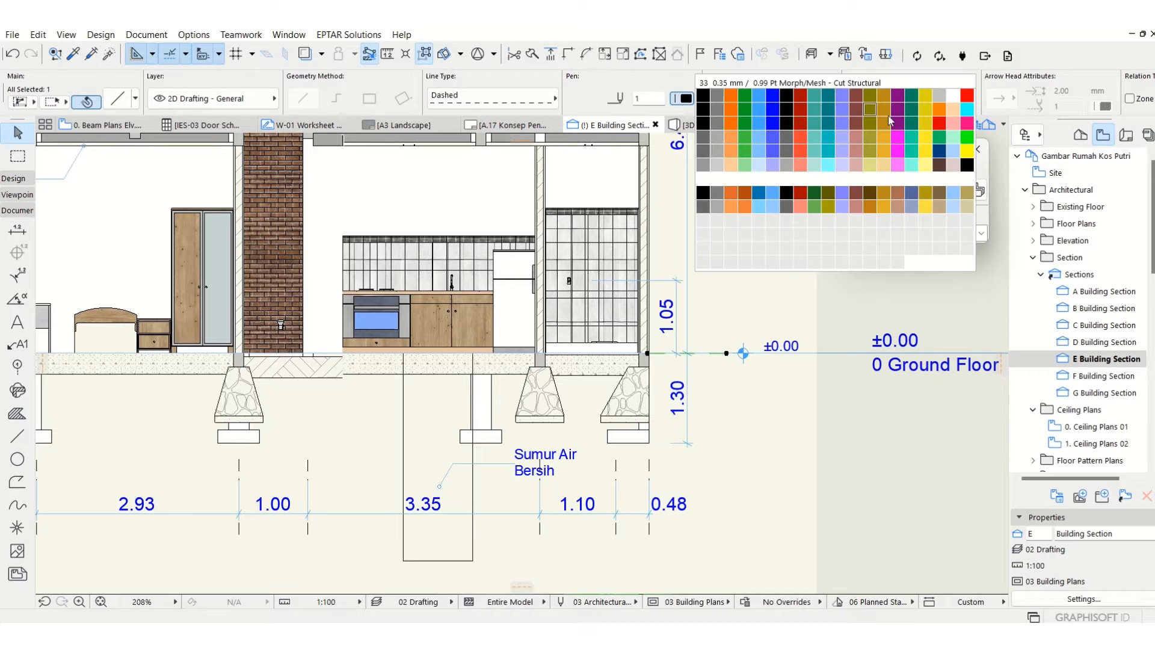
left_click(968, 96)
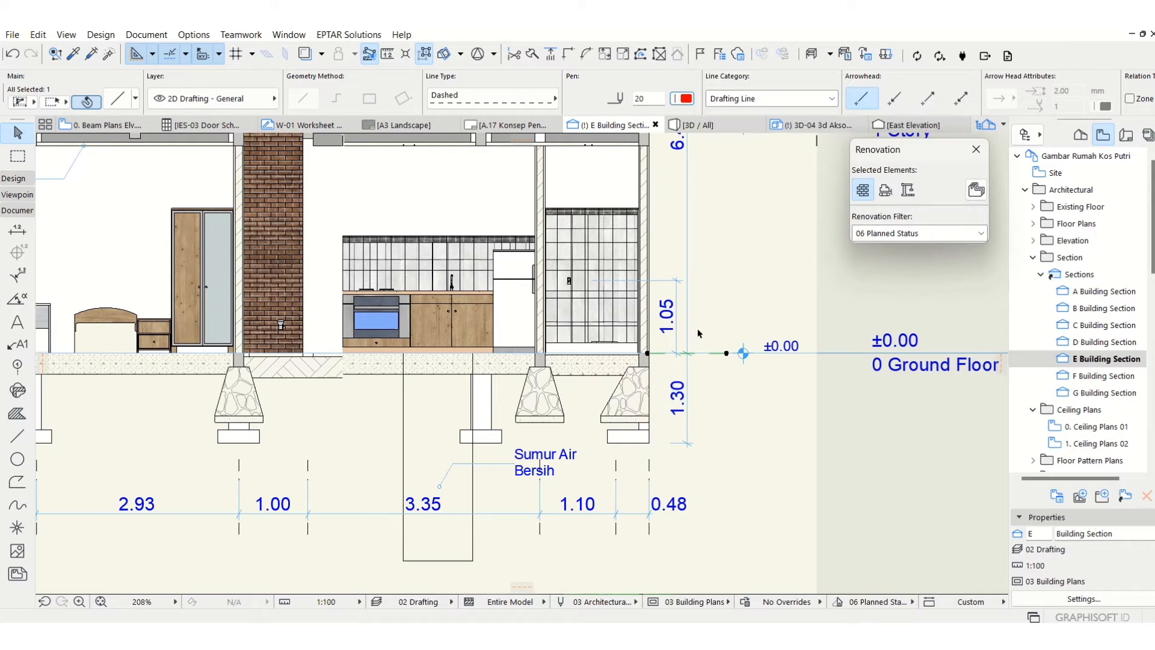
Stretch the red dashed line's building-side end along the ±0.00 level across the whole section, past the opposite outer wall.
left_click(648, 355)
middle_click_drag(421, 355, 601, 332)
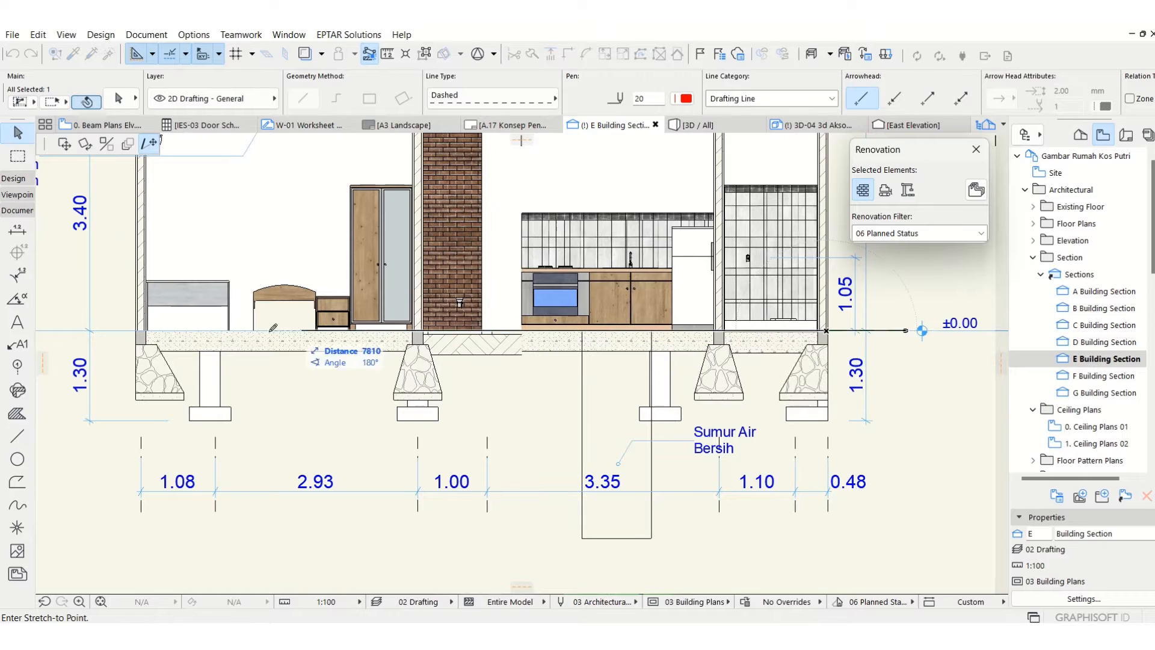
left_click(103, 337)
Bring the red dashed floor-level line to the front of the display order and deselect it.
middle_click_drag(940, 311, 861, 311)
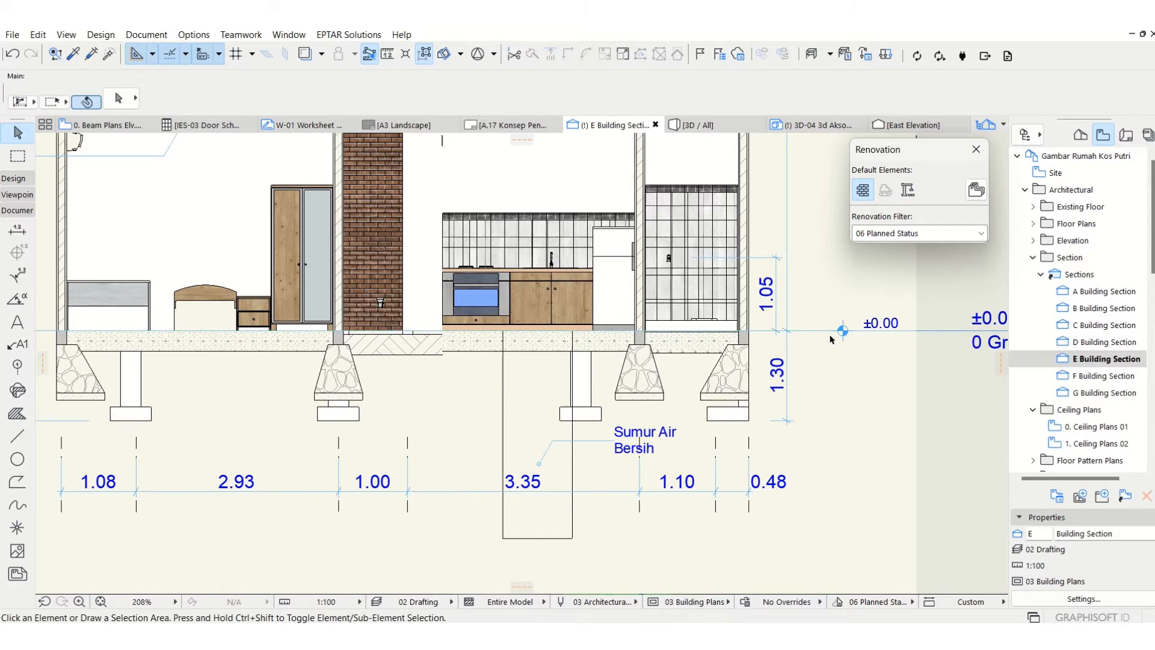
right_click(825, 333)
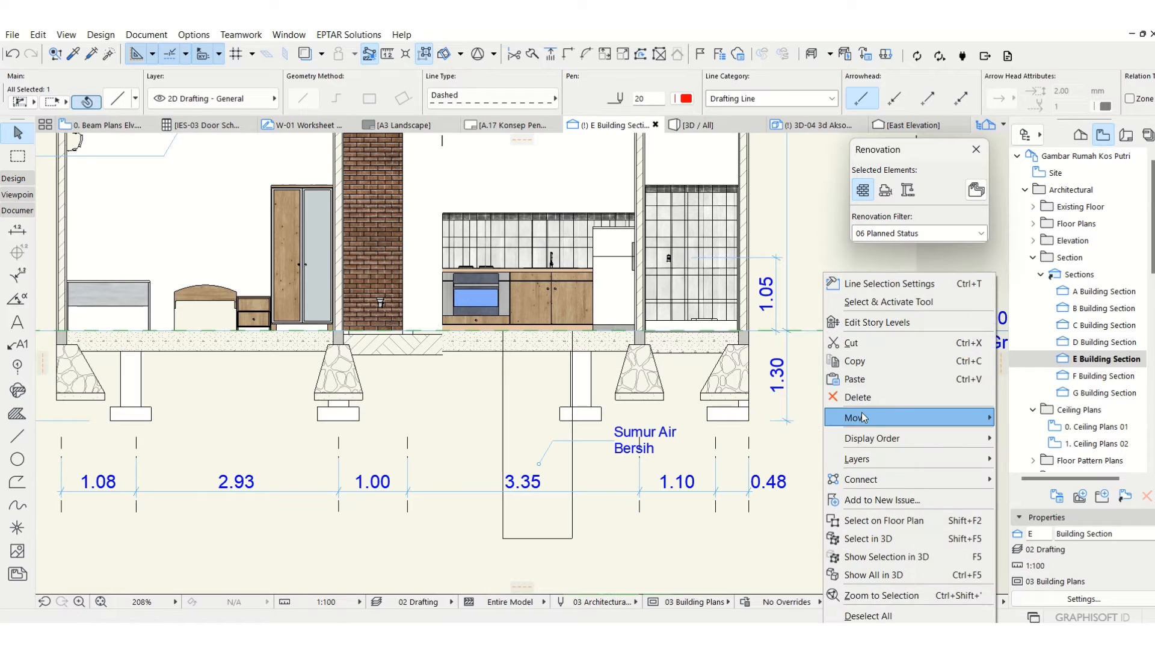
mouse_move(864, 416)
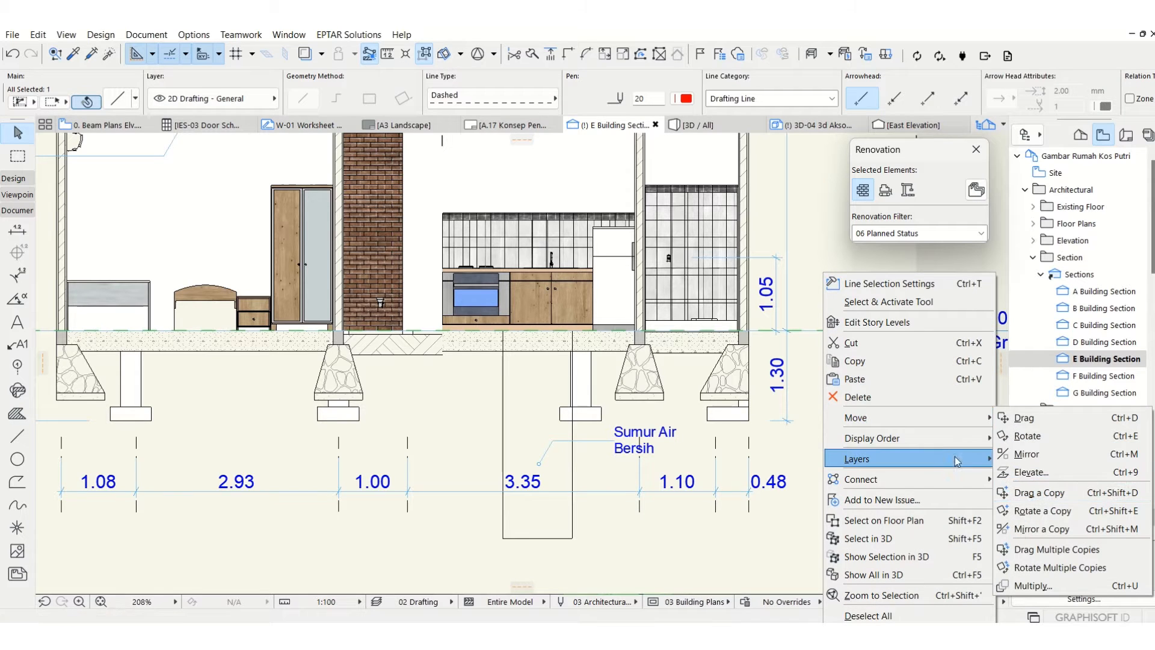
mouse_move(942, 455)
mouse_move(903, 437)
left_click(1028, 438)
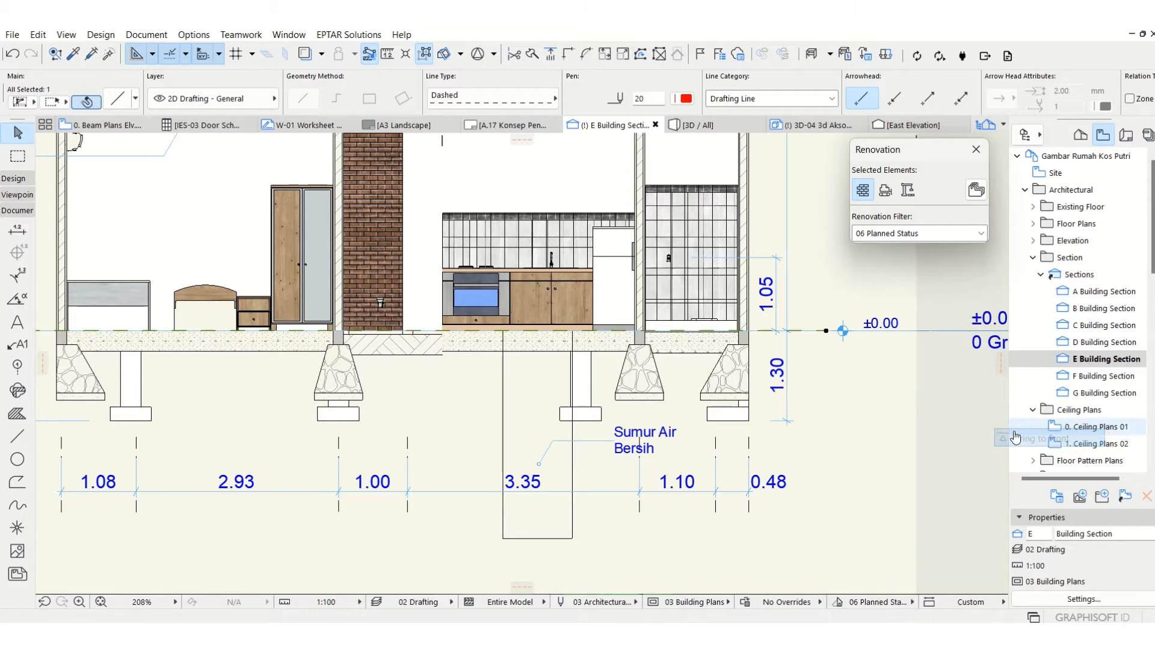
left_click(873, 392)
Copy the "Plat Beton 120 mm" label to the red line at ±0.00 and reshape its leader above the line.
scroll(727, 376, "down", 3)
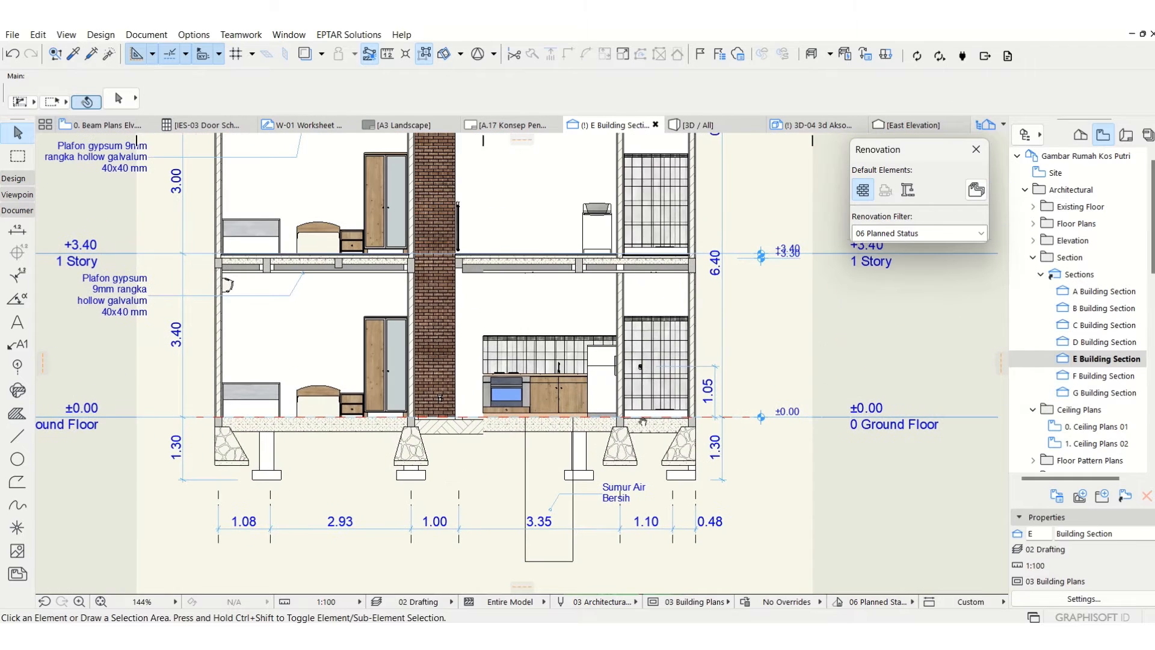
scroll(709, 258, "up", 5)
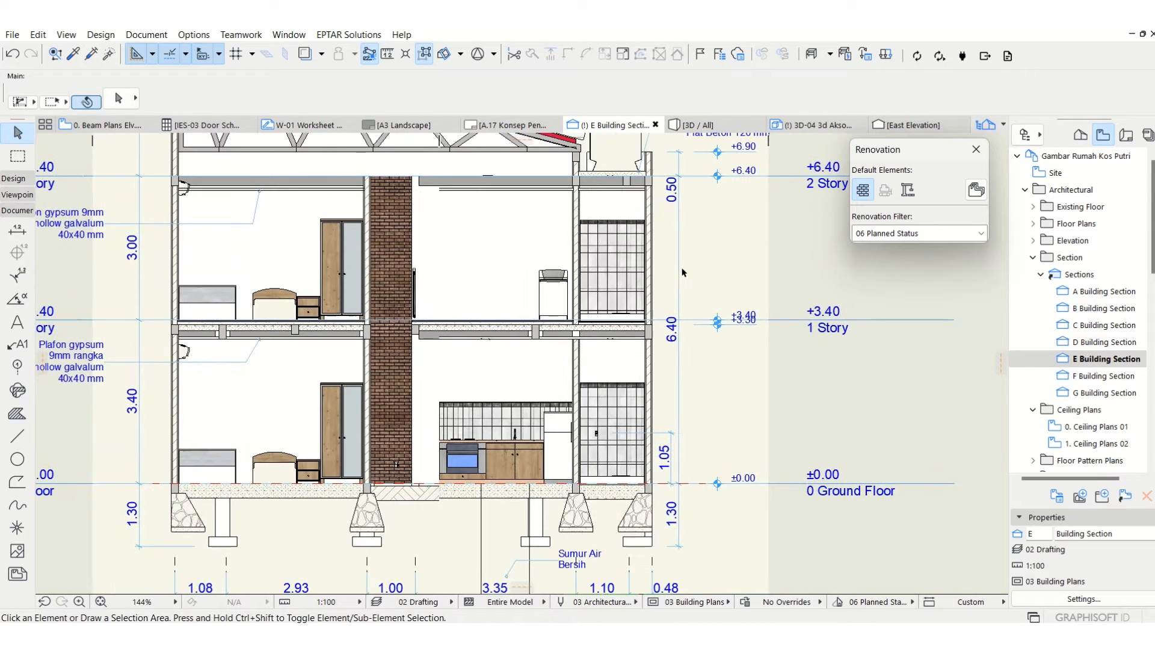
left_click(716, 185)
key("ctrl+d")
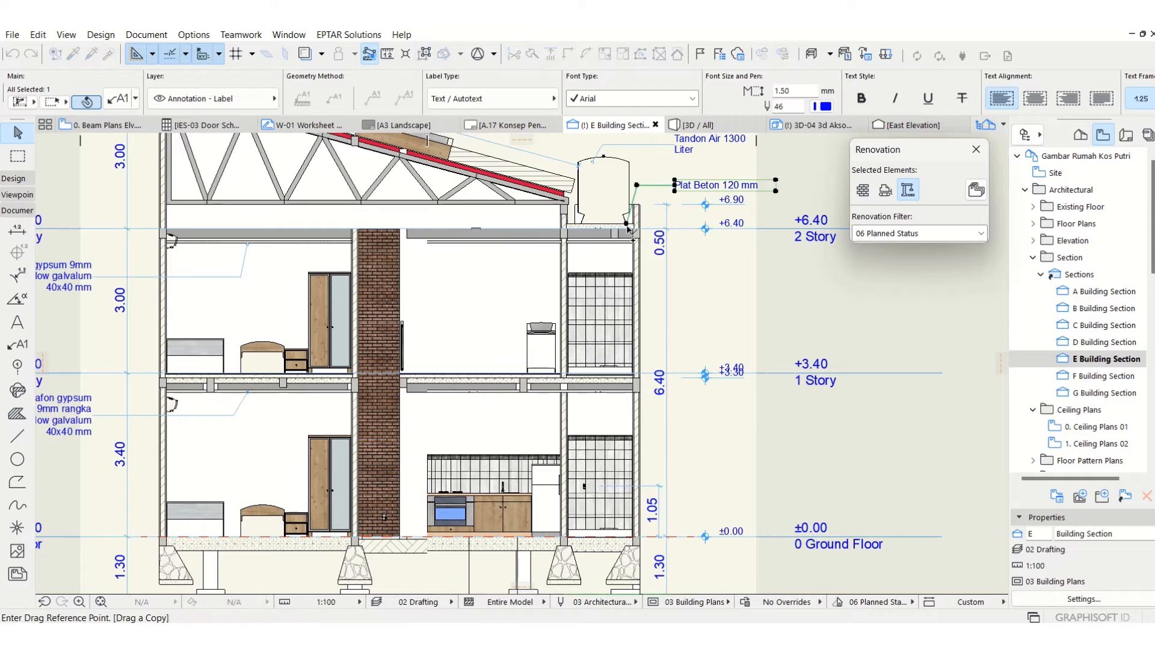
left_click(646, 287)
scroll(686, 571, "up", 5)
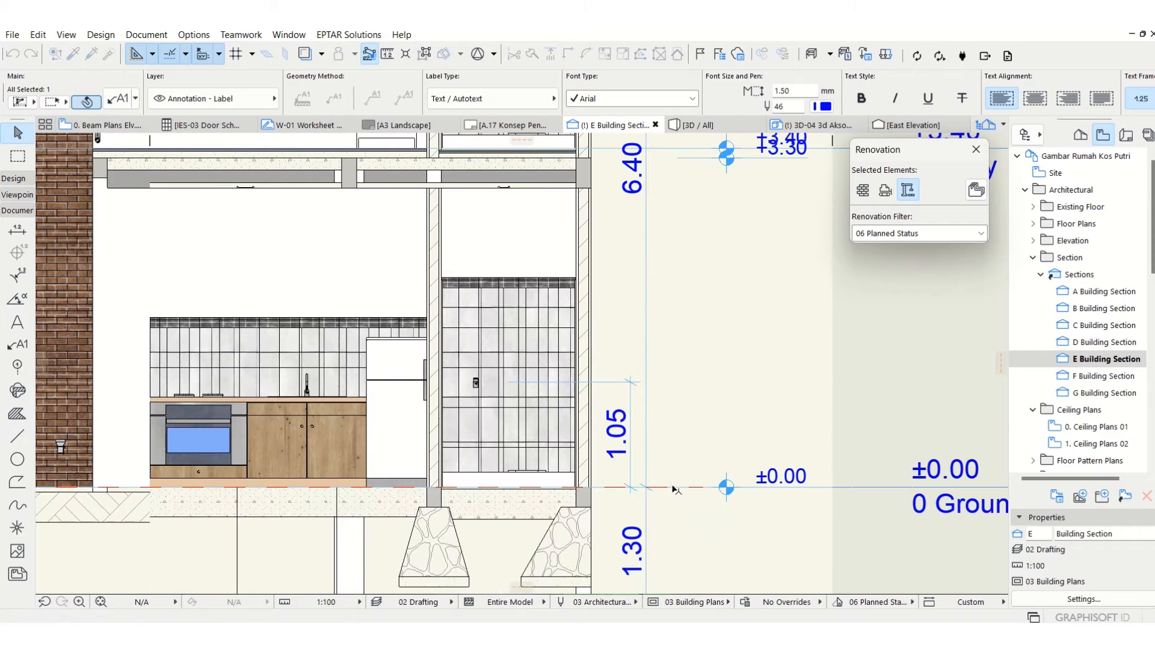
left_click(677, 426)
left_click_drag(695, 411, 682, 449)
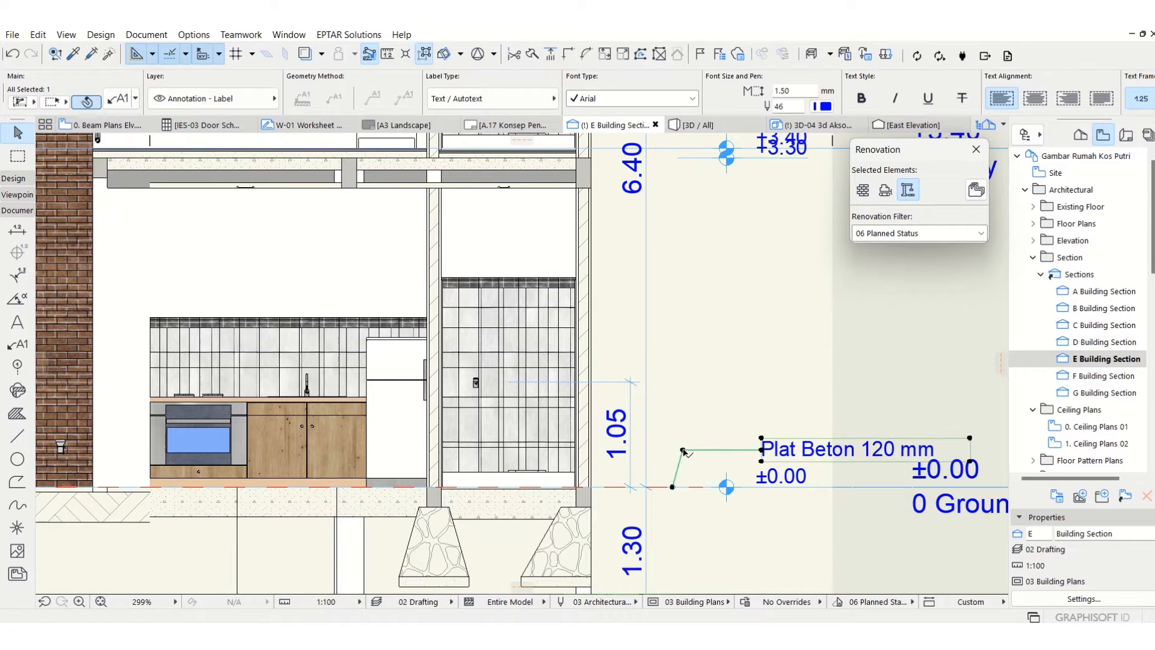
Replace the copied label's text with "Muka Lantai".
double_click(806, 452)
left_click_drag(936, 452, 601, 451)
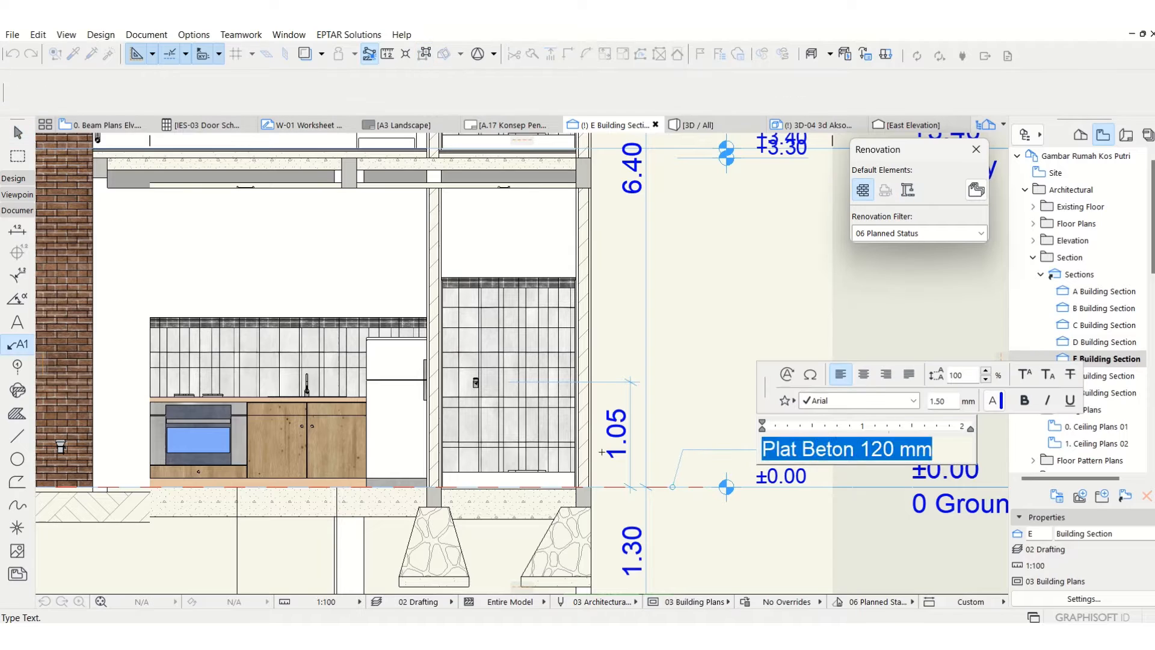
type("Muka Lantai")
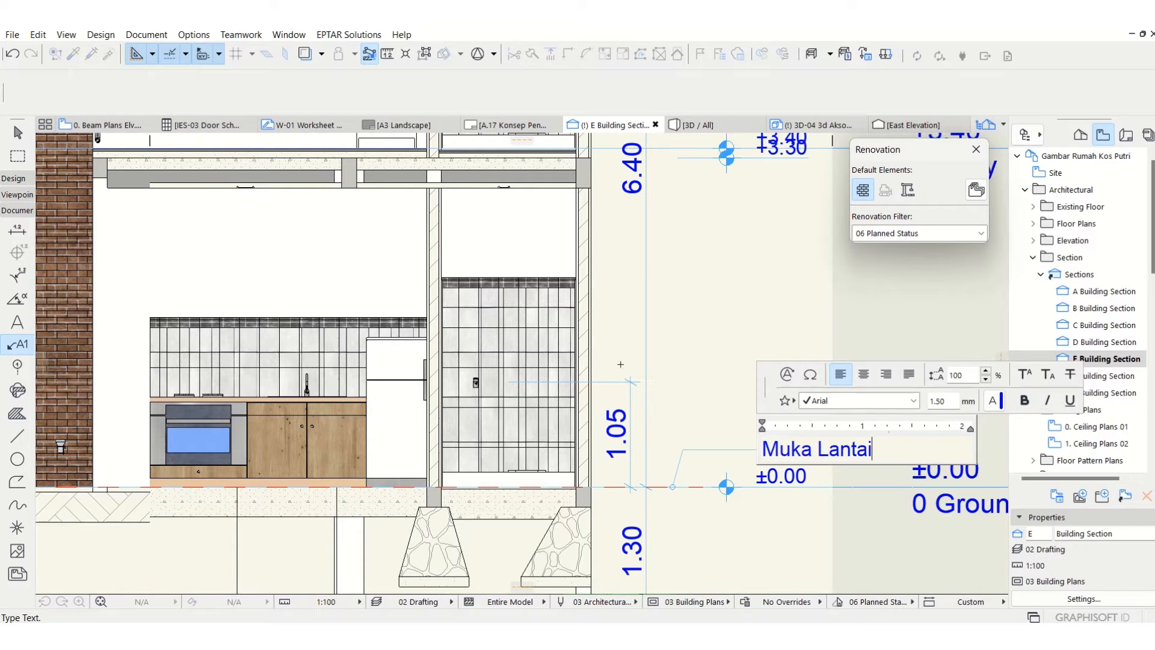
left_click(764, 308)
Place a copy of the red dashed floor line 300 mm straight below the ±0.00 level.
scroll(766, 324, "down", 5)
scroll(770, 335, "up", 5)
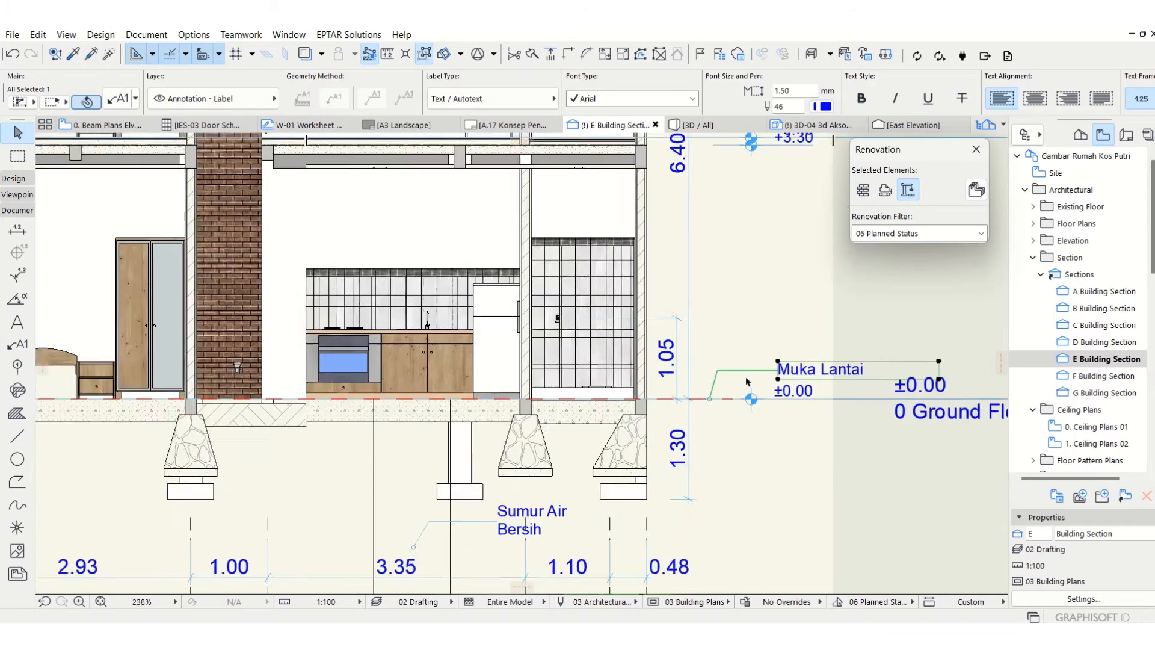
left_click(727, 407)
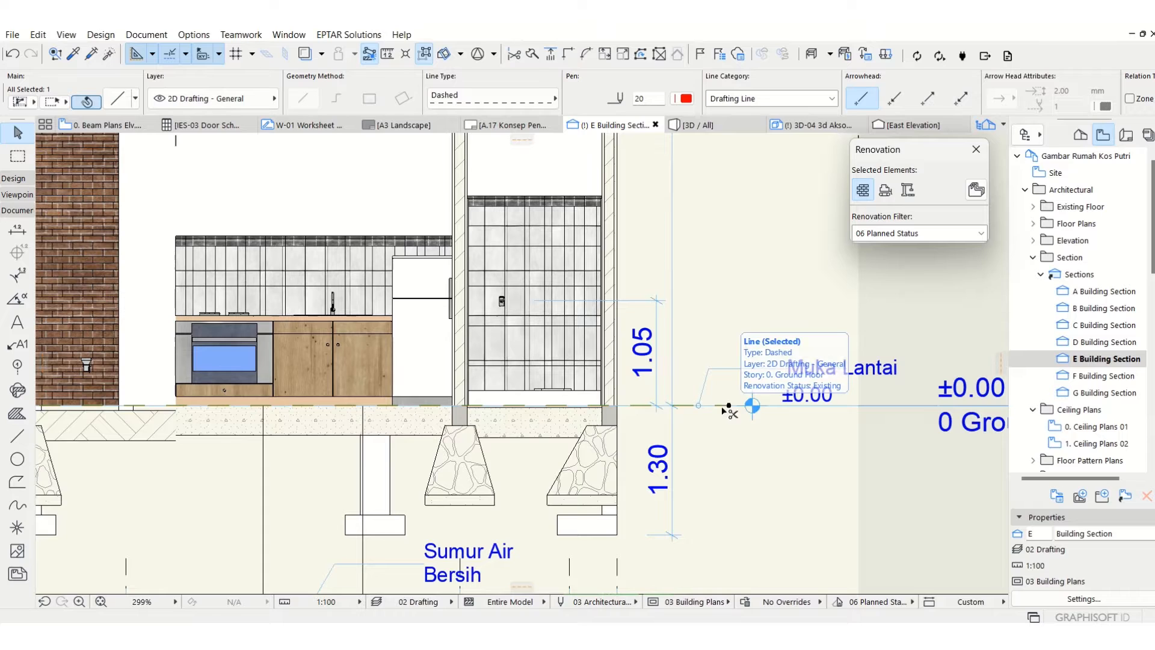
key("ctrl+d")
left_click(715, 406)
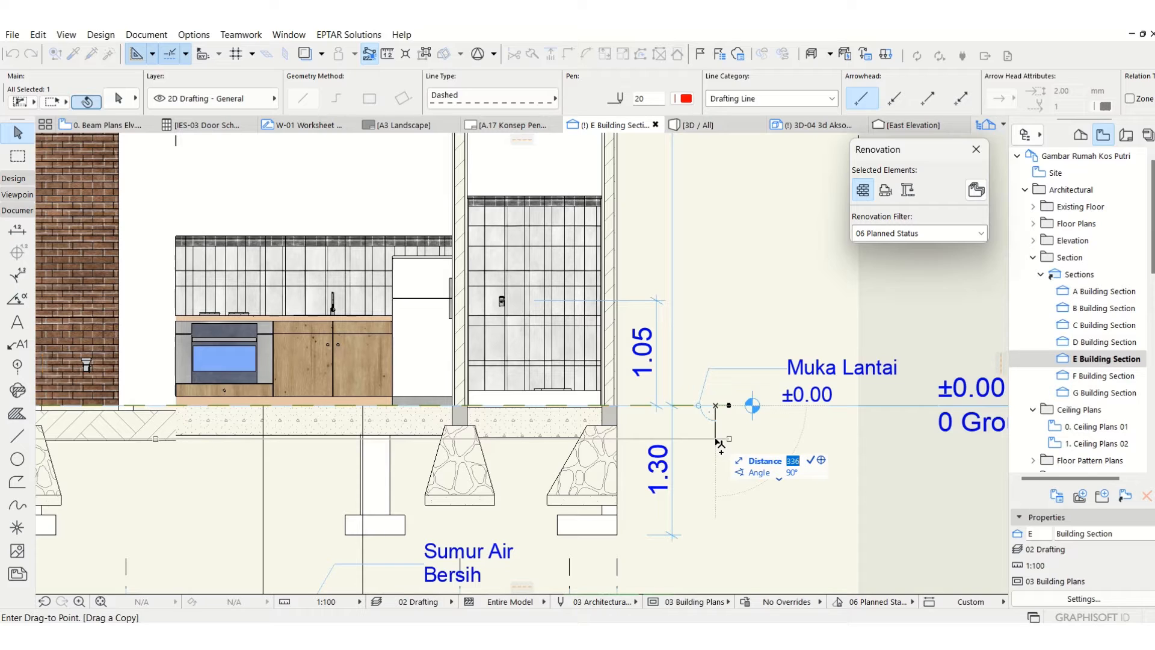
type("300")
key("Return")
Copy the "Muka Lantai" label so that its leader points to the lower red dashed line.
left_click(711, 372)
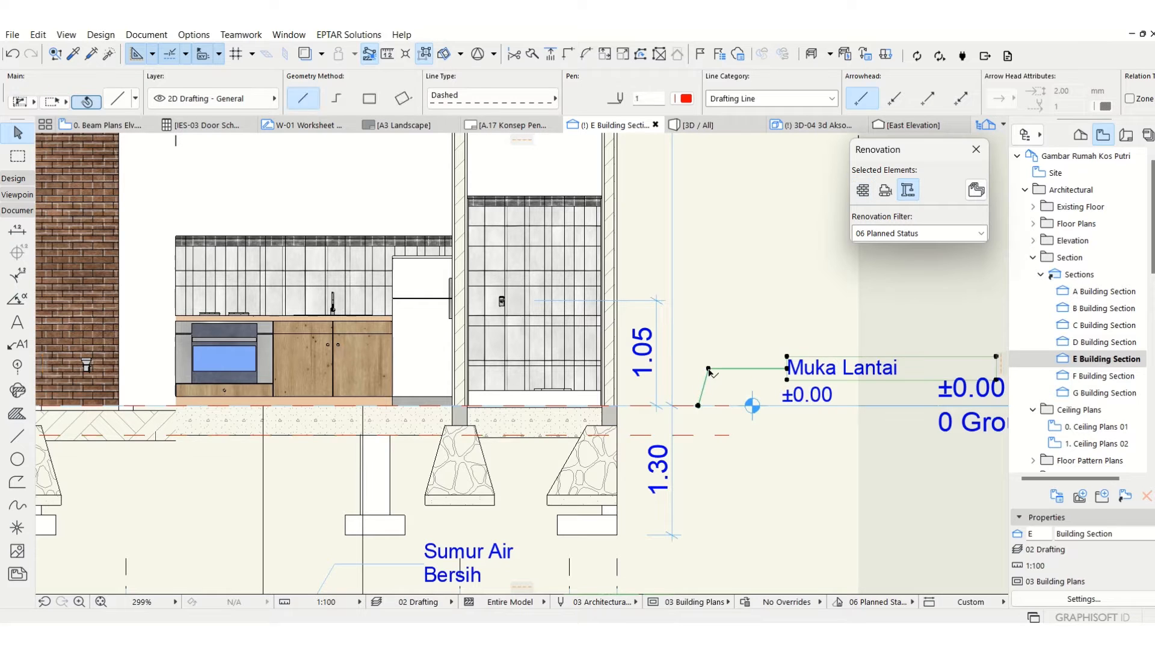
key("ctrl+shift+d")
left_click(712, 372)
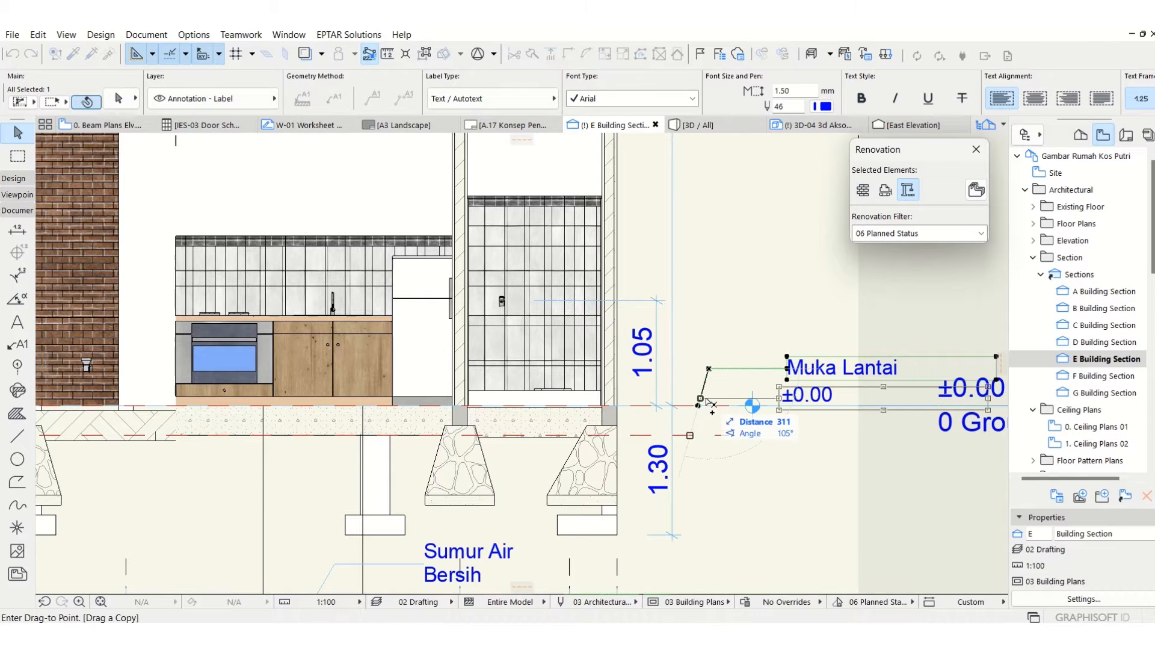
left_click(701, 399)
left_click(701, 399)
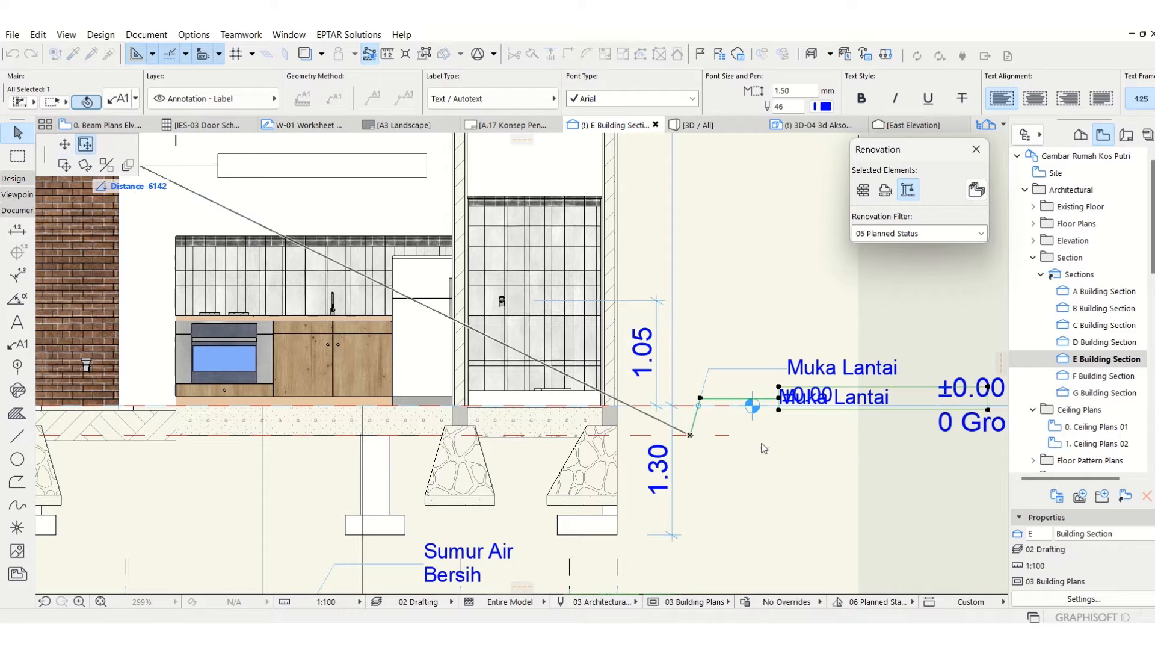
Move the copied label's text down beside the lower red line and align it under the original "Muka Lantai" text.
left_click(690, 434)
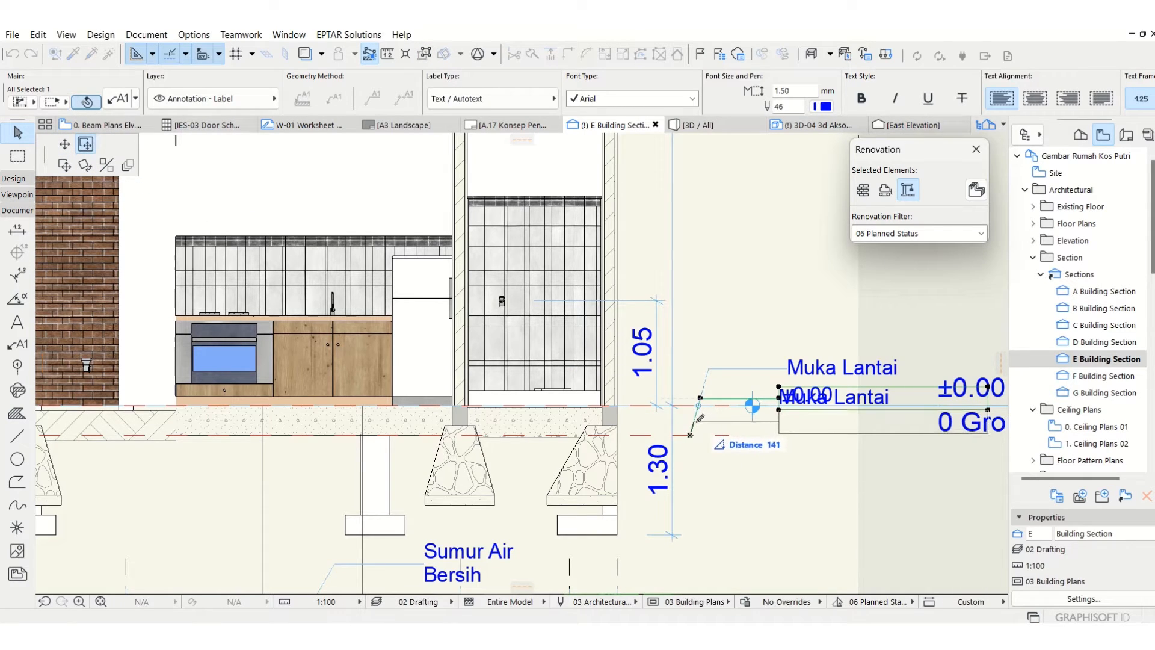
left_click(700, 417)
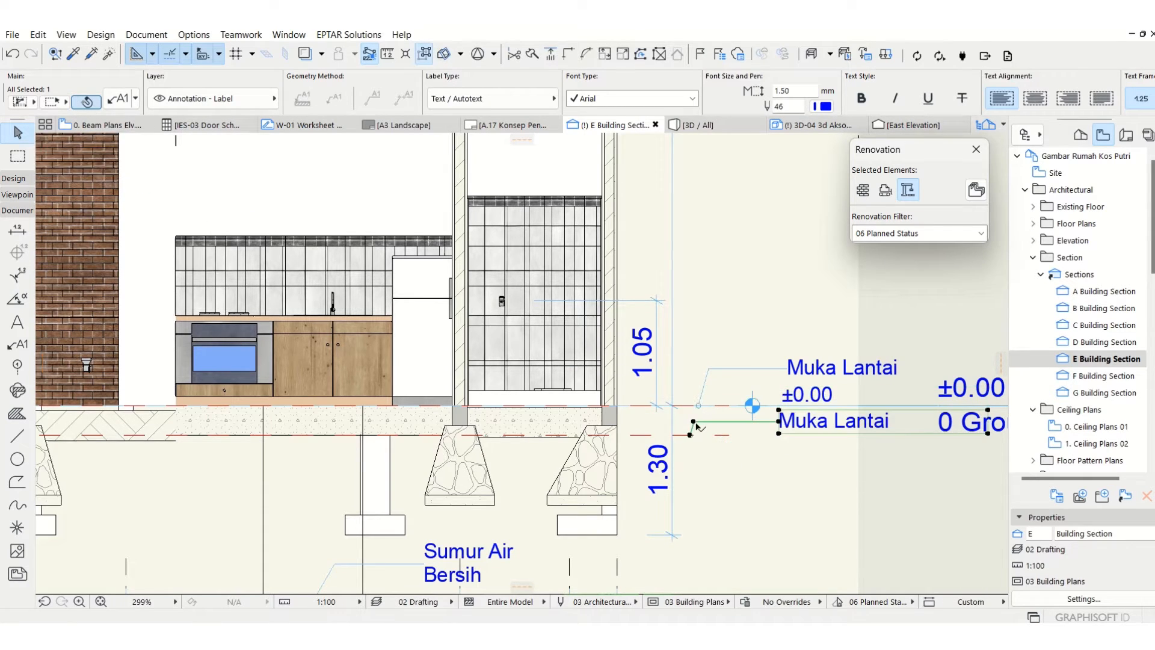
left_click(779, 423)
left_click(818, 426)
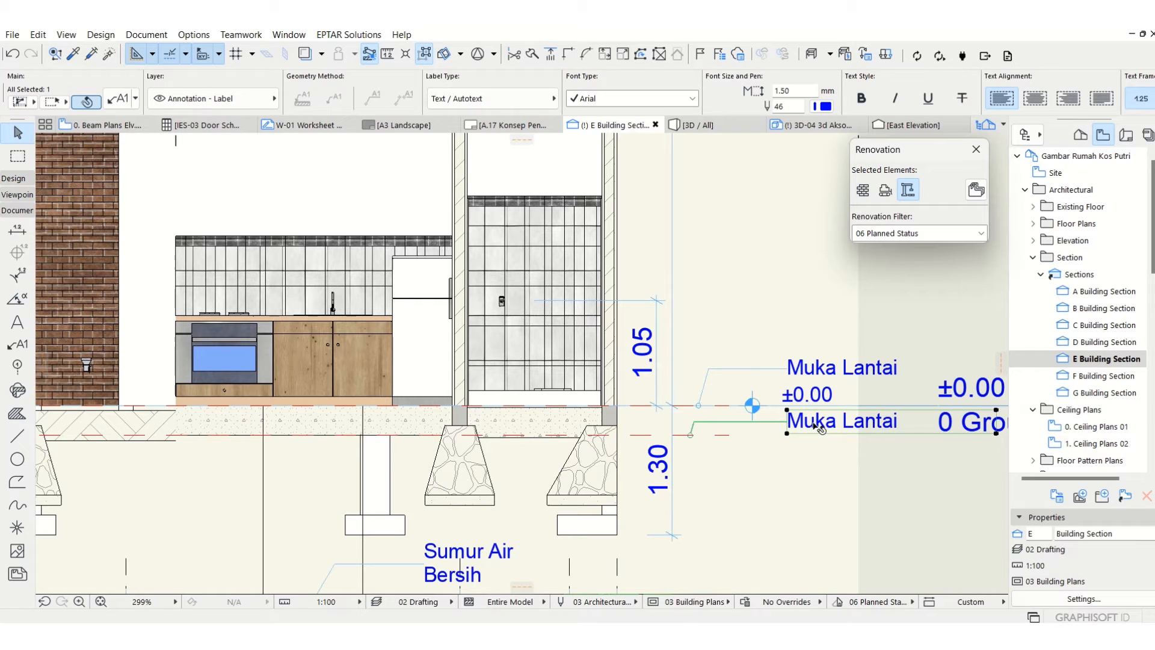
Replace the copied label's text with "Muka Tanah Existing".
double_click(817, 425)
left_click_drag(900, 425, 788, 419)
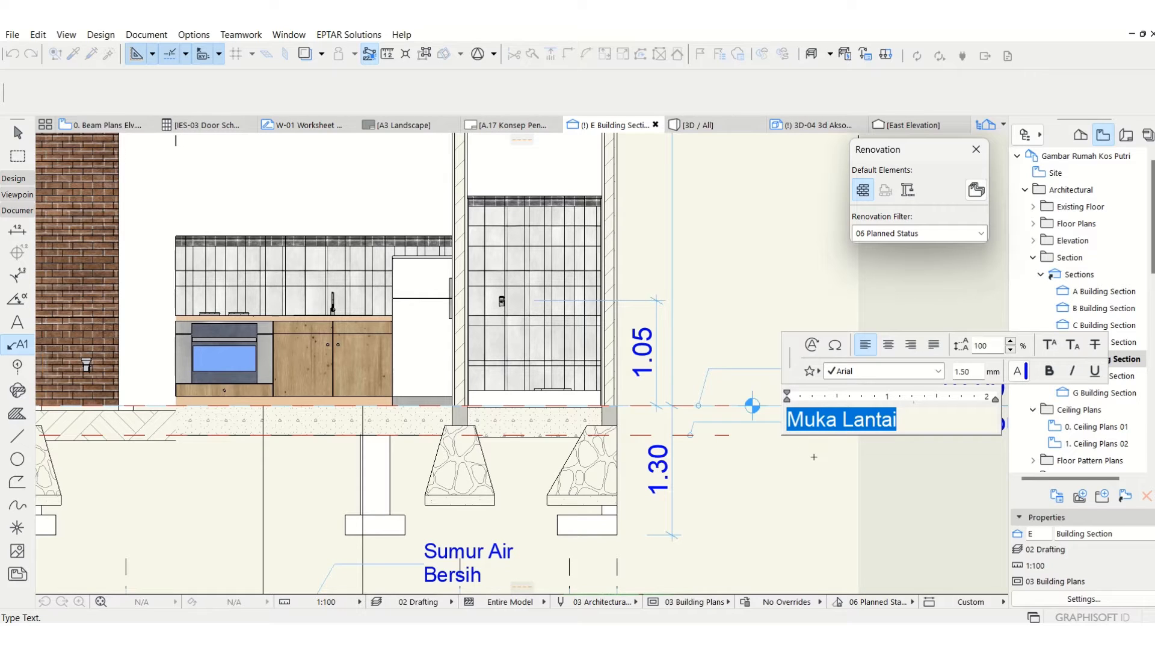
type("Muka")
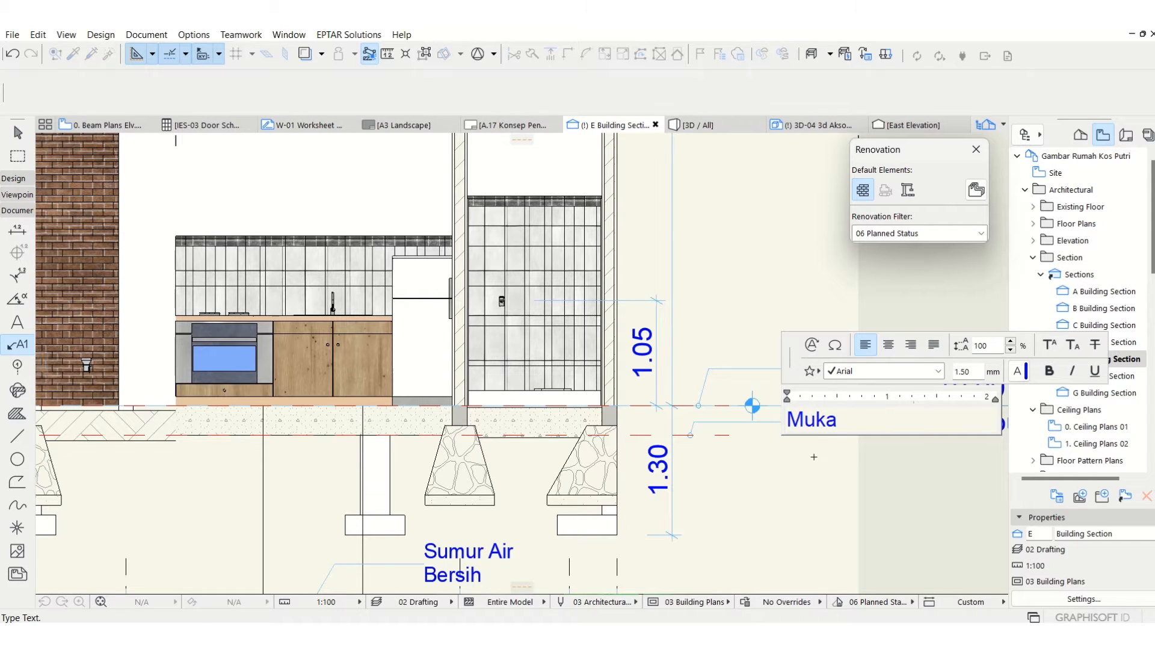
type(" Tanah existing")
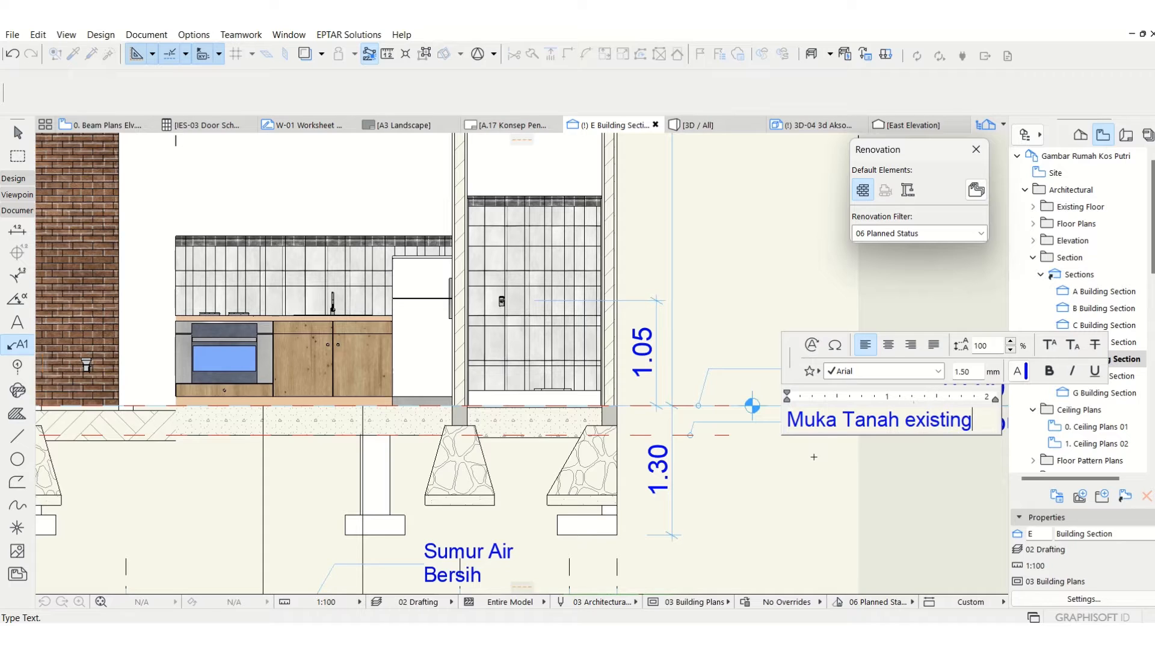
left_click_drag(906, 422, 915, 423)
type("E")
left_click(879, 467)
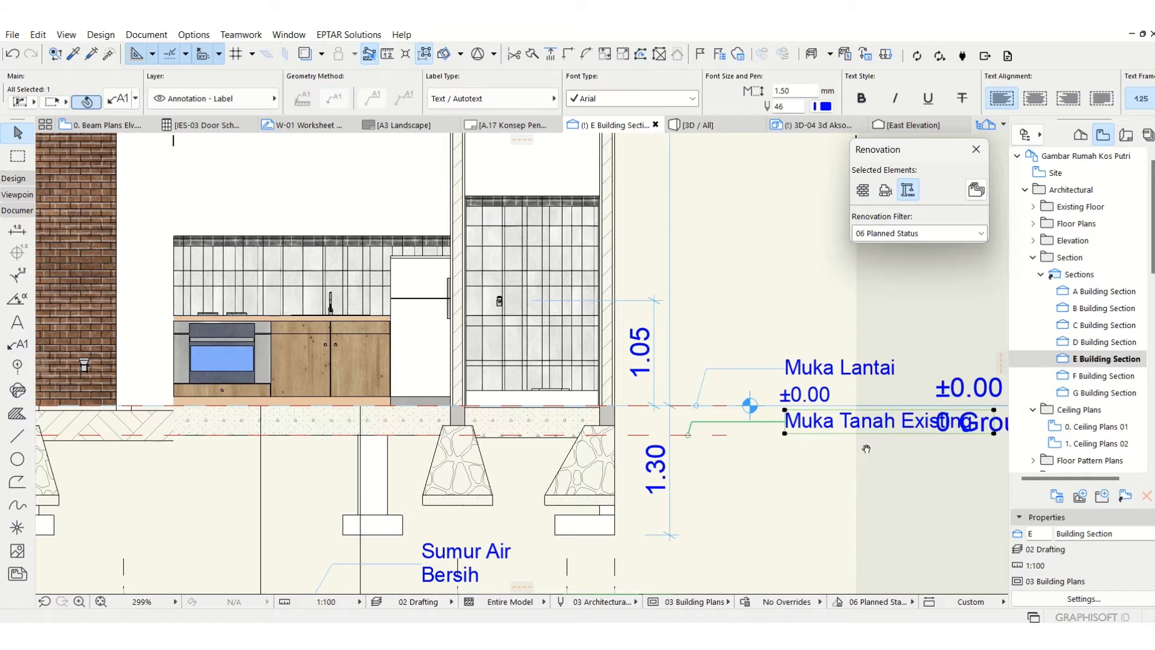
Narrow the "Muka Tanah Existing" text frame so the text wraps onto two lines short of the story level mark.
middle_click_drag(879, 442, 714, 413)
left_click(831, 406)
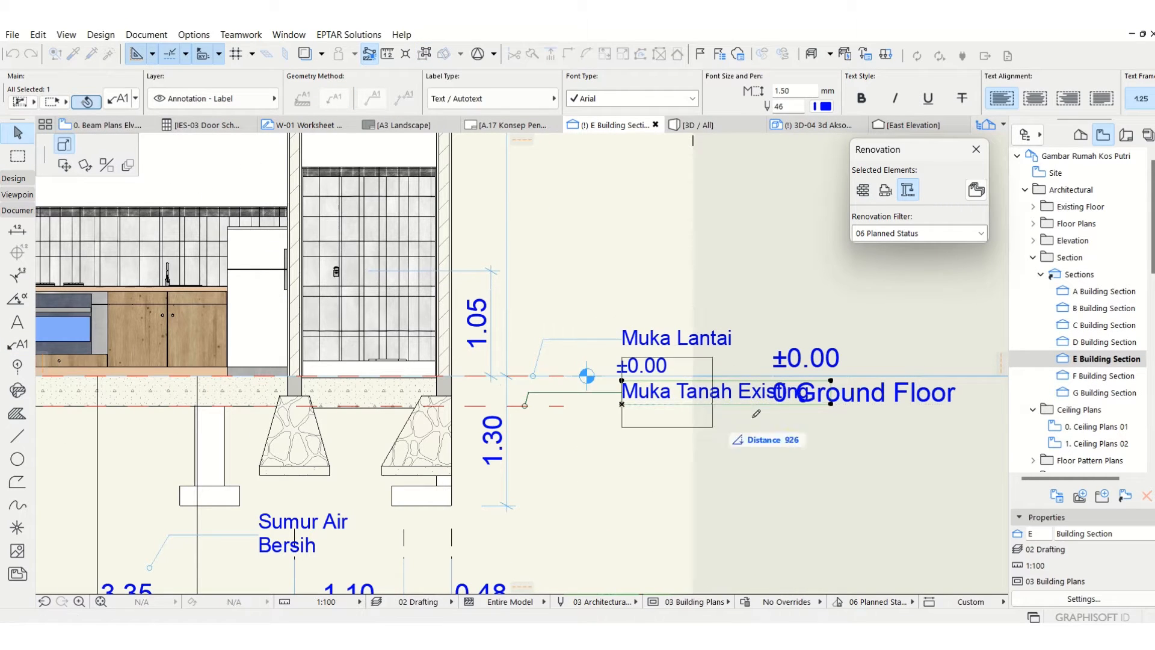
left_click(771, 416)
Append "-0.30" to the end of the "Muka Tanah Existing" label text.
scroll(635, 352, "up", 1)
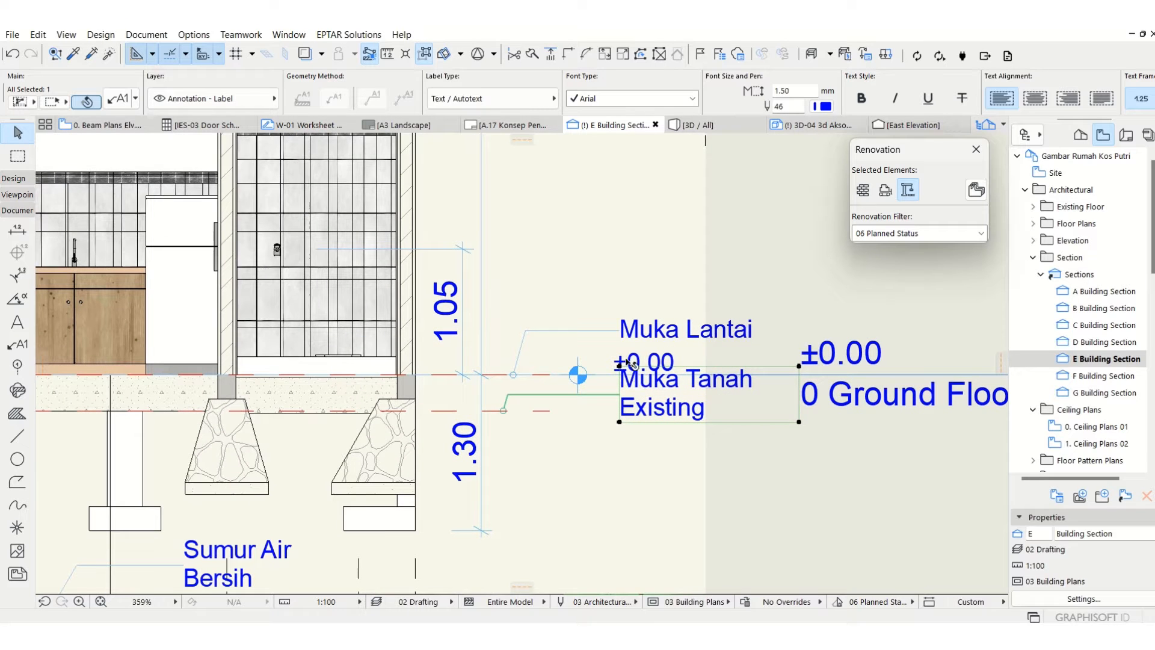
double_click(728, 413)
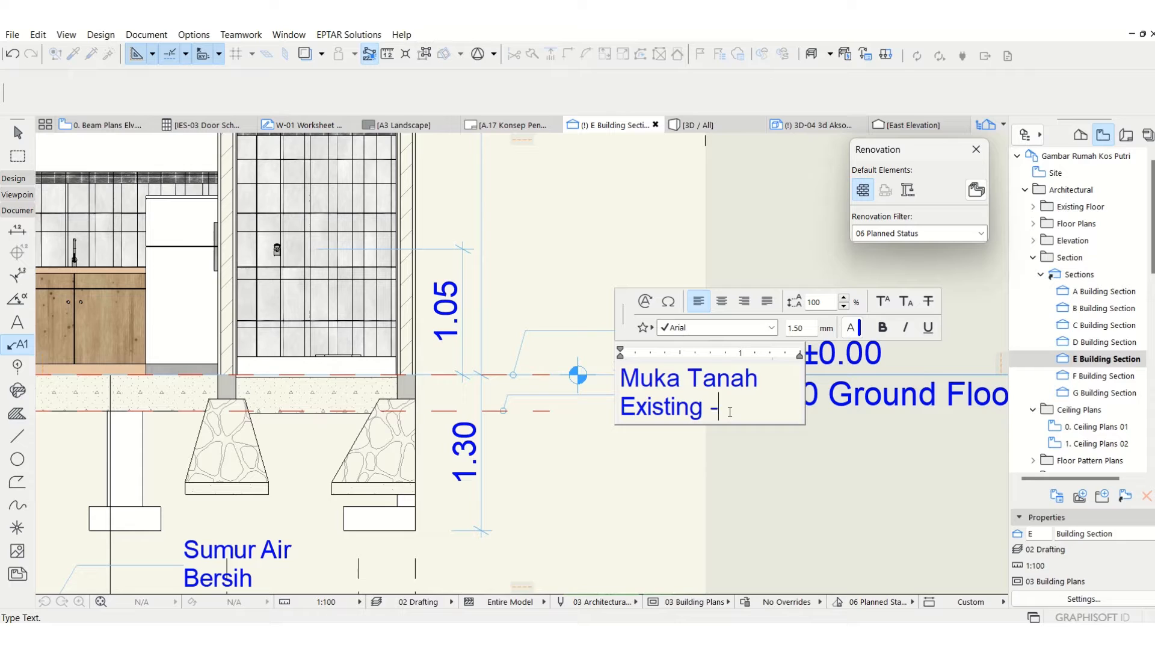
type("-0.30")
key("Escape")
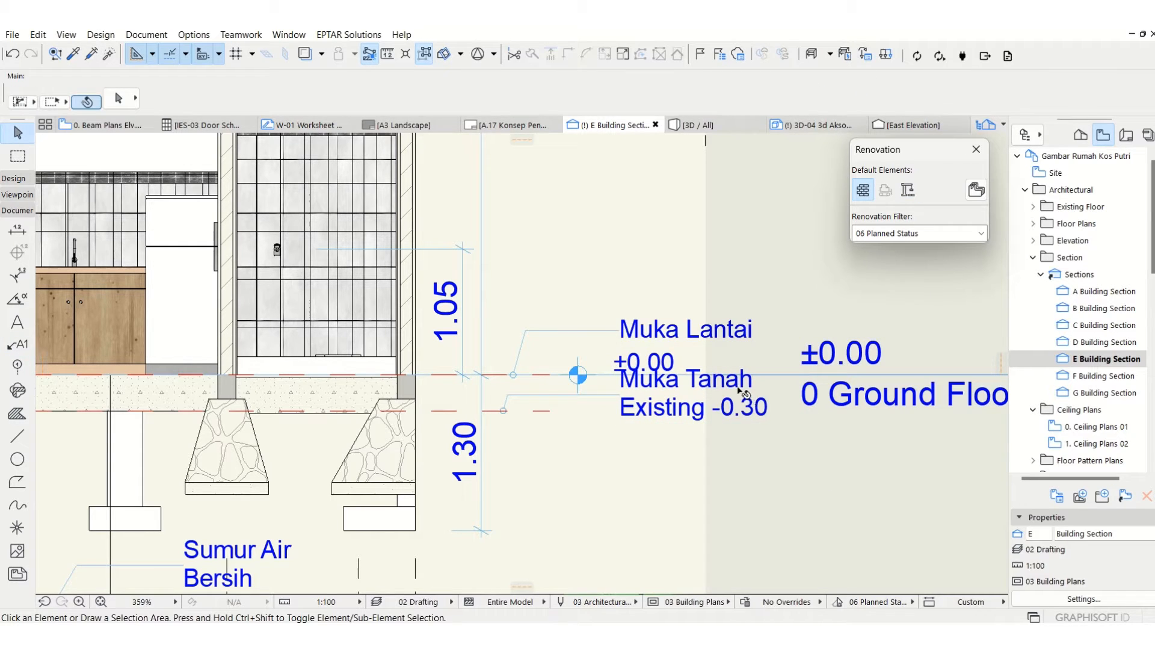
Try to place a new elevation dimension on the two red dashed lines, using the settings picked up from the existing level dimension.
left_click(579, 373)
left_click(603, 345)
left_click(72, 57)
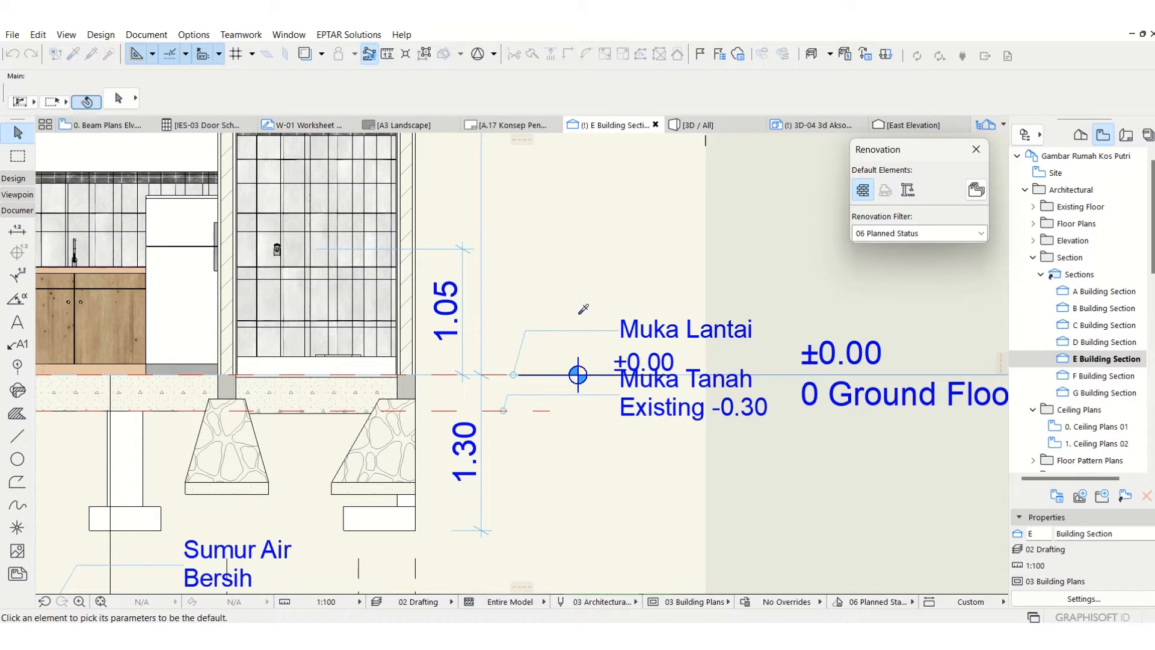
left_click(575, 358)
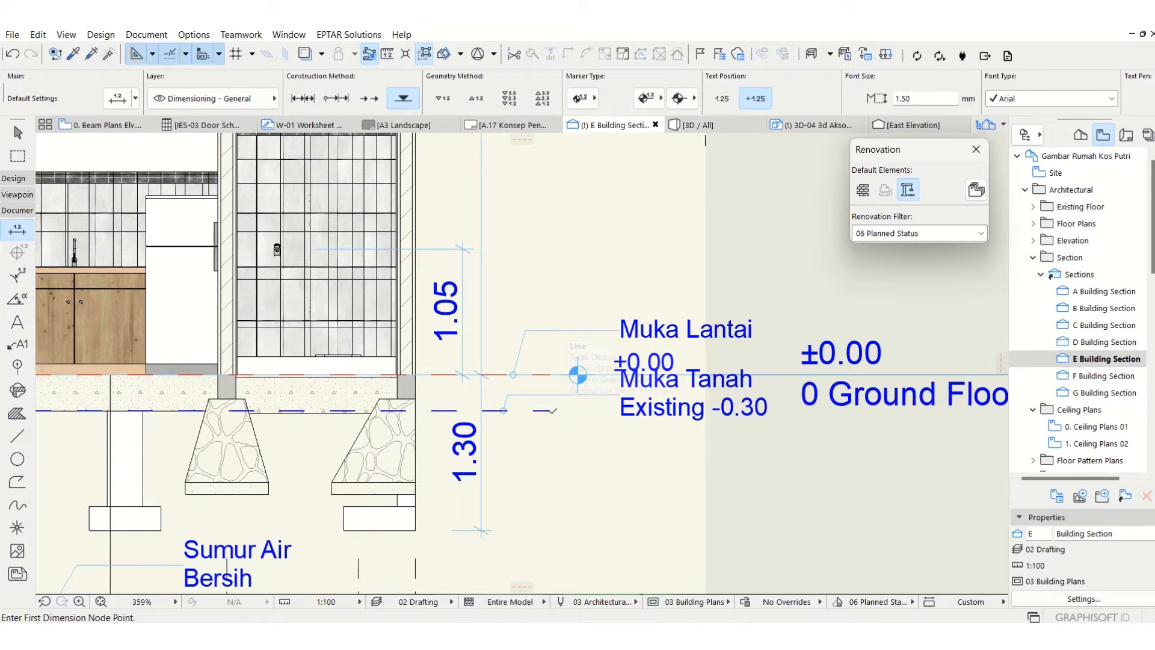
left_click(551, 411)
left_click(550, 375)
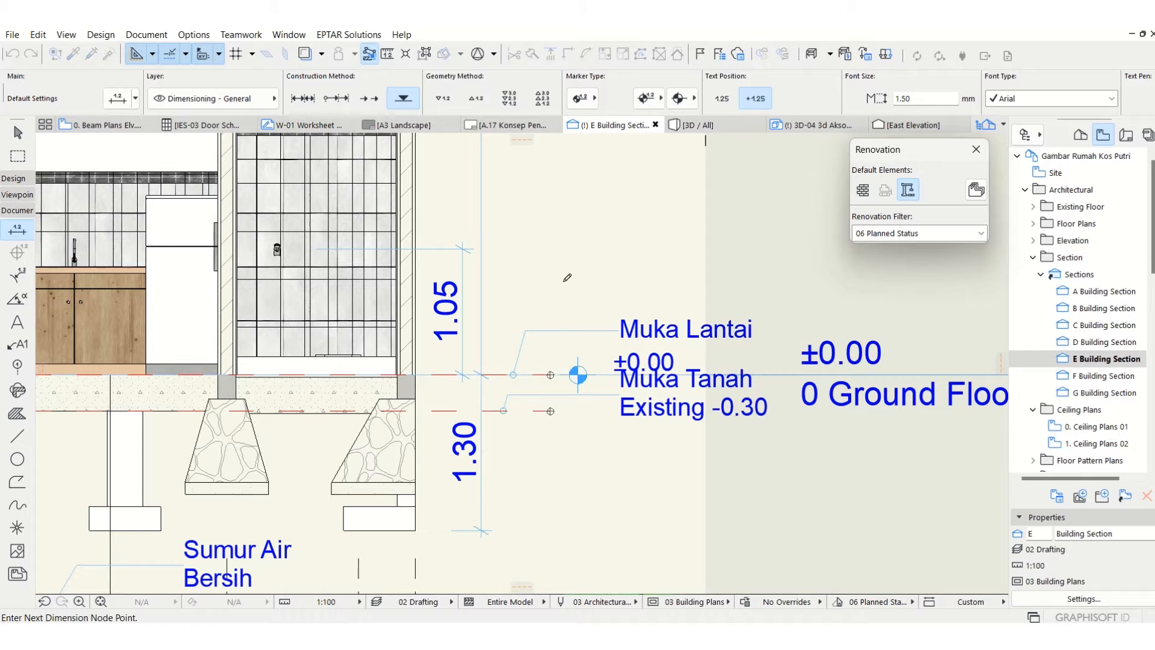
right_click(566, 278)
left_click(596, 367)
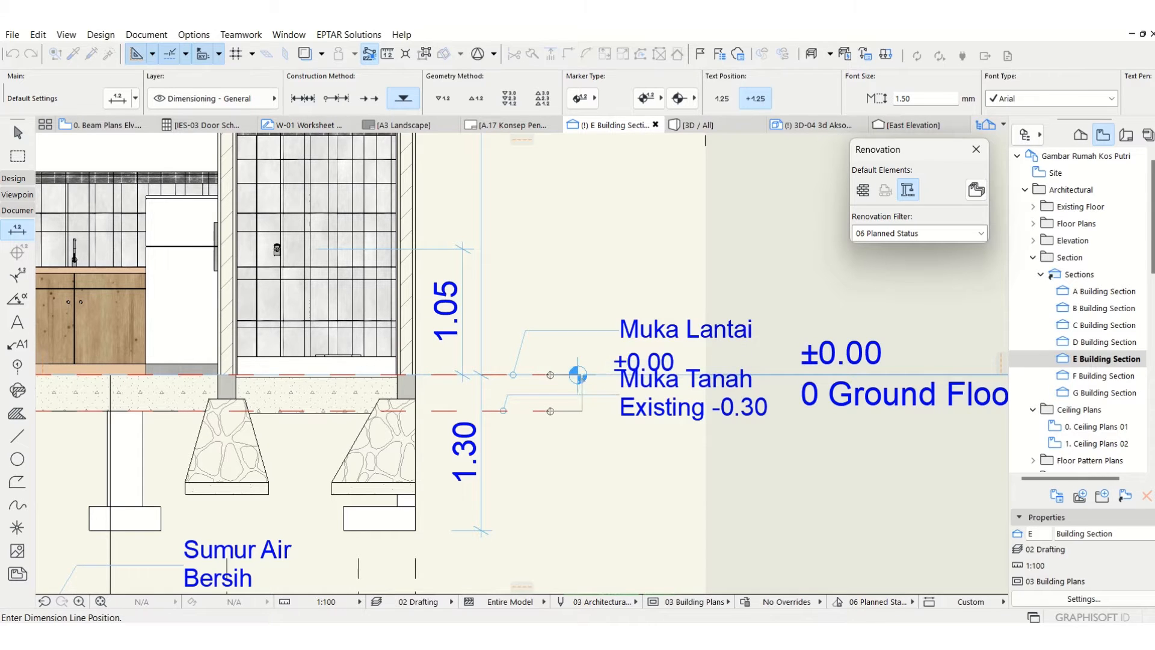
left_click(577, 375)
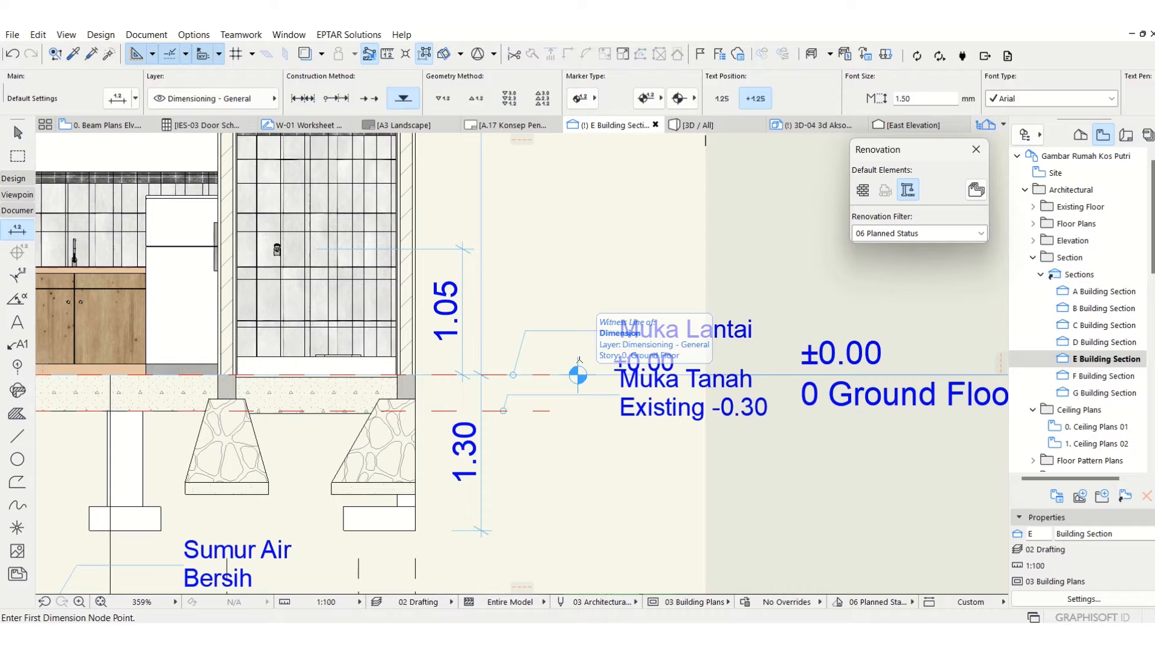
Add the lower red dashed line as a new level point to the existing elevation dimension.
left_click(578, 309)
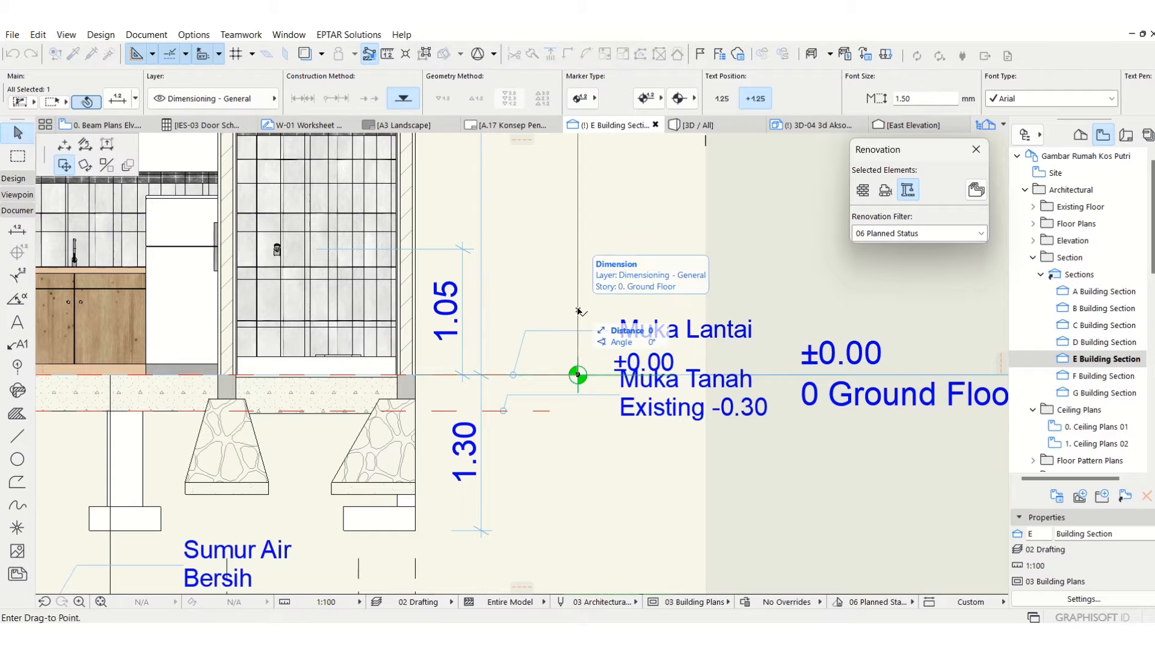
left_click(63, 146)
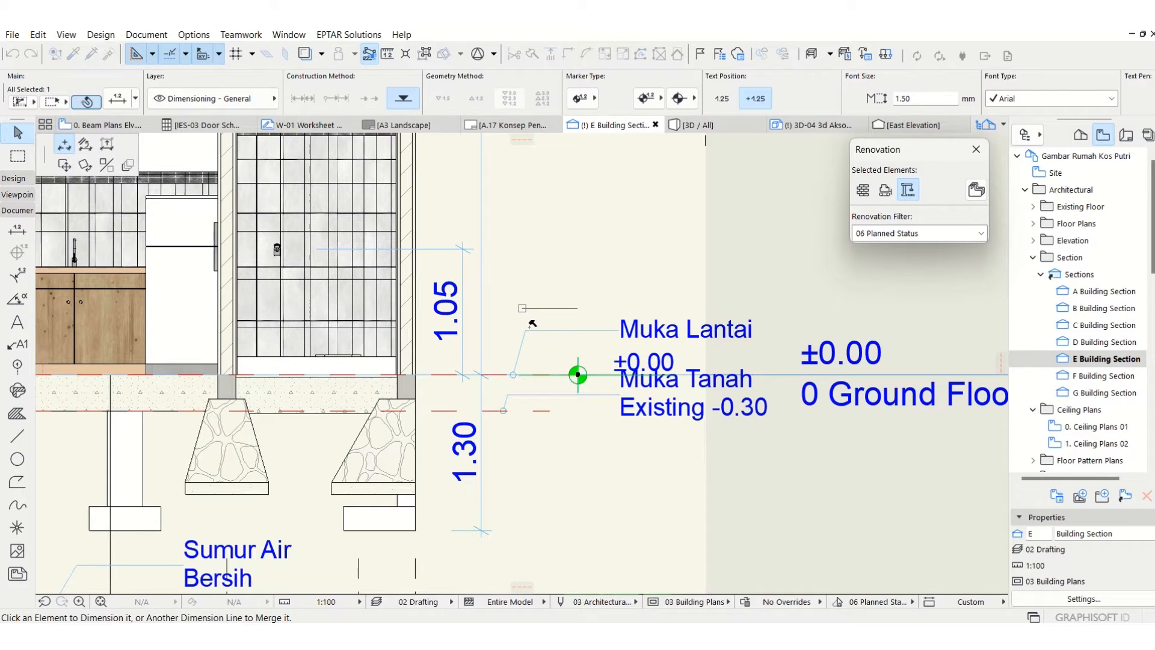
left_click(552, 413)
Delete "-0.30" from the label text, leaving only "Muka Tanah Existing".
left_click(752, 412)
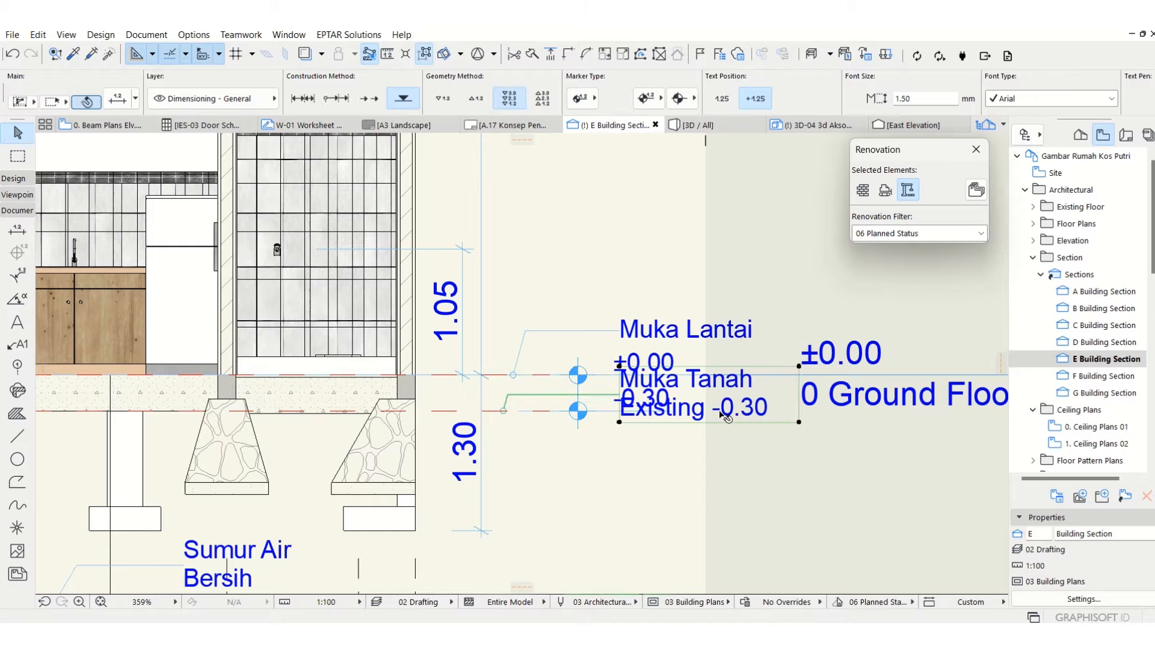
double_click(766, 404)
left_click_drag(766, 404, 704, 409)
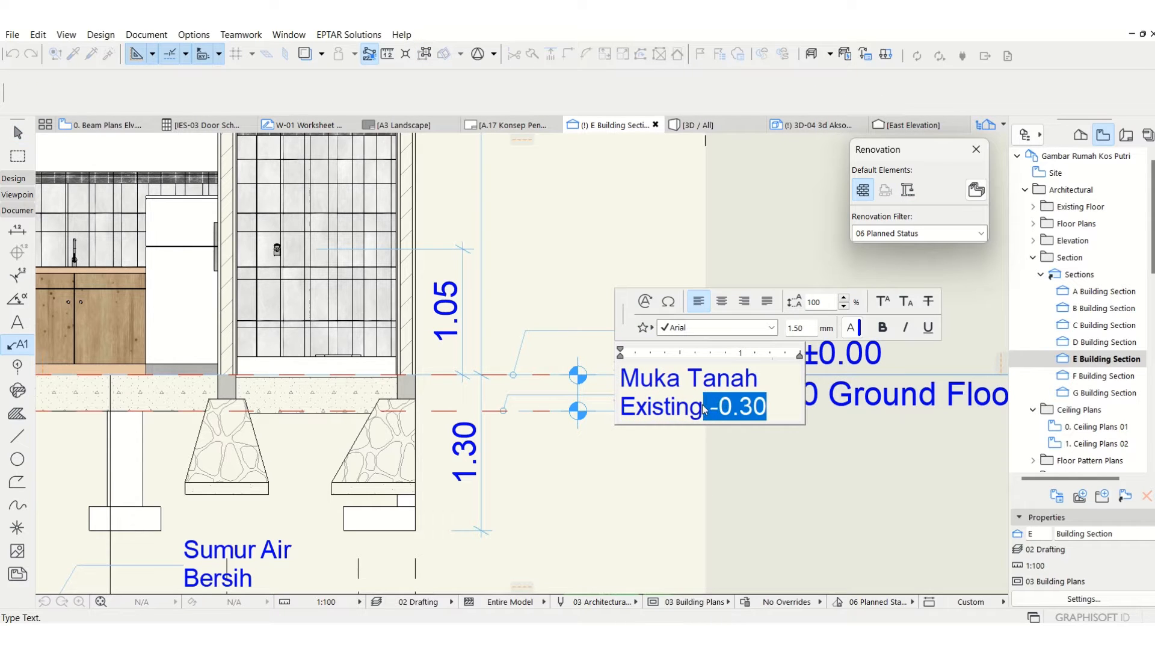
key("BackSpace")
left_click(762, 481)
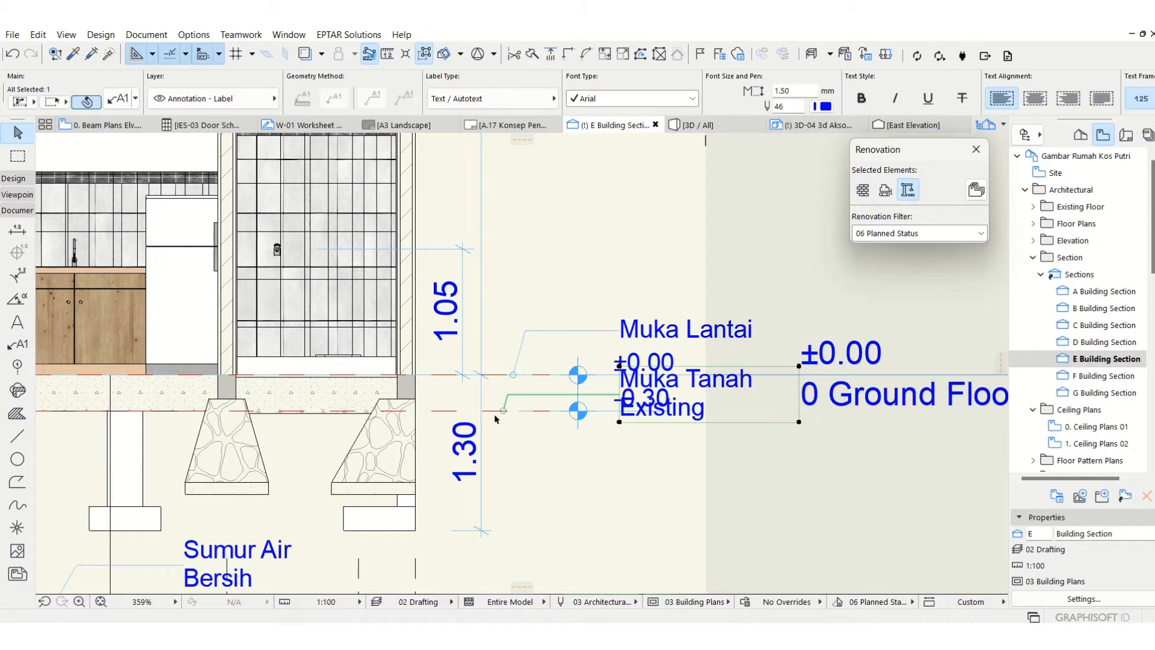
Mirror the "Muka Tanah Existing" label about the lower red line and lower its text clear of the level mark.
key("ctrl+m")
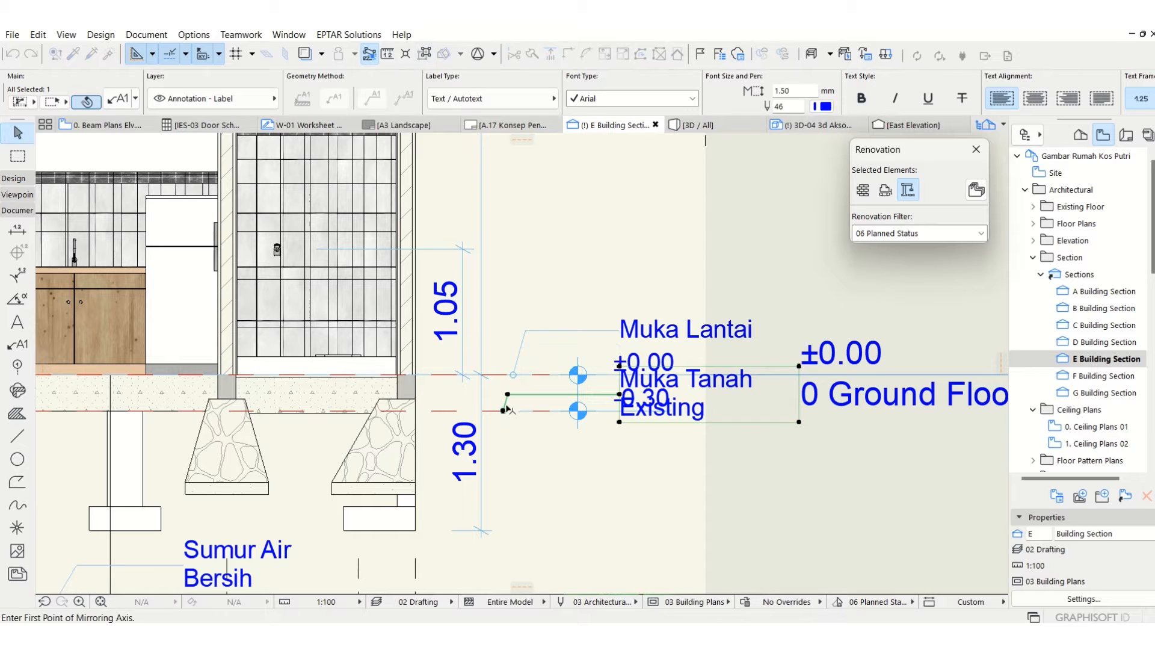
left_click(503, 411)
left_click(666, 410)
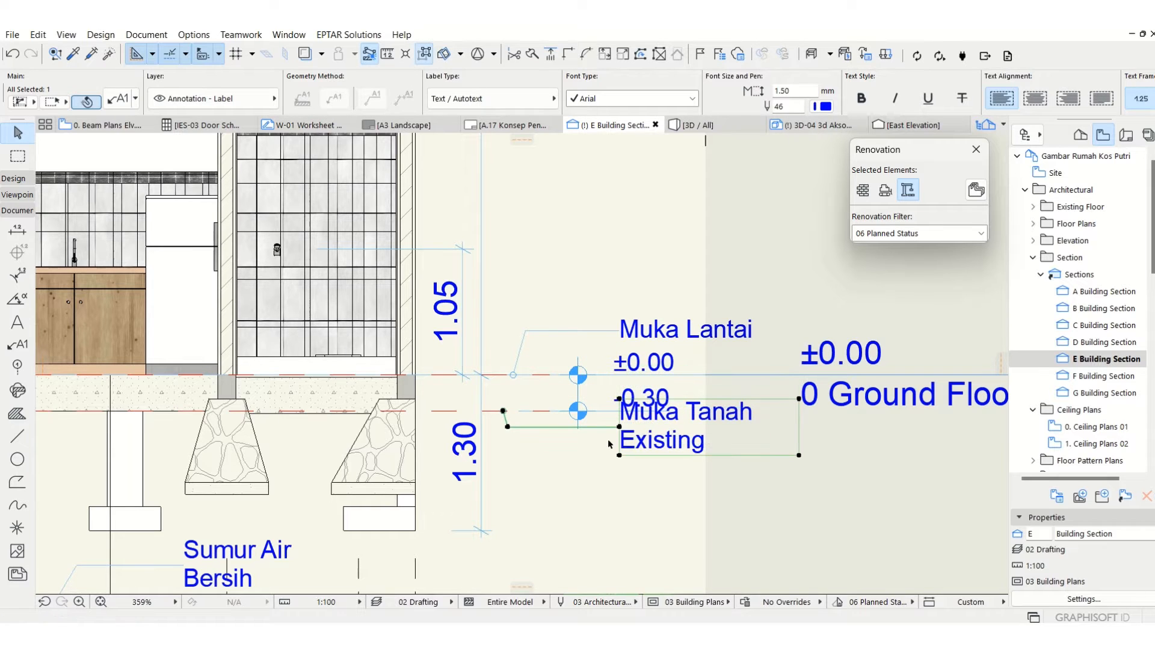
left_click(619, 428)
left_click(620, 448)
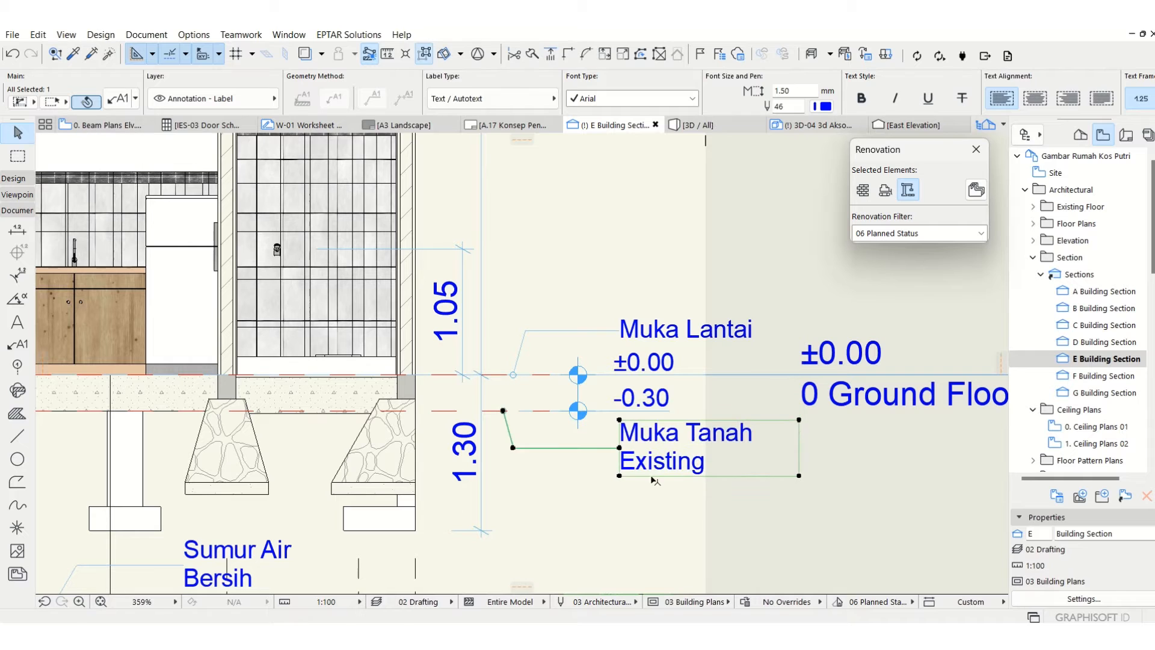
key("Escape")
Examine the floor and existing ground level annotations together with the story level marks at ±0.00 and +3.40.
scroll(823, 395, "down", 4)
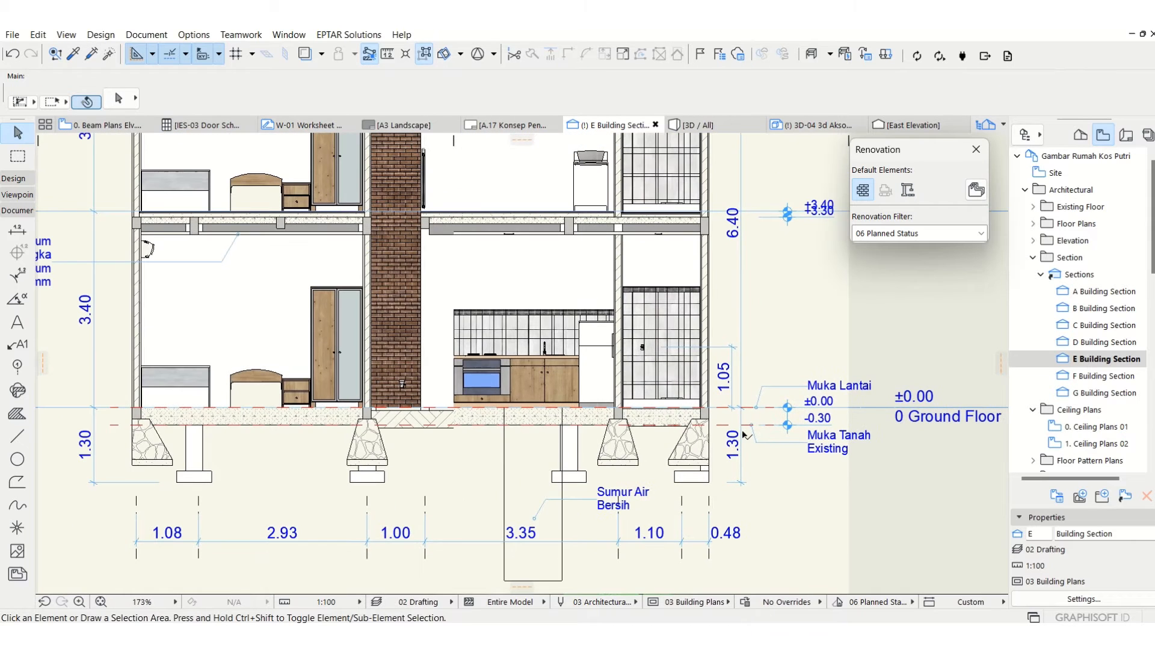
scroll(832, 428, "up", 2)
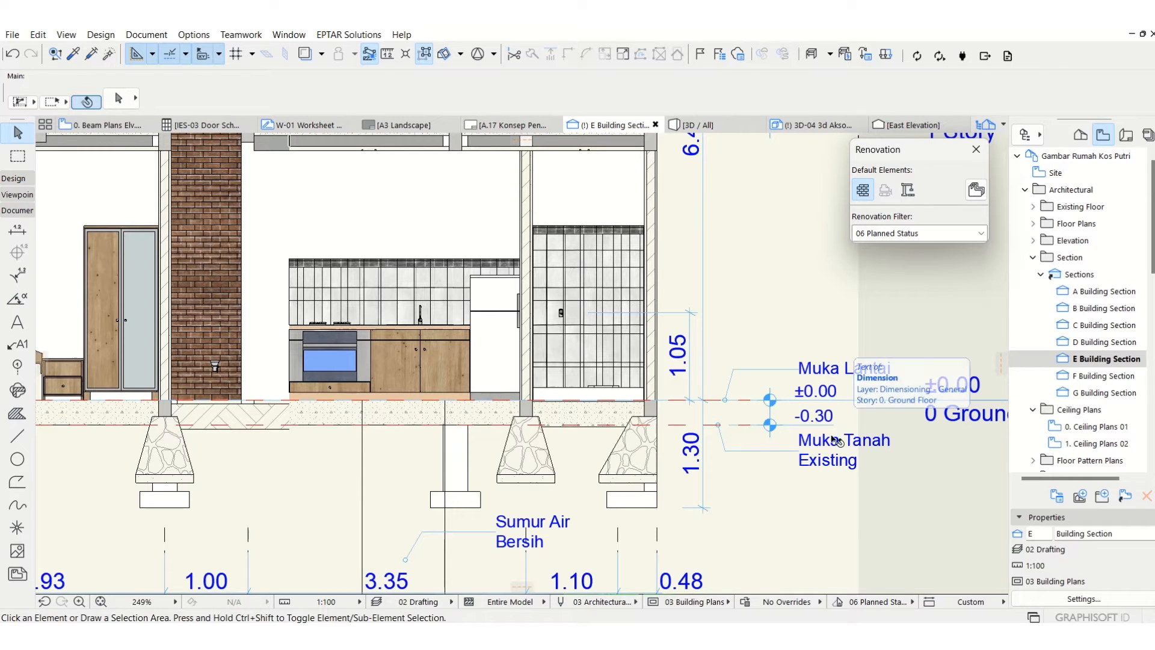
scroll(710, 438, "down", 2)
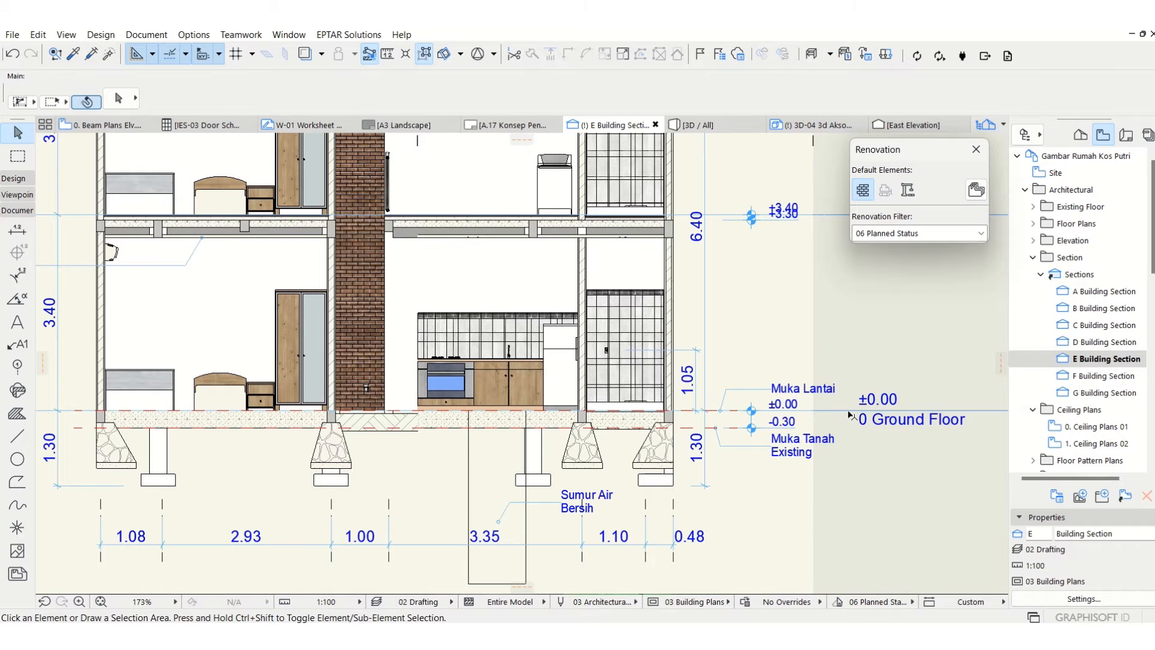
middle_click_drag(850, 415, 768, 435)
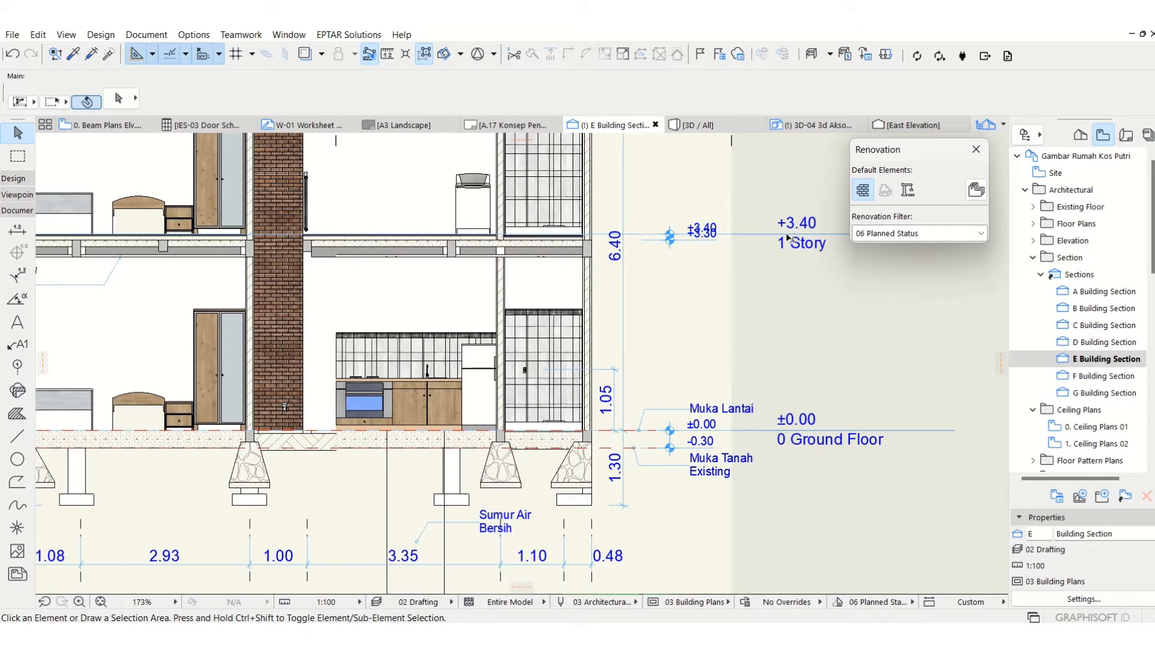
mouse_move(787, 238)
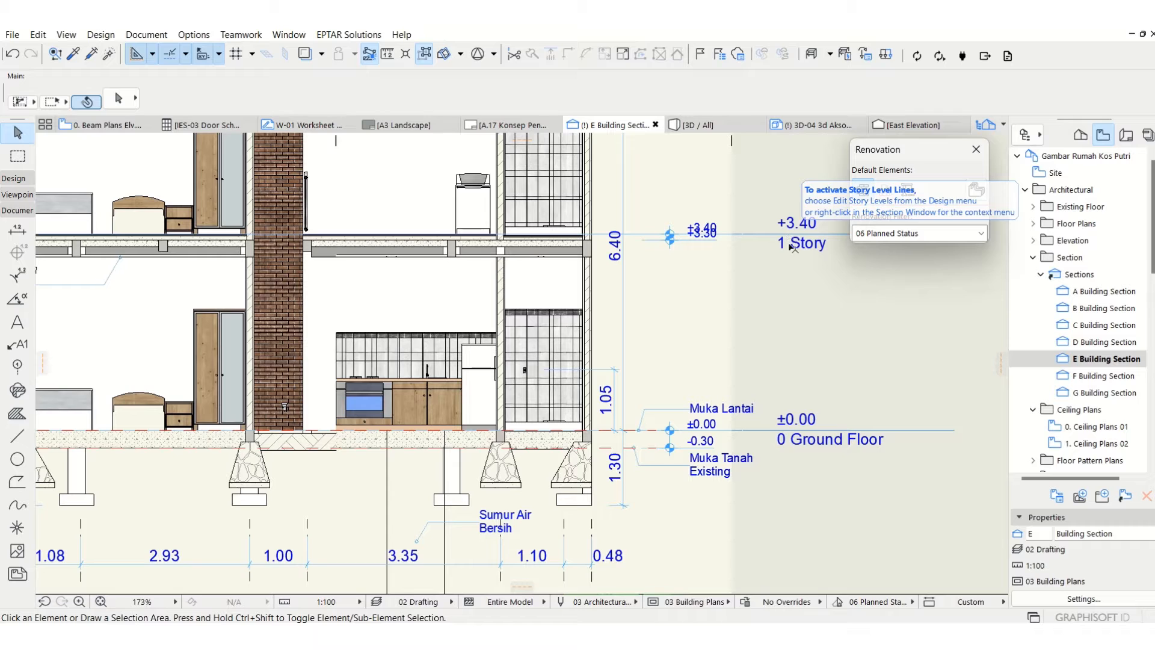
mouse_move(785, 437)
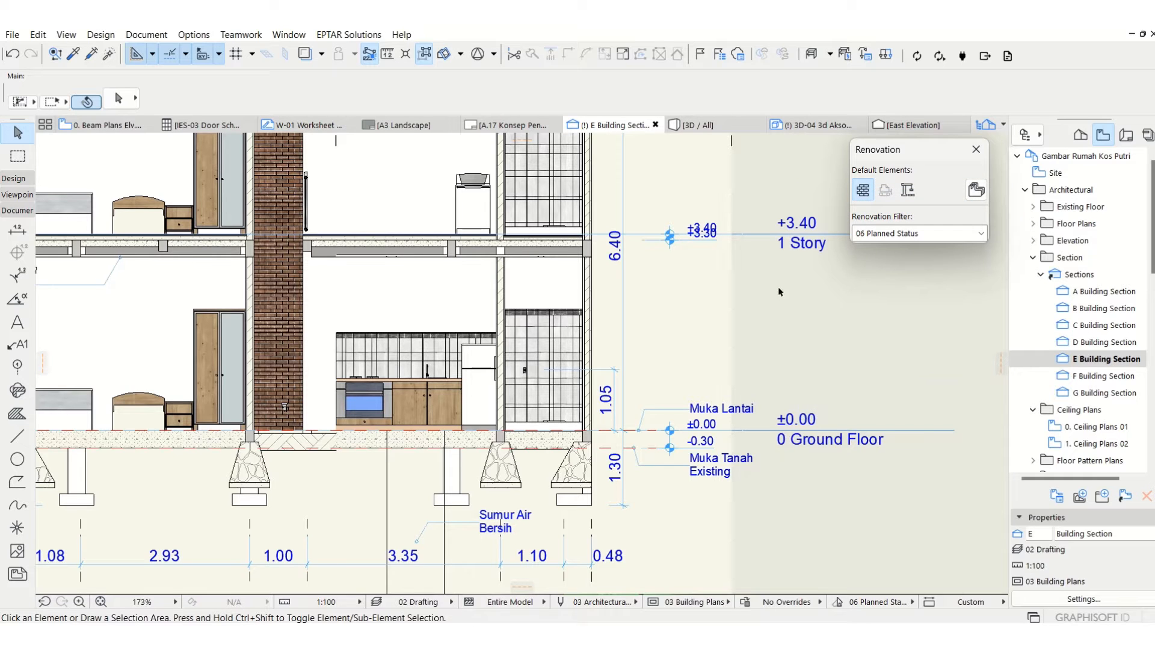
mouse_move(780, 237)
middle_mouse_down()
mouse_move(771, 268)
mouse_move(727, 306)
middle_mouse_up()
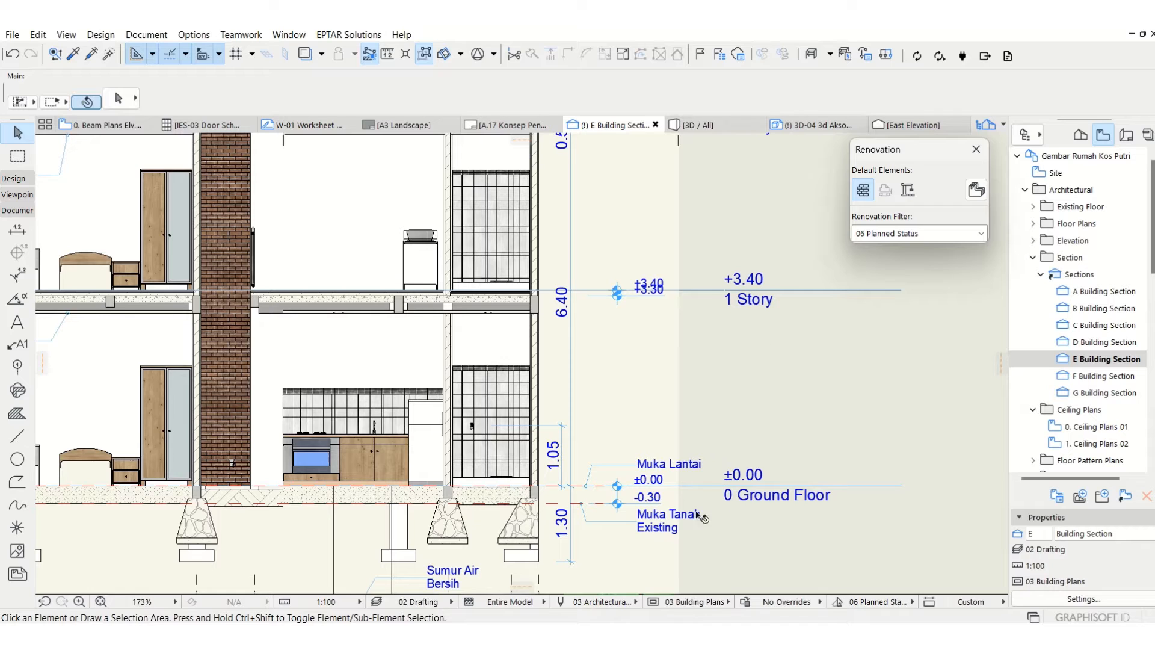
middle_click_drag(745, 477, 763, 450)
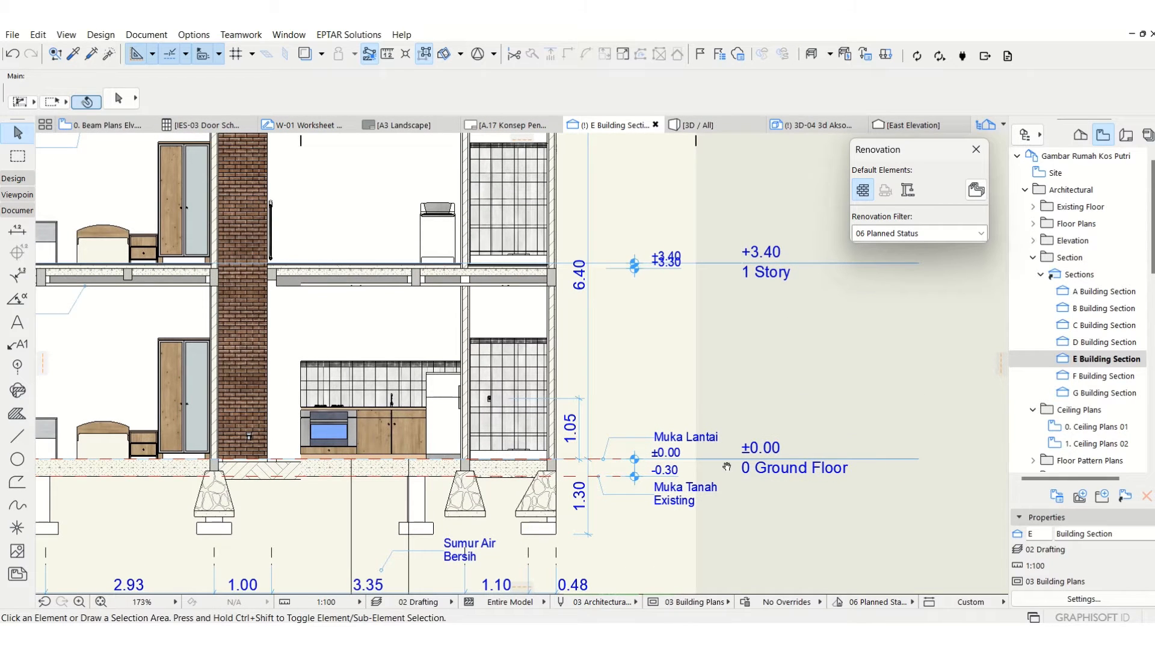
Examine the lower red dashed line and the floor and existing ground labels beside the foundations.
middle_click_drag(727, 466, 745, 436)
middle_click_drag(597, 470, 644, 460)
scroll(643, 460, "up", 2)
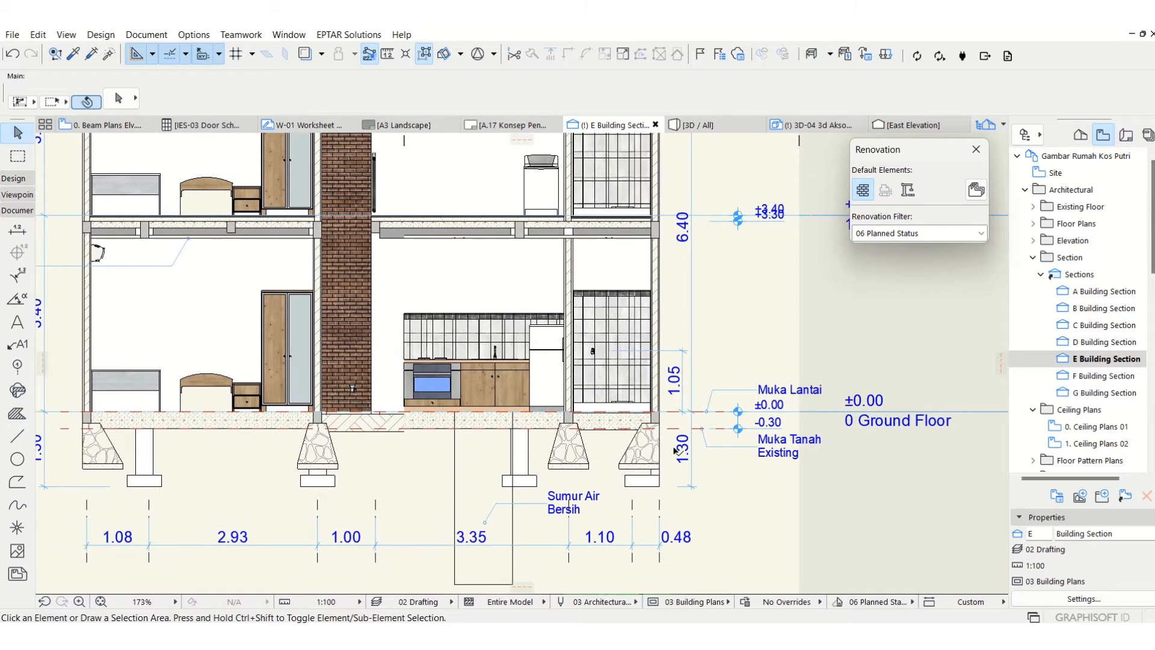
left_click(674, 425)
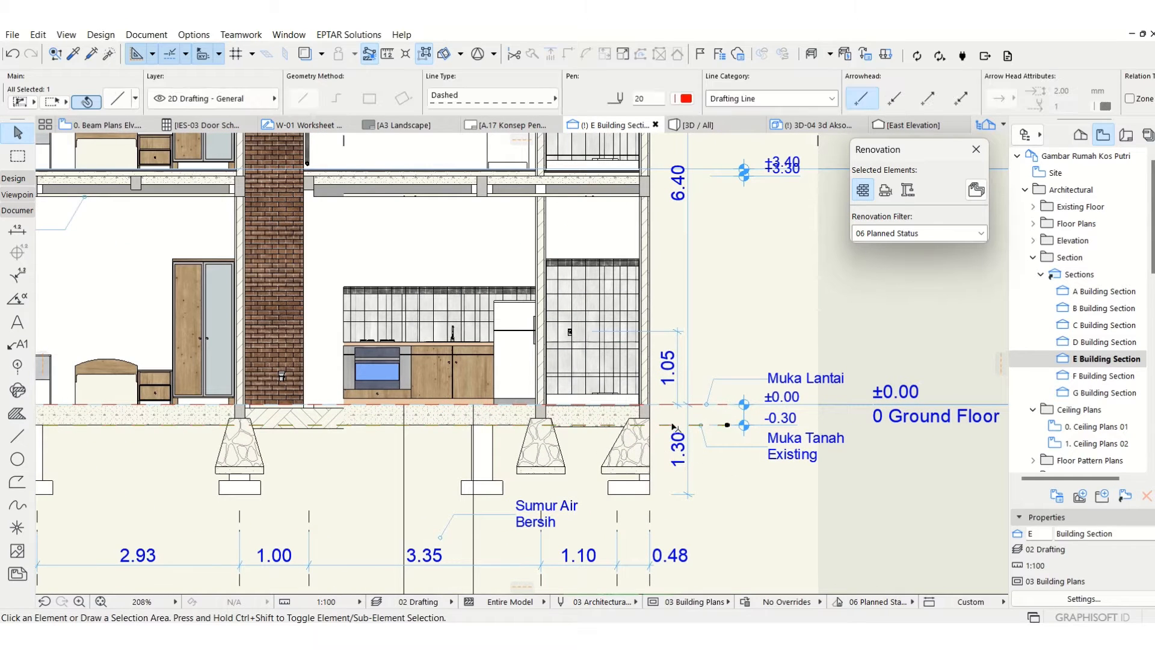
left_click(729, 489)
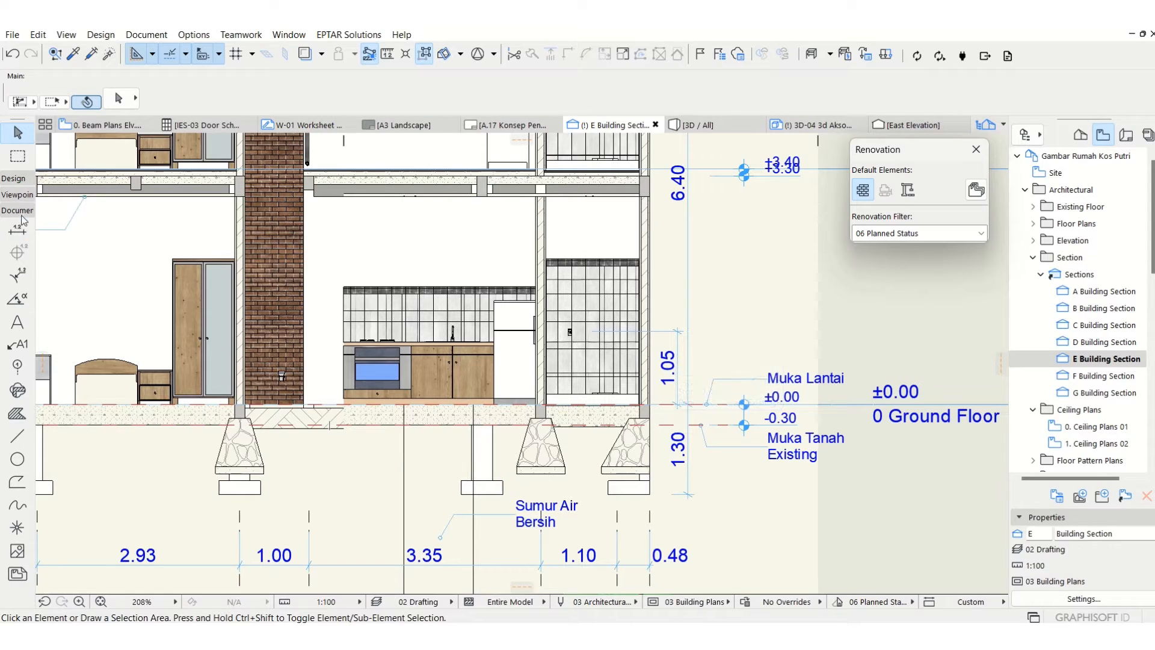
left_click(18, 179)
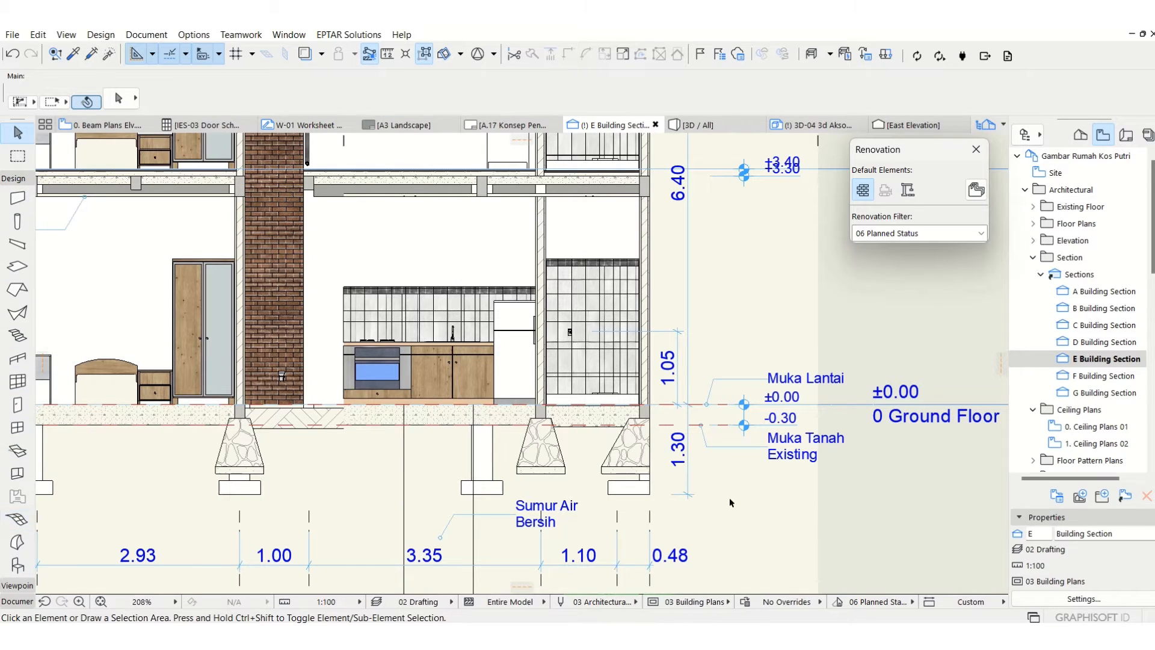
scroll(739, 462, "up", 3)
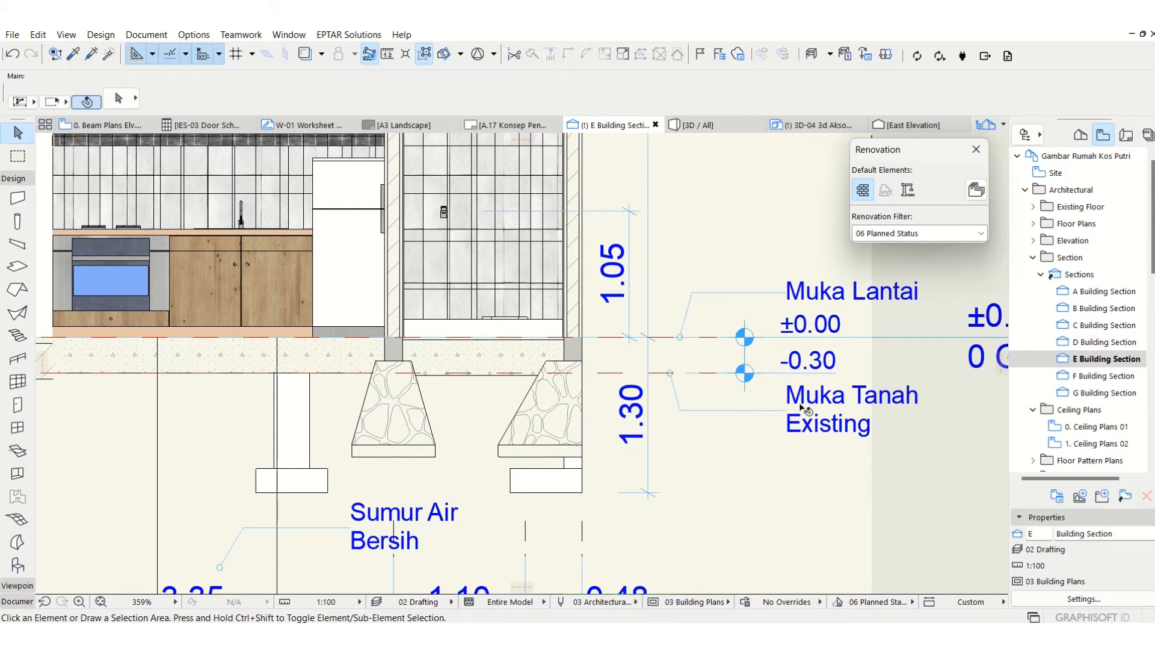
scroll(806, 410, "down", 4)
Inspect the ground-floor slabs between the two red dashed lines, including the slab below the tiled room.
scroll(498, 406, "up", 1)
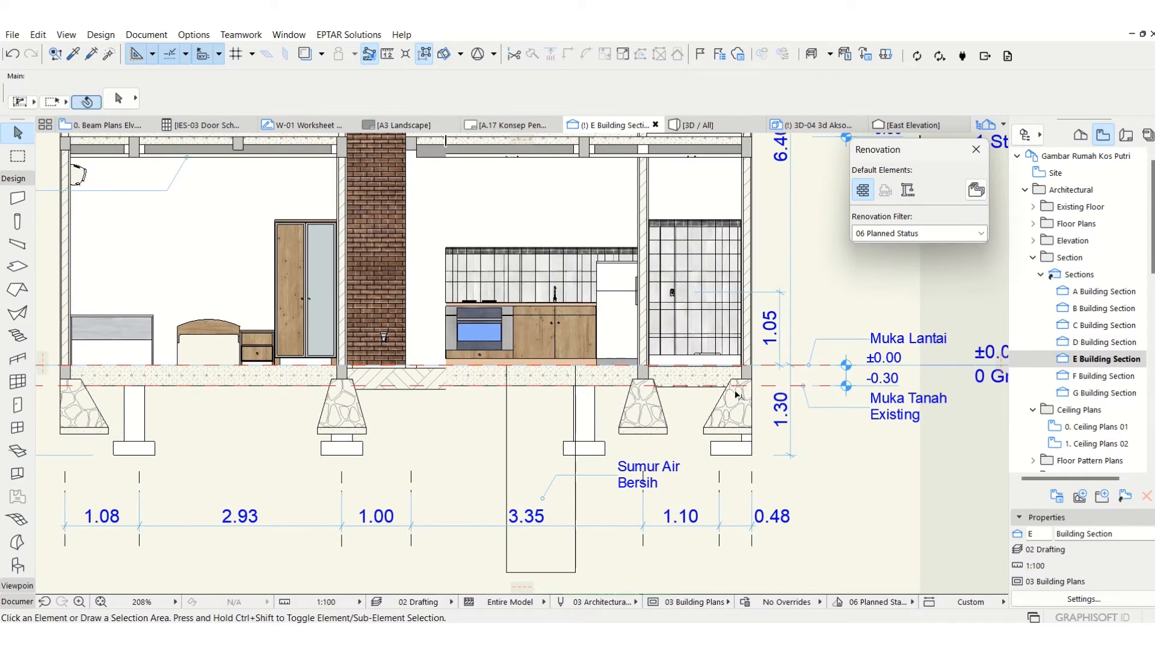
left_click(304, 382)
left_click(698, 381)
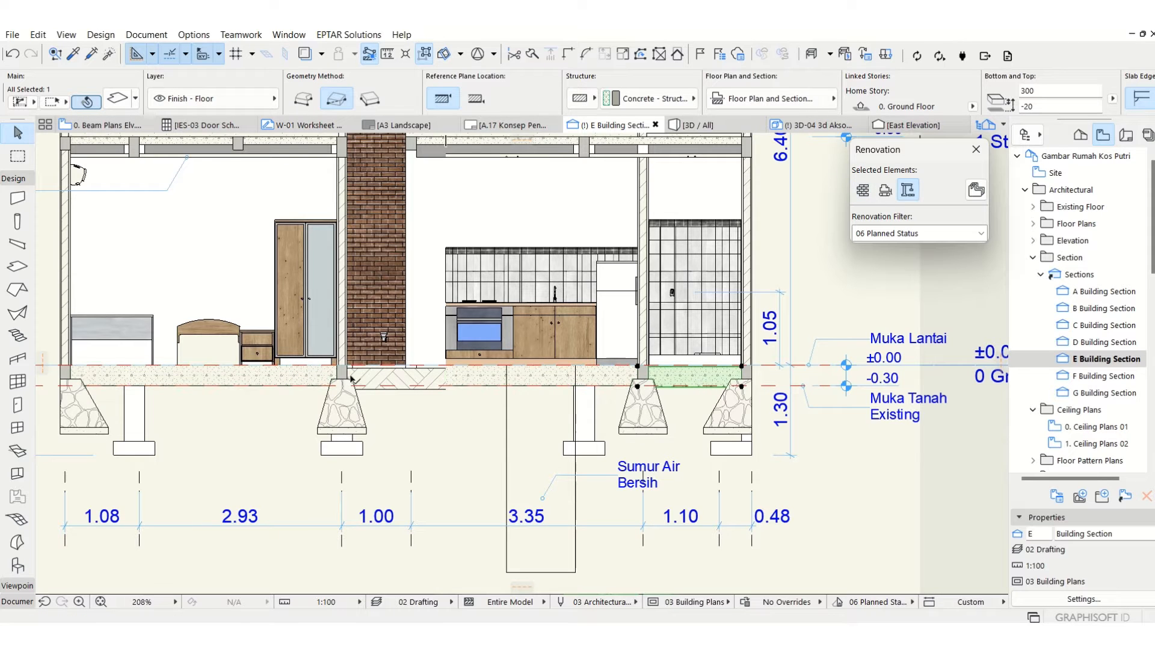
left_click(211, 379)
middle_click_drag(273, 397, 319, 401)
left_click(369, 411)
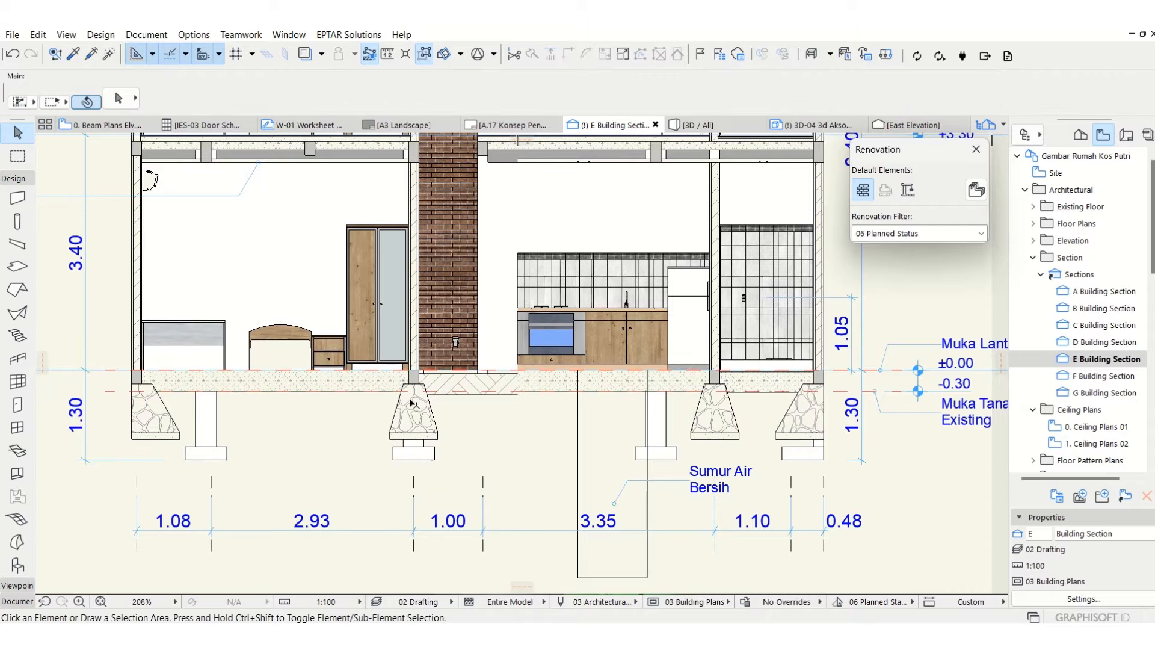
middle_click_drag(412, 403, 396, 405)
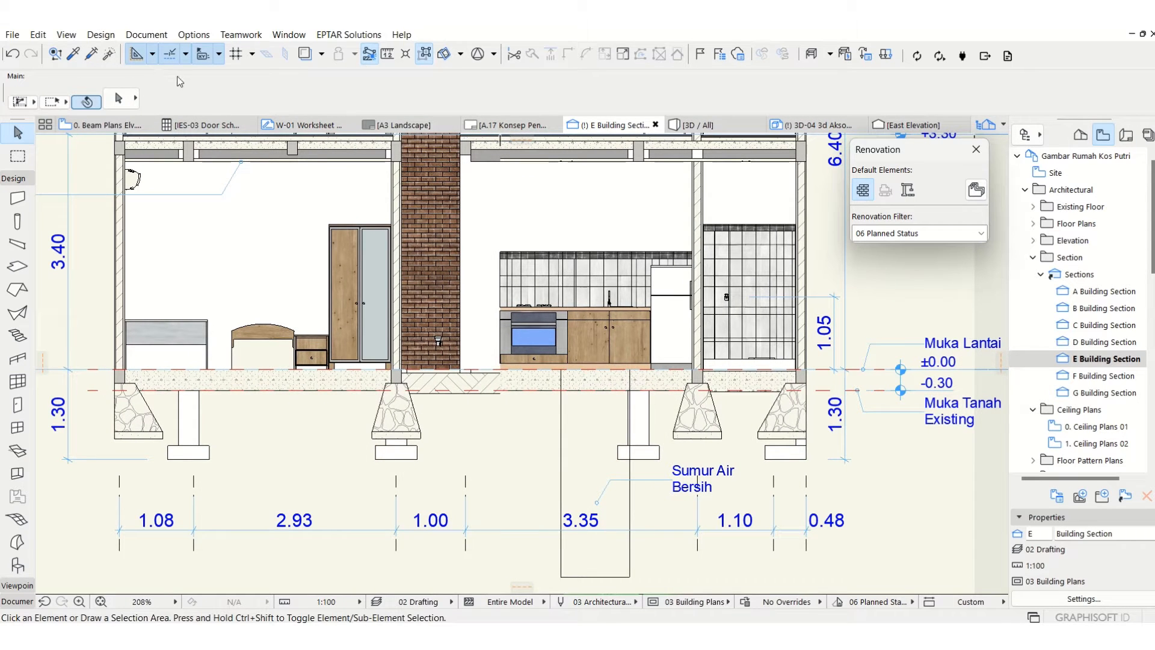
left_click(191, 36)
mouse_move(231, 53)
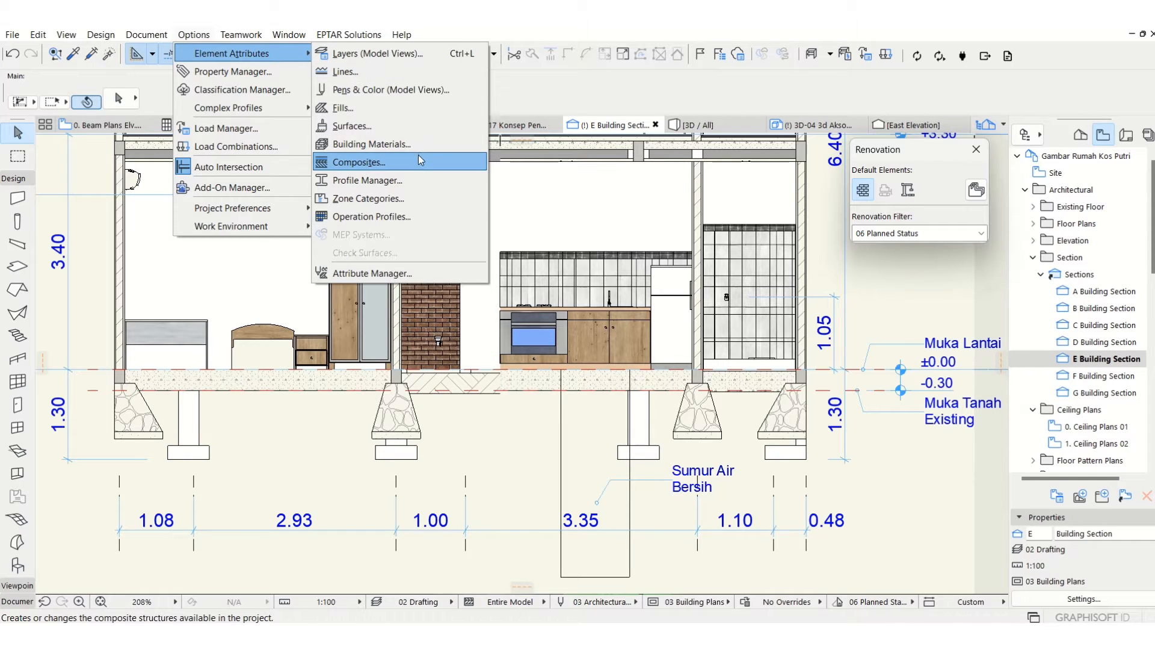
left_click(341, 443)
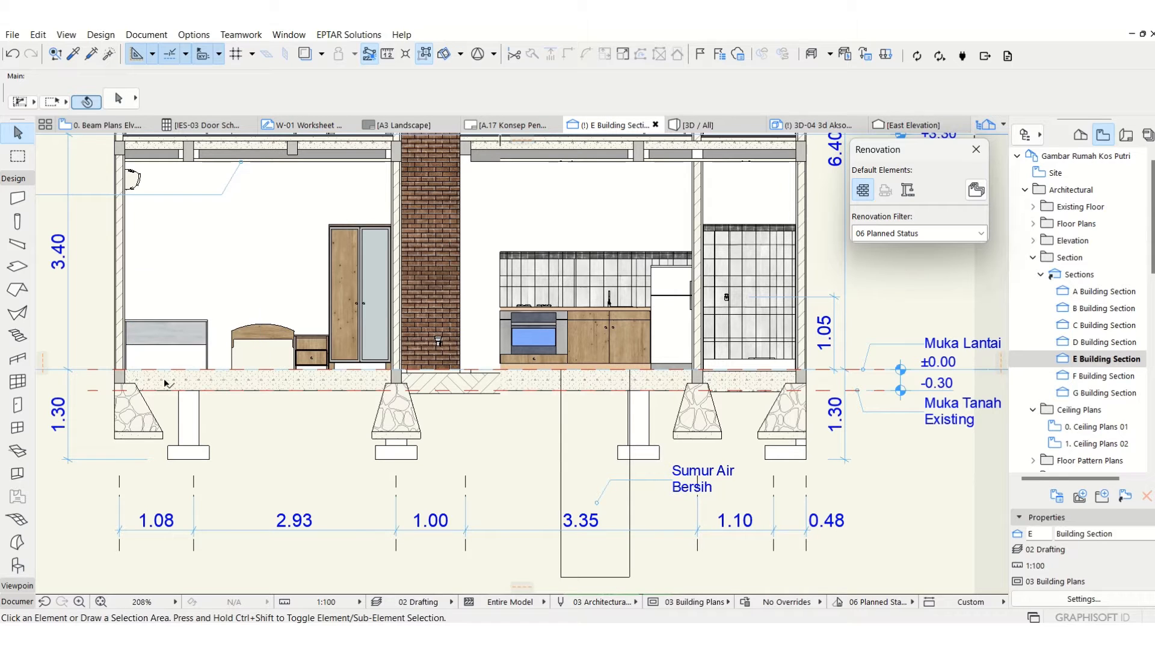
Measure the height between the lower and upper red dashed lines beside the outer wall with the Line tool.
left_click(17, 181)
left_click(12, 211)
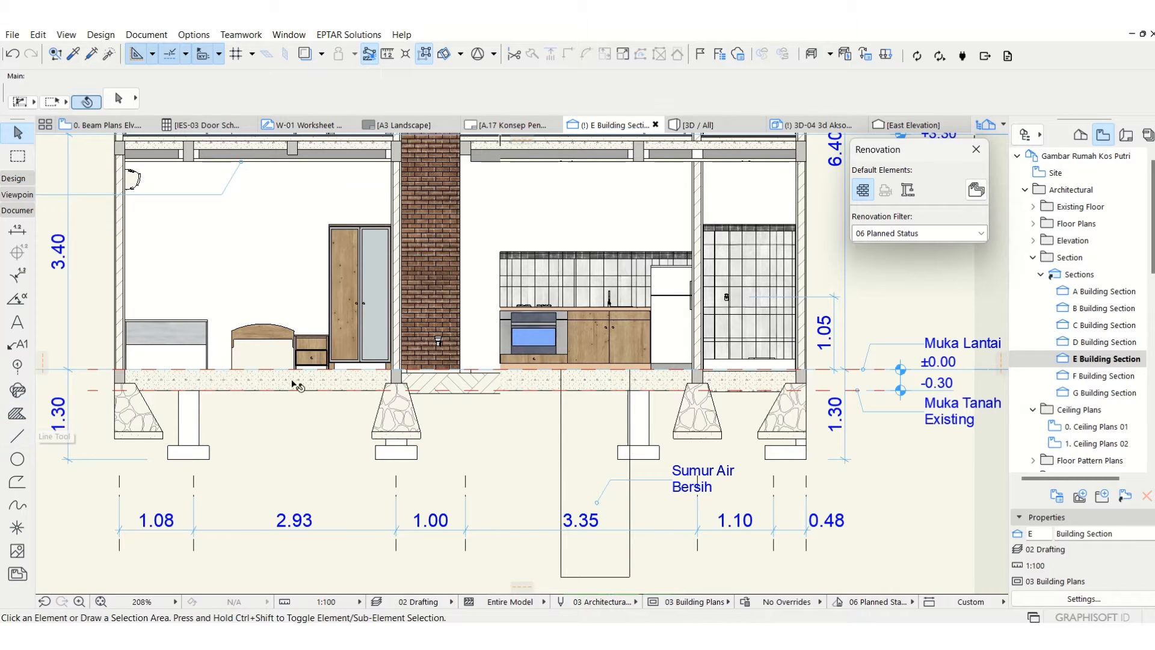
left_click(350, 382)
scroll(631, 406, "up", 2)
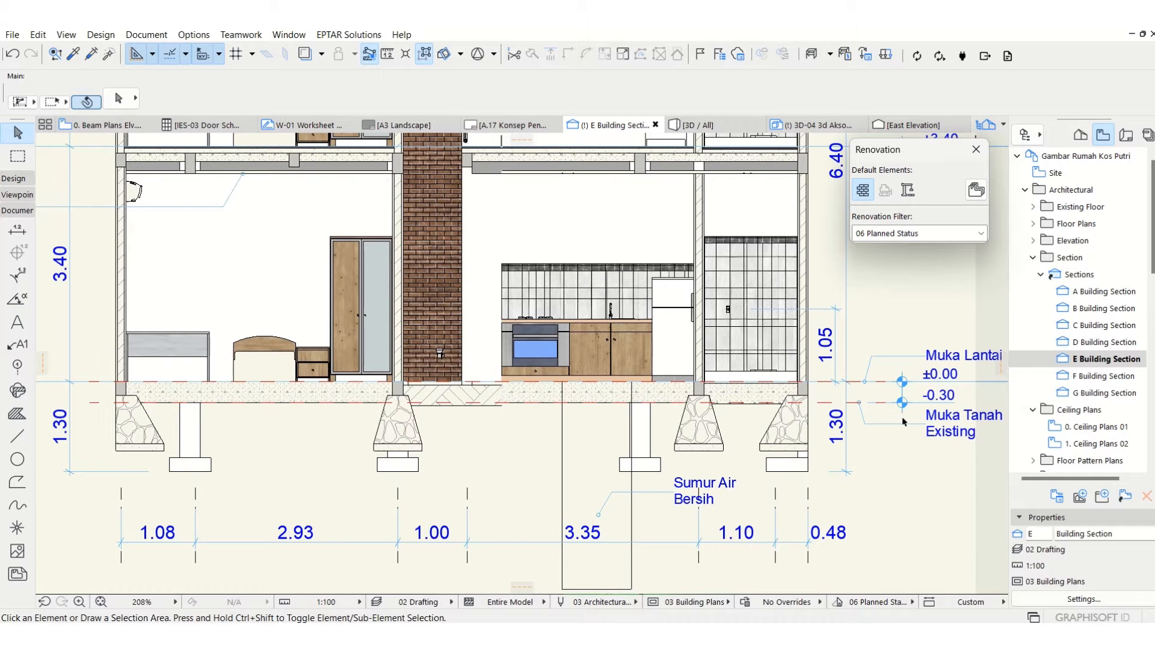
left_click(17, 435)
scroll(904, 391, "up", 5)
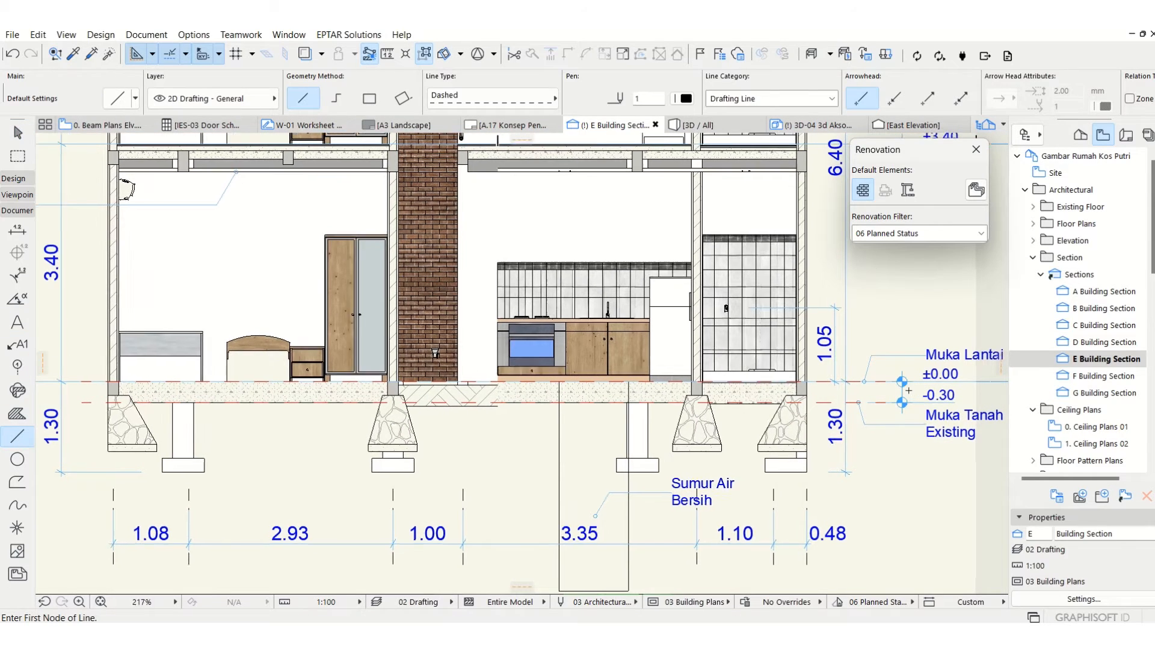
middle_click_drag(904, 392, 669, 376)
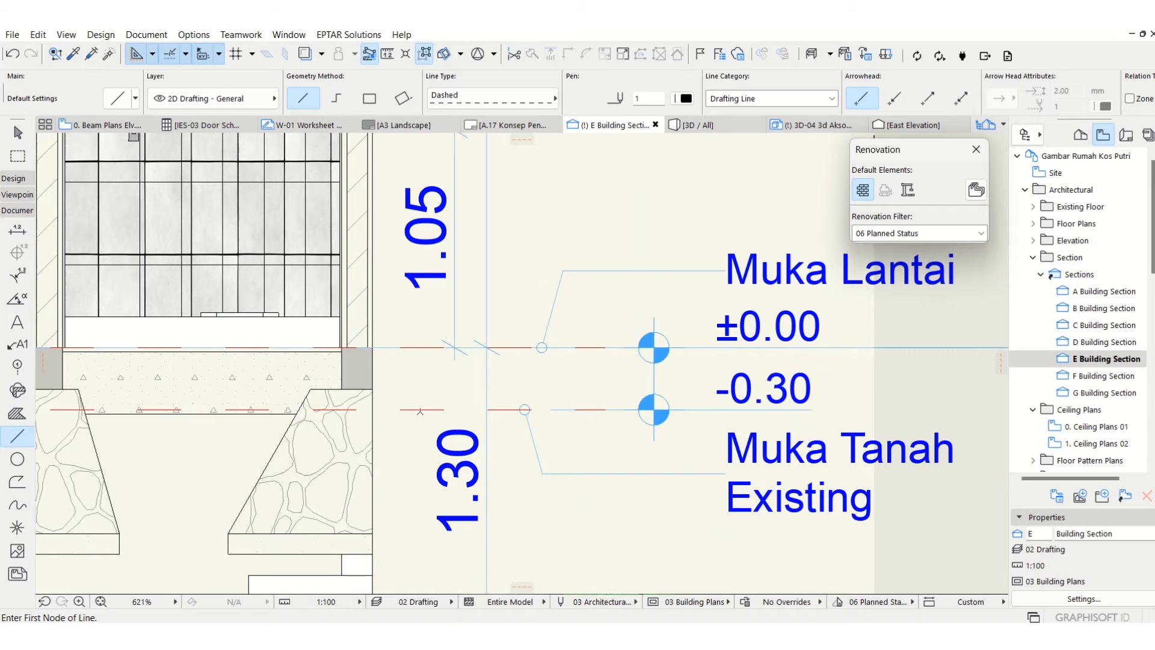
left_click(419, 410)
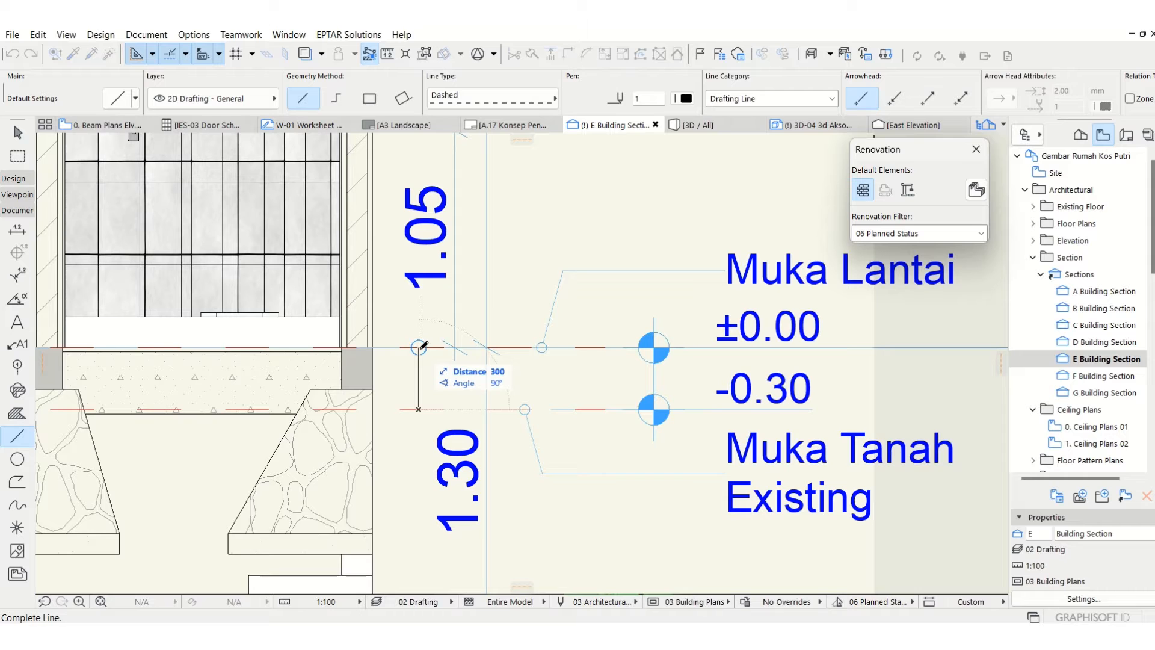
left_click(419, 347)
left_click(18, 132)
scroll(741, 412, "down", 5)
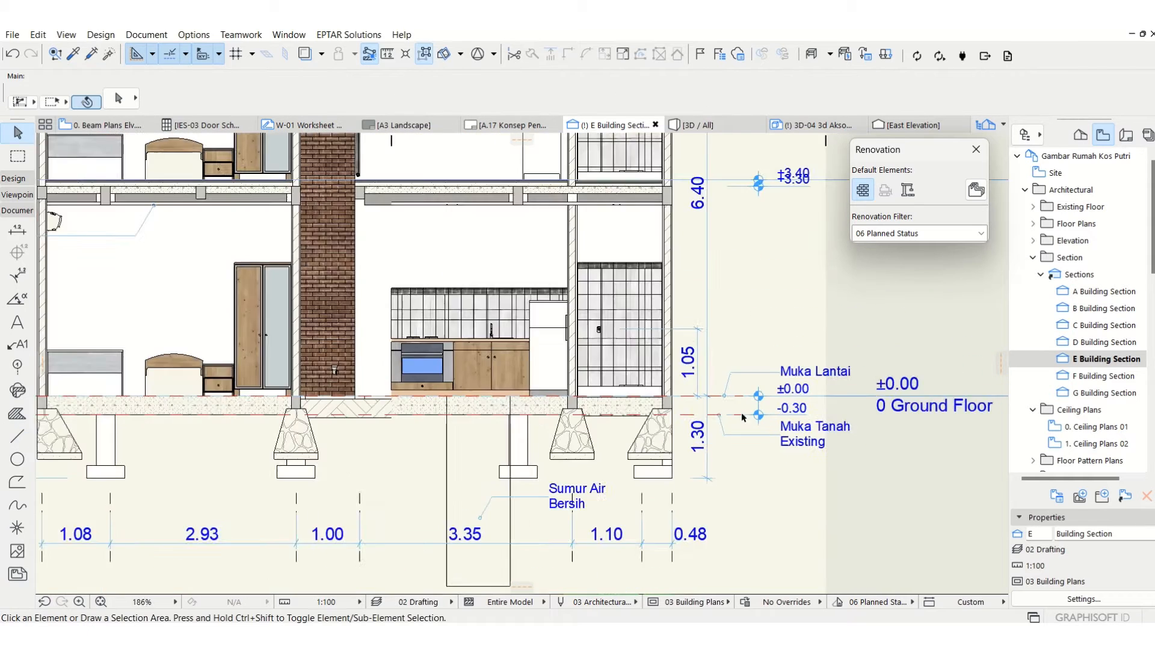
Switch the main ground-floor slab from a basic to a composite structure, using Generic Slab/Roof.
scroll(252, 409, "up", 4)
left_click(260, 412)
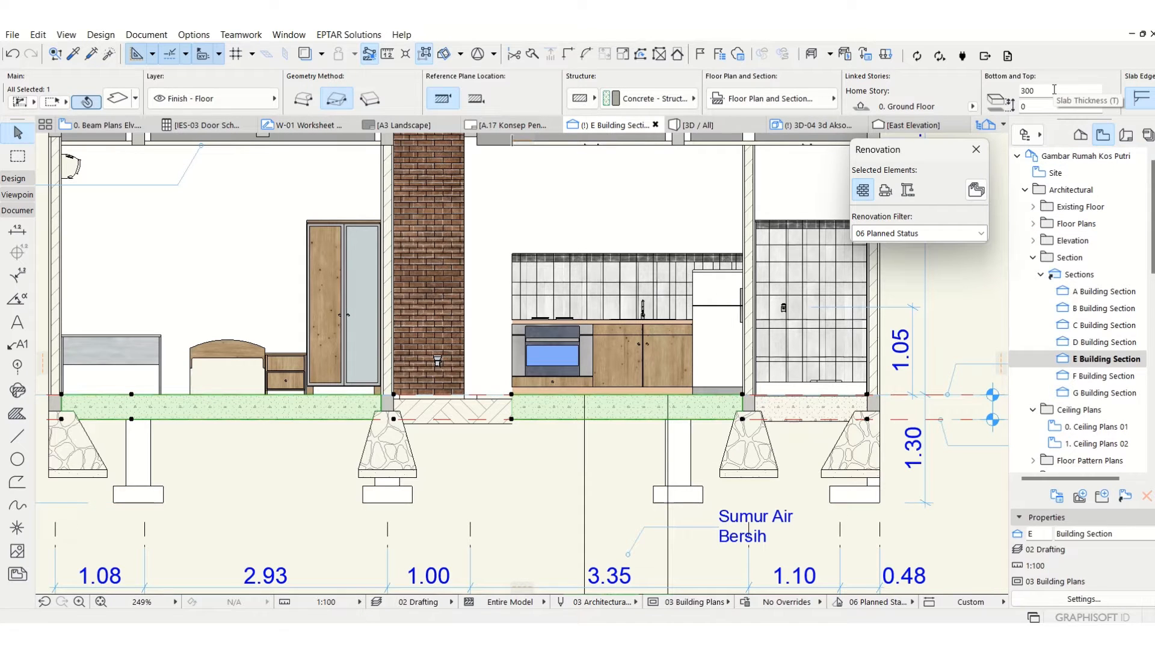
middle_click_drag(256, 435, 279, 434)
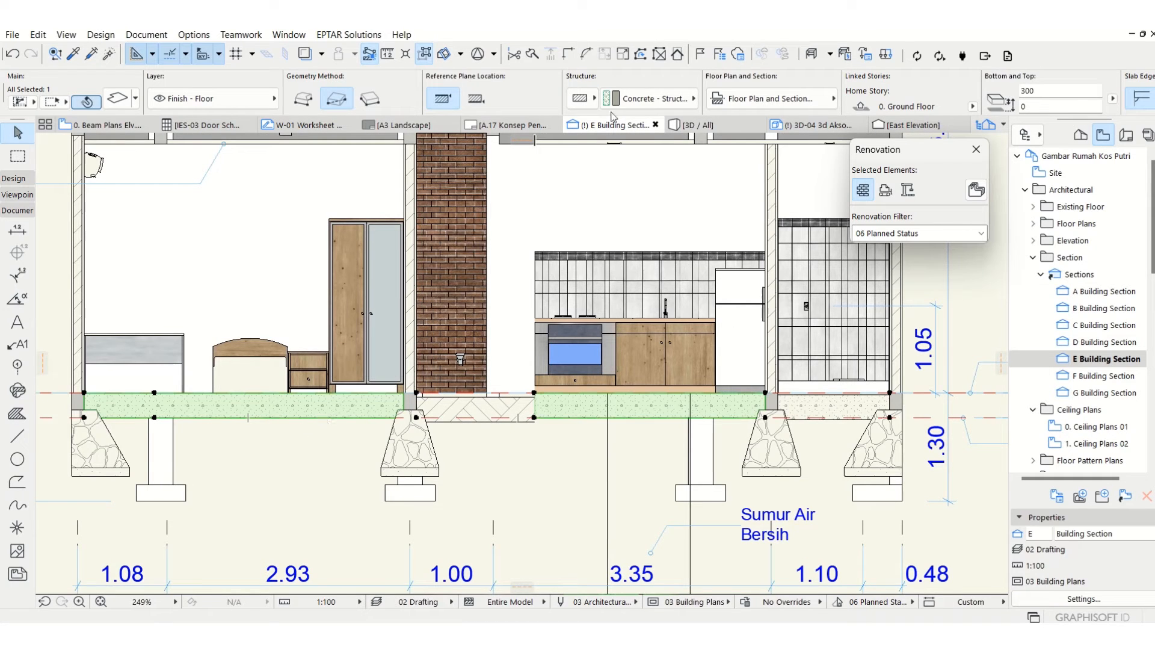
left_click(585, 104)
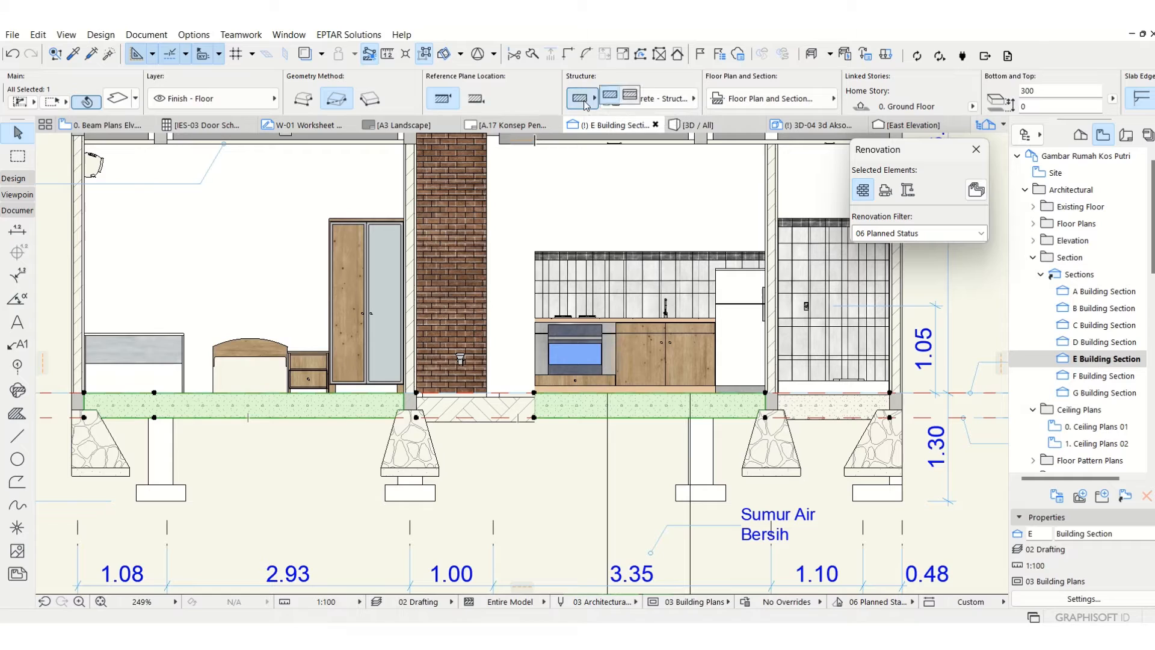
left_click(630, 99)
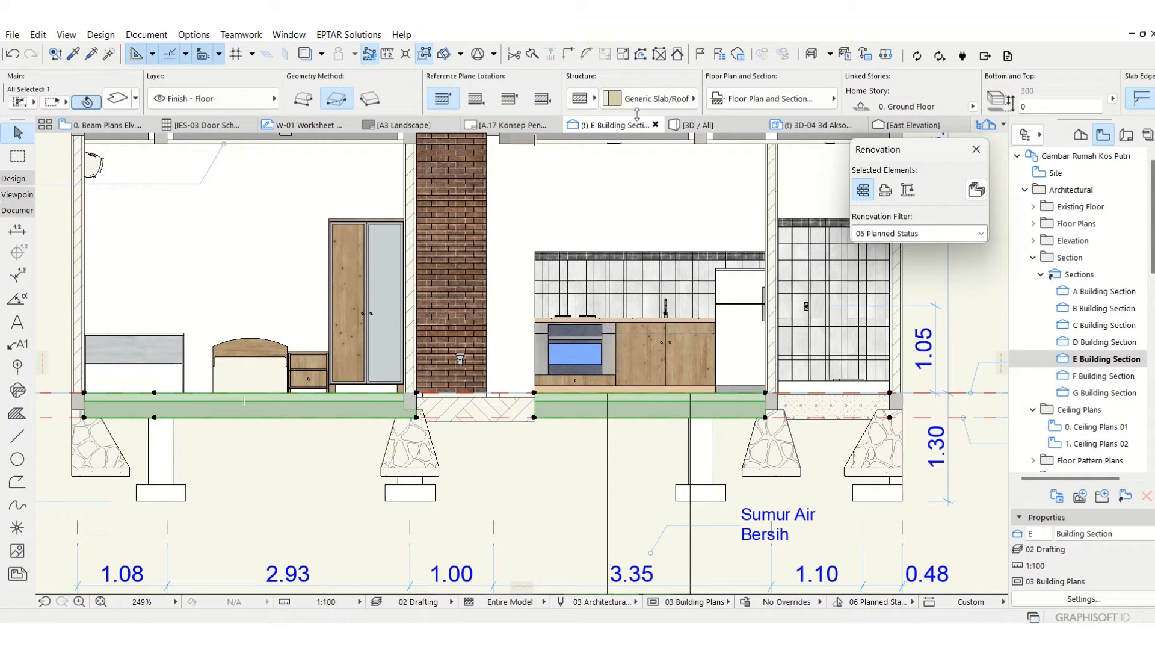
left_click(638, 102)
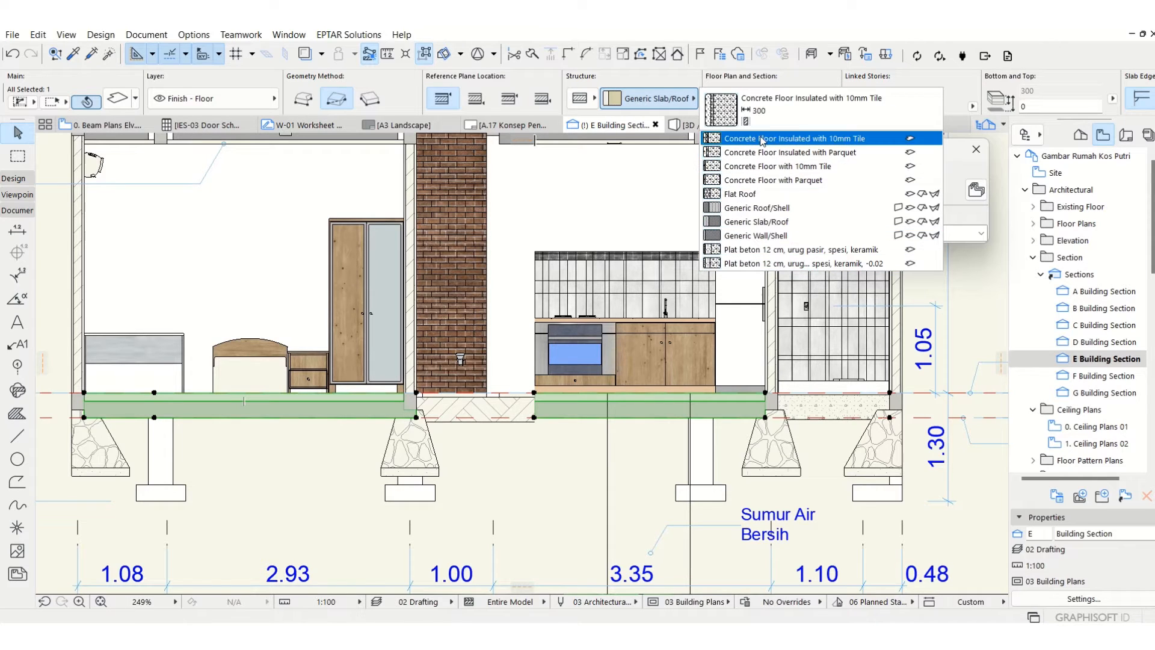
left_click(756, 235)
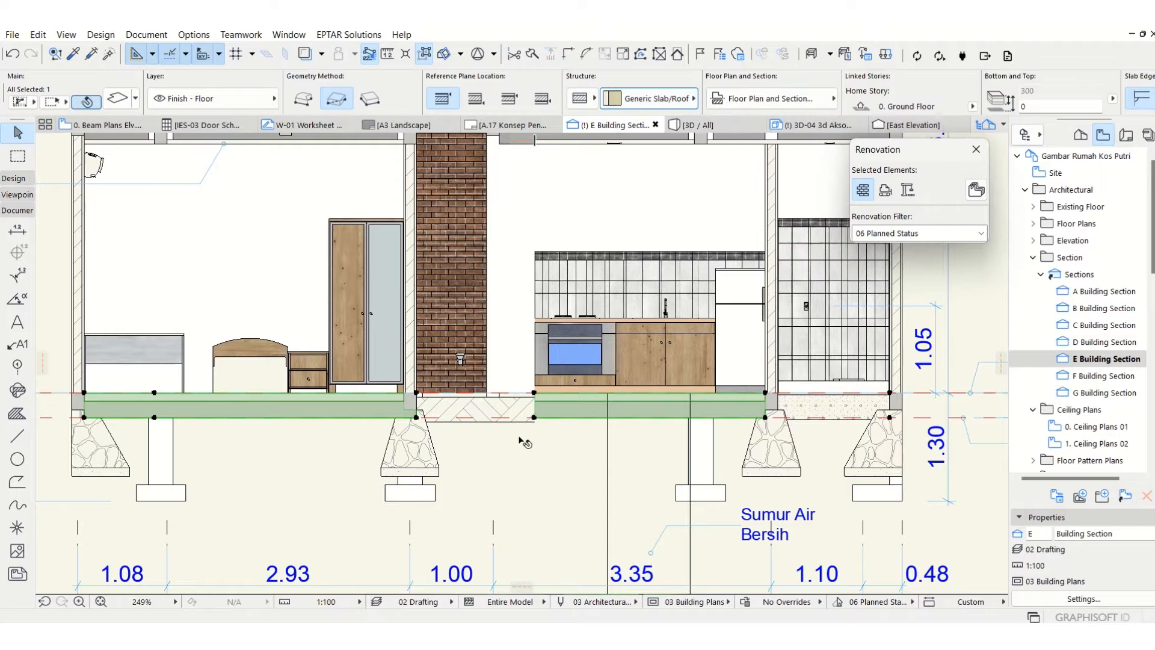
key("Escape")
Open the Composites settings and select the Concrete Floor Insulated with 10mm Tile composite.
left_click(193, 35)
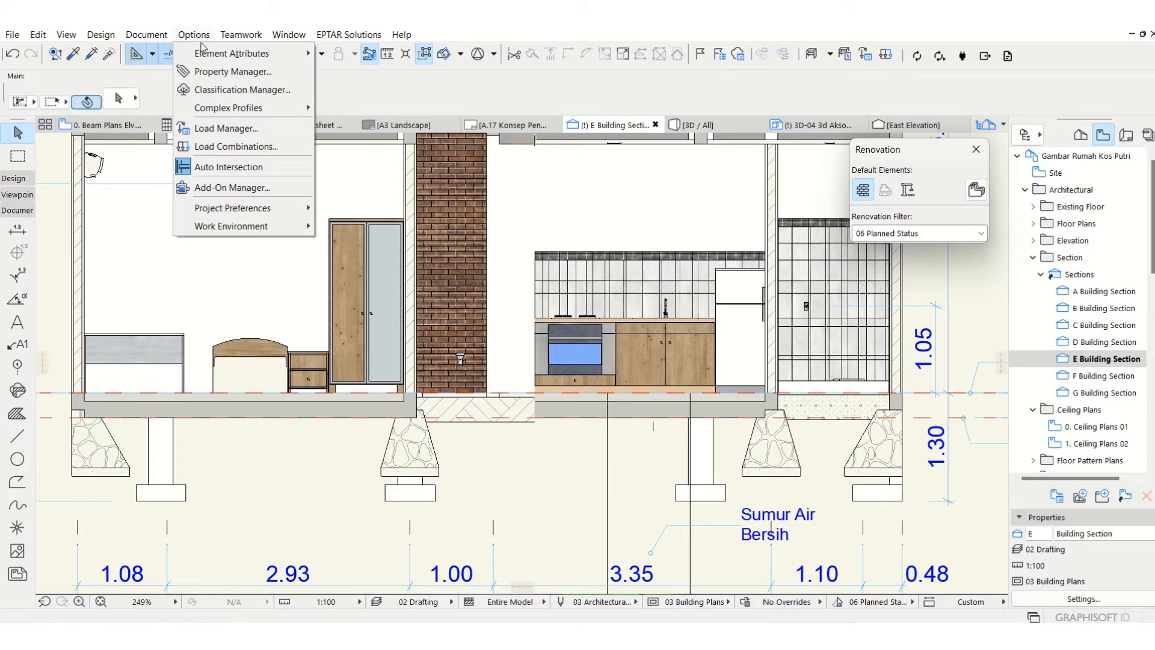
mouse_move(214, 57)
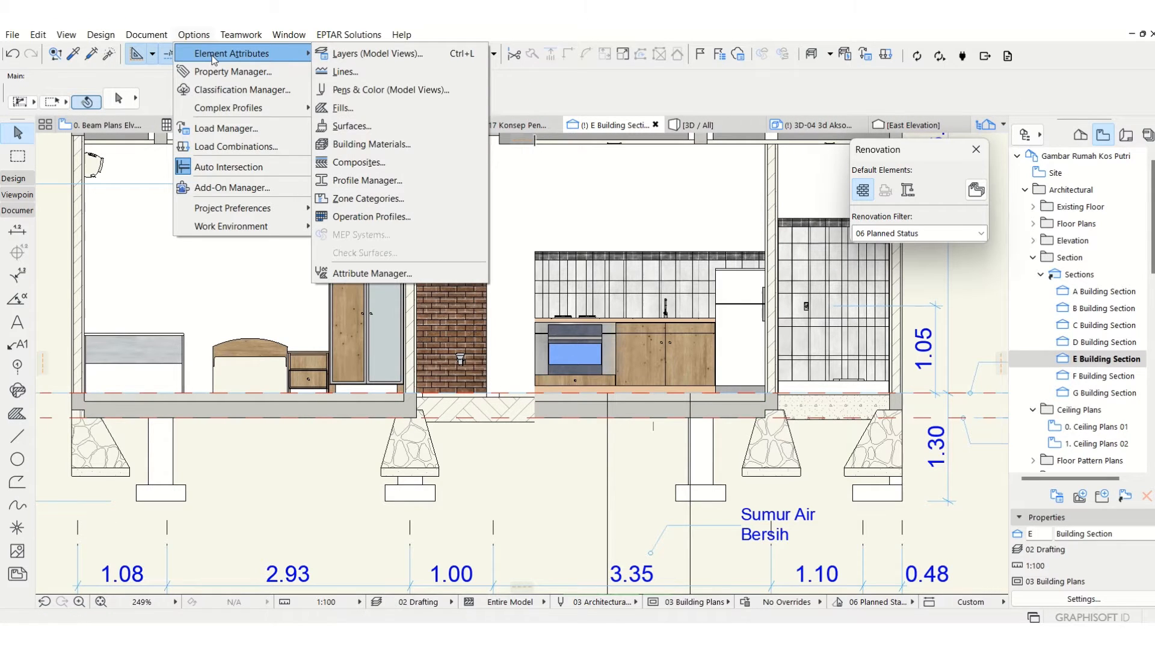
left_click(392, 161)
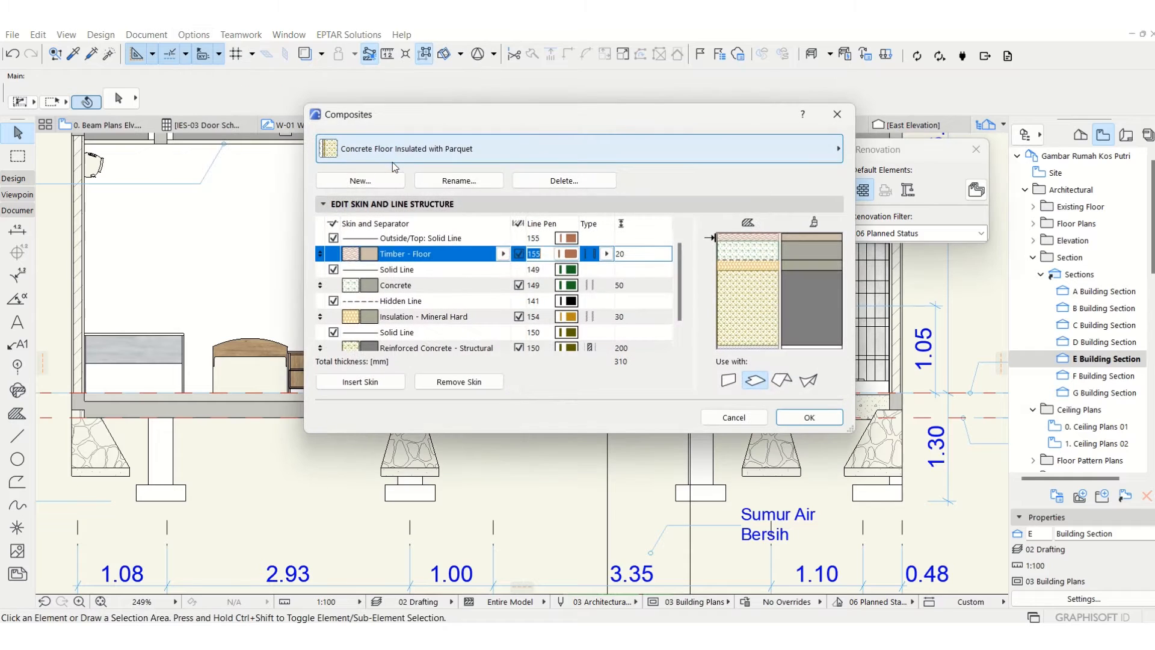
left_click(435, 150)
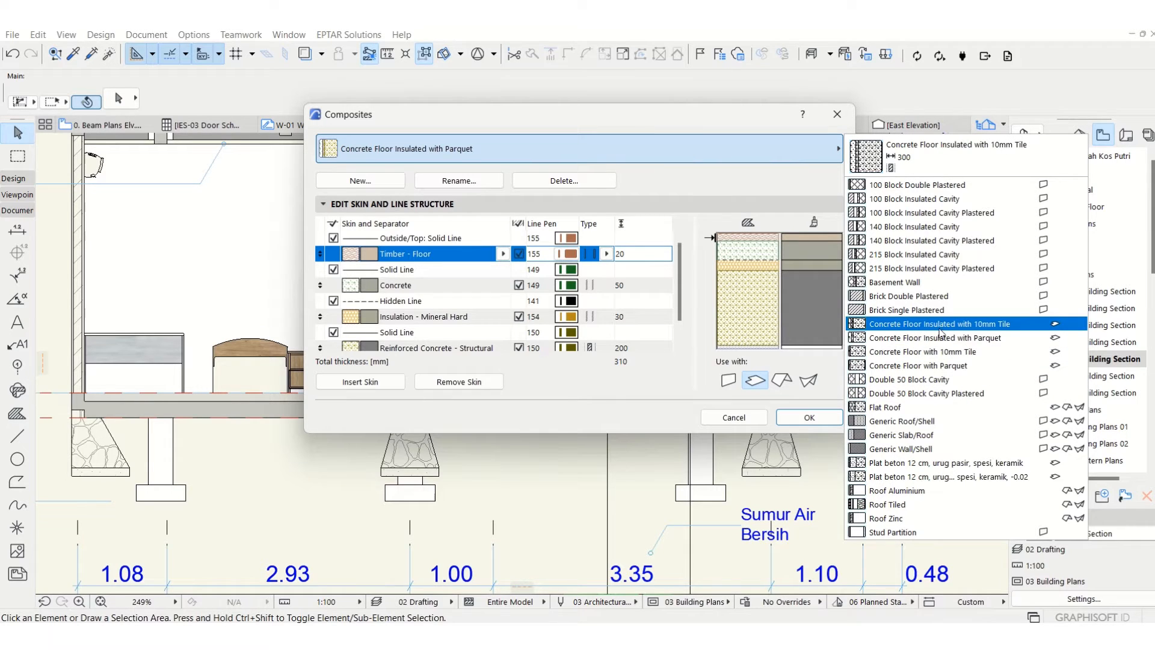
left_click(985, 326)
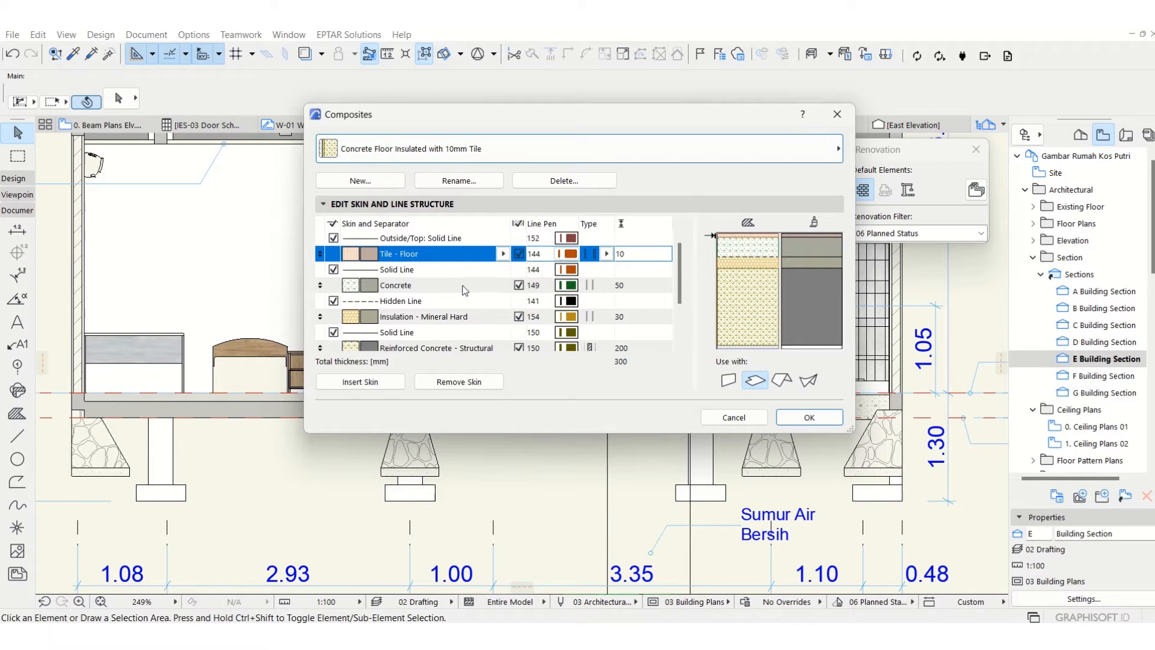
Review the composite's skins and remove the 10 mm Plaster - Gypsum skin.
scroll(471, 291, "down", 3)
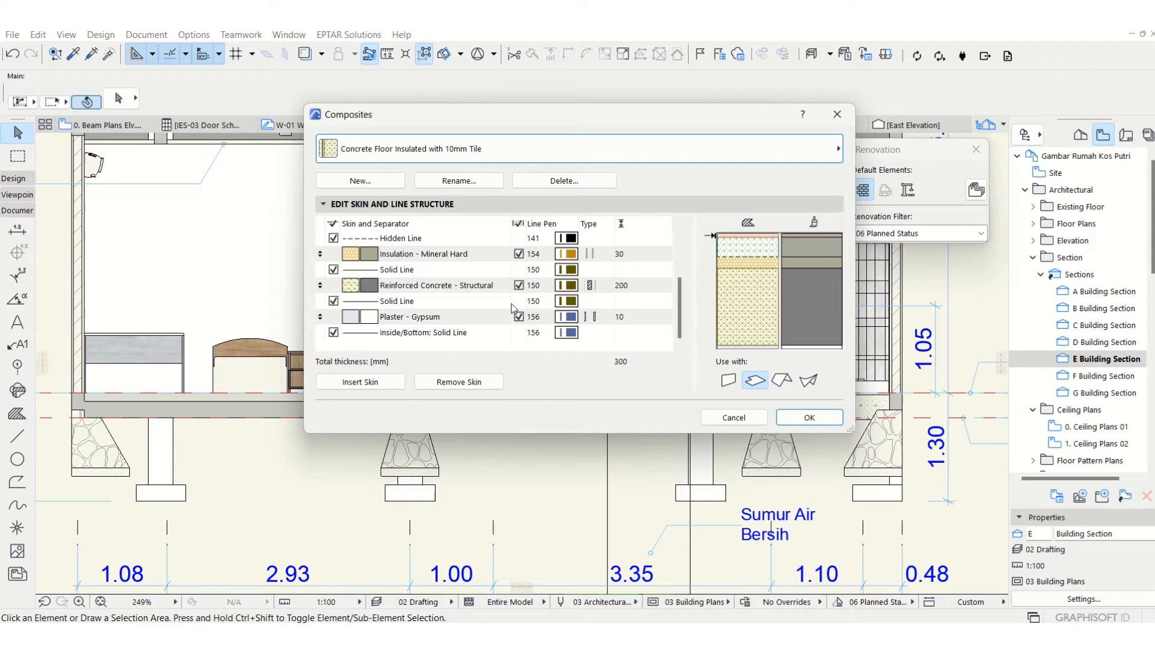
scroll(512, 307, "up", 2)
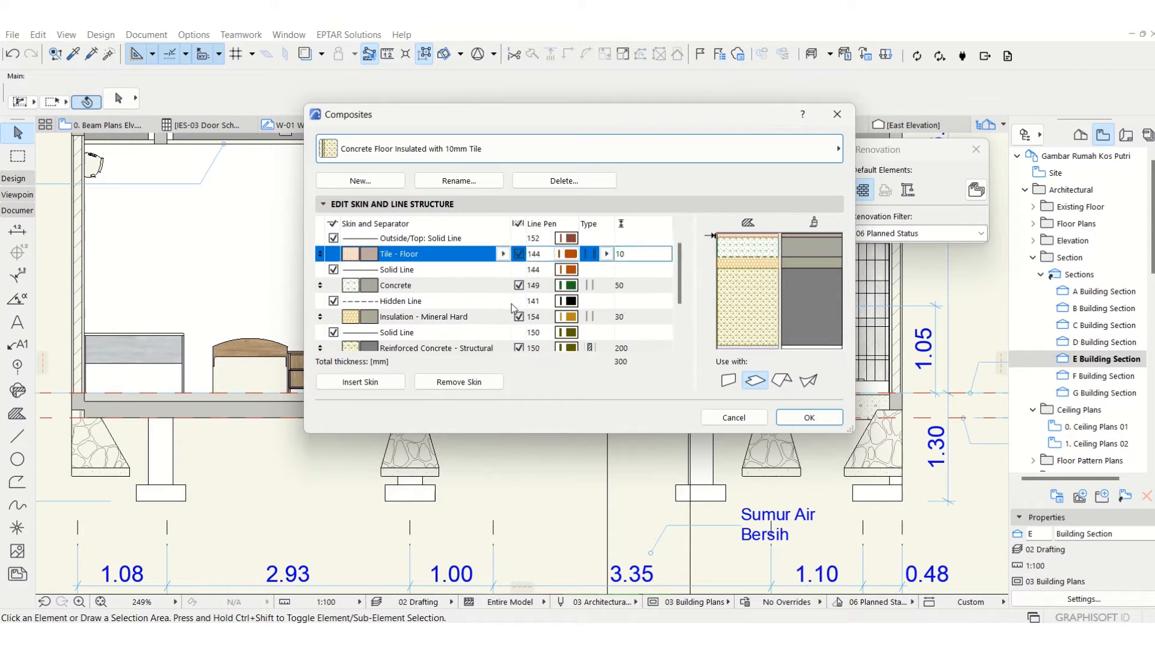
scroll(512, 307, "down", 2)
scroll(515, 304, "up", 2)
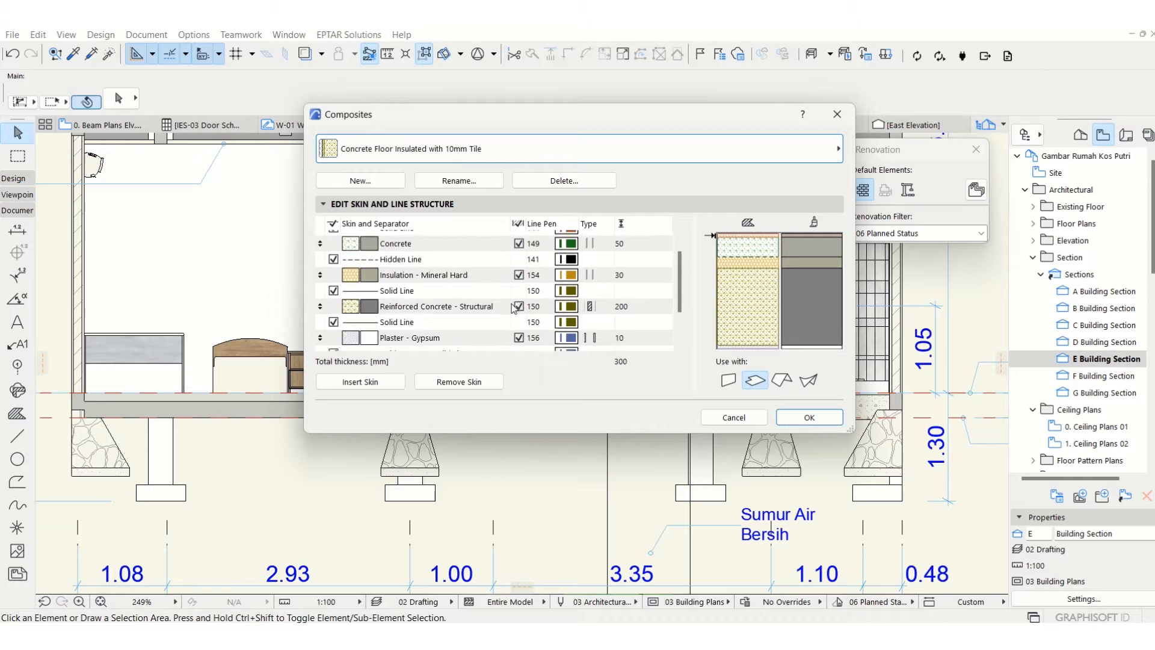
scroll(529, 291, "down", 2)
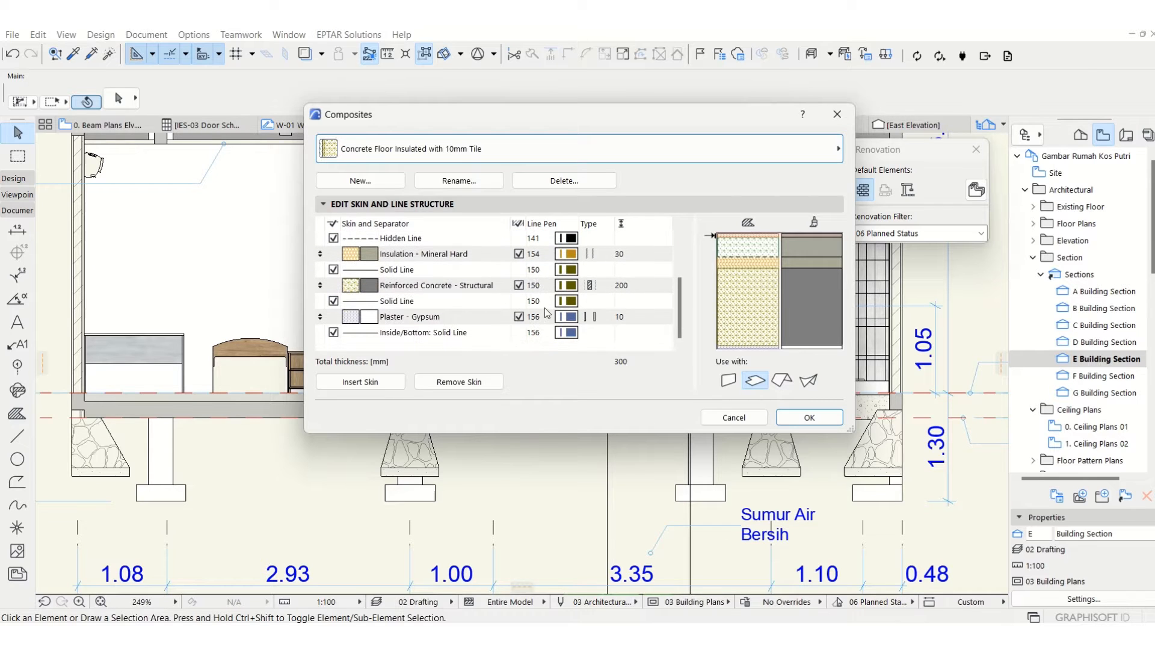
left_click(512, 322)
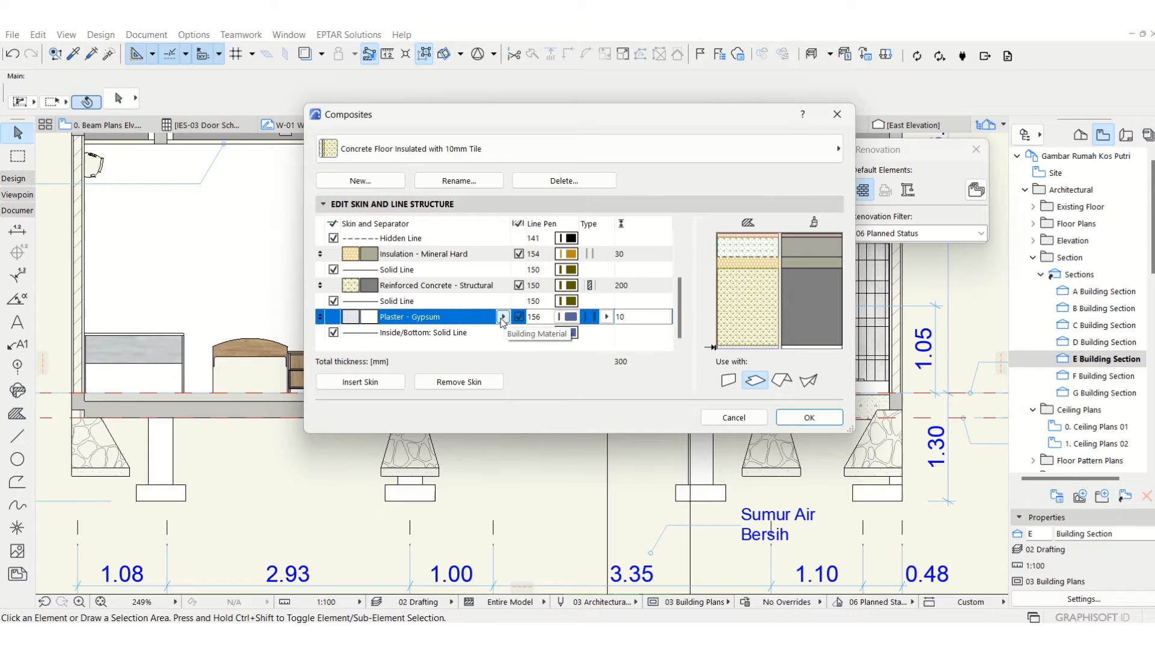
left_click(502, 318)
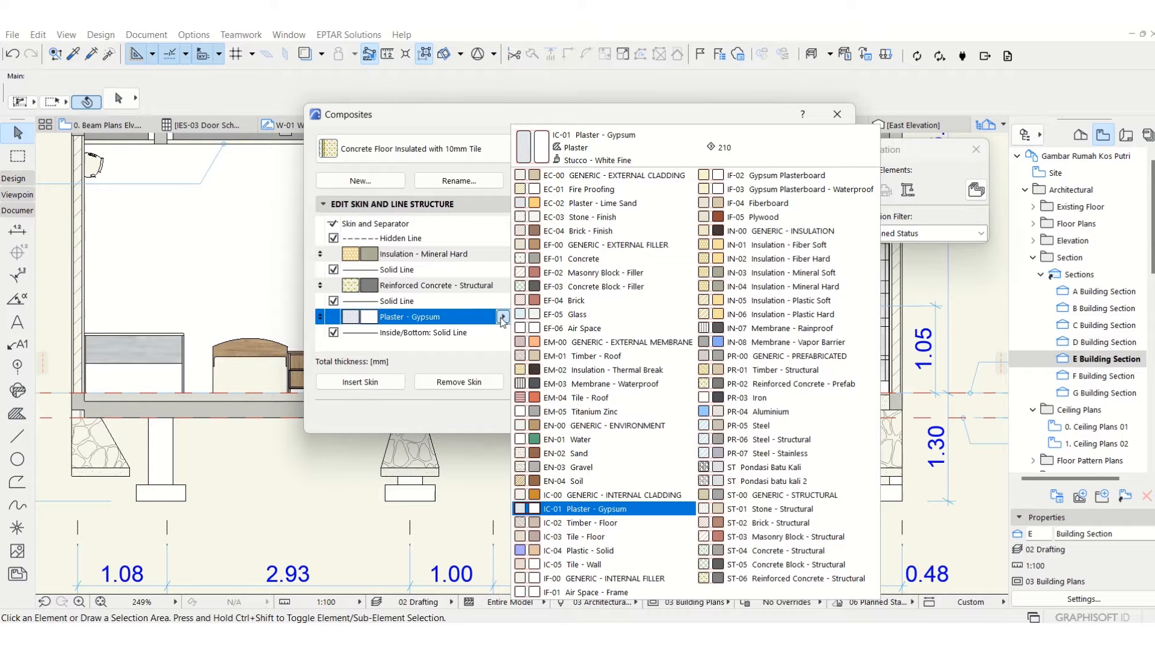
left_click(503, 317)
left_click(502, 318)
left_click(469, 356)
left_click(457, 382)
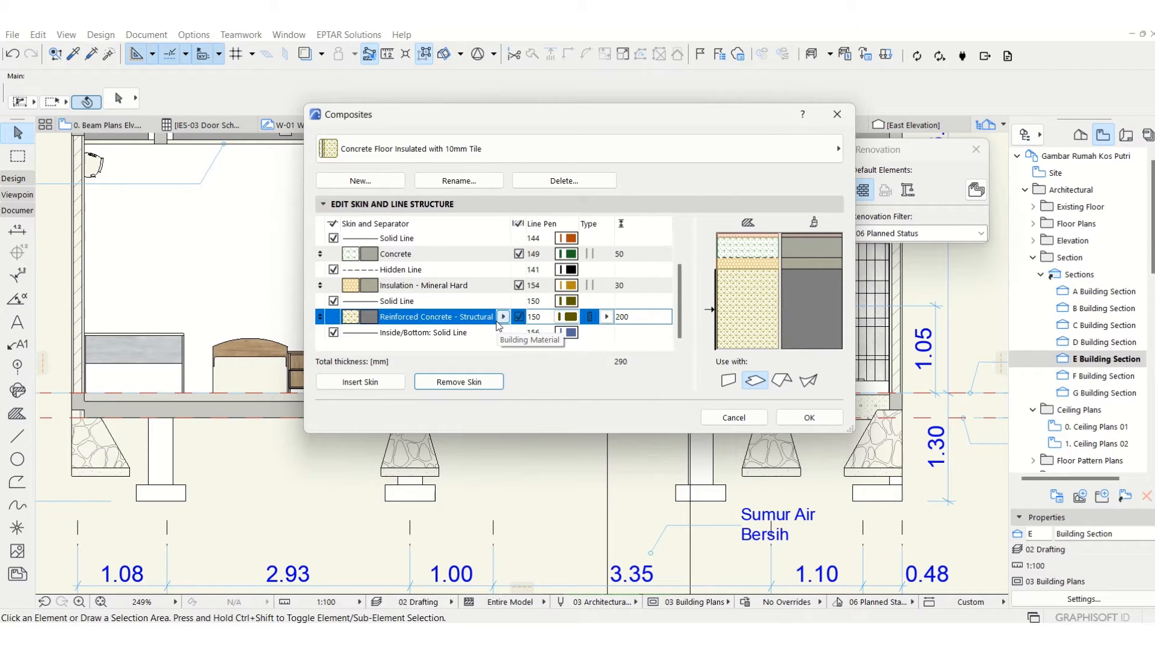
Set the thickness of the Reinforced Concrete - Structural skin to 100 mm.
left_click(549, 317)
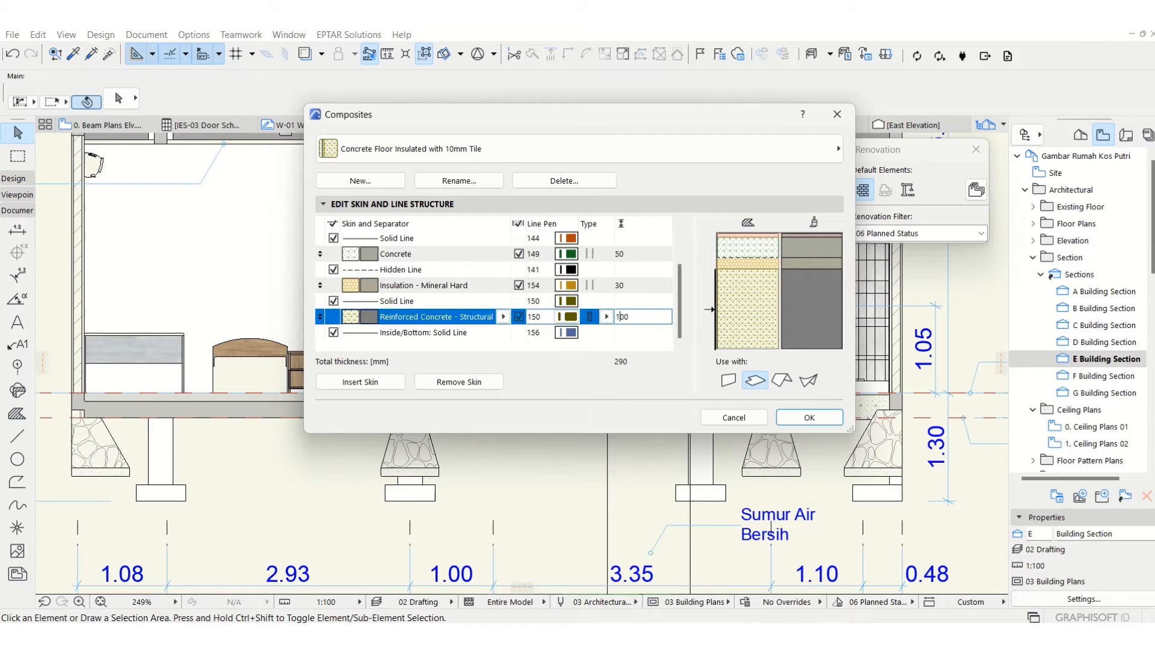
left_click(625, 316)
type("100")
key("Return")
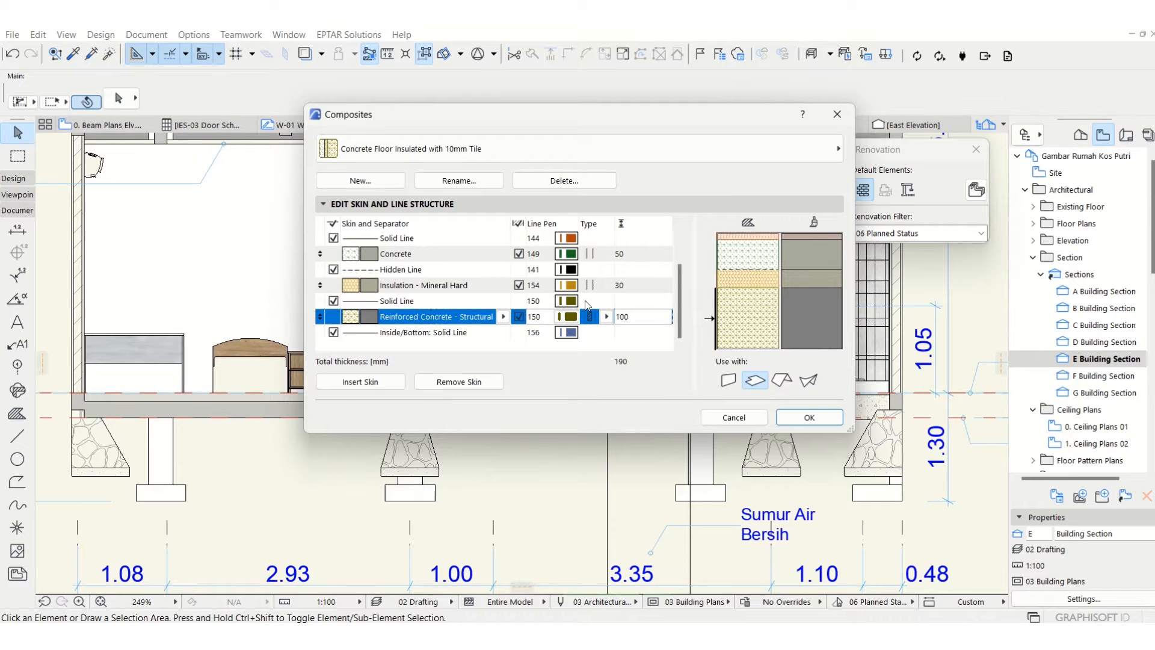
Insert a new skin beneath the Reinforced Concrete - Structural skin and assign it the Soil building material.
scroll(582, 302, "up", 1)
scroll(582, 302, "down", 1)
scroll(597, 329, "up", 1)
scroll(625, 330, "down", 1)
left_click(386, 385)
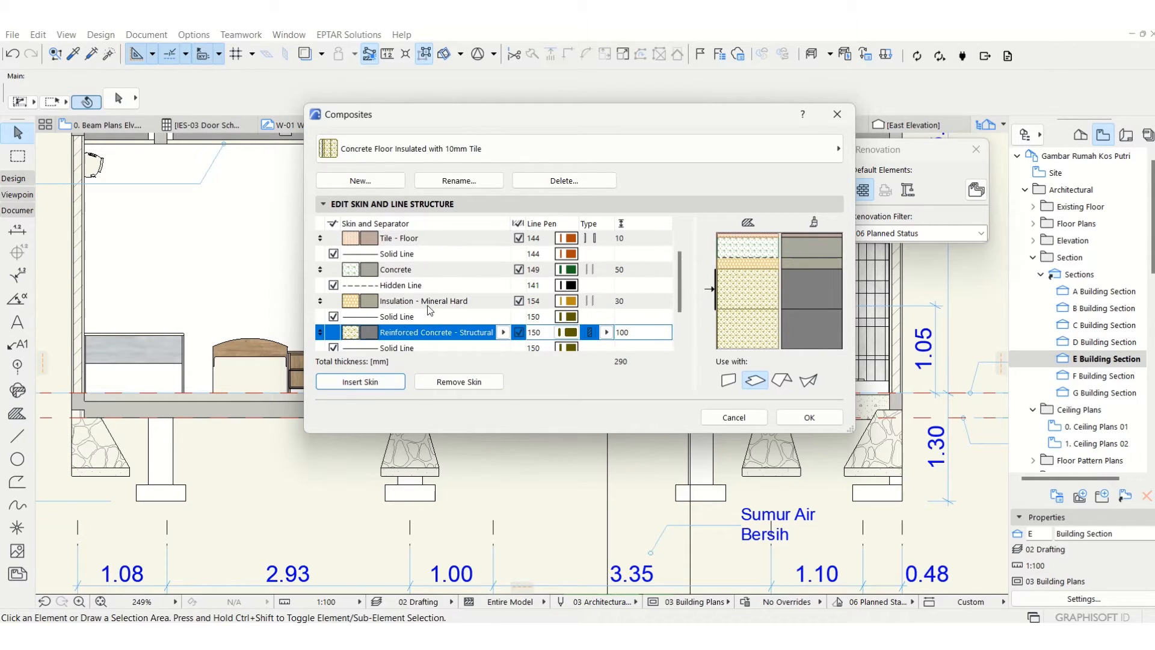
scroll(461, 325, "down", 2)
left_click(390, 320)
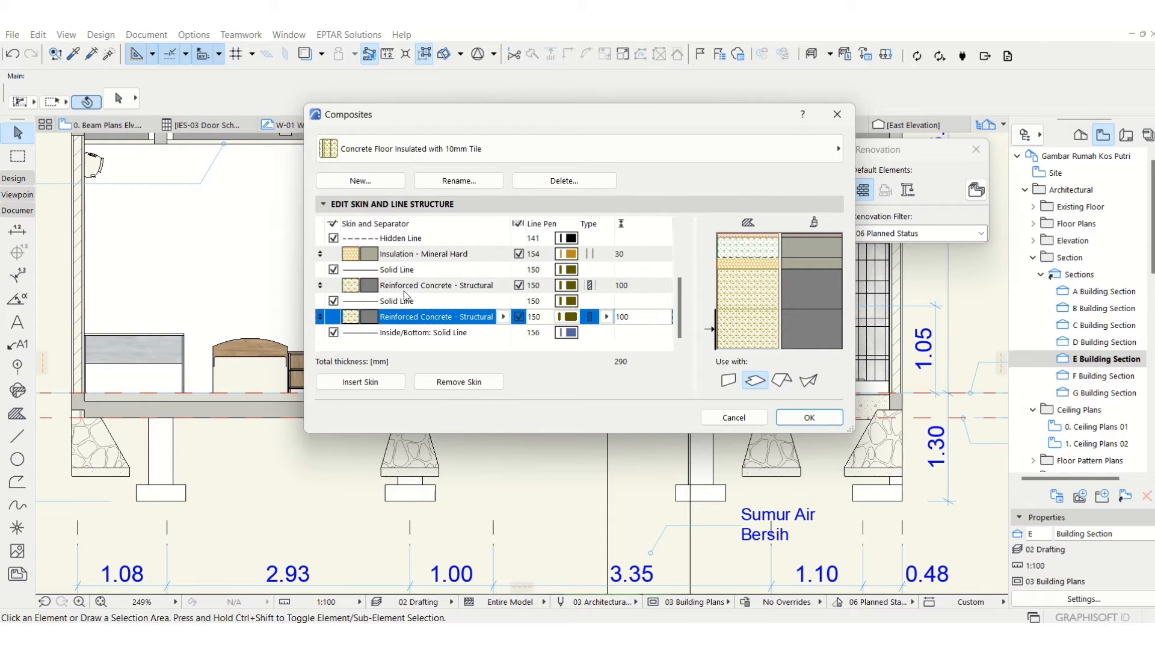
left_click(502, 316)
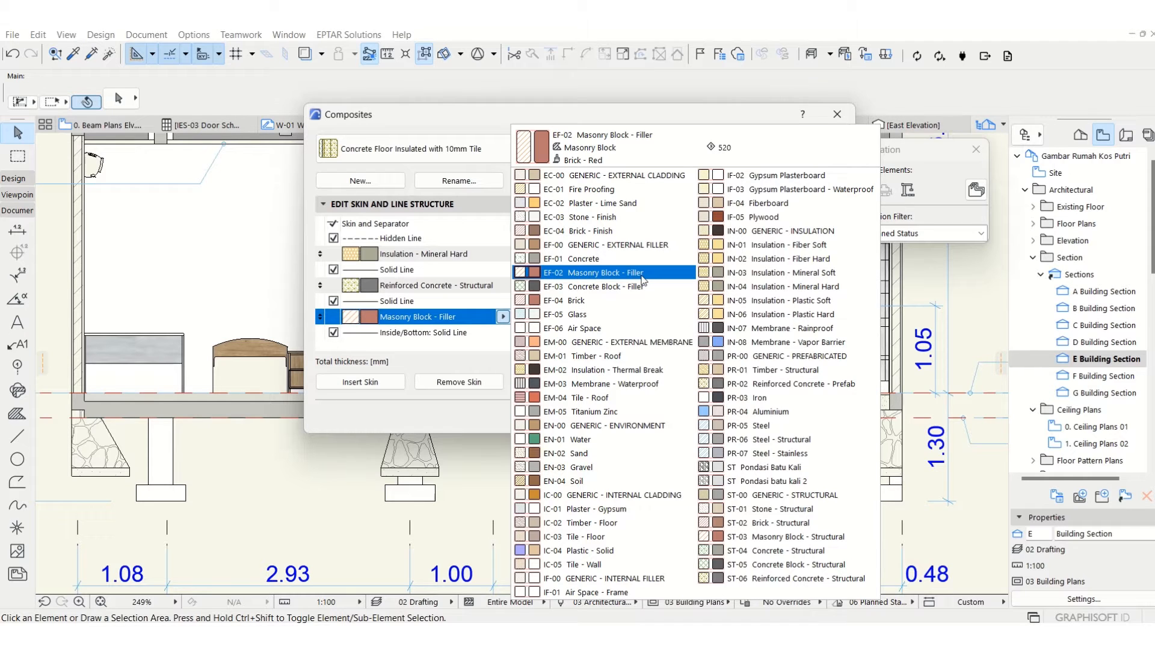
left_click(599, 481)
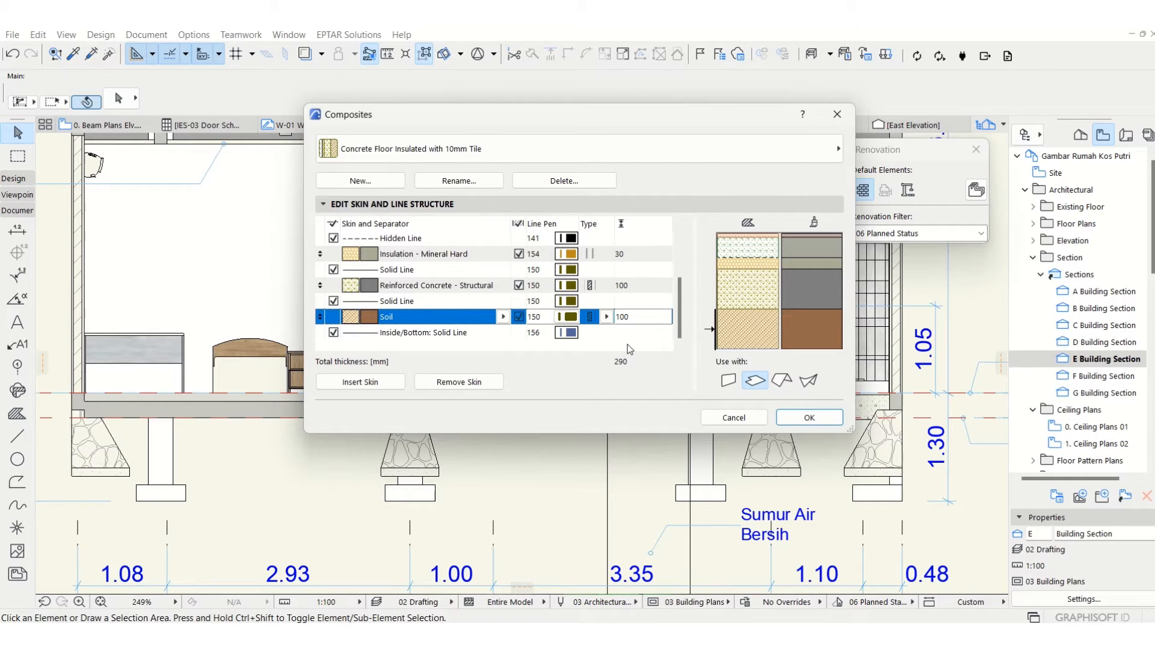
Examine the order and thicknesses of the composite's skins from Tile - Floor down to Soil.
scroll(592, 348, "up", 3)
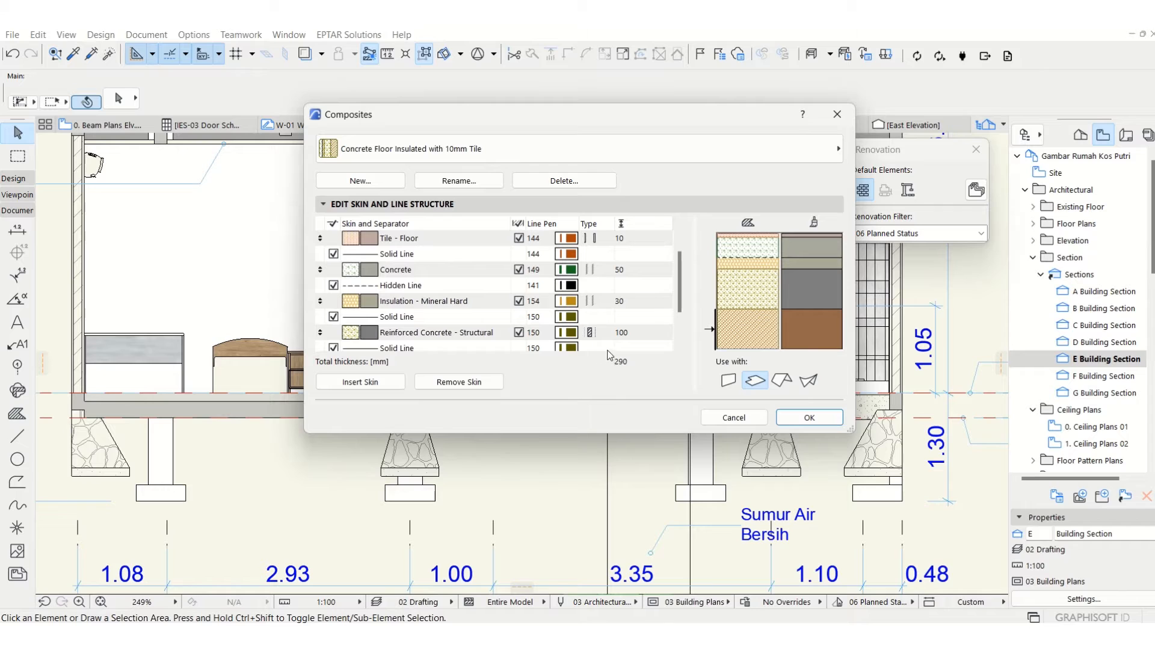
scroll(629, 345, "down", 3)
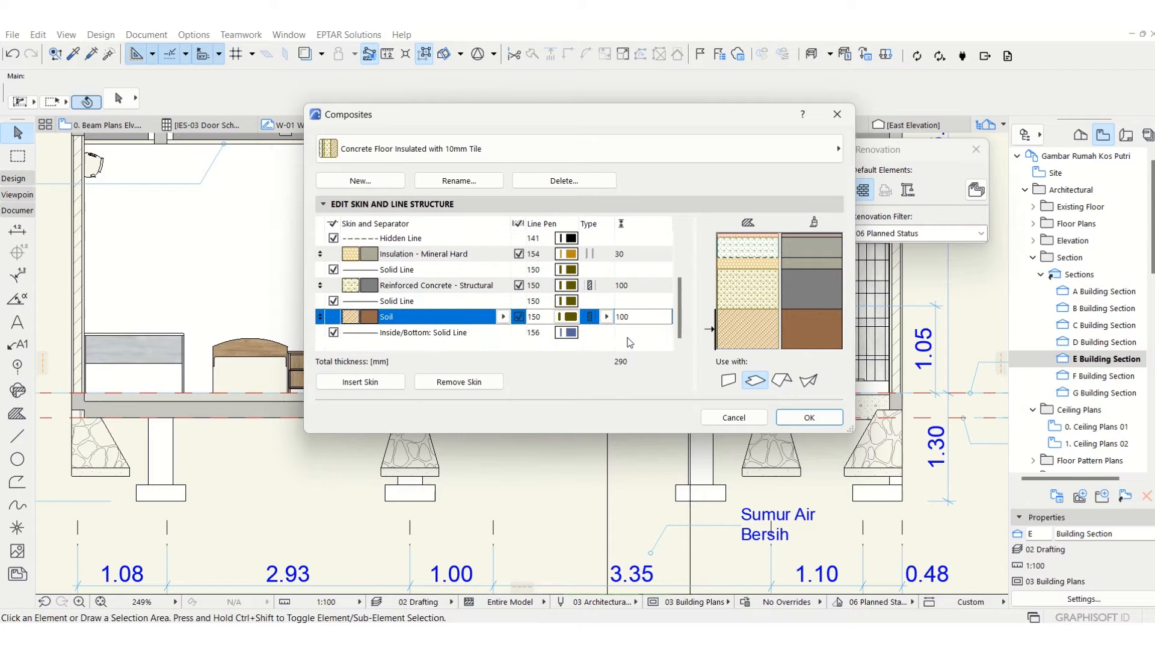
scroll(629, 342, "up", 3)
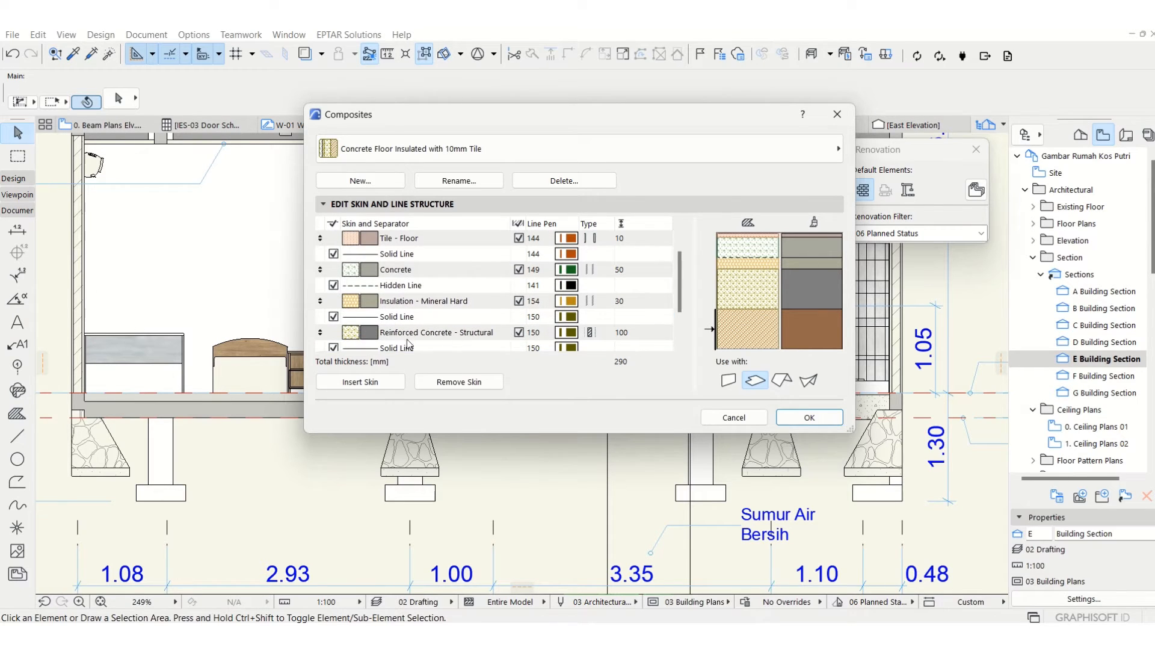
scroll(378, 340, "down", 3)
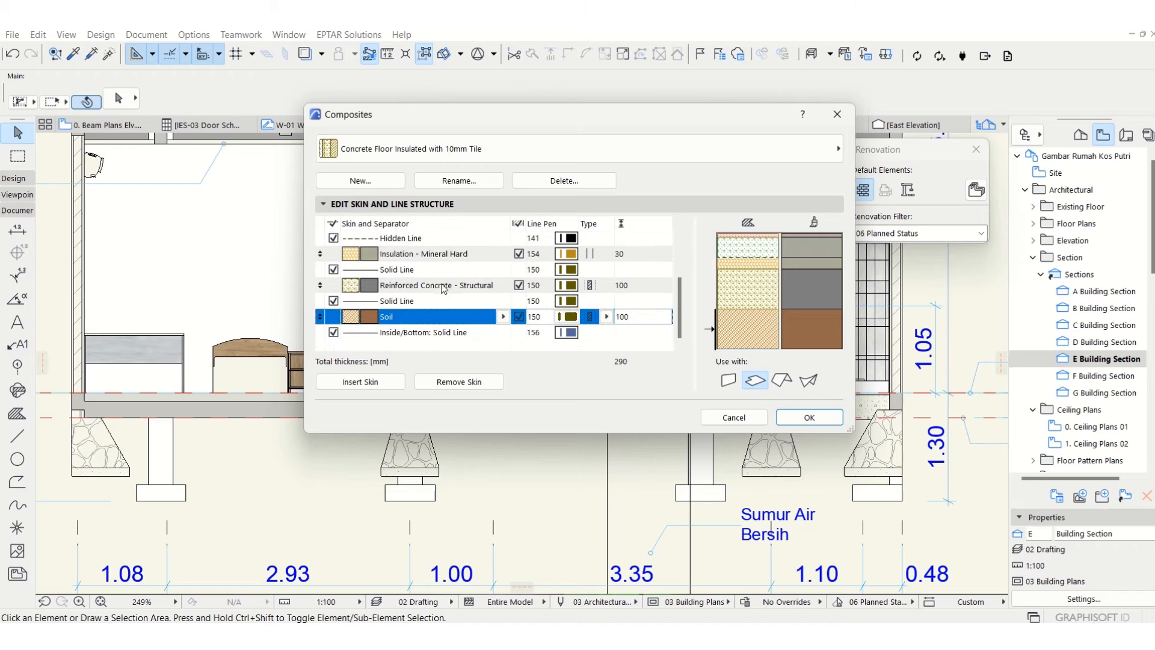
scroll(425, 323, "up", 3)
scroll(421, 312, "down", 3)
left_click(417, 290)
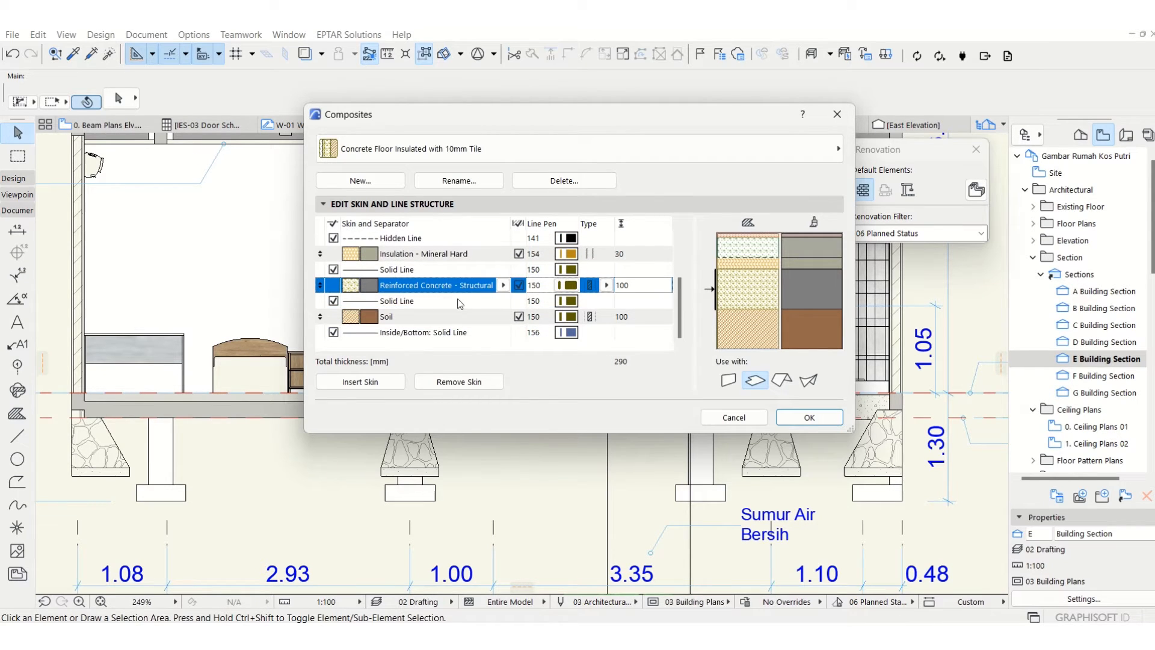
scroll(466, 309, "up", 3)
scroll(529, 325, "up", 1)
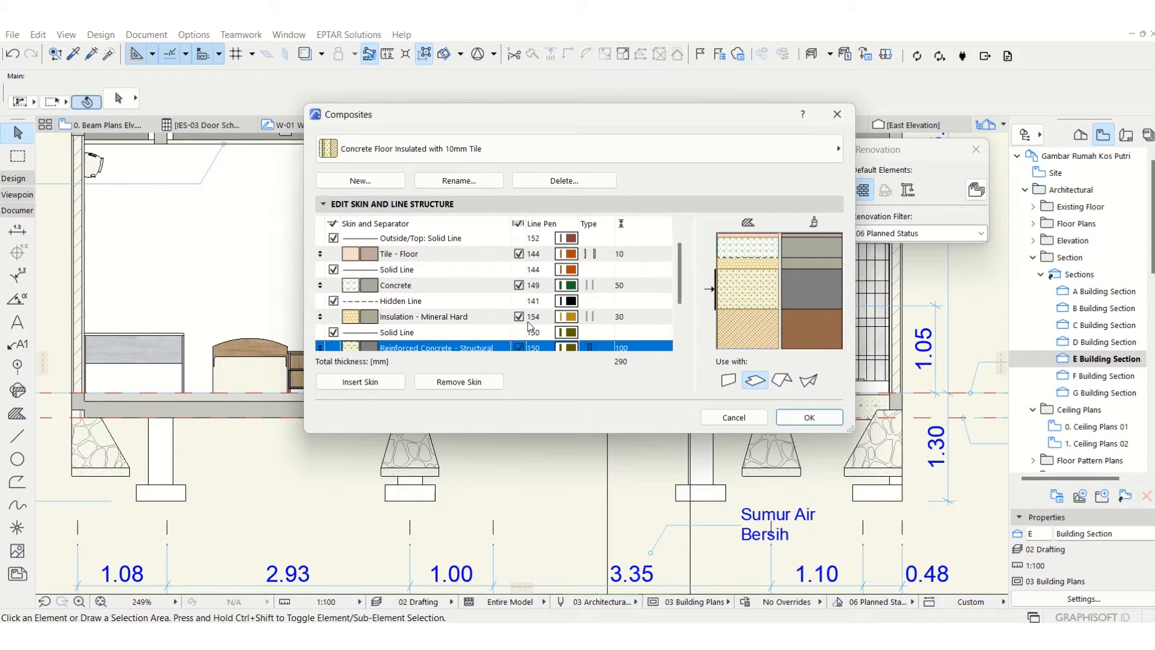
Move the Insulation - Mineral Hard skin above the Concrete skin, directly under the floor tile.
left_click(477, 318)
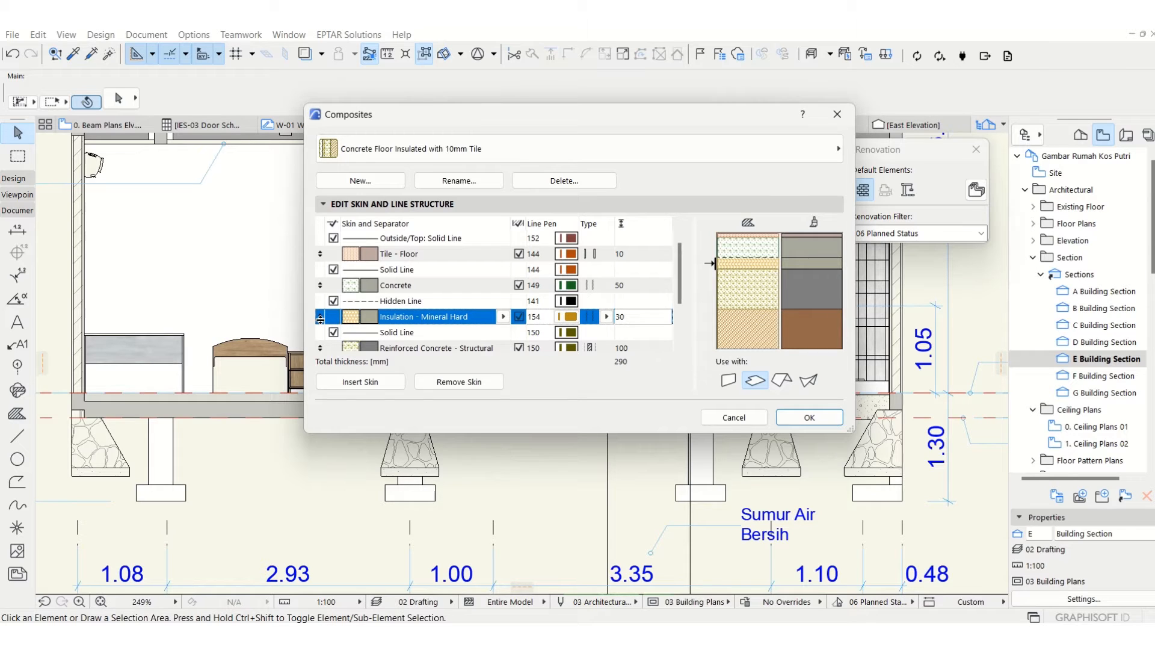
left_click_drag(320, 319, 322, 282)
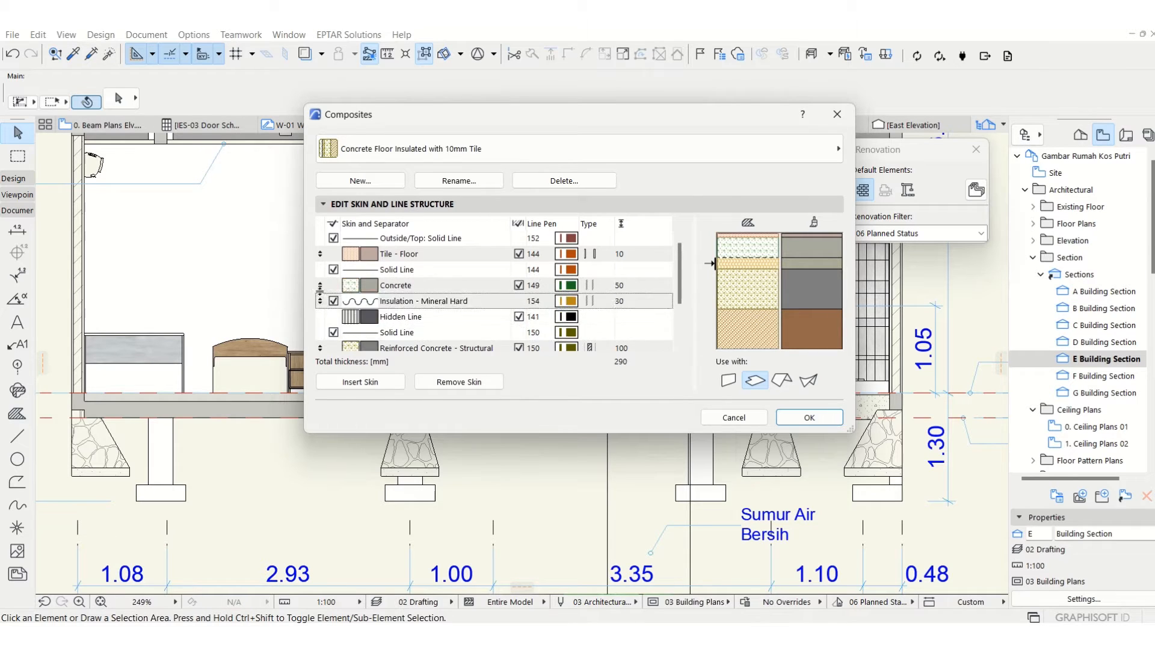
left_click(320, 285)
scroll(420, 297, "down", 1)
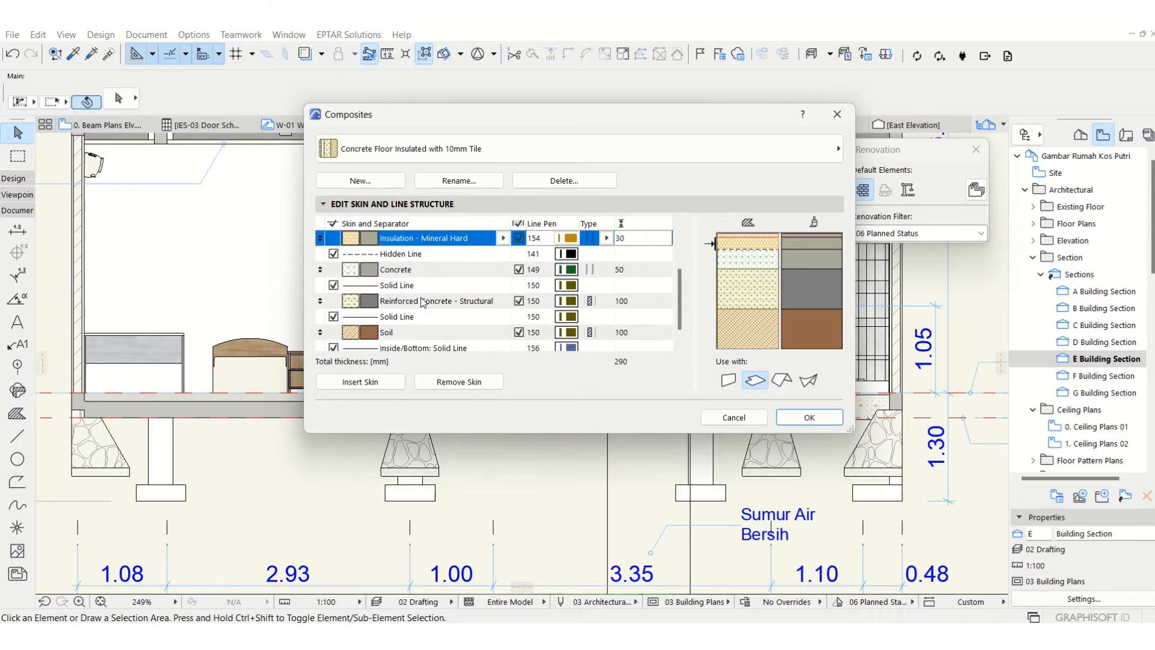
scroll(427, 304, "up", 1)
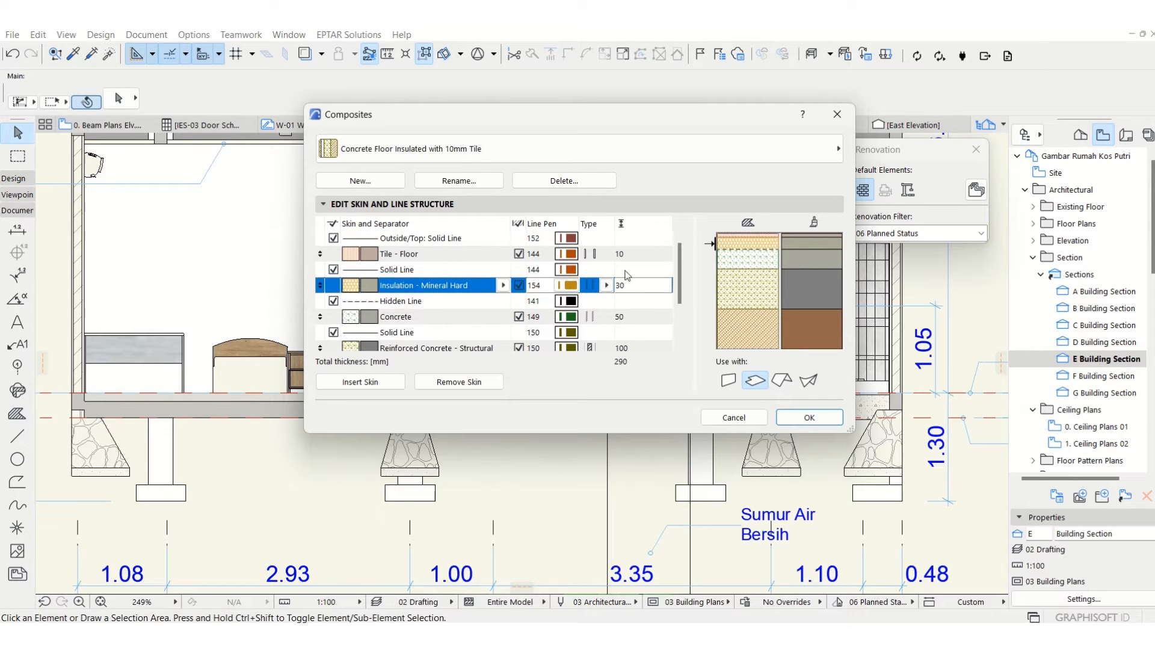
Change the building material of the 50 mm Concrete skin to Sand.
left_click(430, 319)
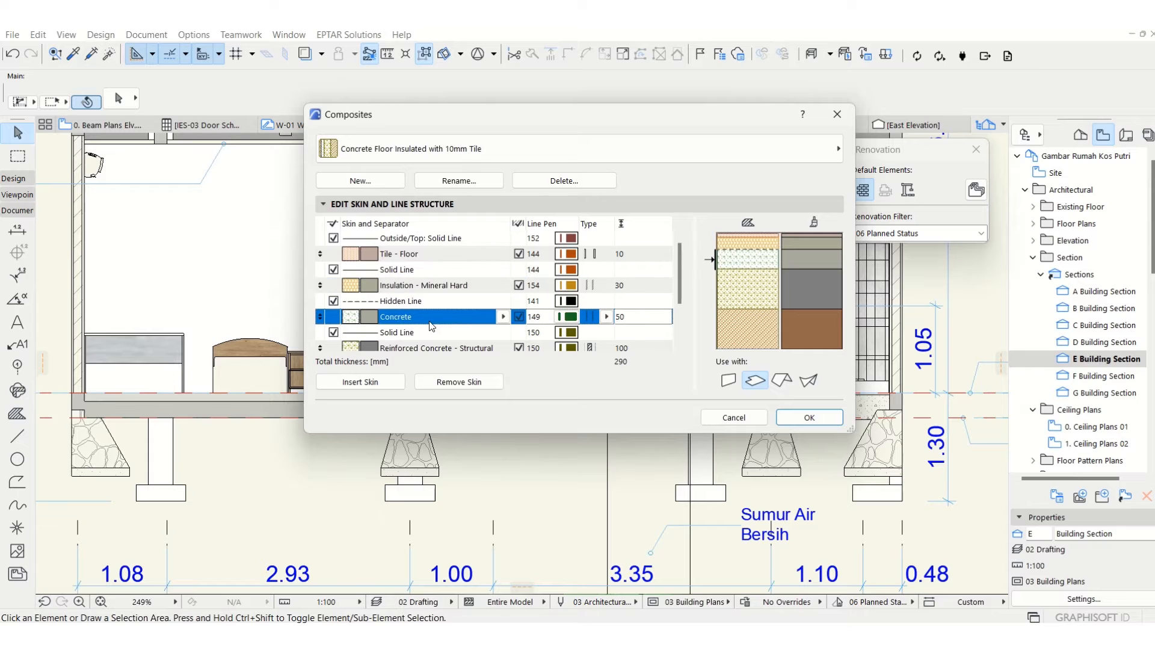
left_click(503, 317)
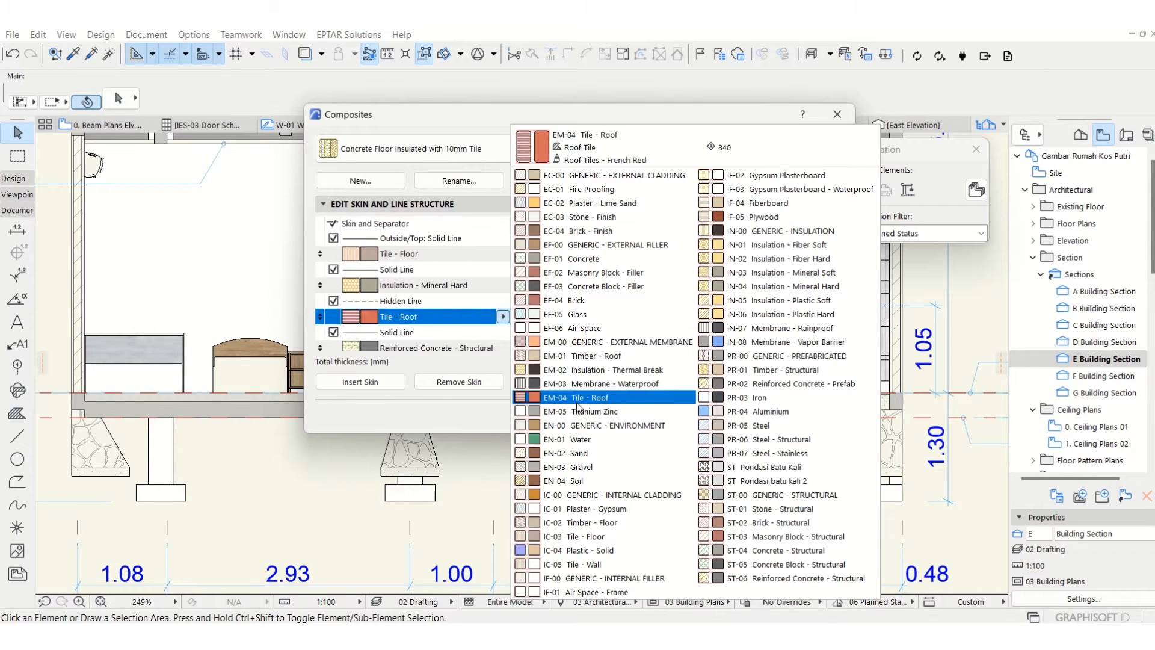
left_click(590, 457)
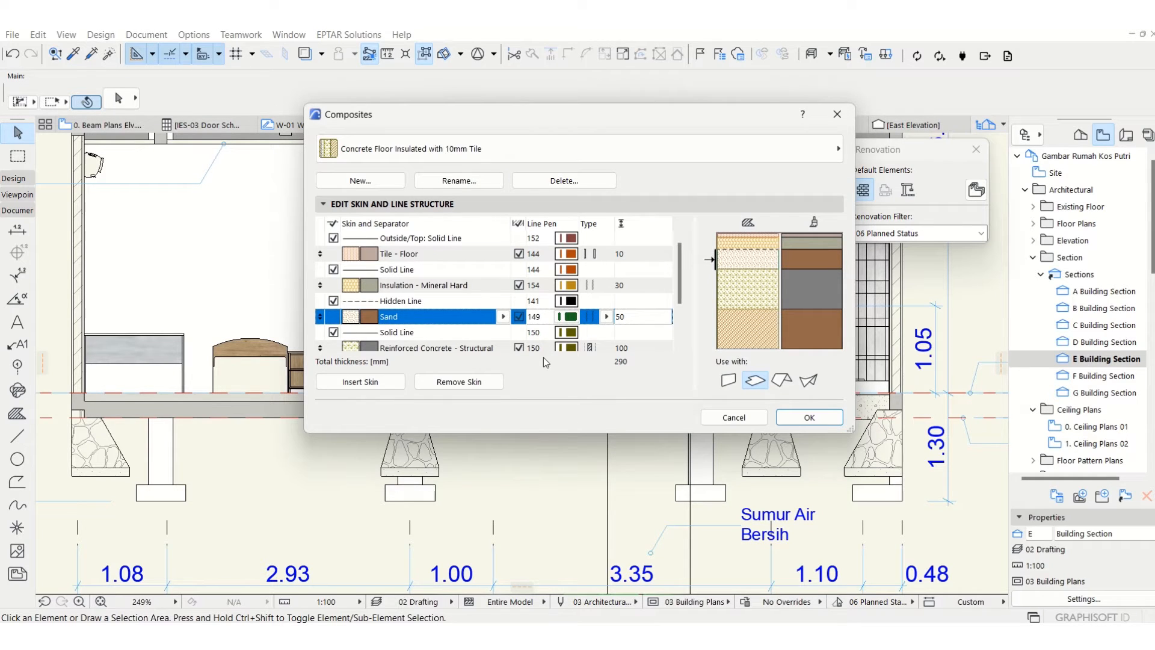
Review how the Sand and Reinforced Concrete - Structural skins fit within the composite's layer build-up.
scroll(464, 301, "down", 3)
left_click(463, 300)
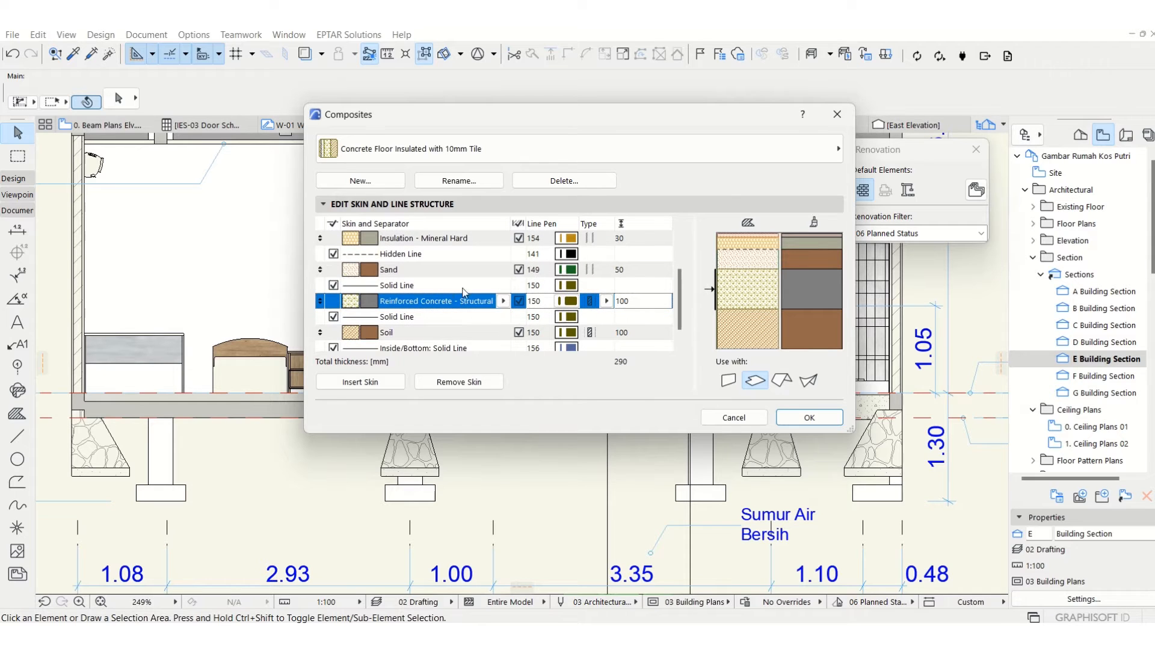
left_click(455, 270)
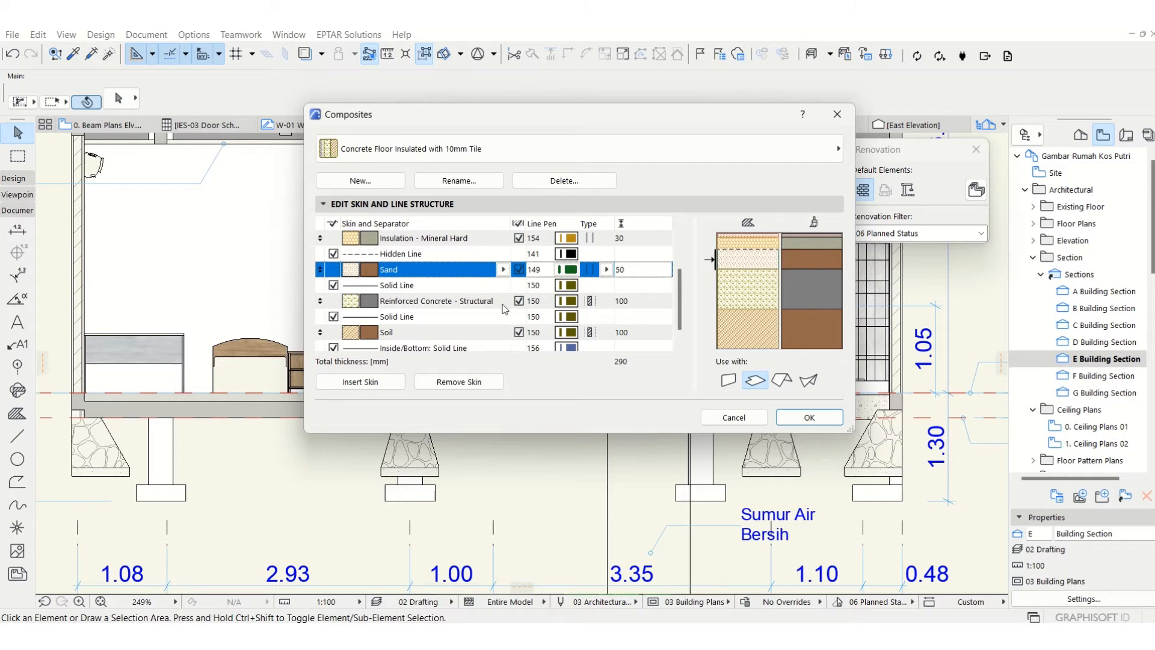
scroll(504, 308, "up", 3)
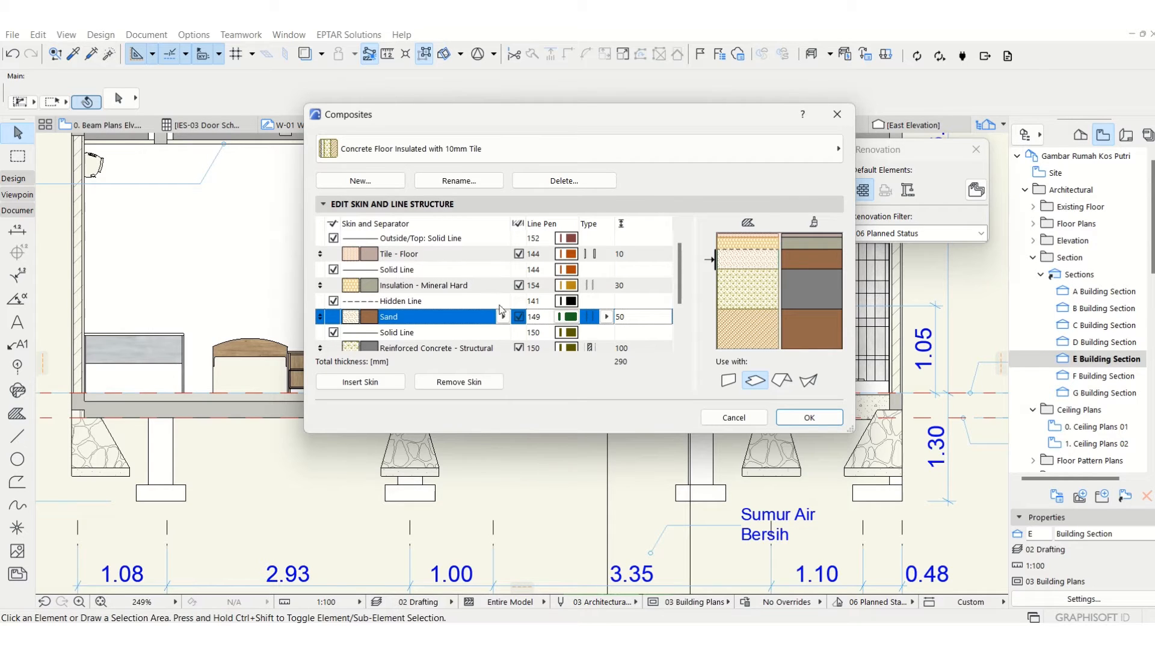
scroll(468, 323, "down", 1)
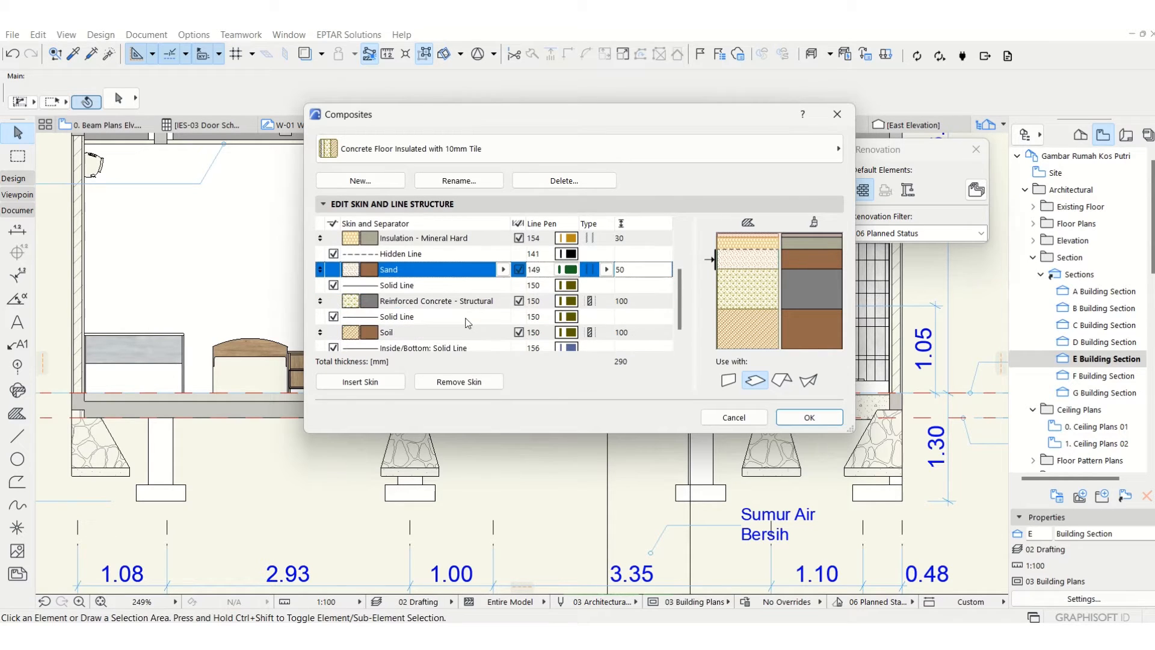
left_click(429, 306)
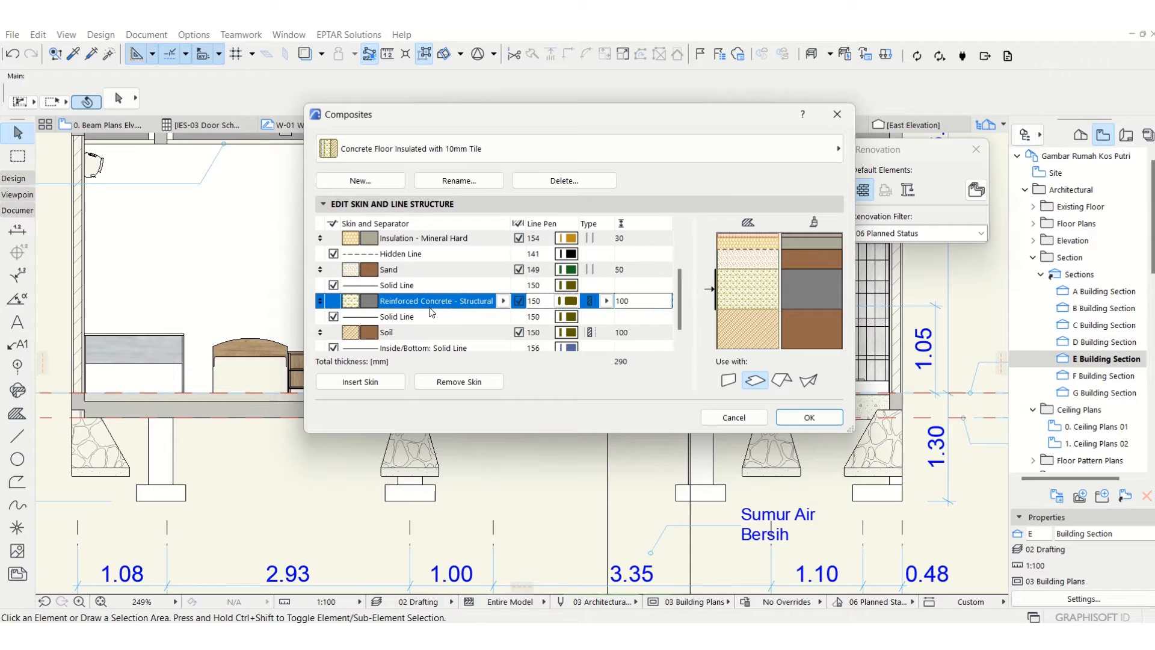
left_click(424, 275)
scroll(472, 309, "up", 1)
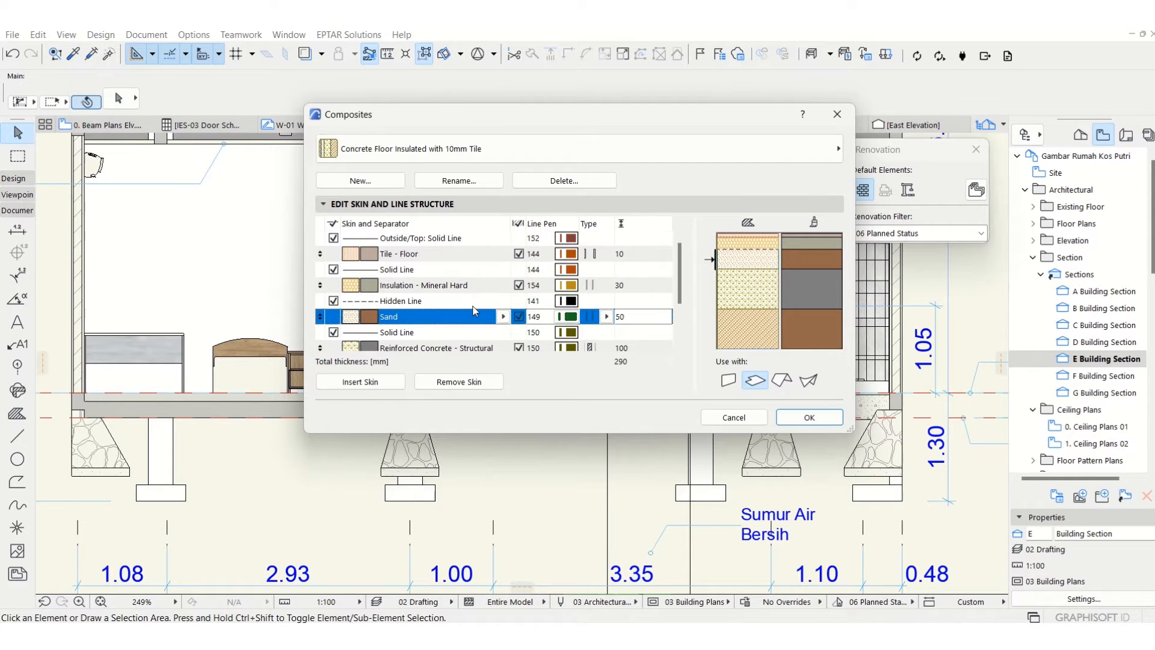
scroll(642, 322, "down", 1)
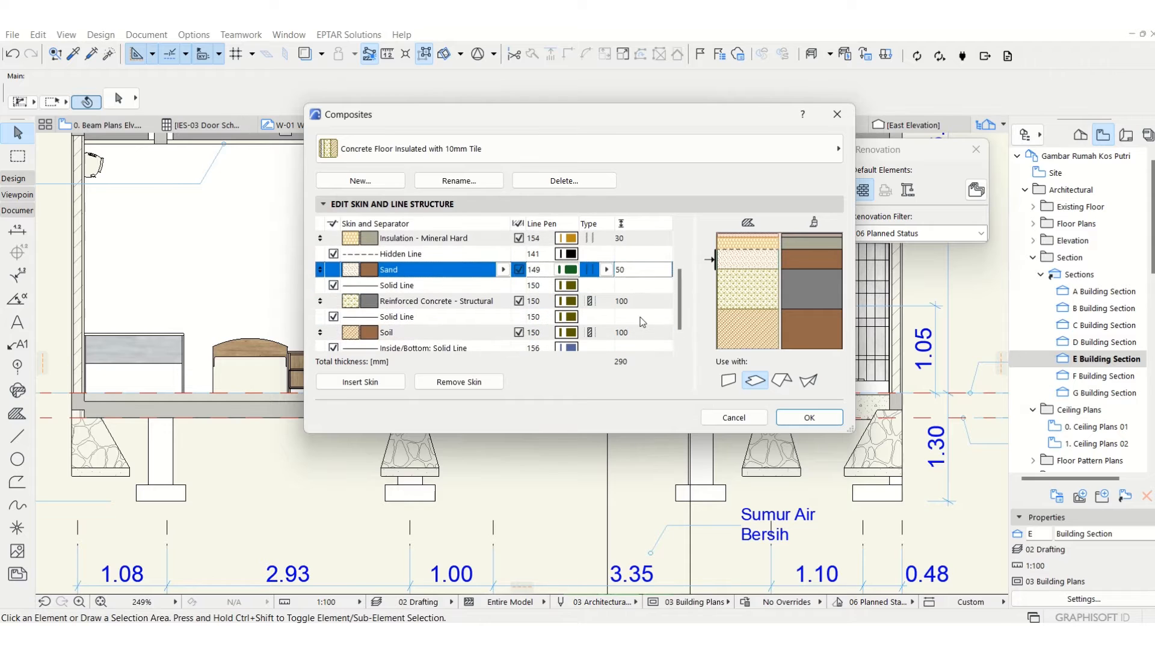
scroll(641, 319, "up", 1)
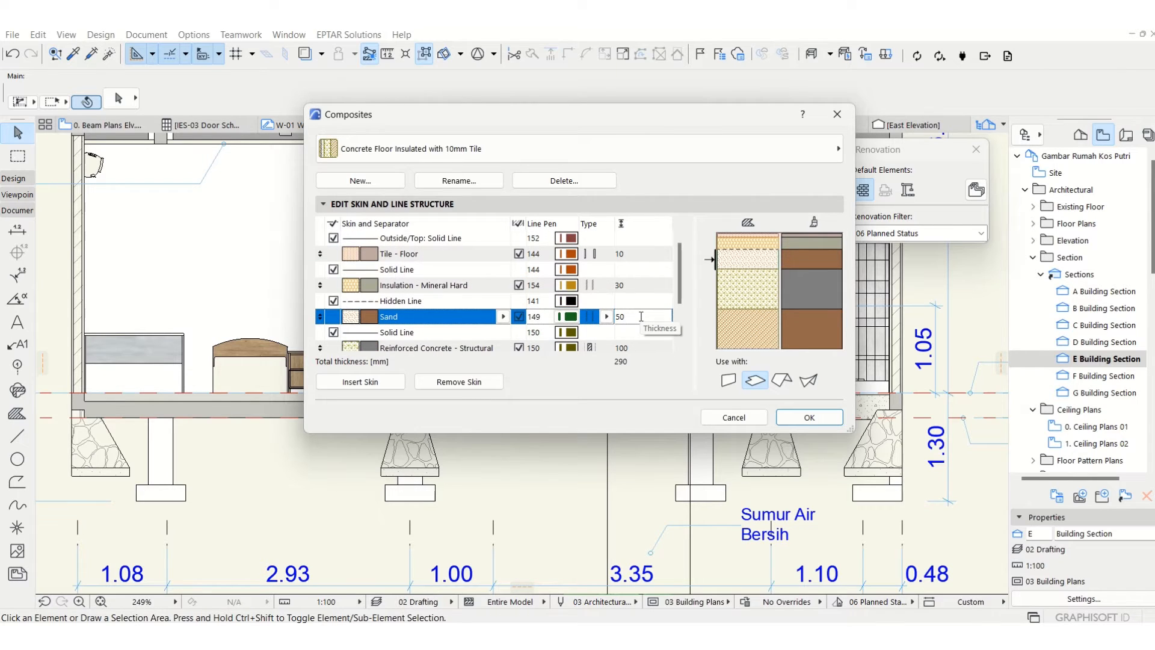
Set the thickness of the Insulation - Mineral Hard skin to 20 mm and check the skin list.
left_click(621, 253)
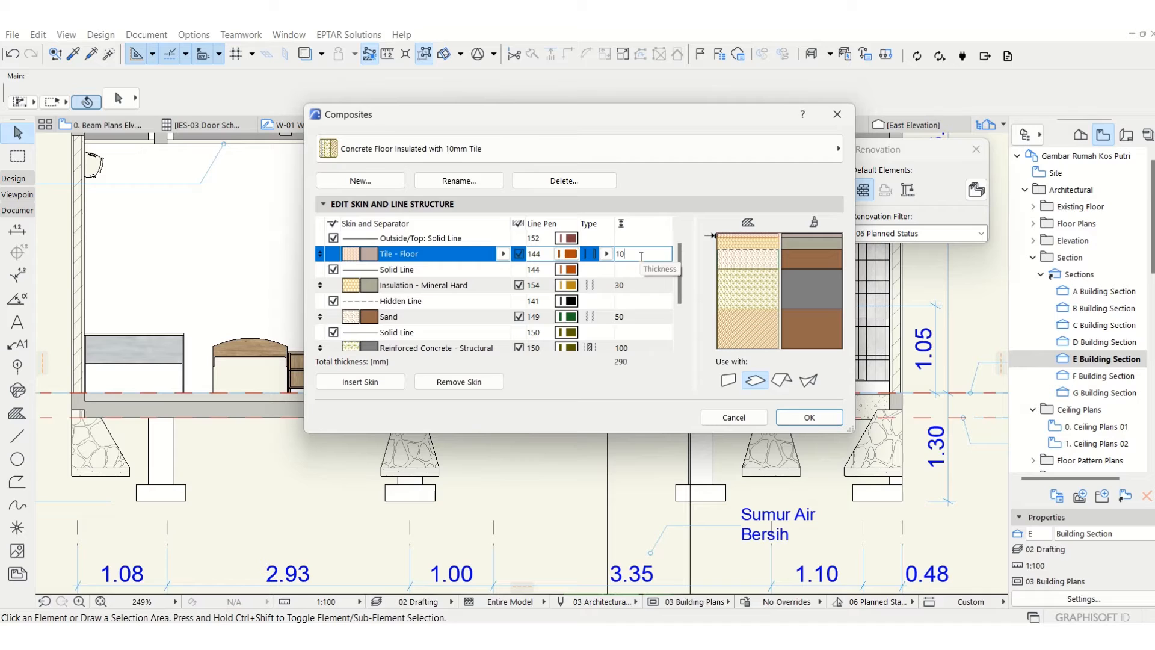
left_click(639, 286)
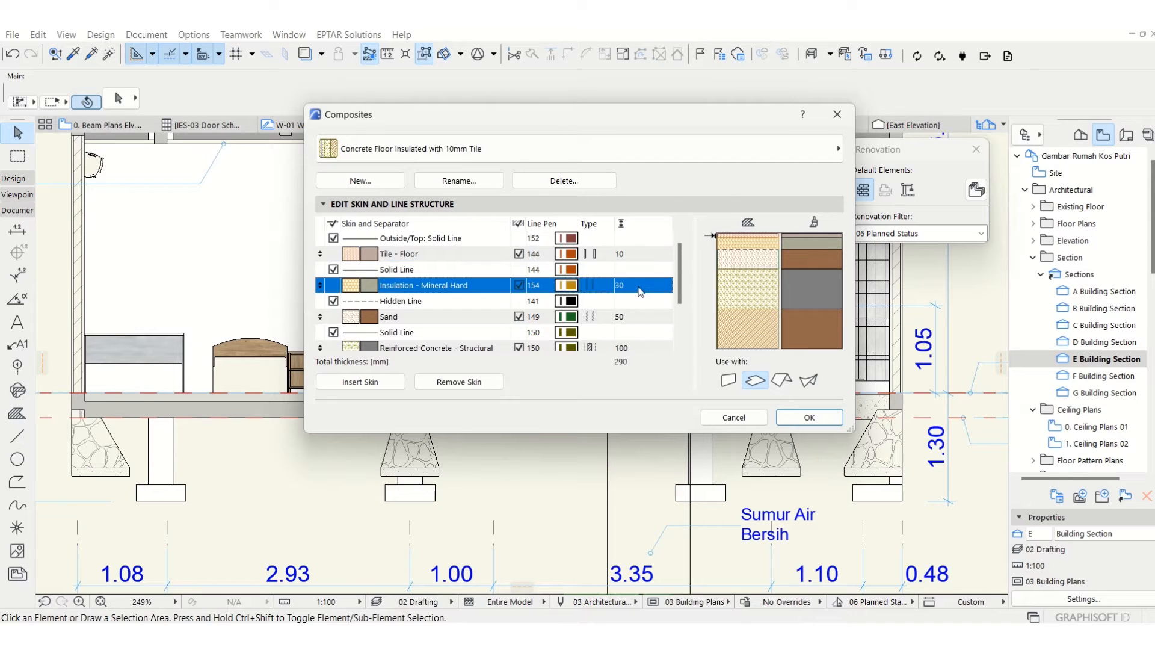
left_click(607, 287)
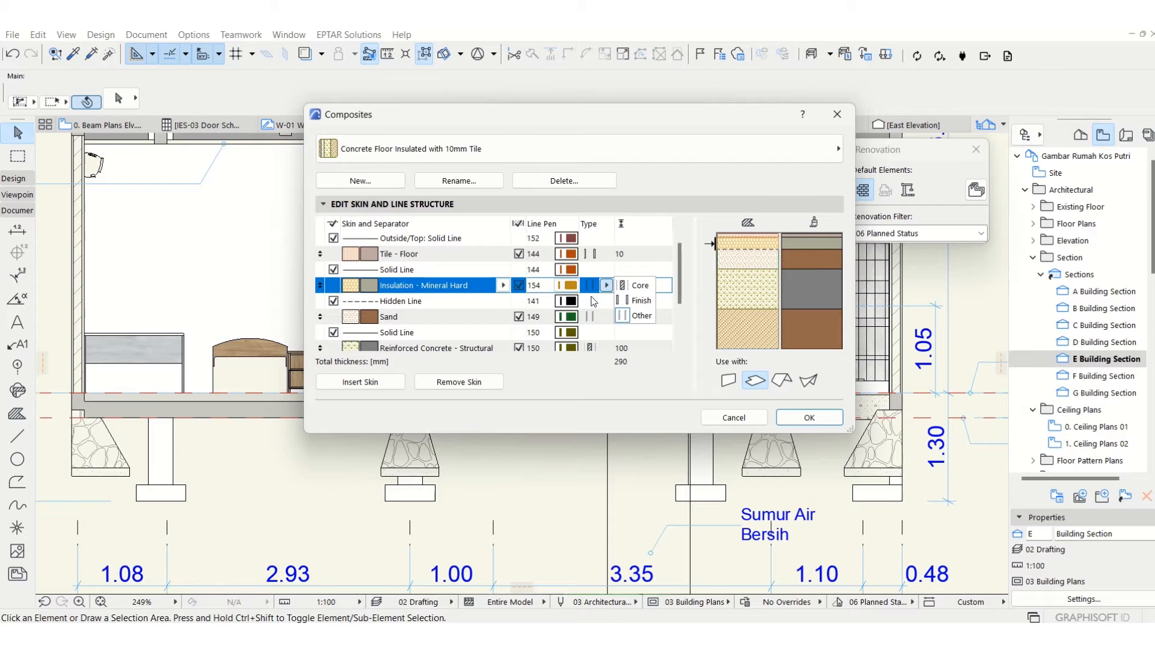
left_click(660, 361)
left_click(636, 290)
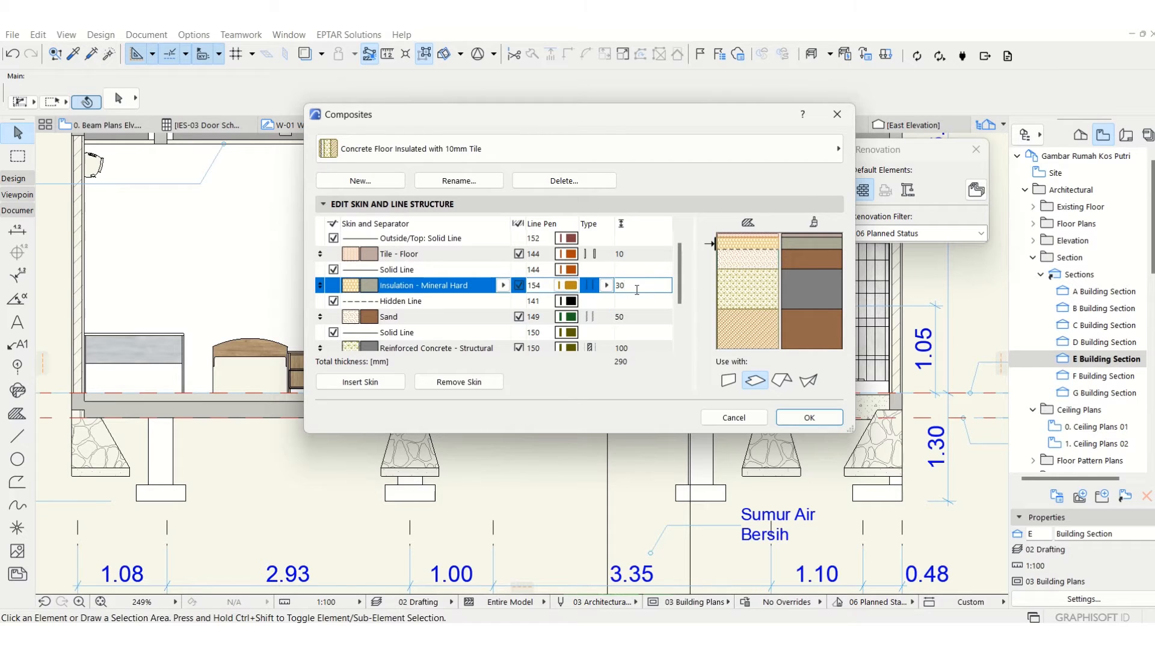
type("20")
left_click(544, 293)
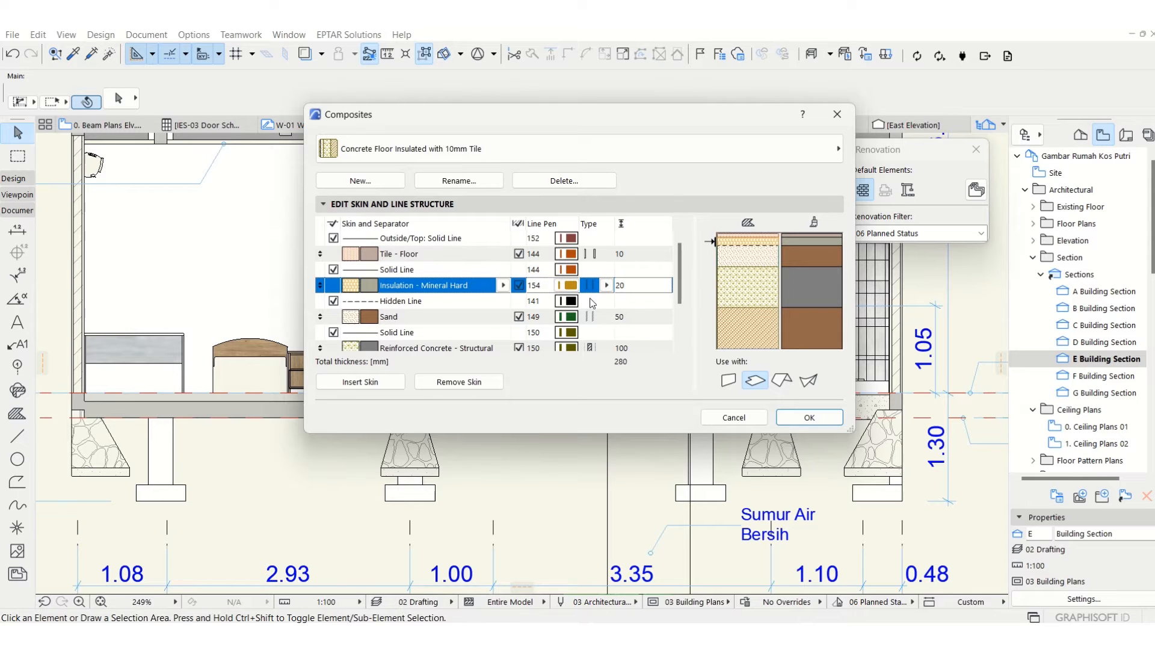
scroll(645, 302, "down", 3)
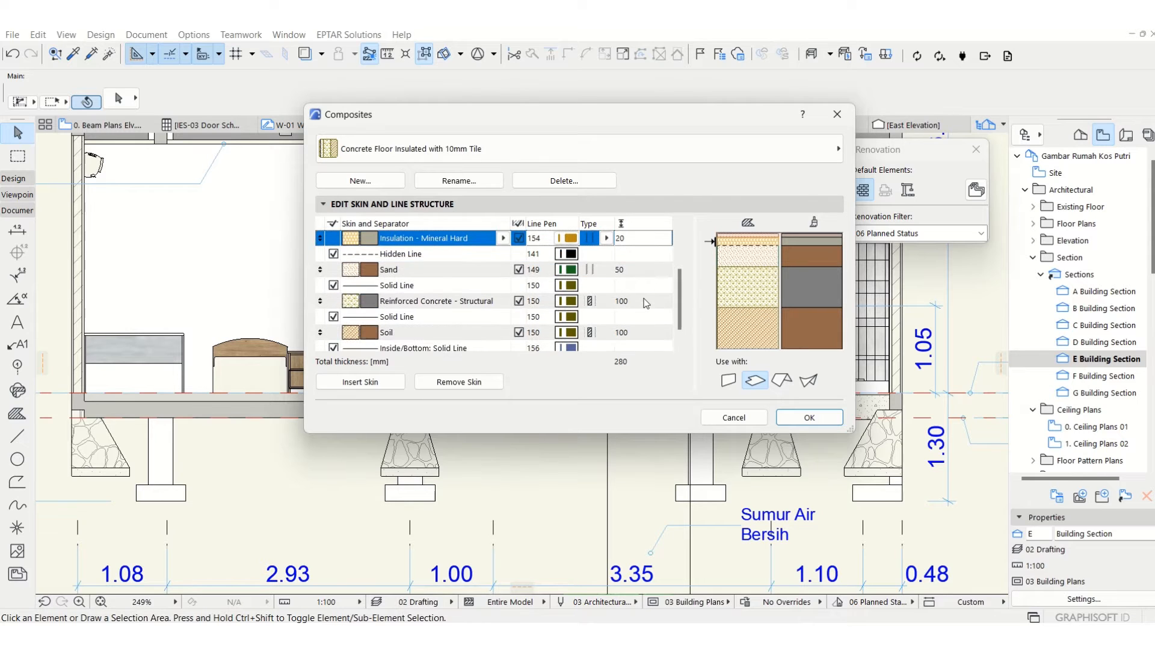
scroll(646, 303, "up", 3)
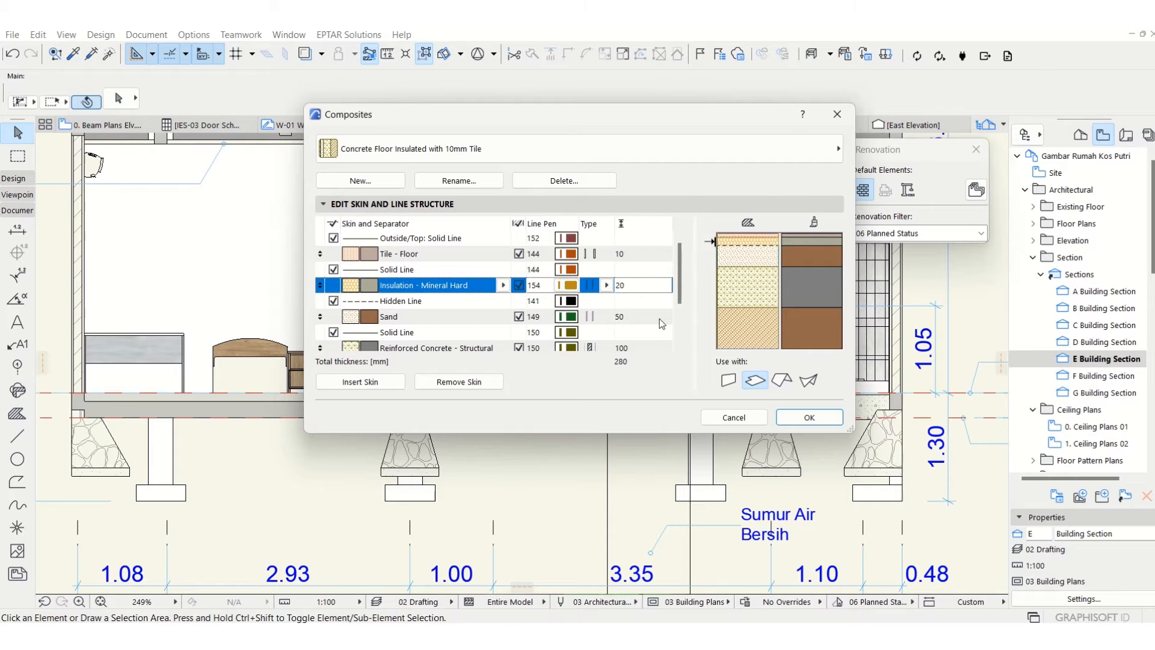
scroll(662, 324, "down", 3)
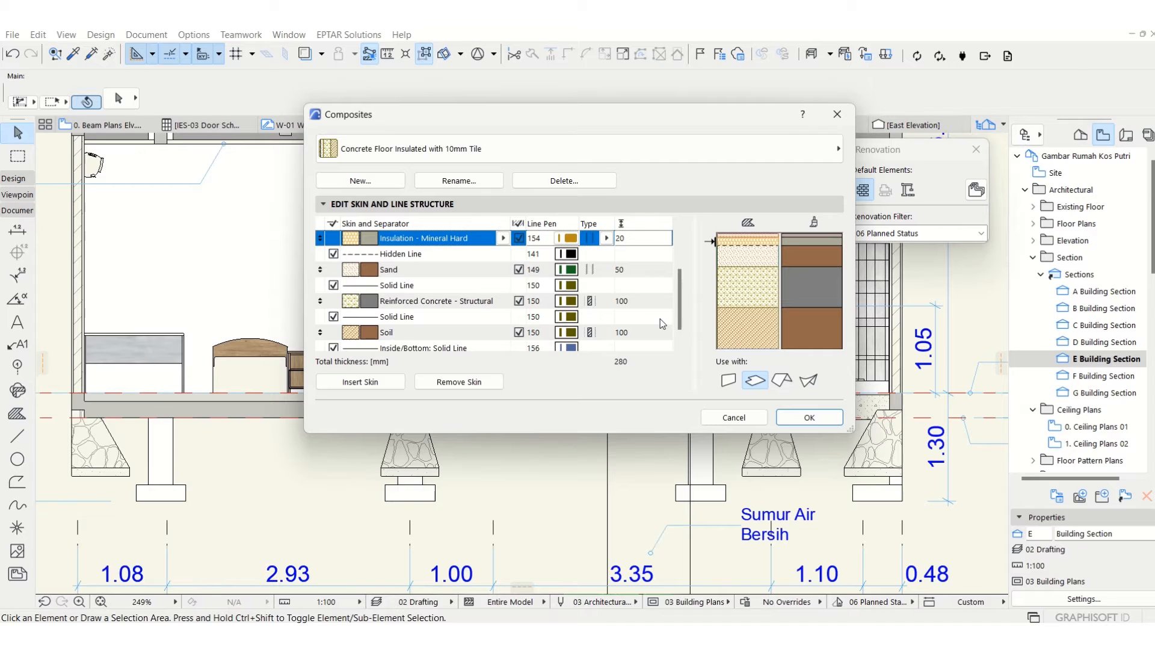
Check the skins of the Concrete Floor Insulated with 10mm Tile composite and set the Soil skin's thickness to 120 mm.
scroll(645, 305, "up", 3)
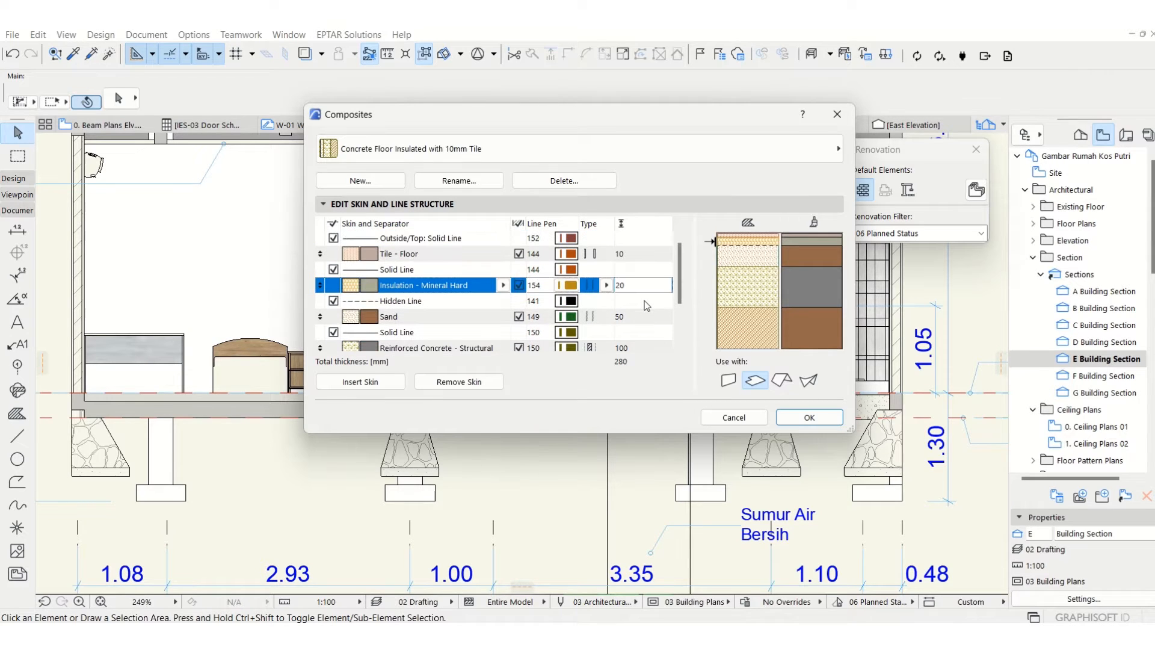
left_click(435, 319)
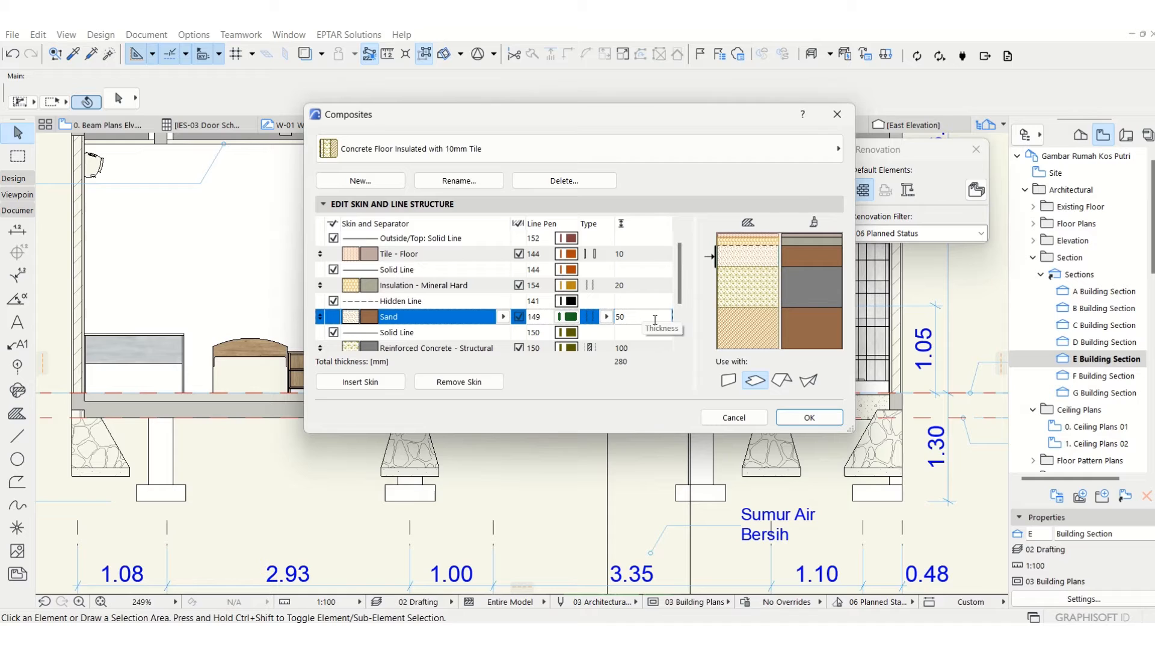
scroll(642, 321, "down", 3)
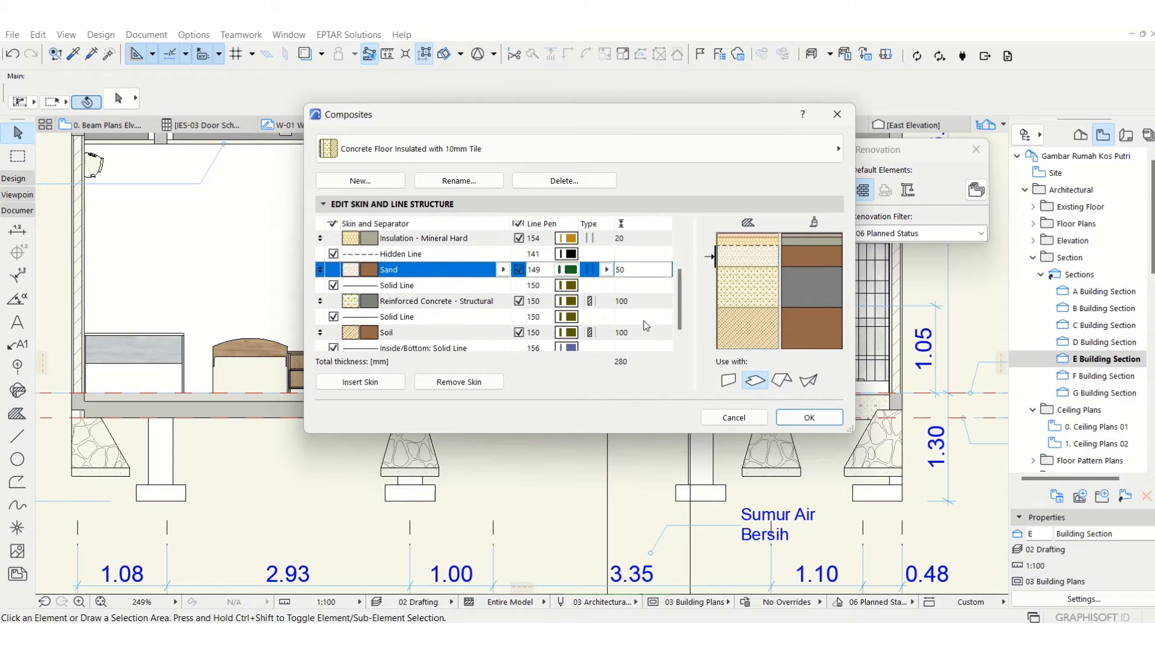
scroll(630, 277, "down", 1)
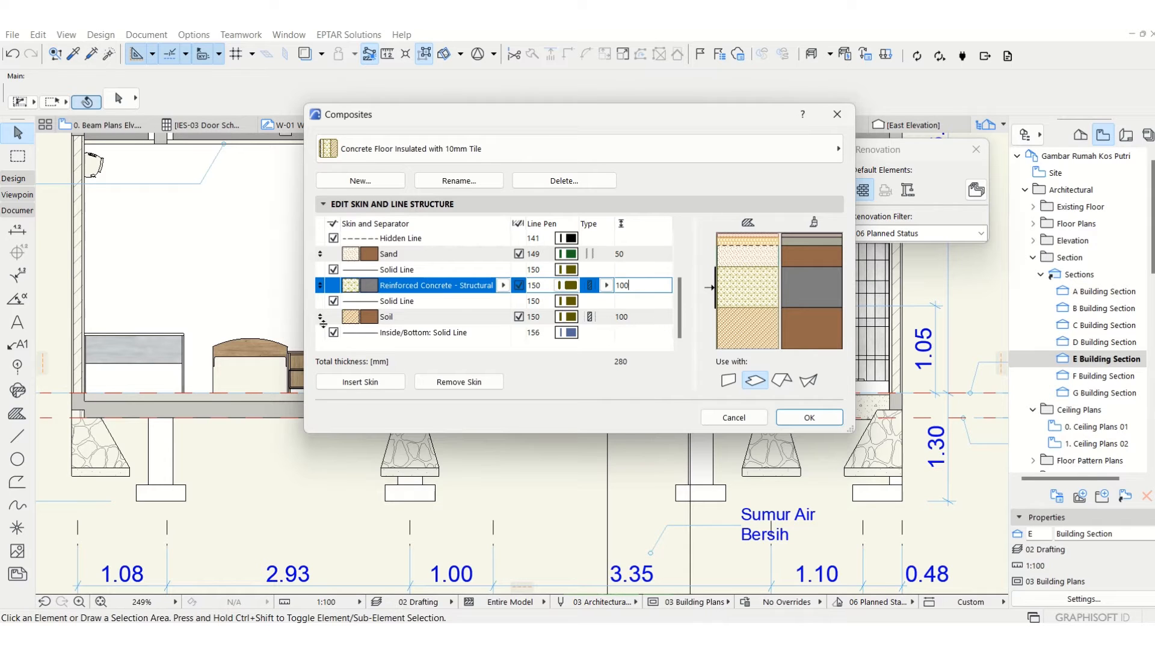
left_click(405, 316)
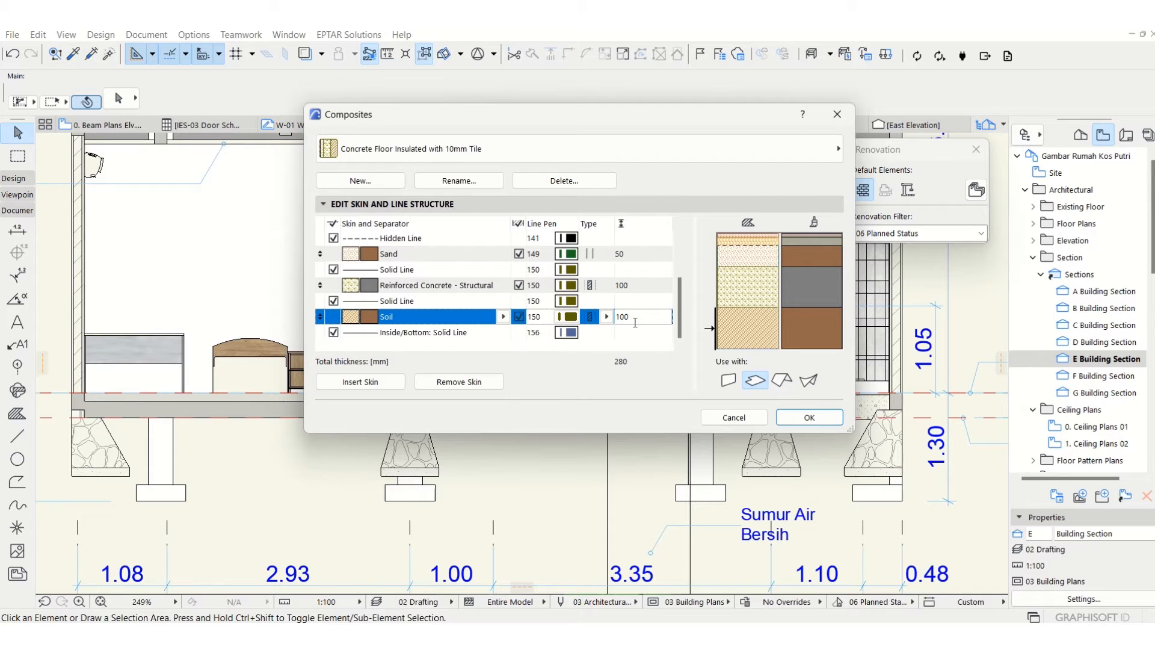
double_click(607, 316)
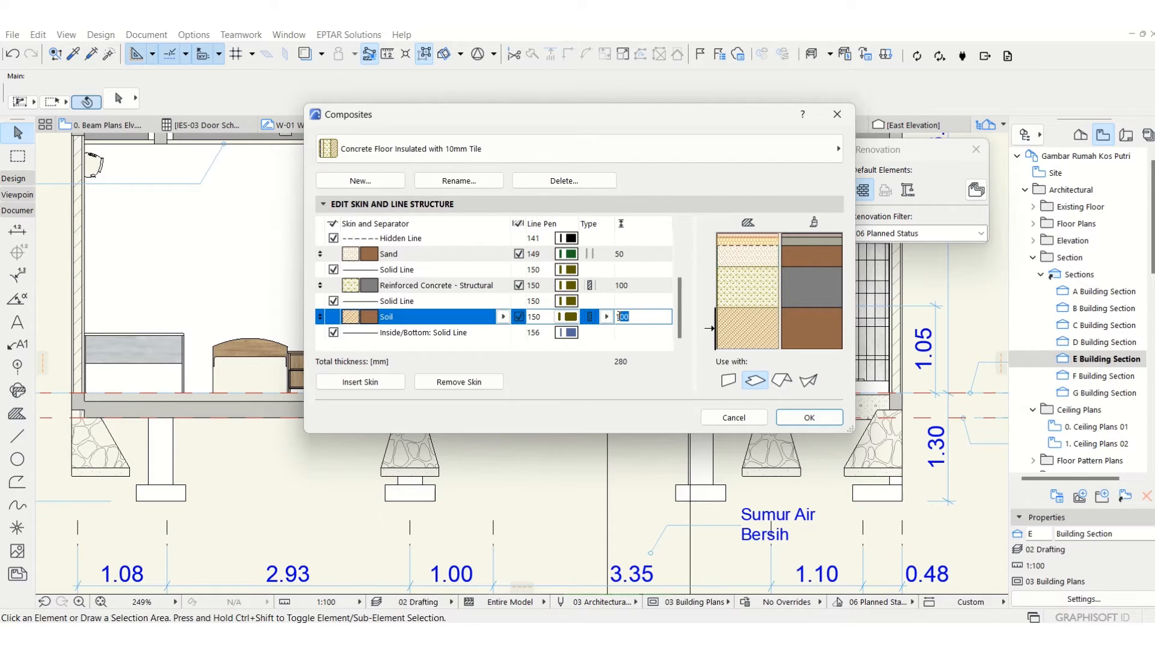
left_click(622, 317)
type("2")
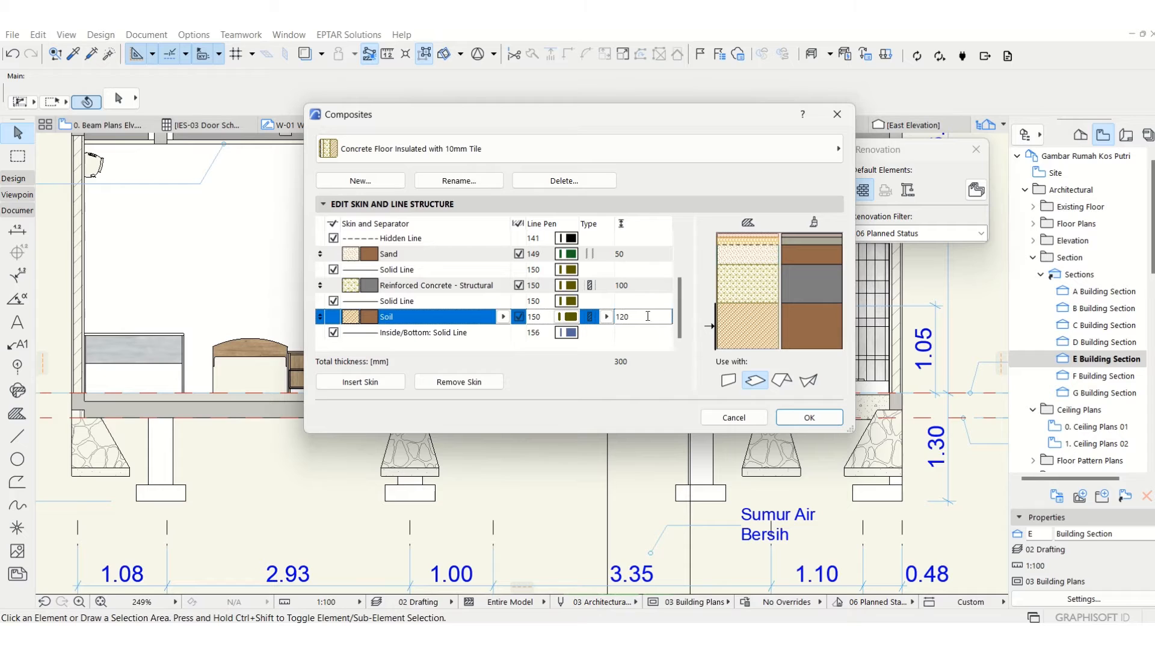
Duplicate the edited composite under the name "Floor: Landfill, concrete, sand, spesi, Tile".
left_click(373, 181)
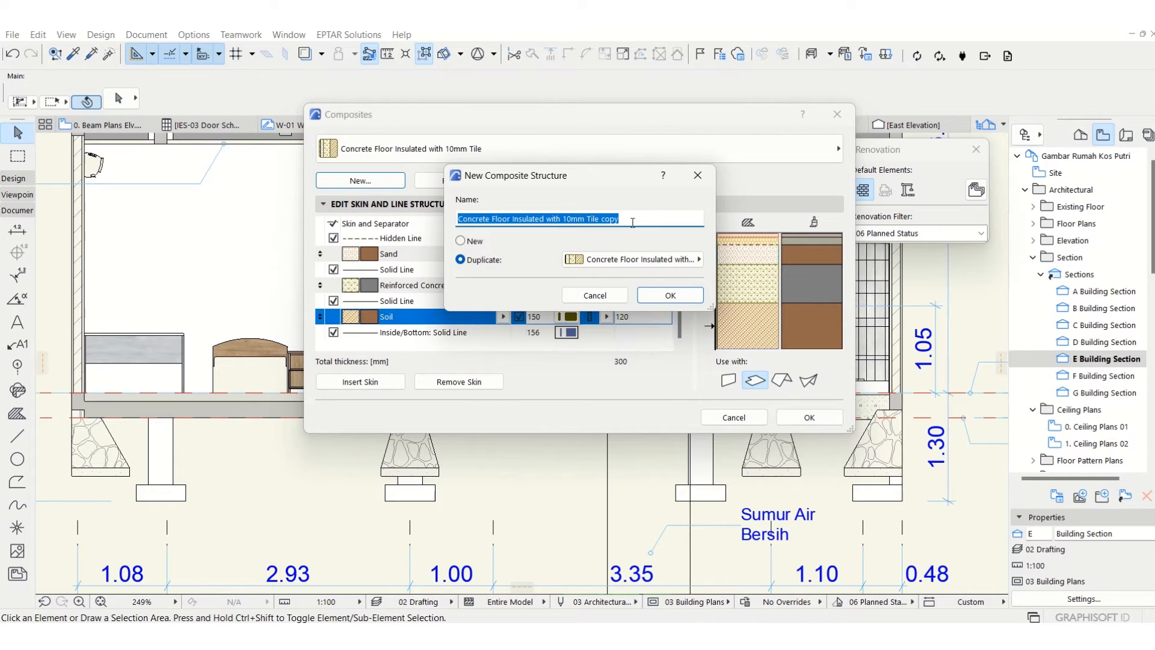
left_click_drag(632, 221, 456, 220)
type("L")
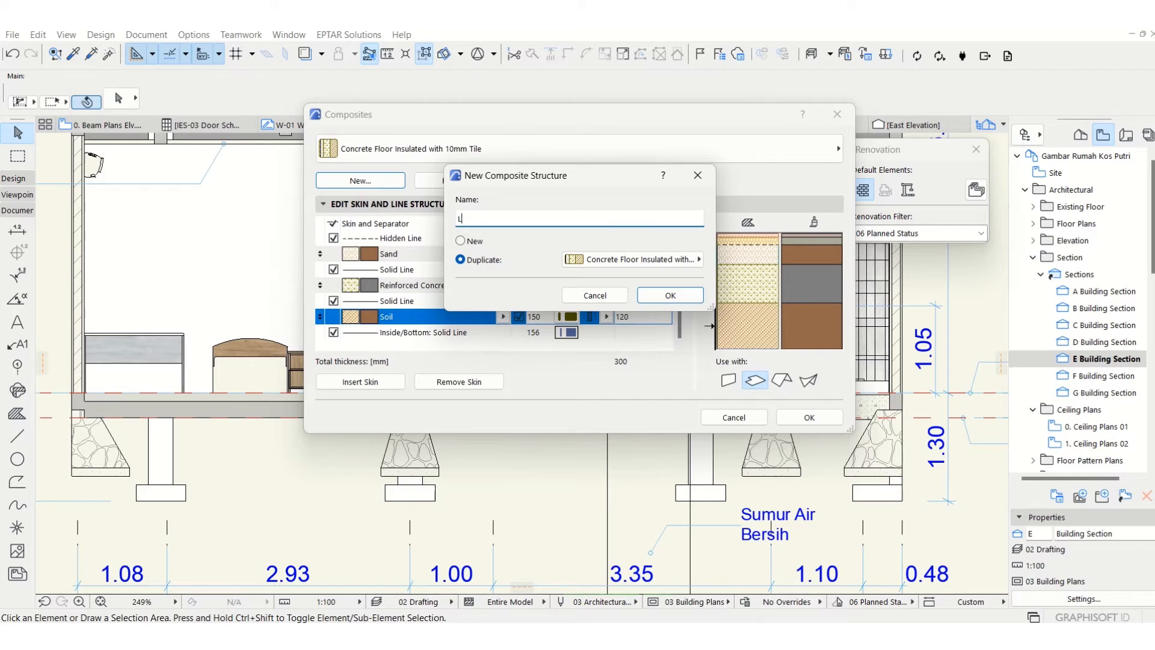
type("antai")
type("Gound Floofr")
left_click_drag(540, 216, 401, 219)
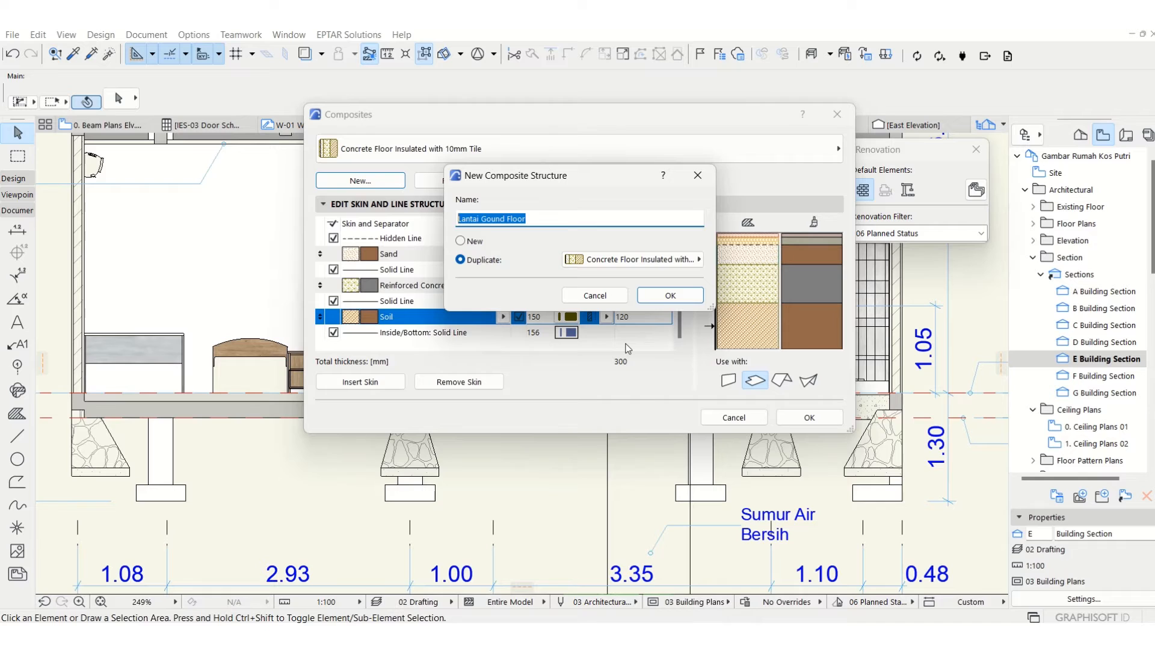
type("Sa")
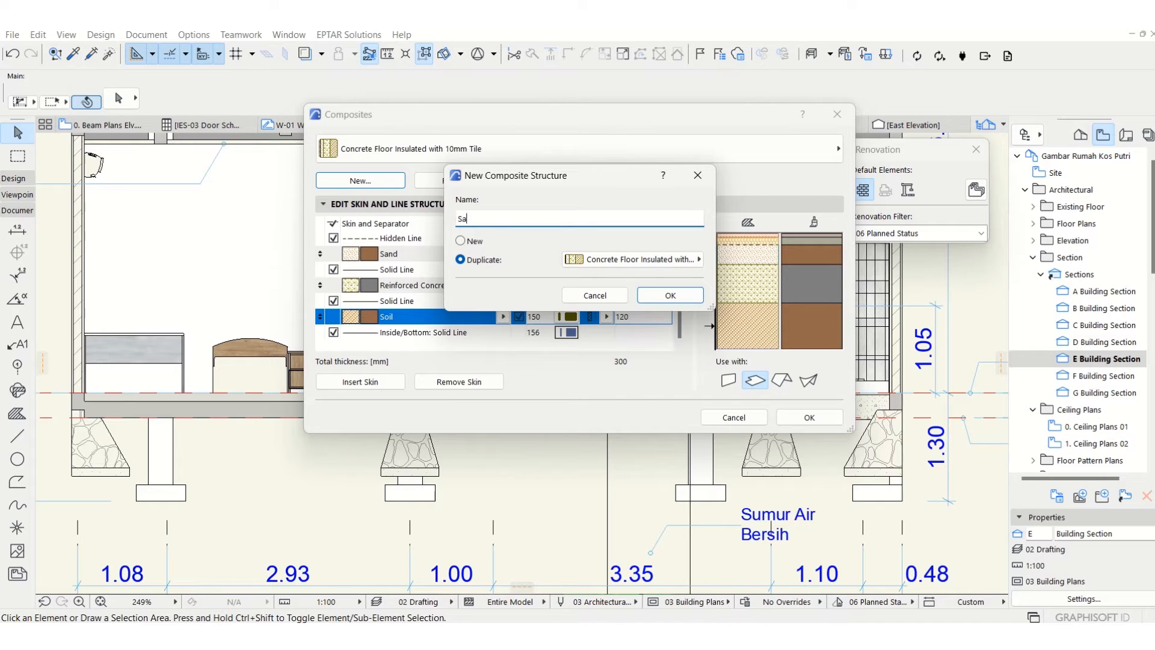
type("nd")
key("BackSpace")
key("BackSpace")
key("BackSpace")
key("BackSpace")
type("Lna")
key("BackSpace")
key("BackSpace")
key("BackSpace")
type("Landfill, concret")
left_click_drag(619, 173, 678, 175)
type("e, ")
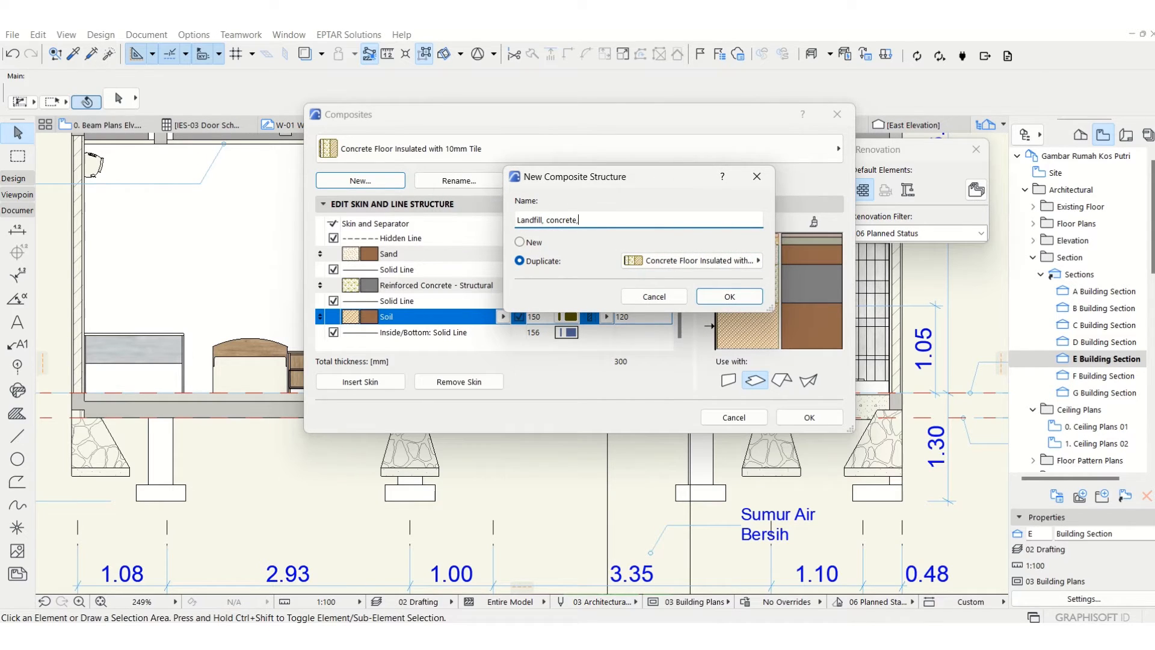
type("sand, spesi")
left_click(517, 220)
type("Floor:")
left_click(661, 221)
type(", Tile")
left_click(729, 297)
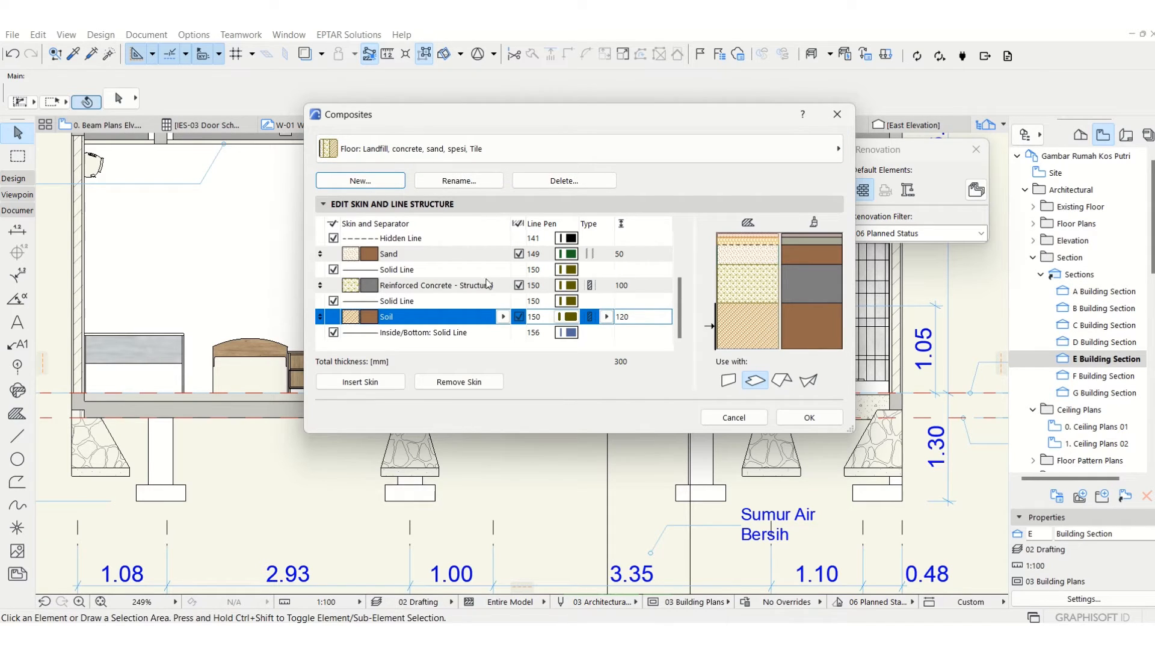
Review the full skin list of the new floor composite and accept the composite changes.
scroll(487, 284, "up", 3)
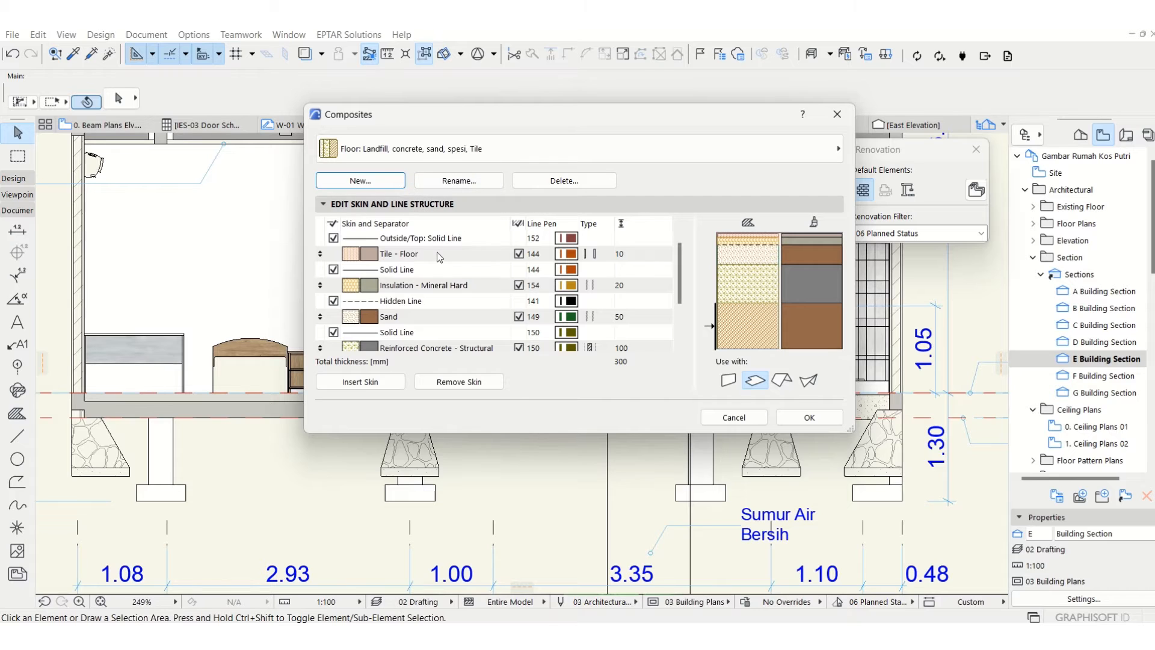
scroll(452, 280, "down", 3)
scroll(452, 281, "down", 1)
scroll(424, 290, "up", 4)
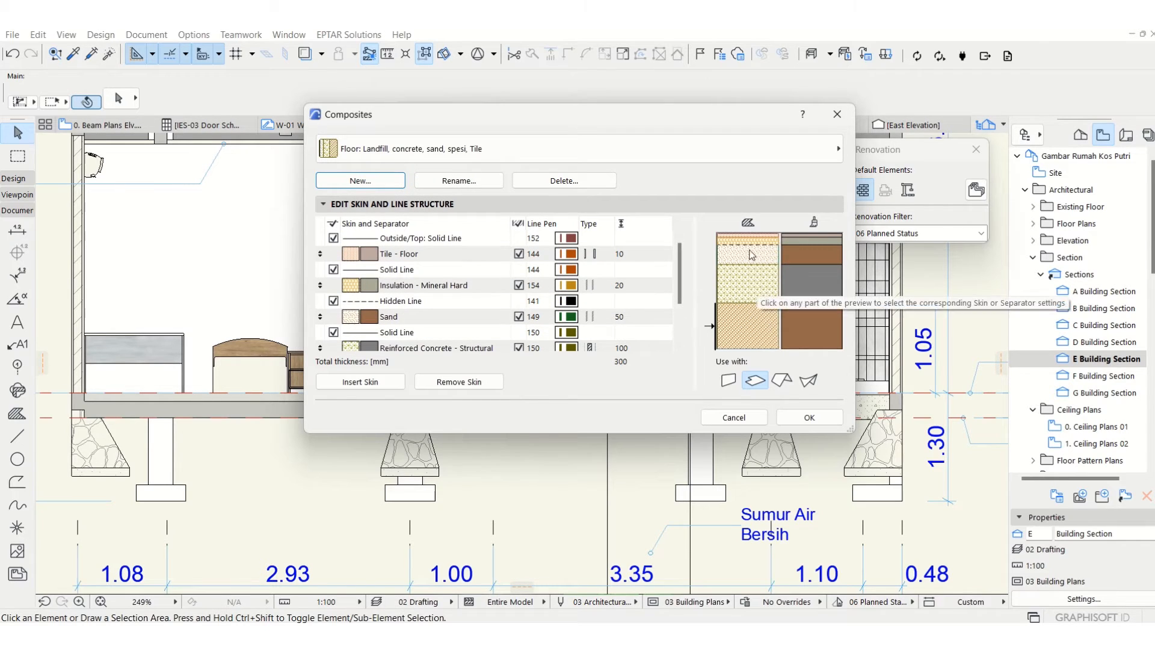
scroll(650, 283, "down", 4)
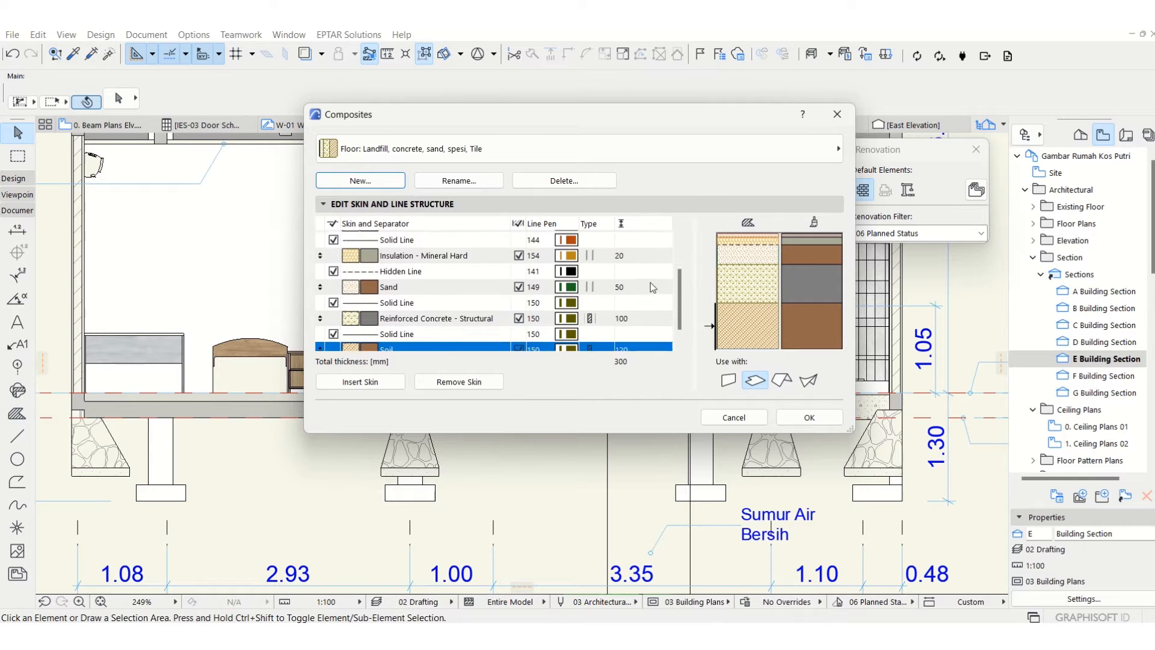
left_click(826, 418)
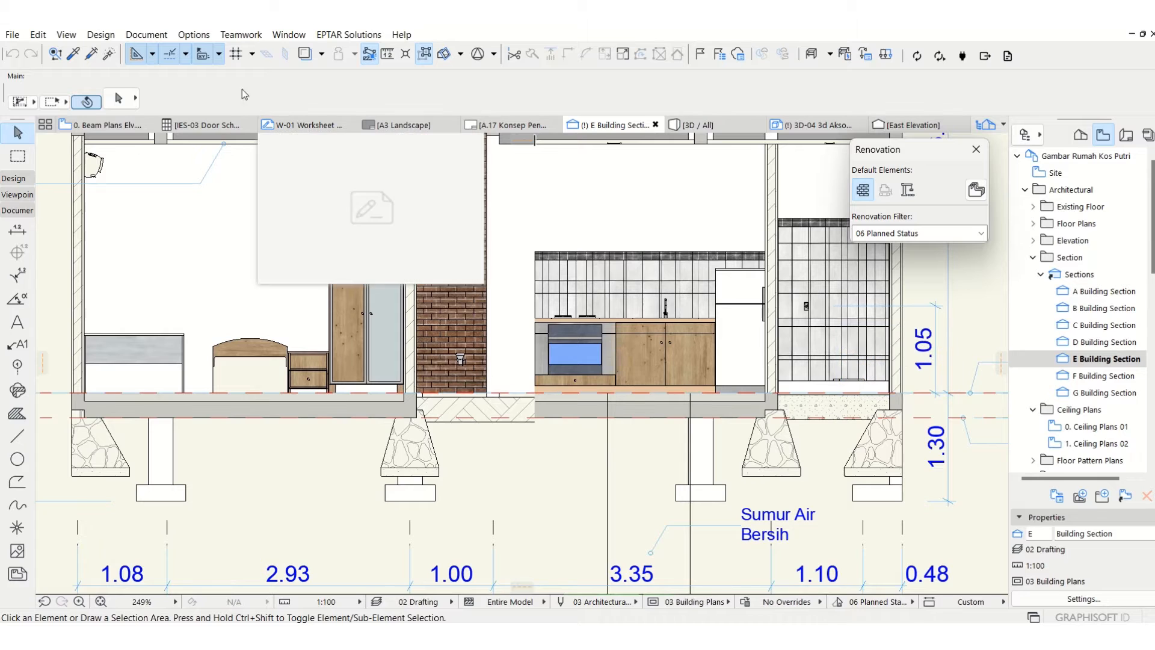
Duplicate the Soil building material under the name Landfill.
left_click(193, 35)
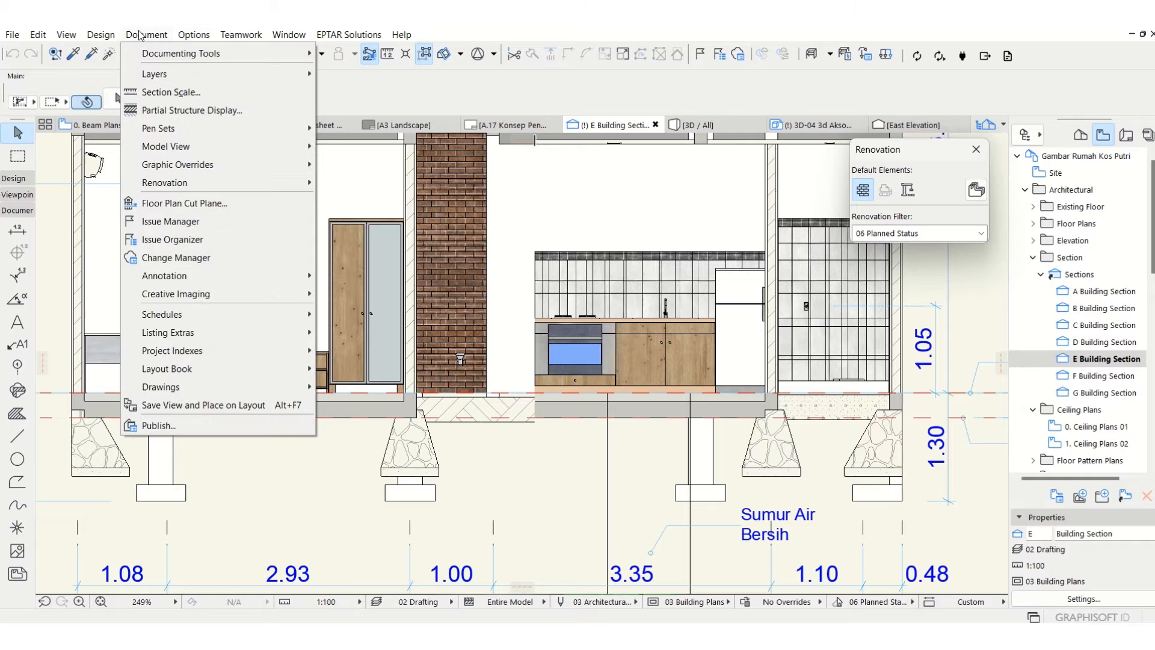
mouse_move(200, 52)
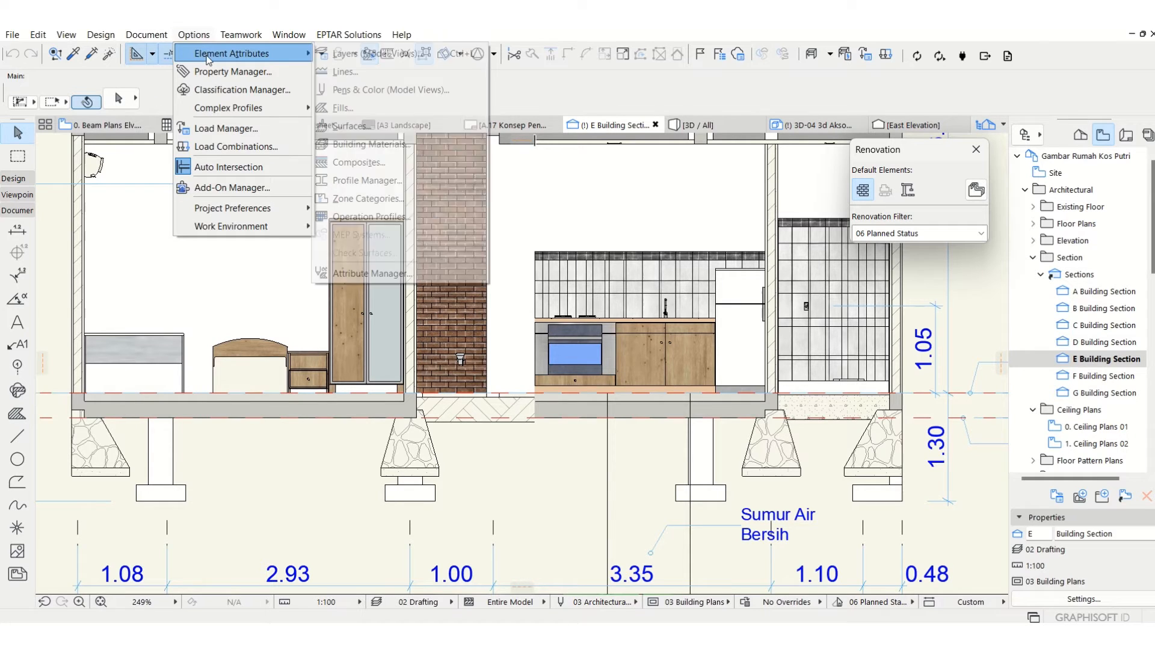
left_click(417, 143)
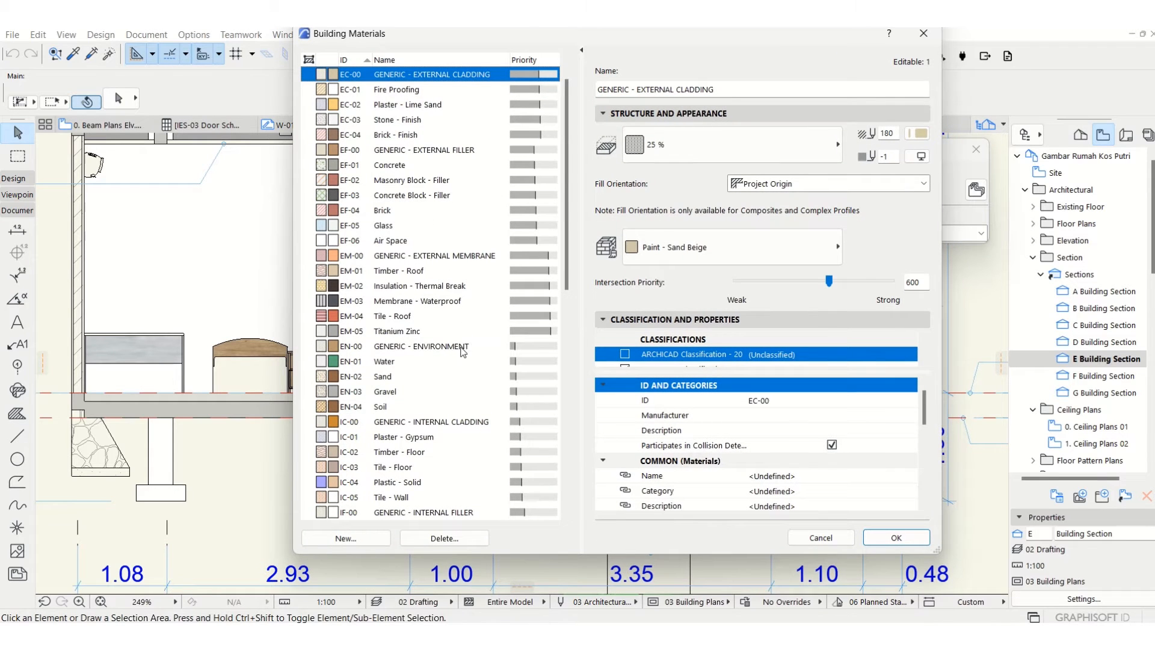
left_click(397, 407)
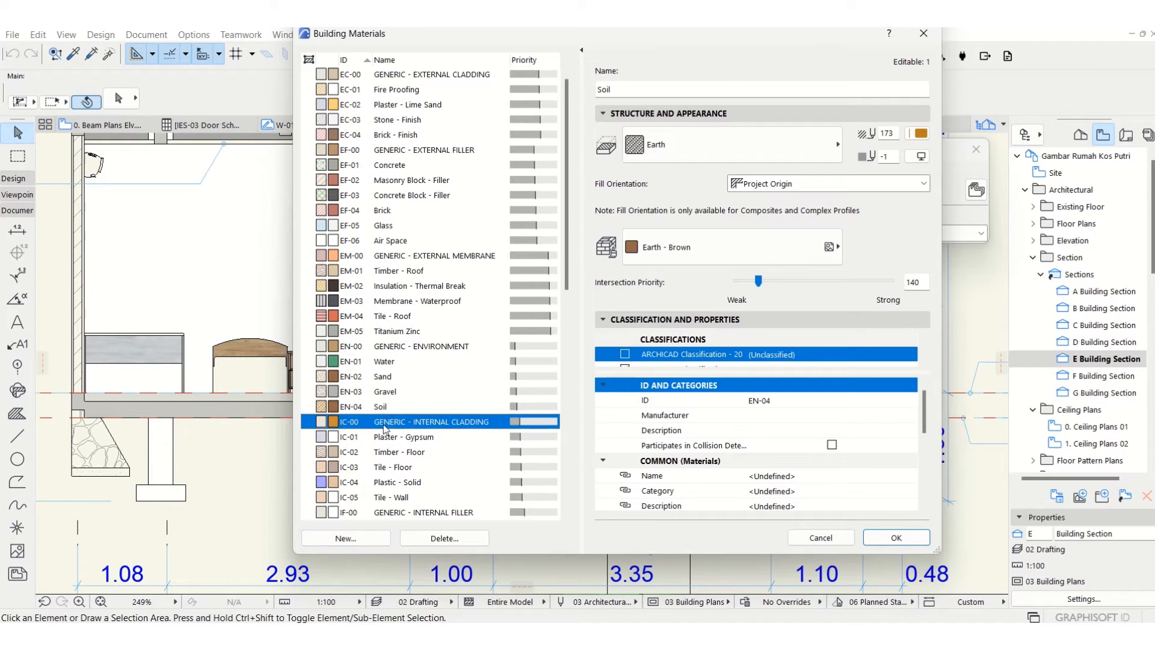
left_click(345, 538)
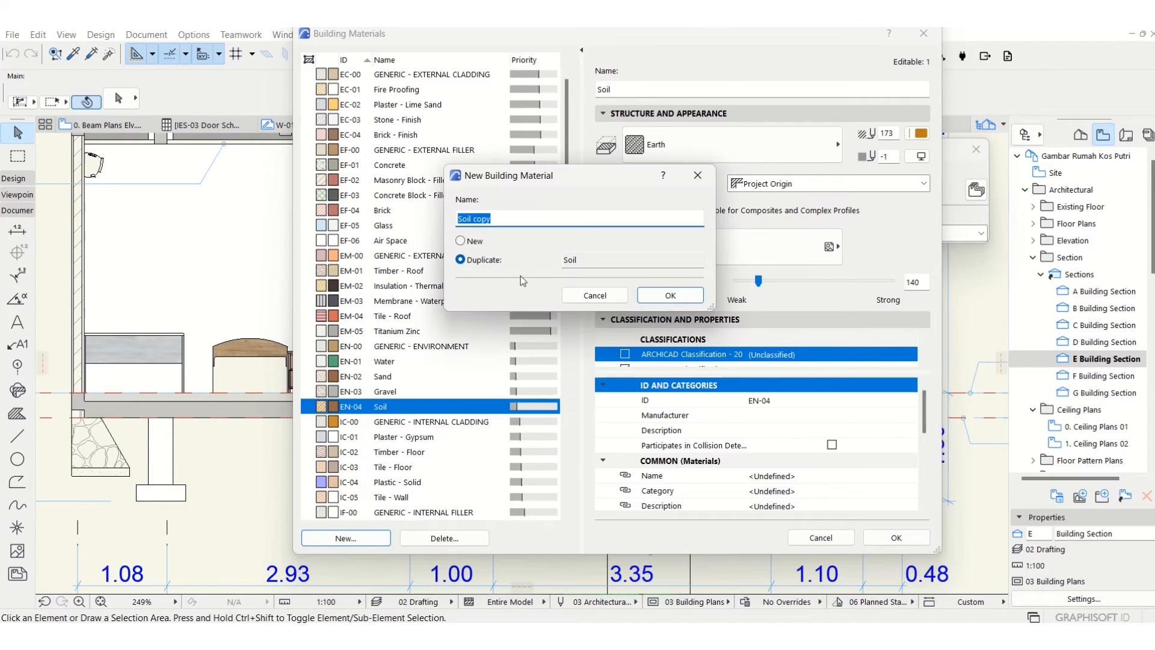
type("Landfill")
left_click(682, 294)
Keep Earth as the Landfill material's cut fill and set its intersection priority to 150.
left_click(709, 154)
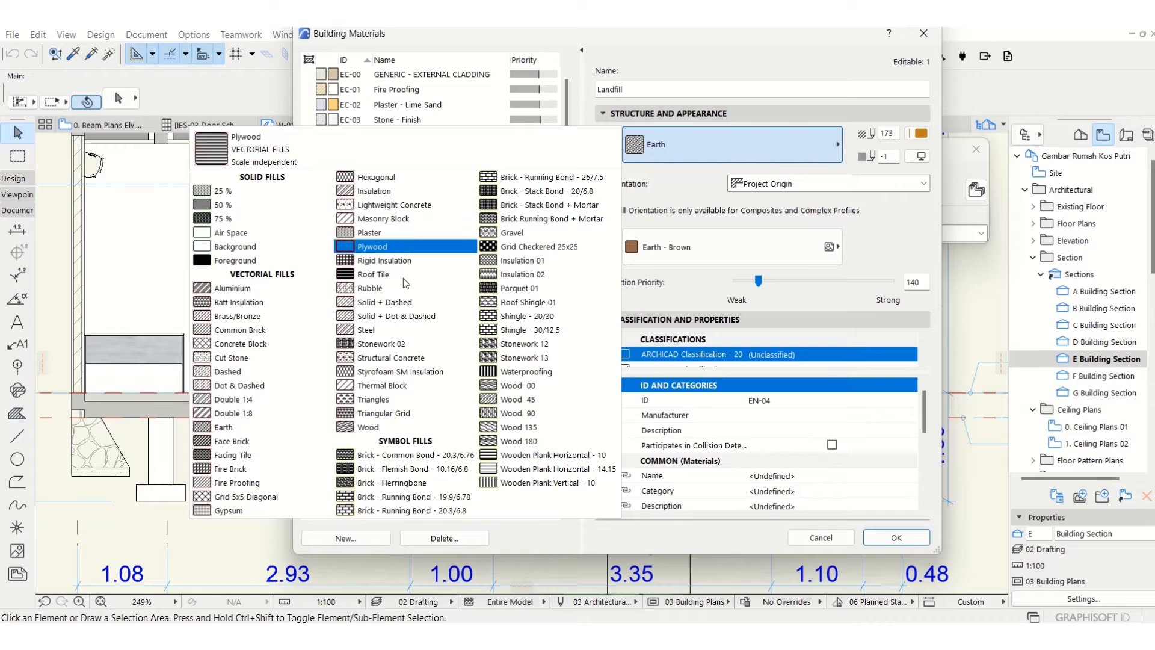
left_click(266, 425)
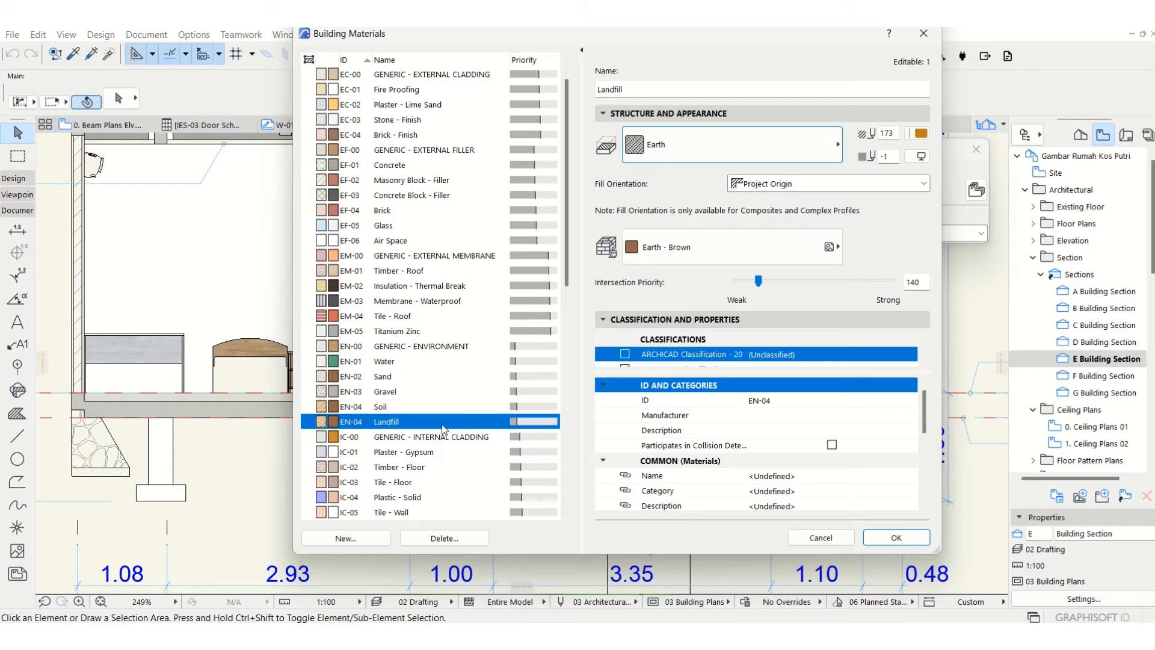
left_click(529, 407)
left_click(525, 416)
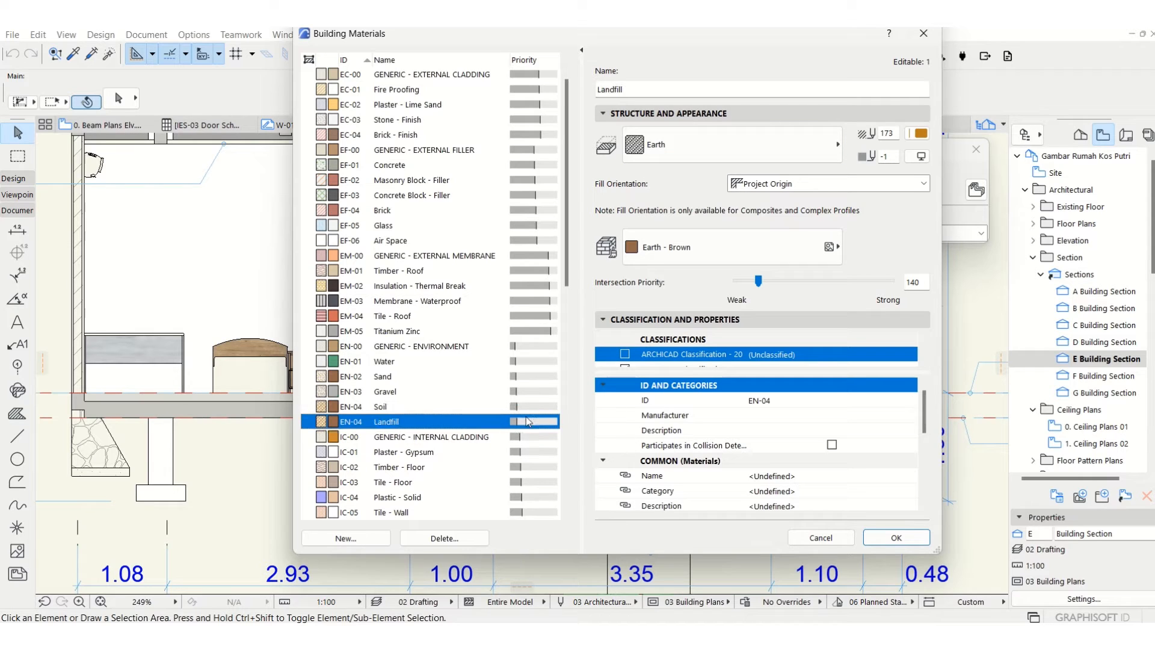
left_click(912, 283)
type("50")
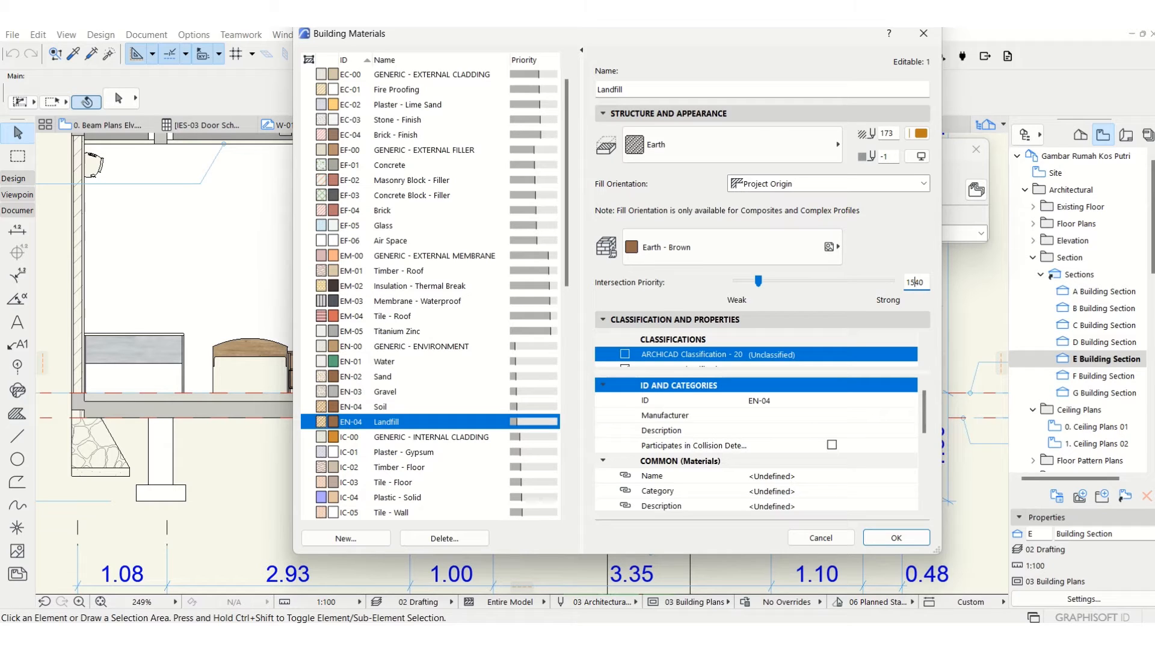
key("Delete")
key("Delete")
Set the Landfill material's ID to EN-05, retain the Earth fill and accept the building material changes.
left_click(776, 400)
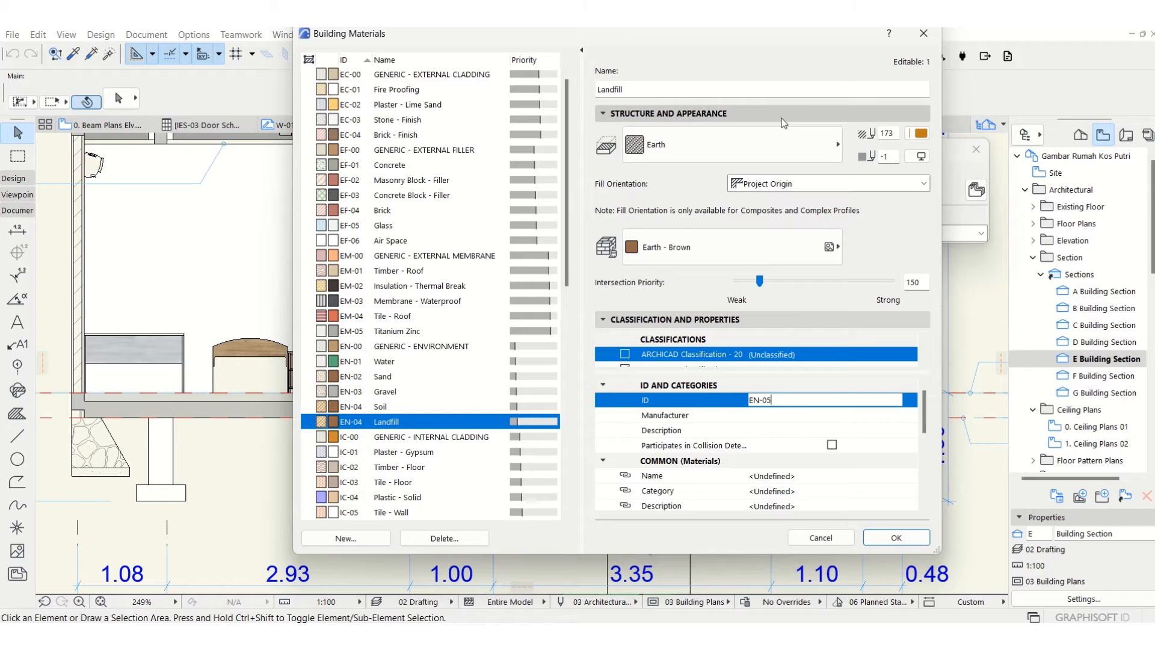
left_click(722, 144)
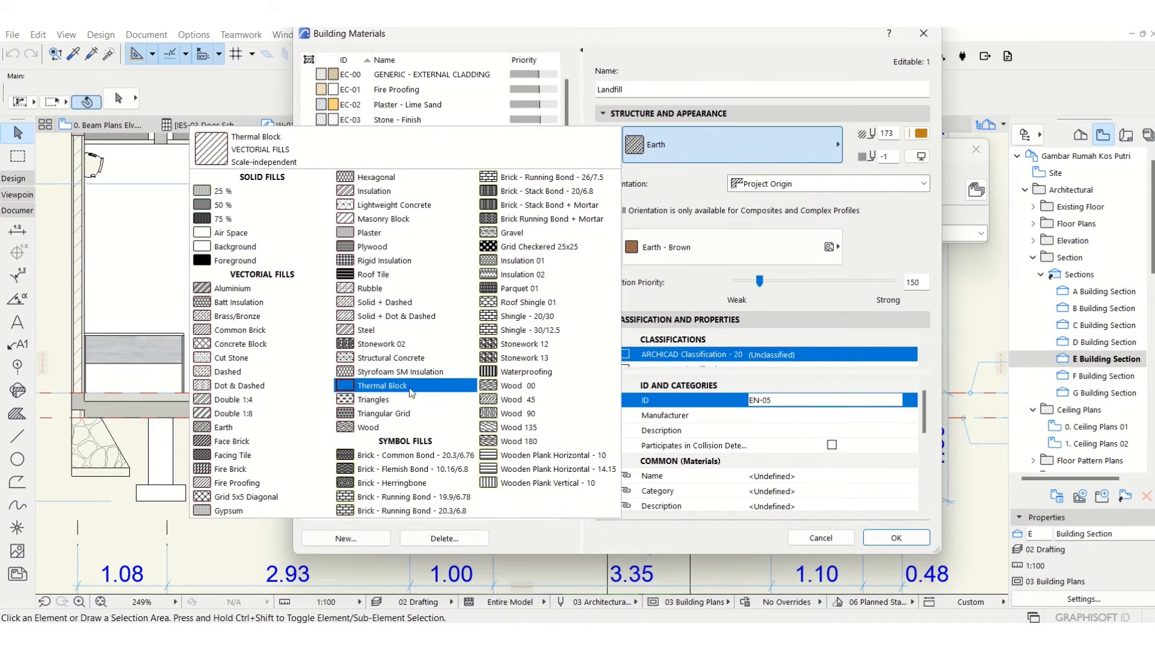
left_click(223, 426)
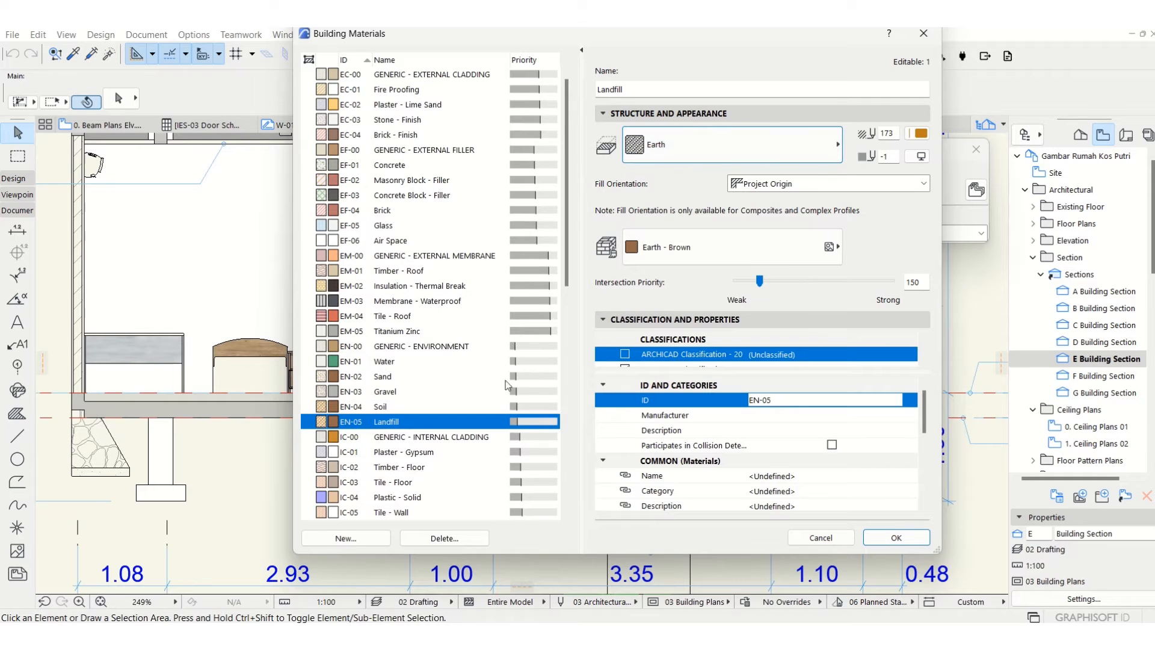
left_click(896, 537)
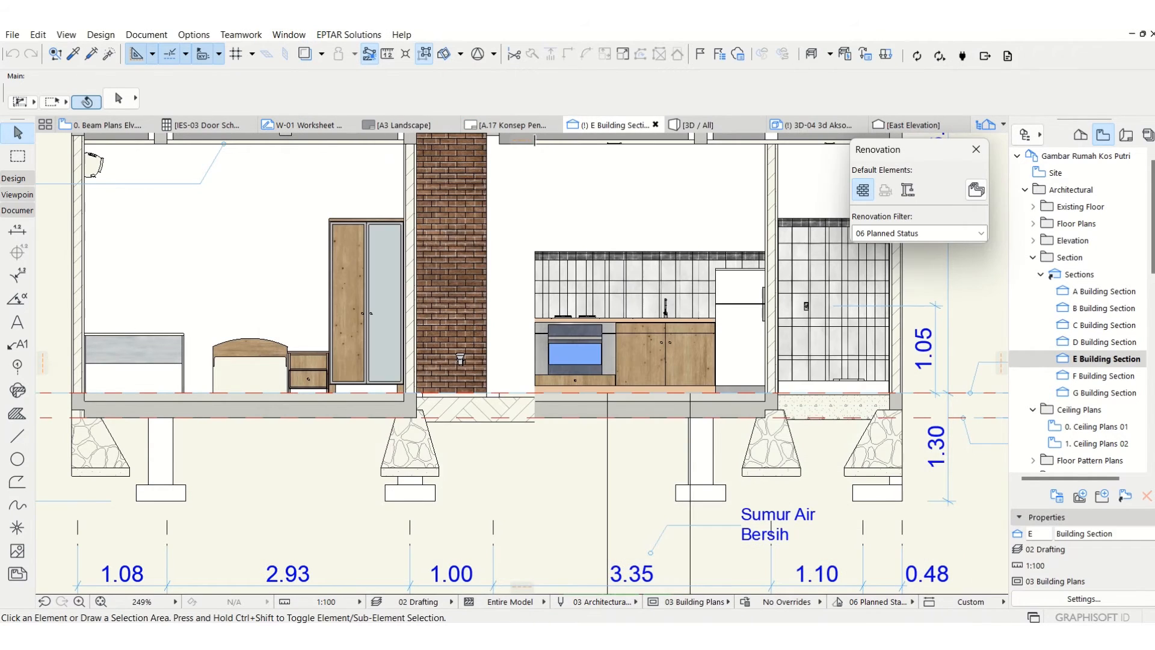
Open the fill attributes and make the Standing Seam fill available for use as a cut fill.
left_click(193, 35)
mouse_move(240, 53)
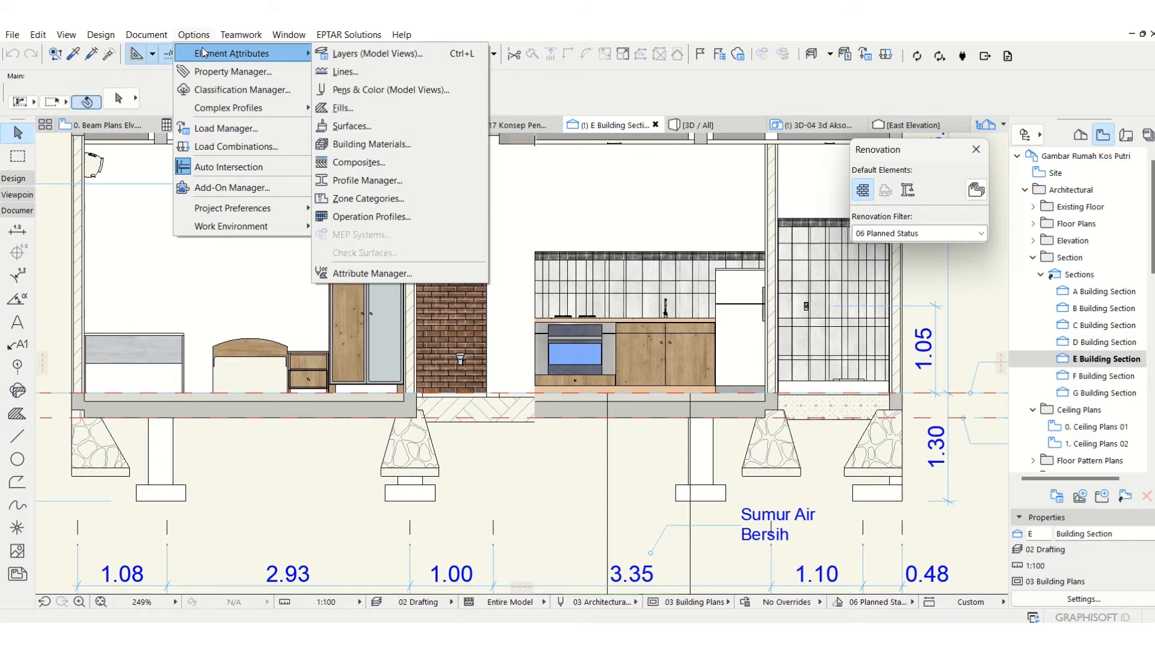
left_click(357, 111)
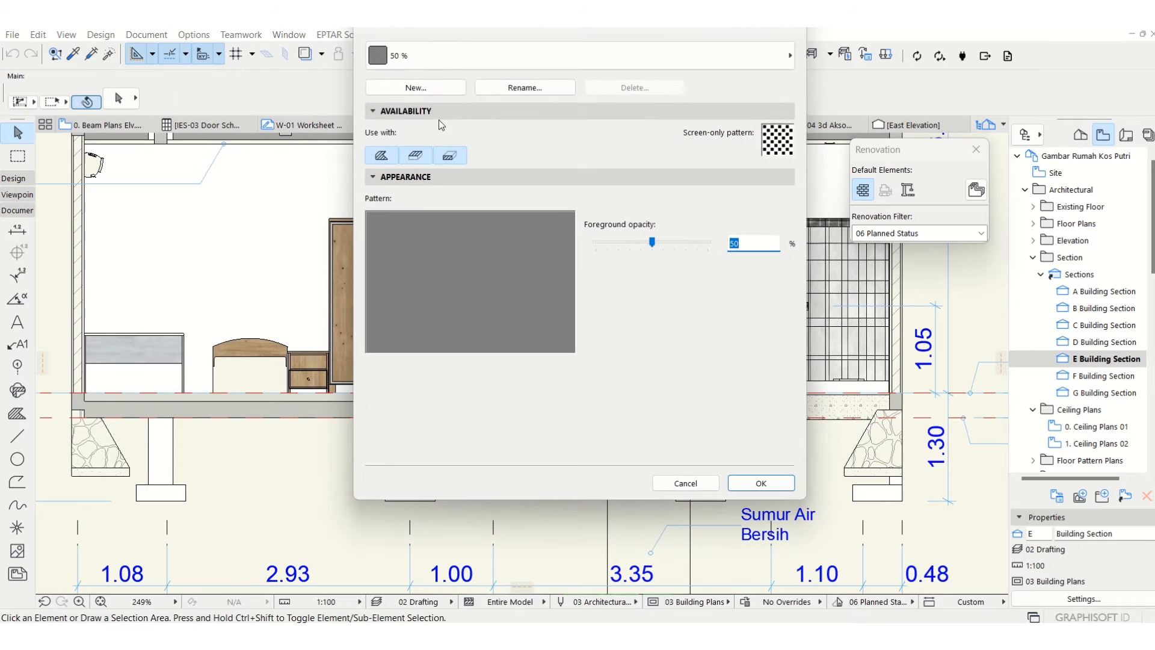
left_click(508, 60)
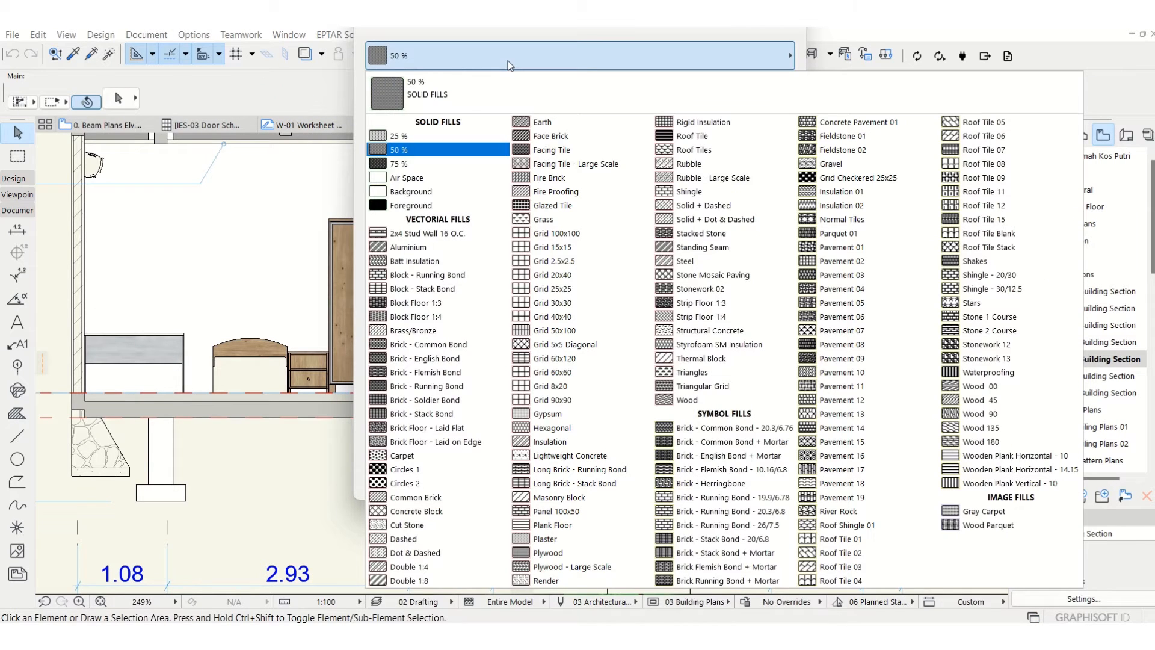
left_click(708, 248)
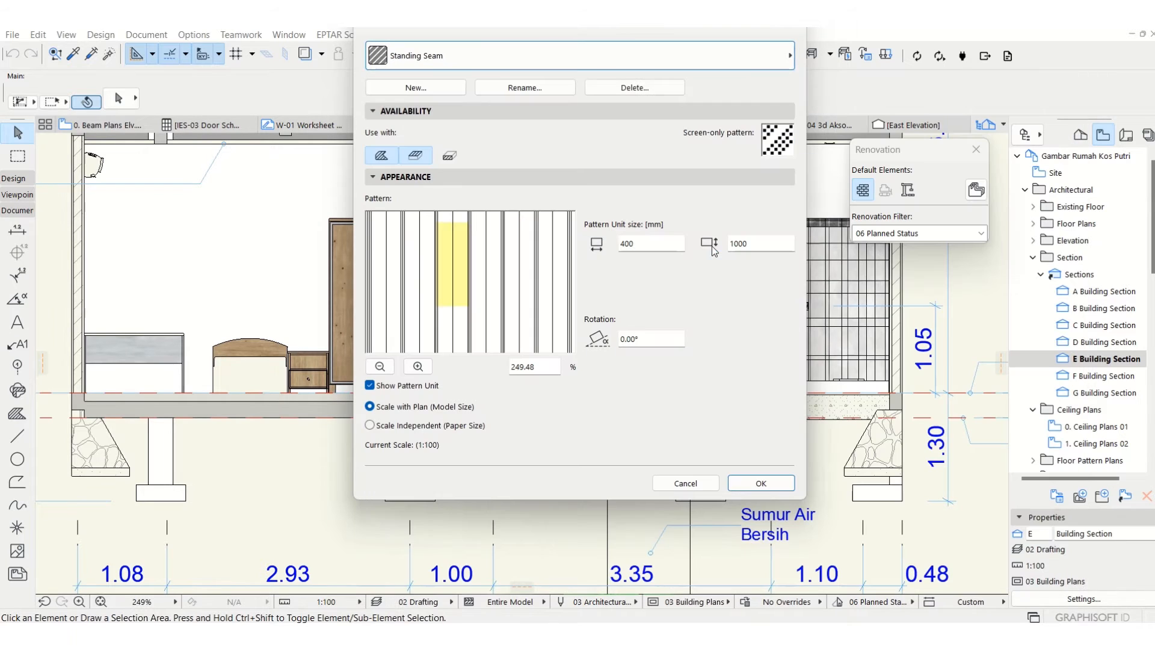
left_click(451, 158)
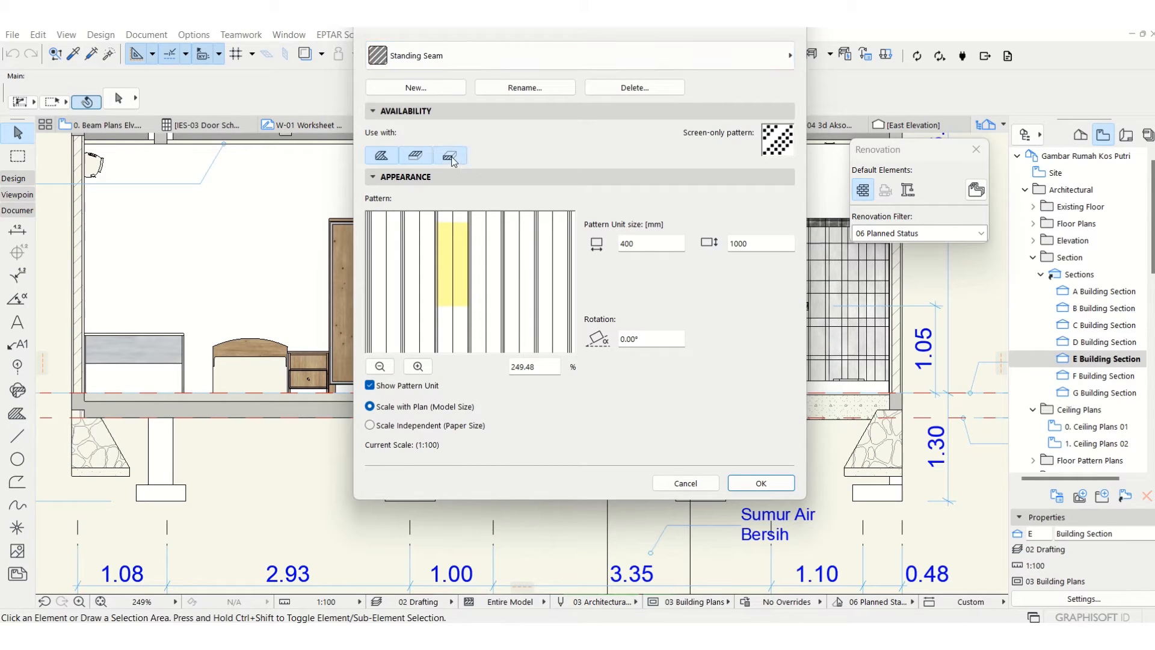
Accept the fill changes and set the Landfill building material's cut fill to Standing Seam.
left_click(760, 482)
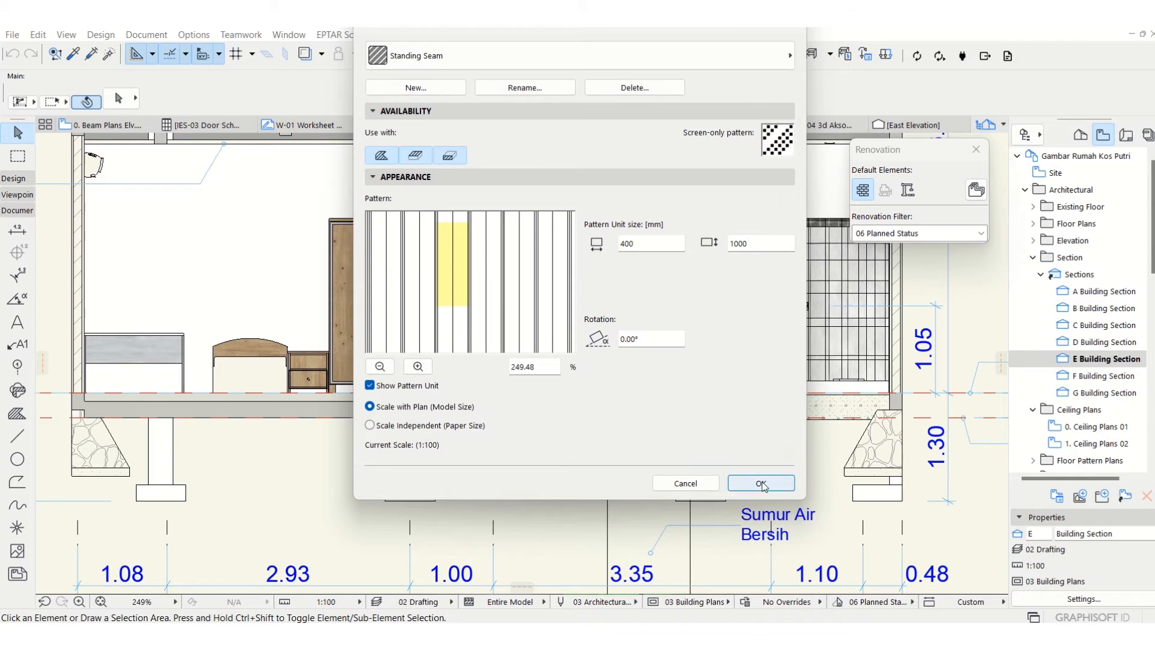
left_click(194, 34)
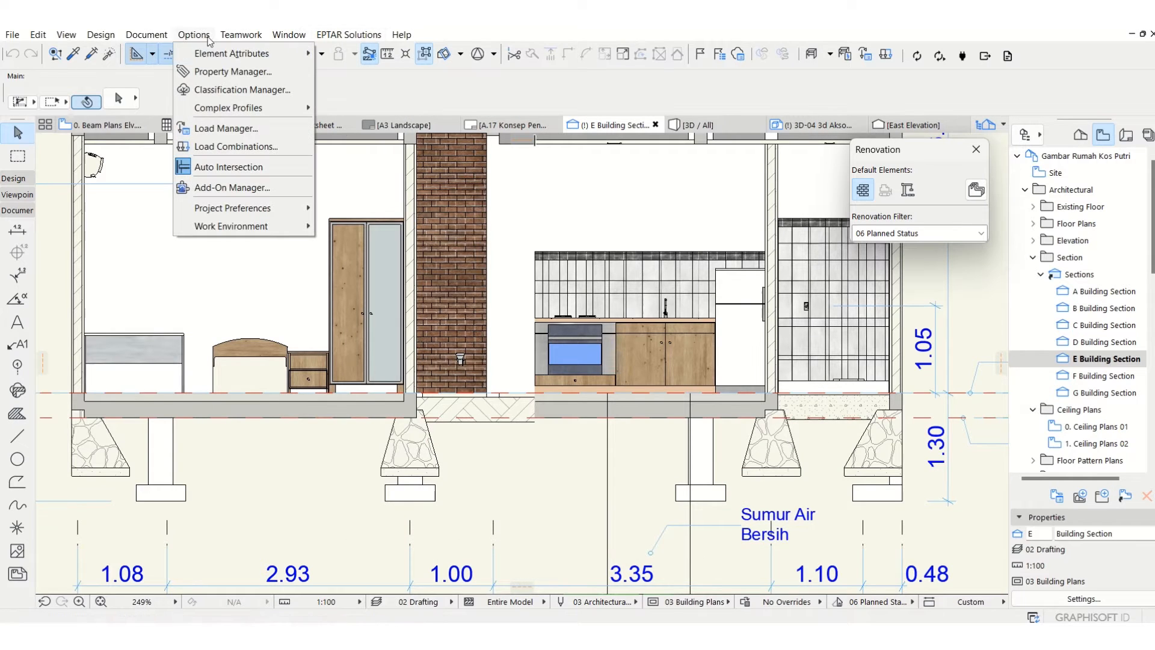
mouse_move(252, 53)
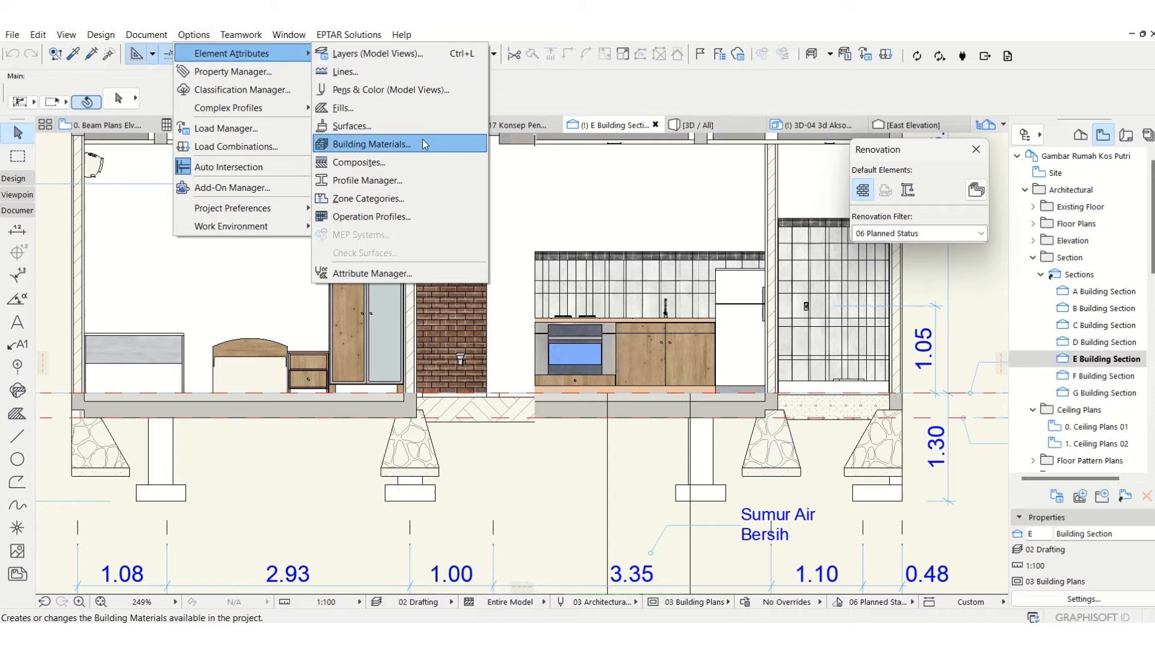
left_click(400, 144)
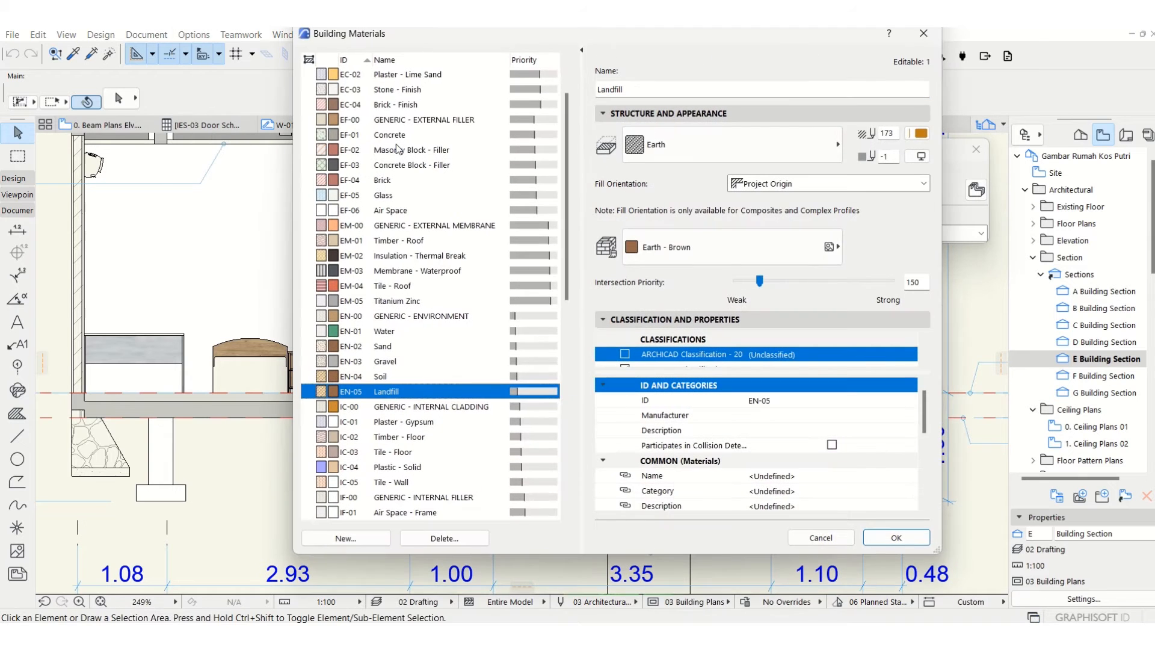
left_click(704, 153)
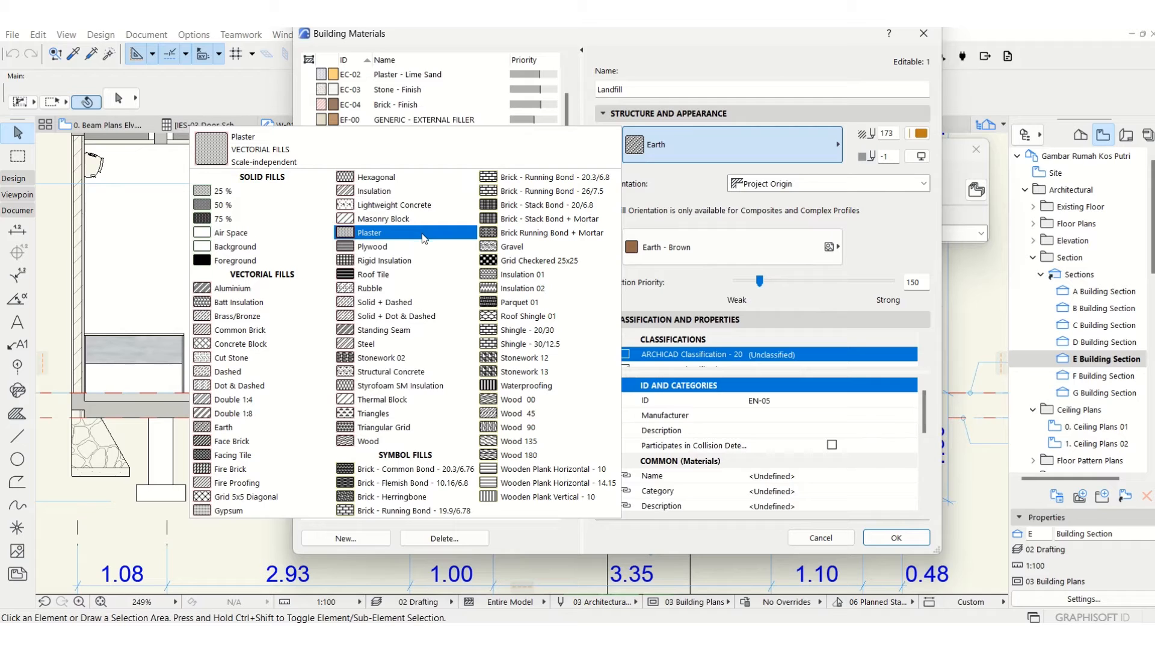
left_click(405, 331)
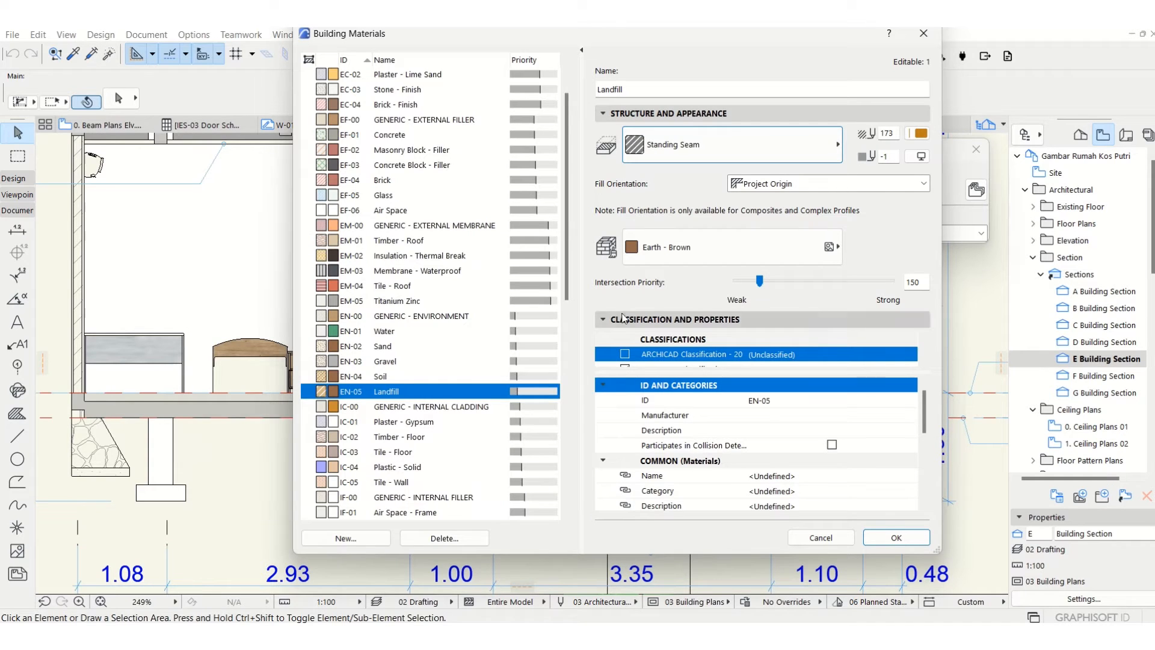
left_click(914, 535)
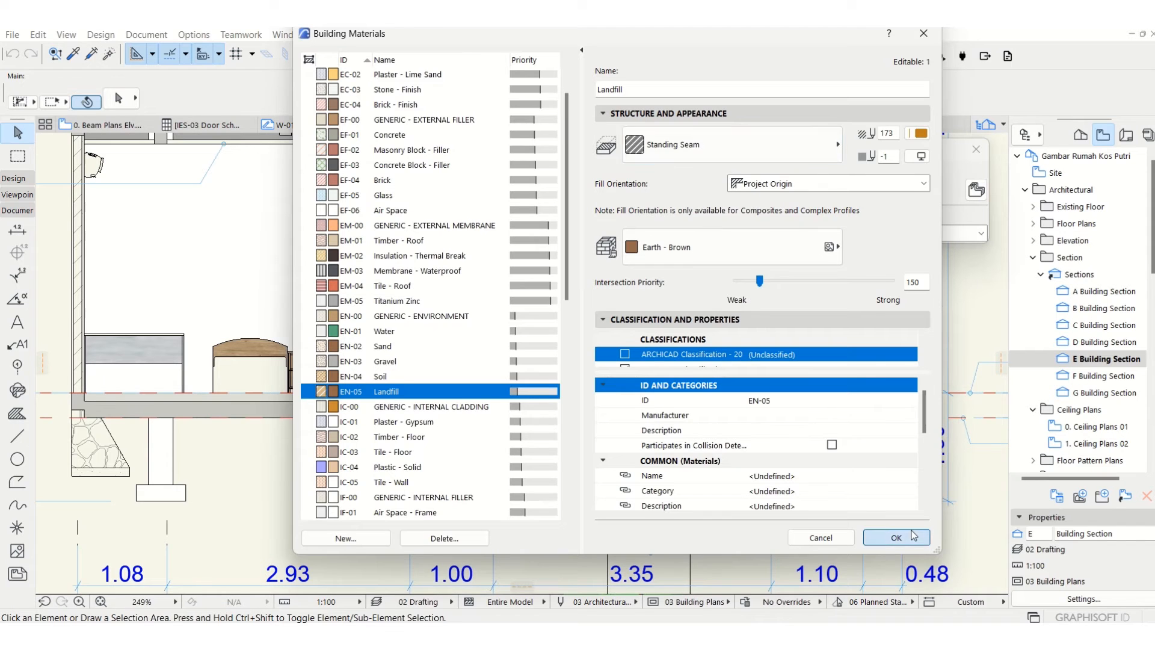
Replace the Soil skin with Landfill in the "Floor: Landfill, concrete, sand, spesi, Tile" composite and accept the change.
left_click(201, 35)
mouse_move(209, 60)
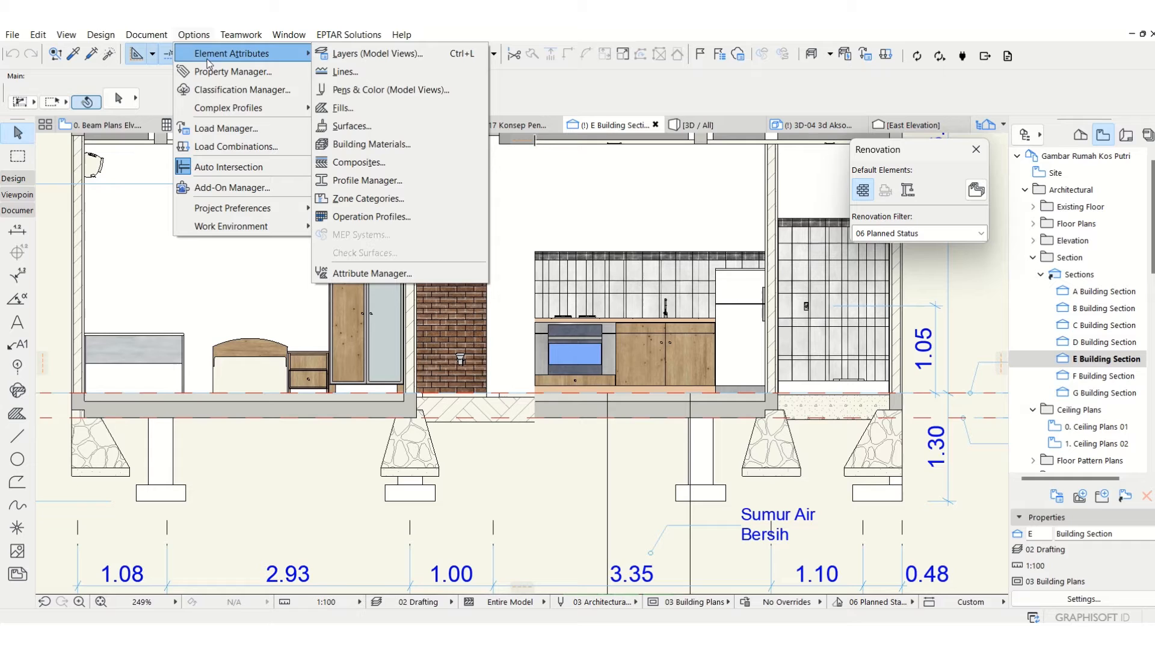
left_click(372, 163)
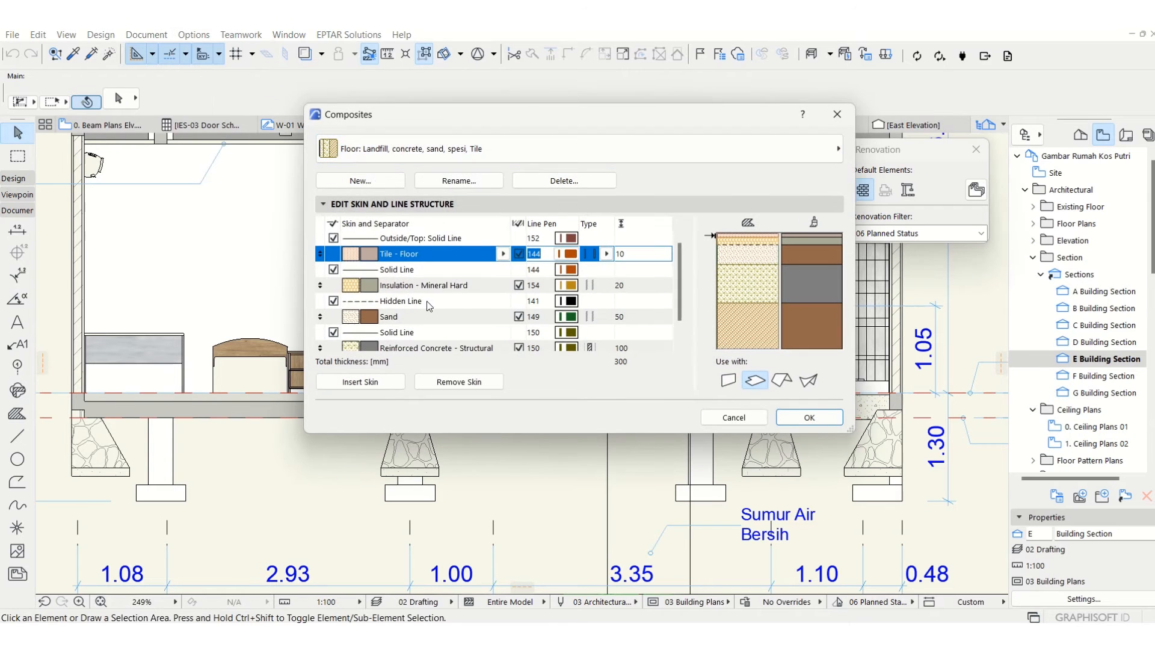
scroll(430, 303, "down", 2)
scroll(437, 312, "down", 1)
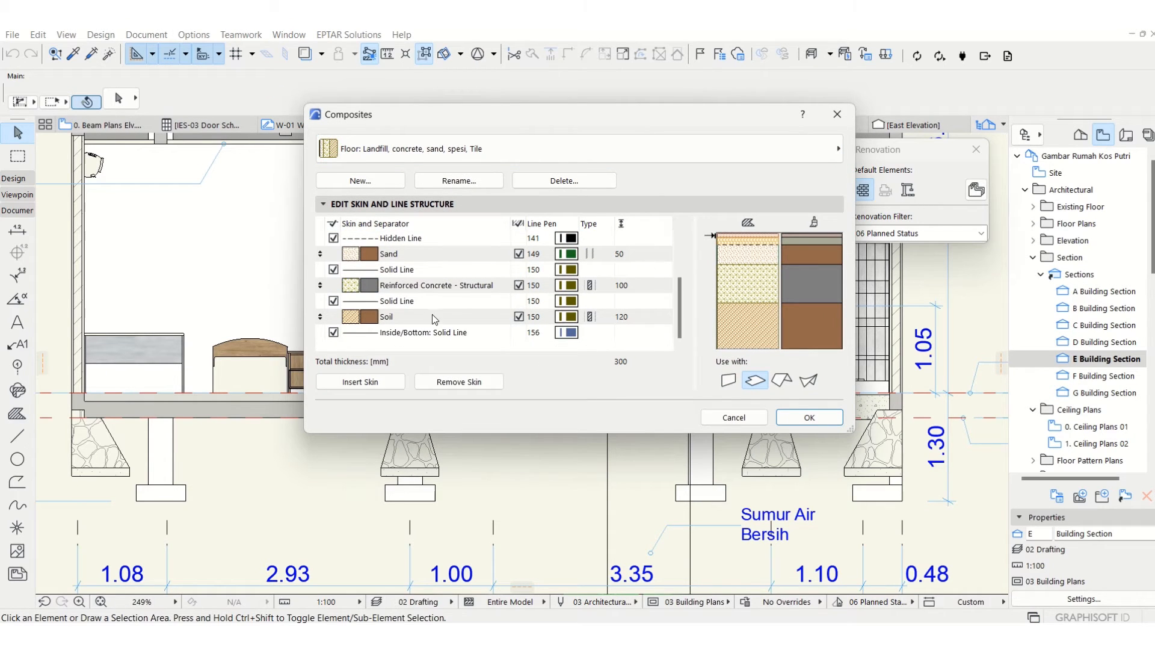
left_click(431, 315)
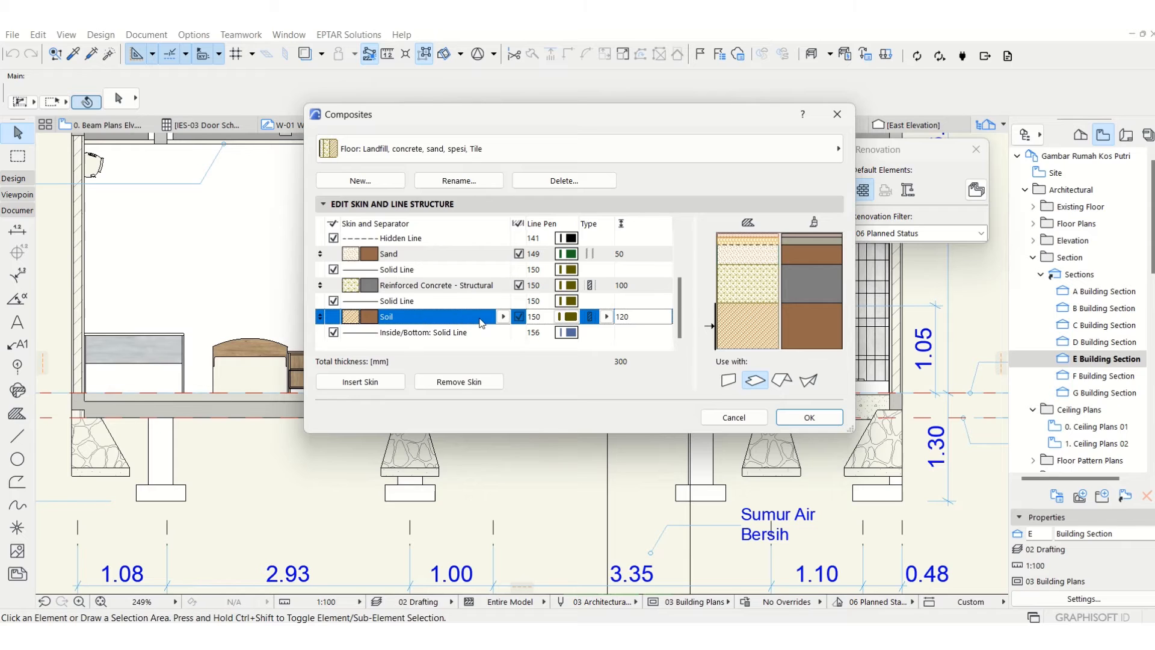
left_click(503, 317)
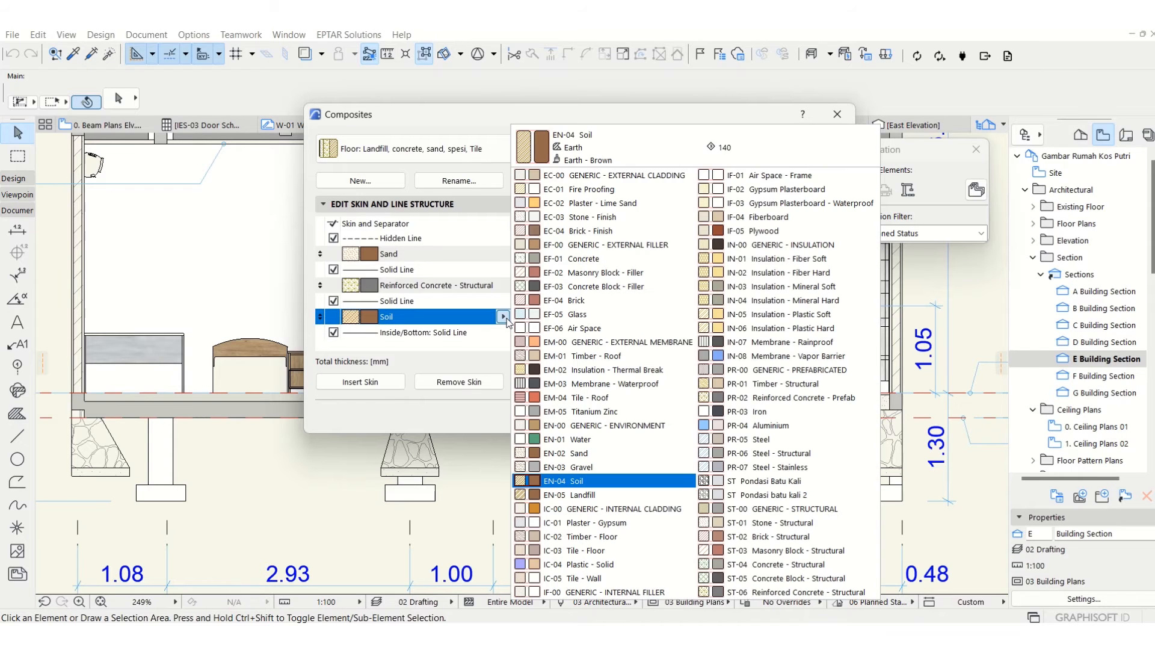
left_click(626, 494)
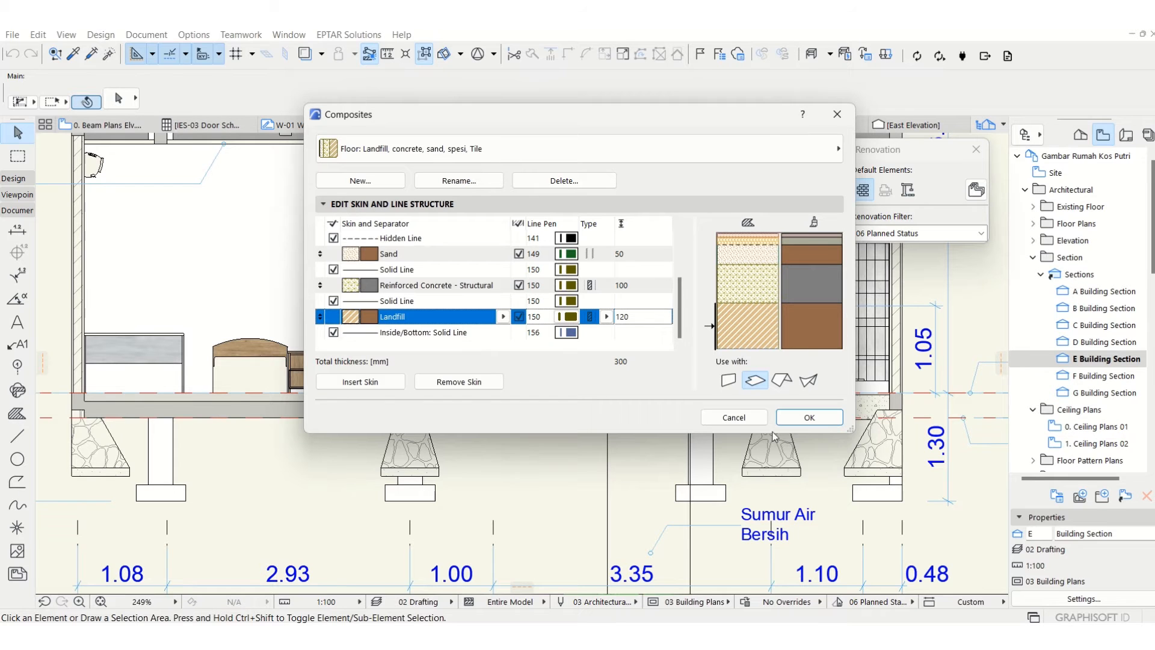
left_click(810, 419)
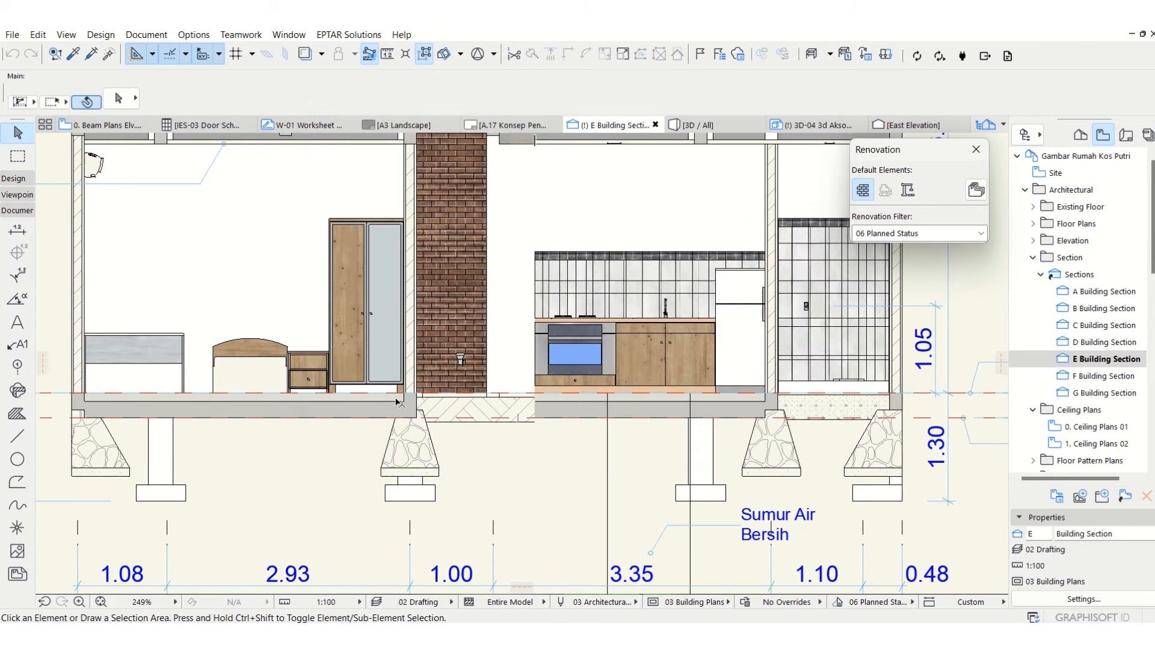
Reopen the floor composite, keep the Reinforced Concrete - Structural skin as Core and set the Landfill skin's type to Other.
mouse_move(370, 369)
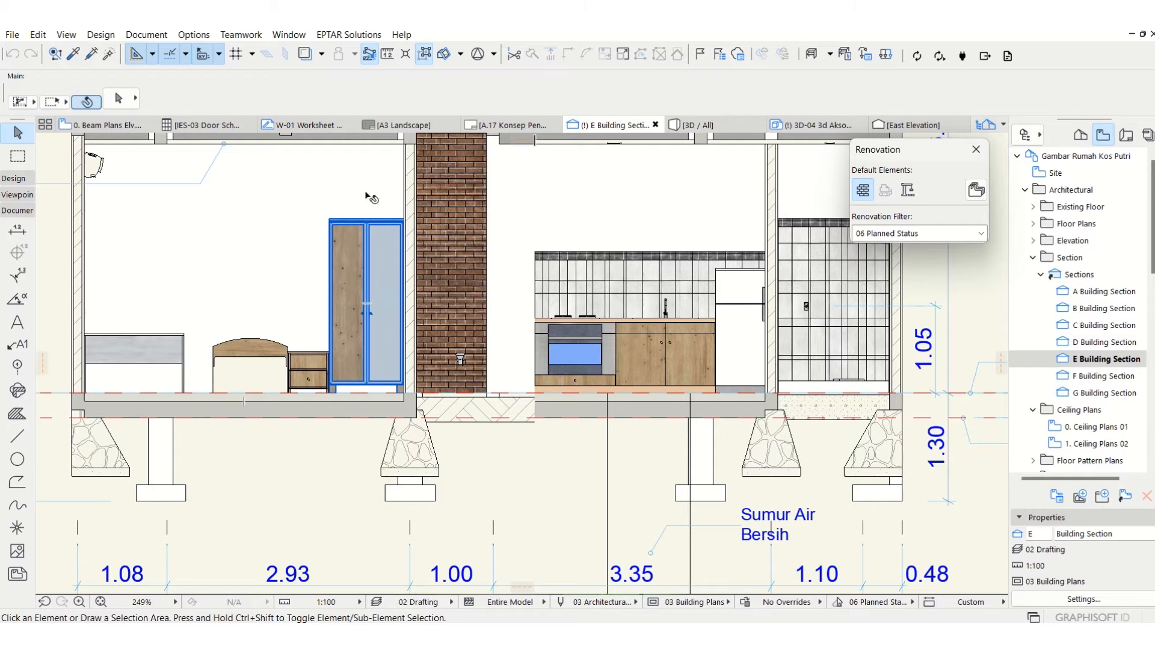
left_click(192, 35)
mouse_move(231, 53)
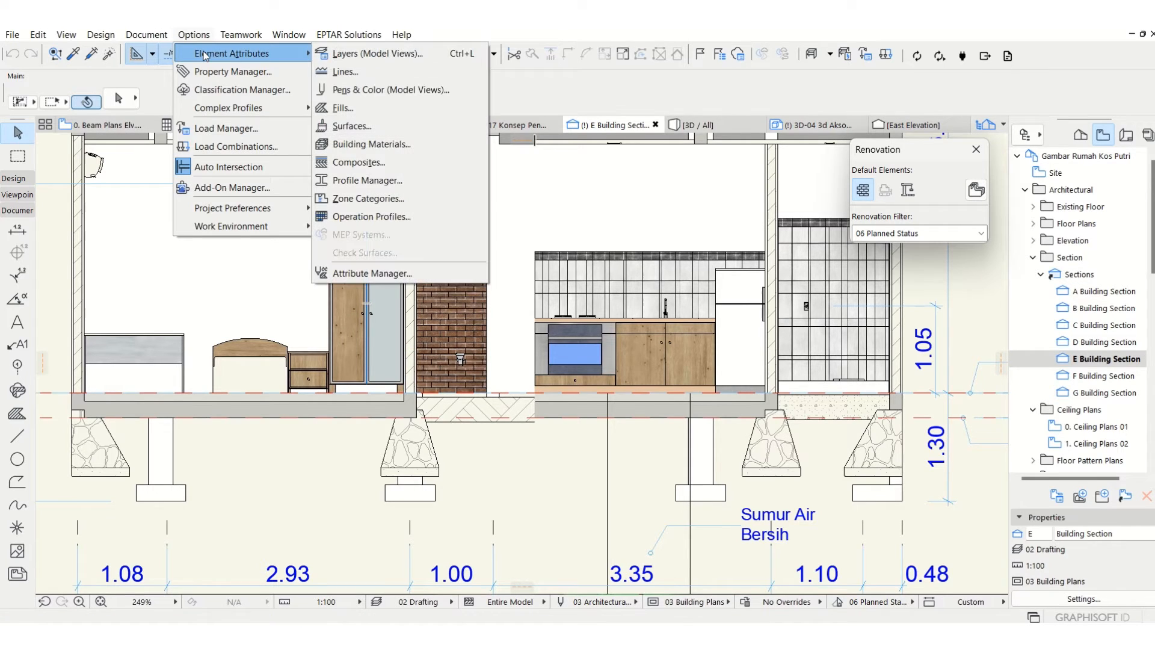
left_click(382, 163)
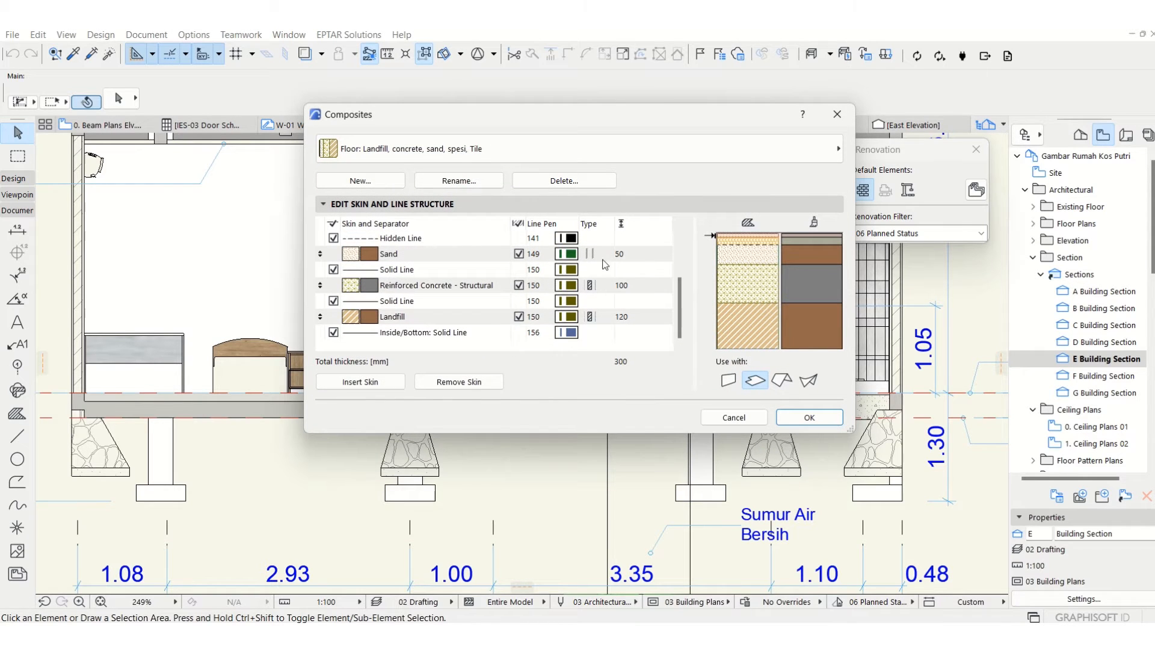
scroll(593, 273, "up", 3)
scroll(602, 250, "down", 3)
left_click(590, 286)
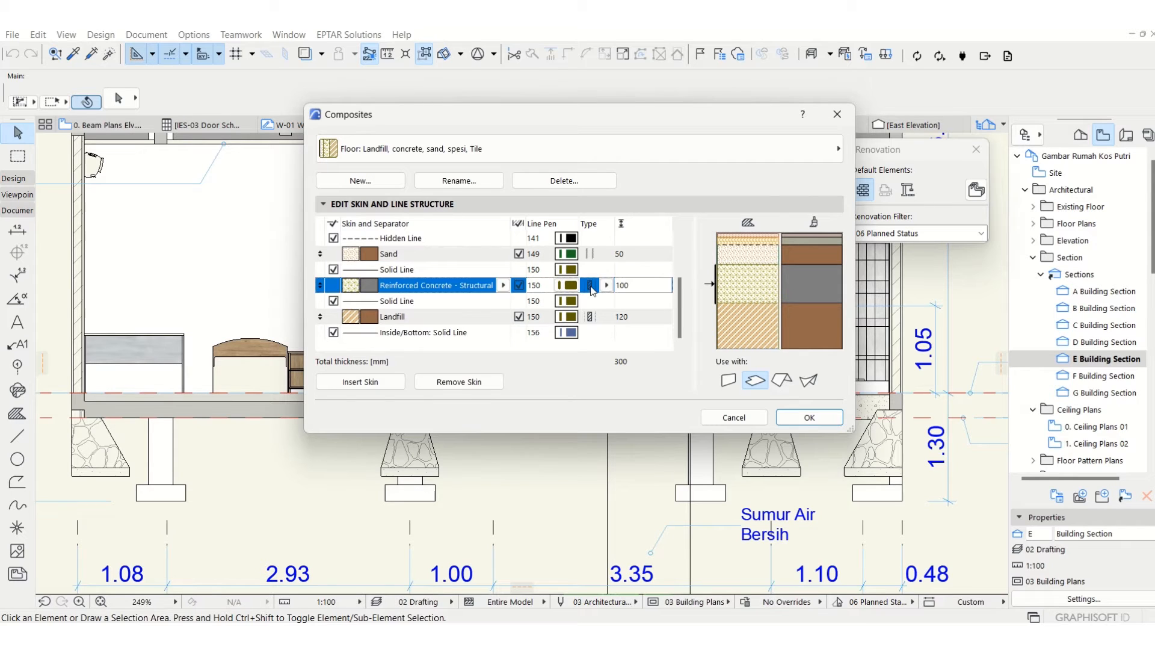
left_click(606, 285)
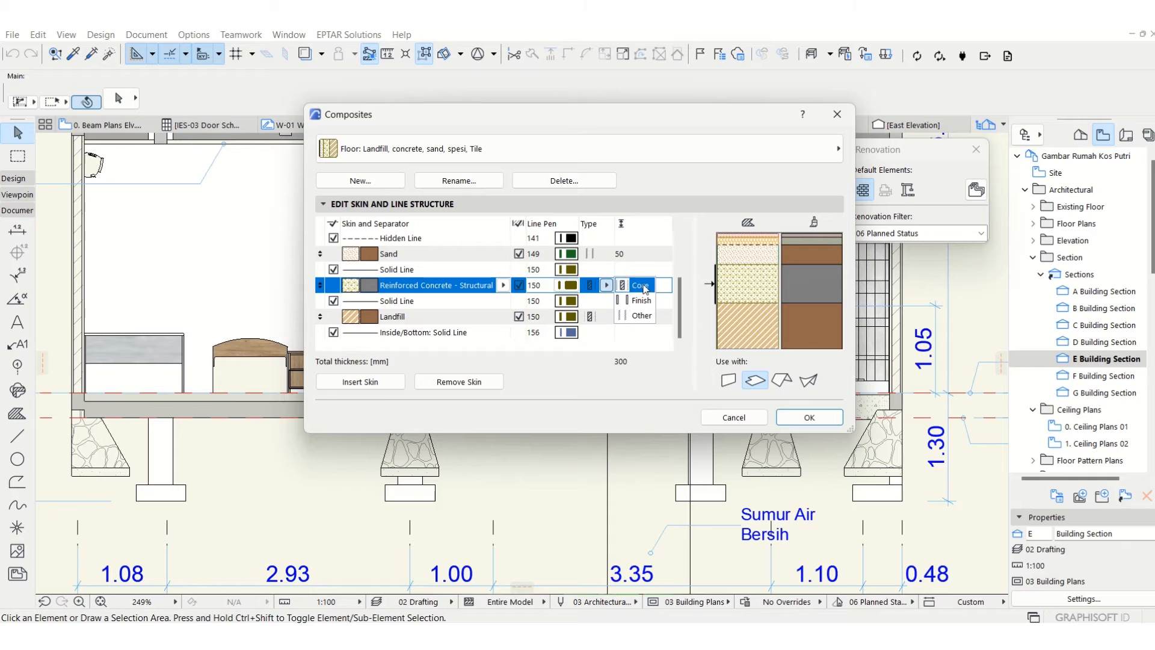
left_click(642, 287)
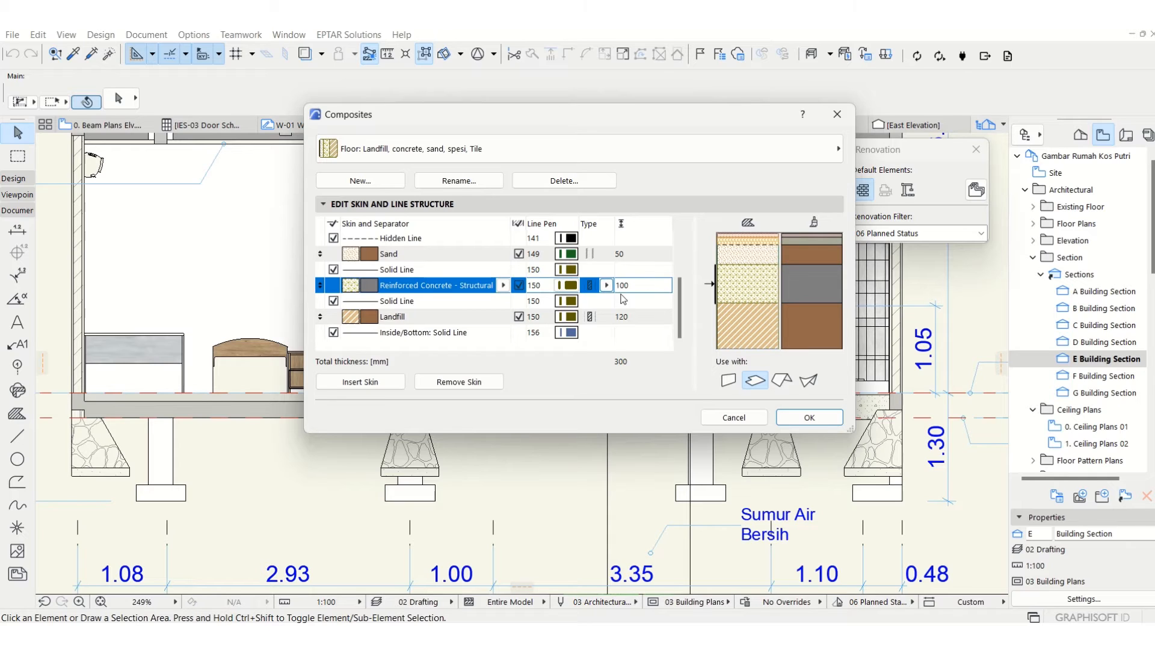
left_click(596, 319)
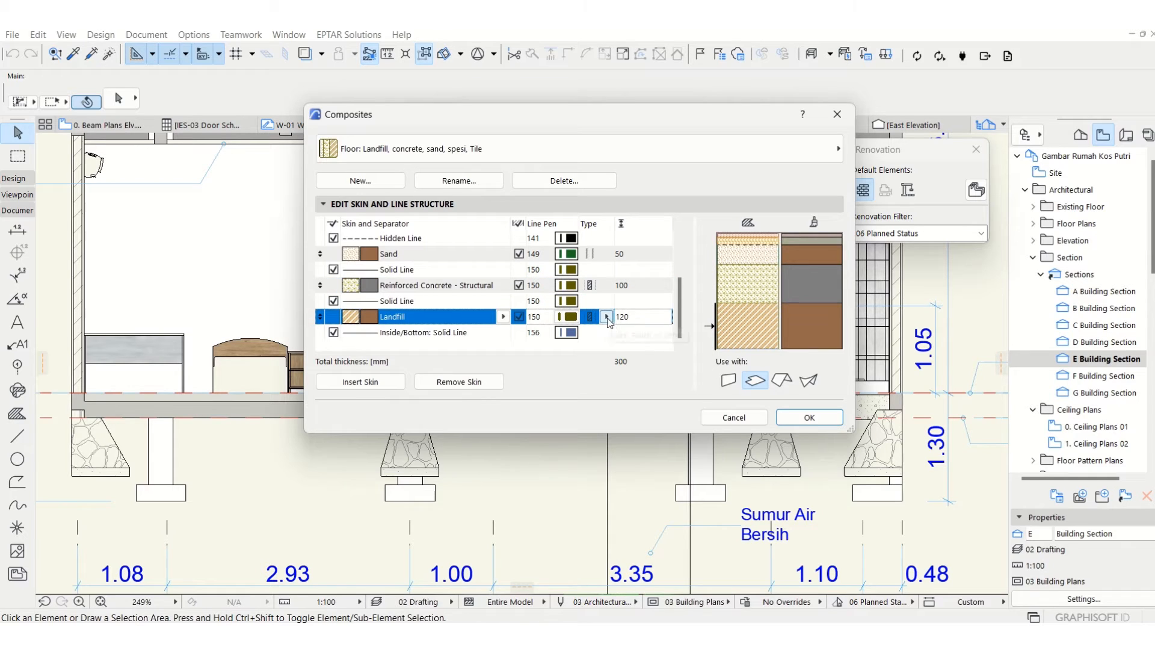
left_click(607, 317)
left_click(642, 337)
Keep the Tile - Floor skin's type as Finish, review the remaining skins and accept the floor composite.
scroll(606, 312, "up", 4)
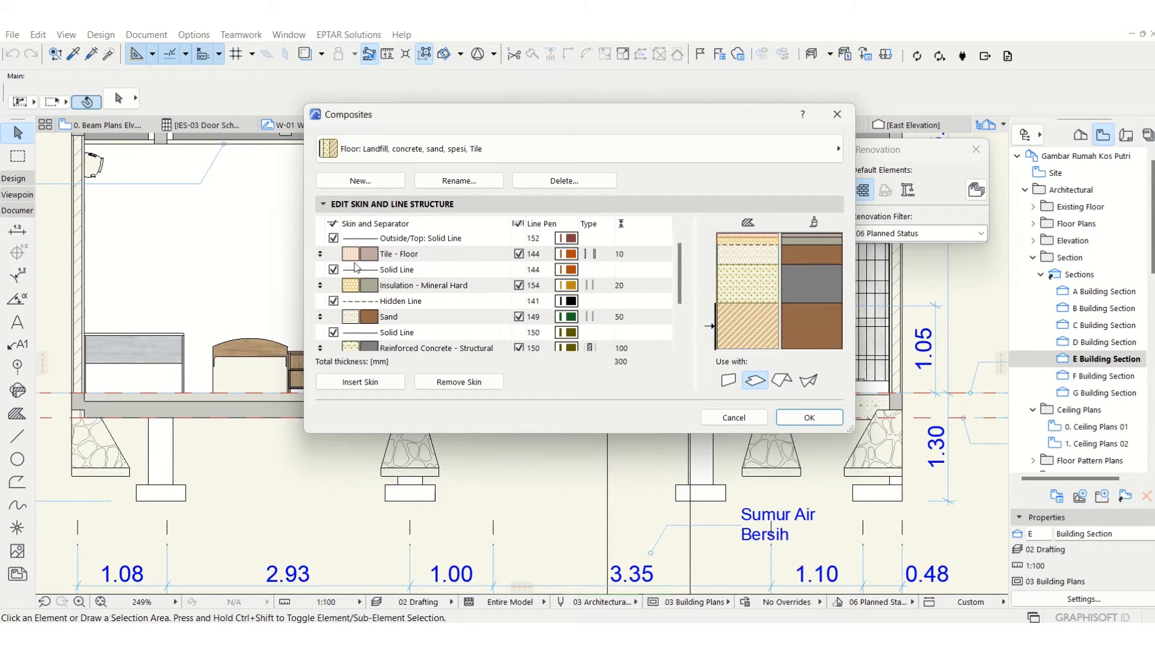
left_click(597, 258)
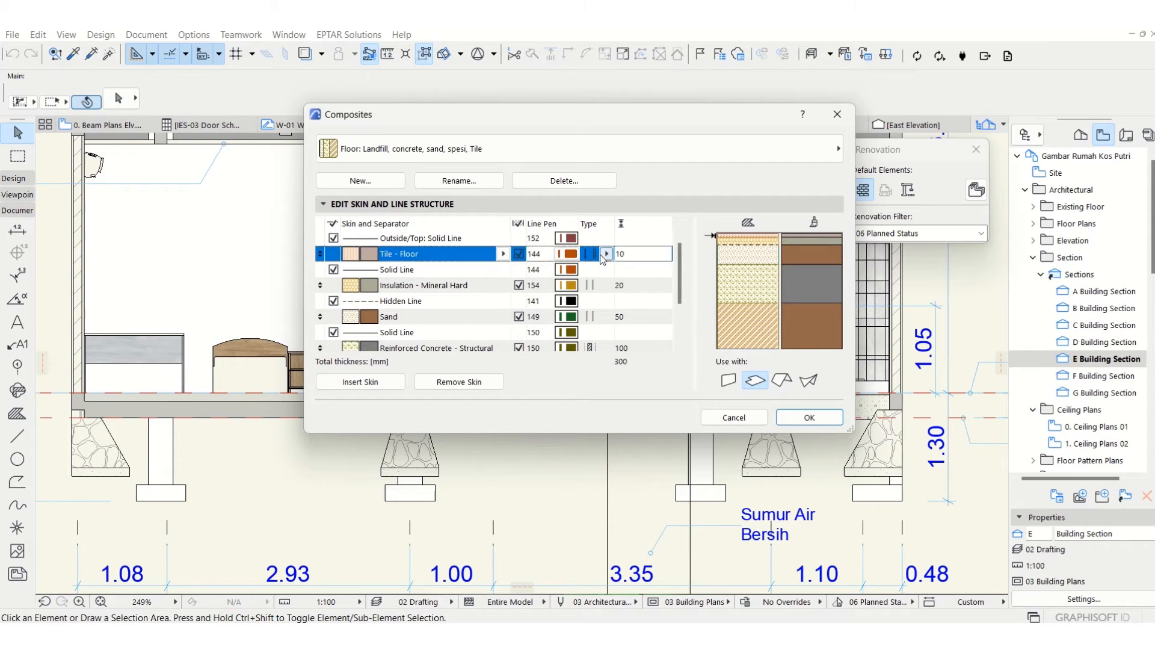
left_click(606, 254)
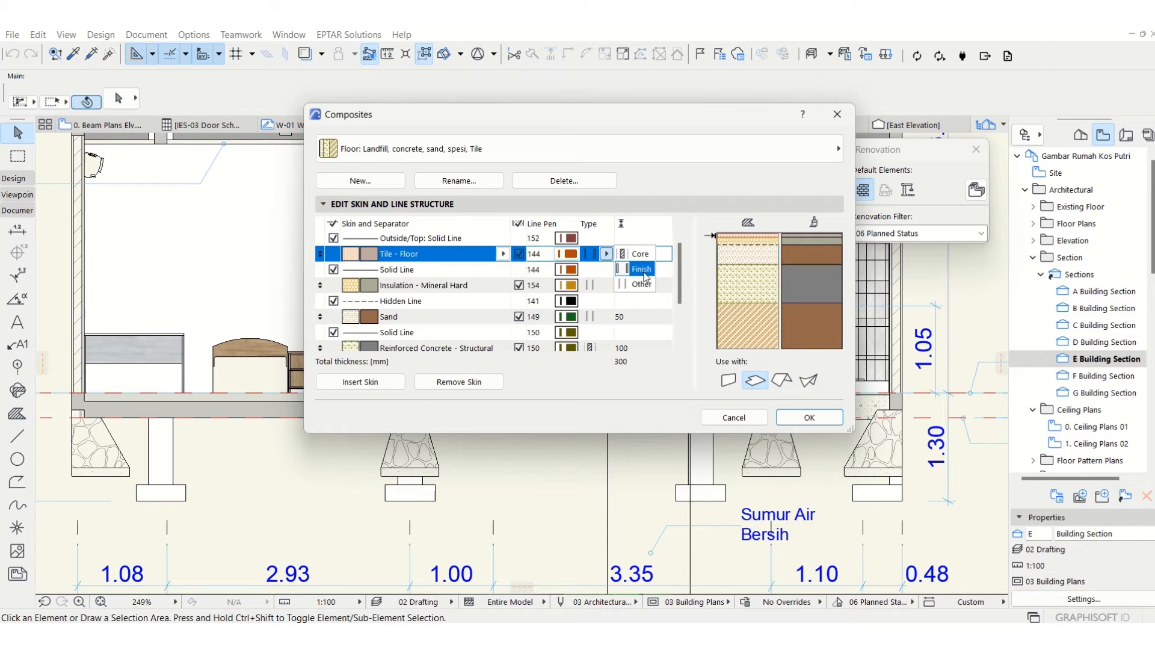
left_click(642, 271)
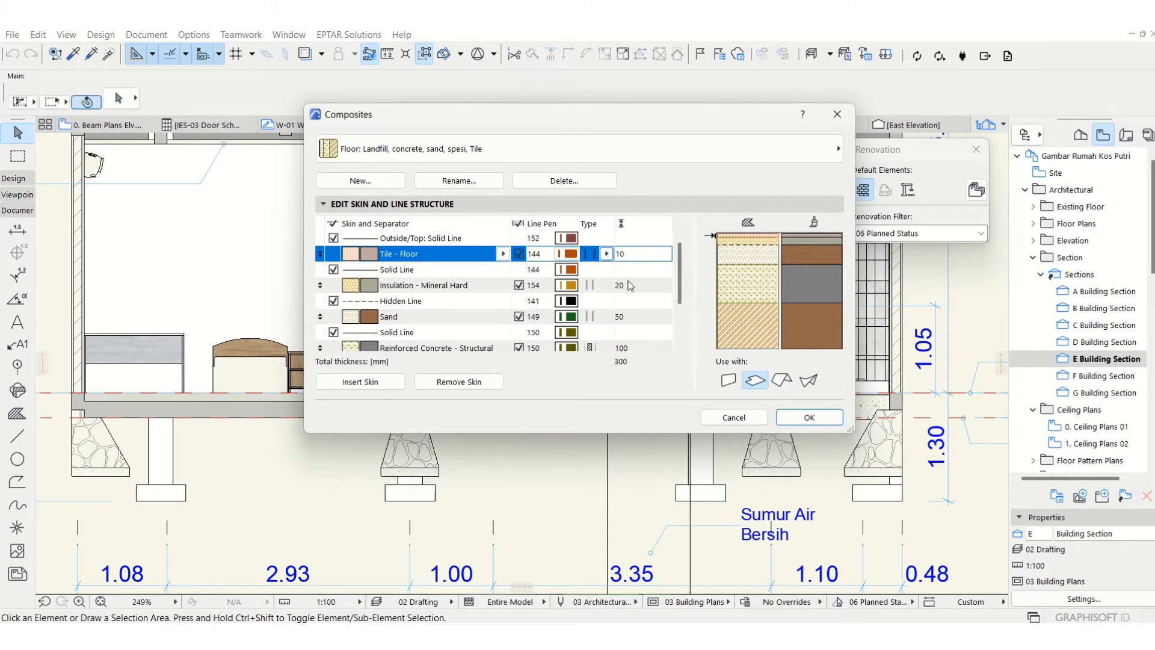
scroll(610, 295, "down", 1)
scroll(611, 294, "down", 2)
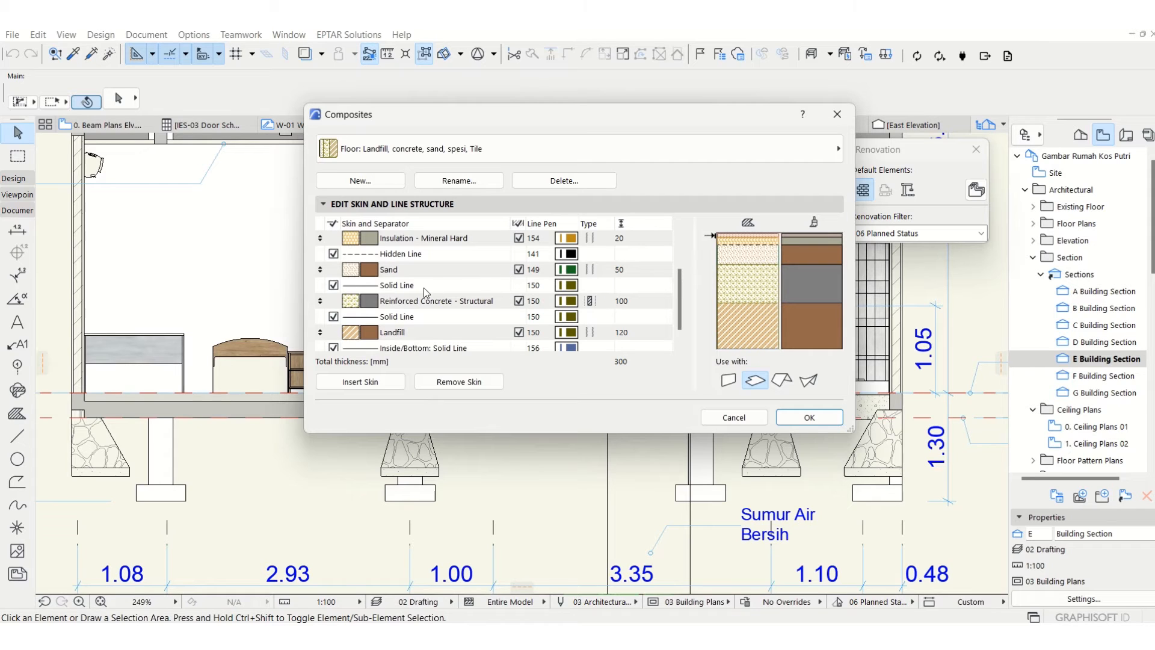
scroll(517, 307, "down", 1)
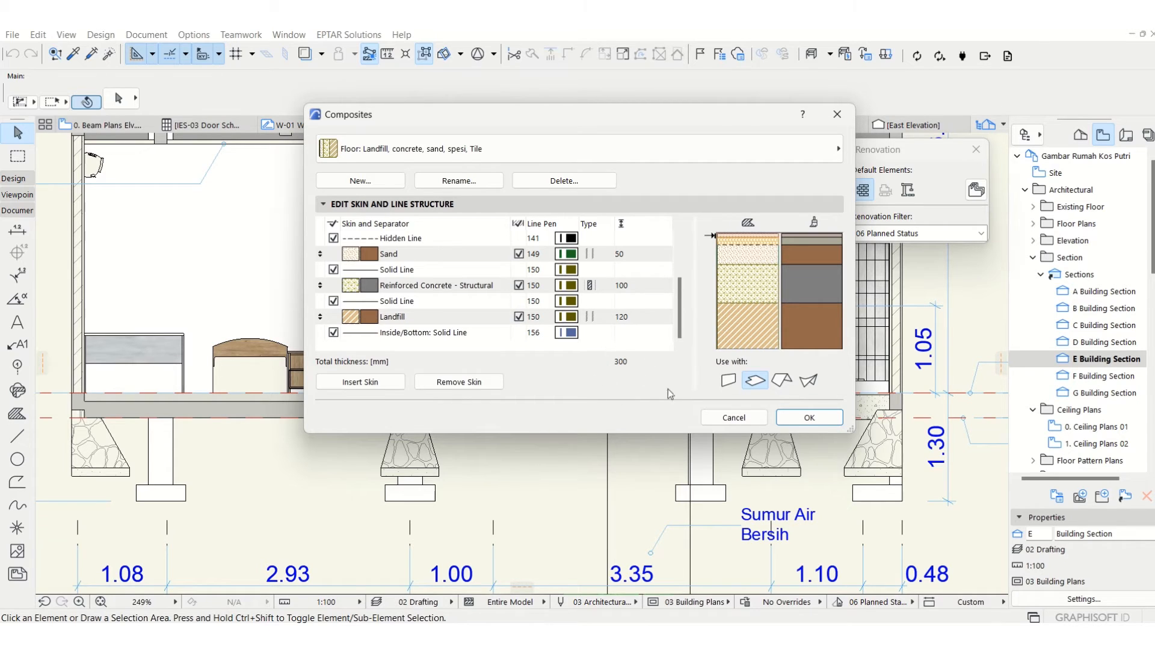
left_click(808, 418)
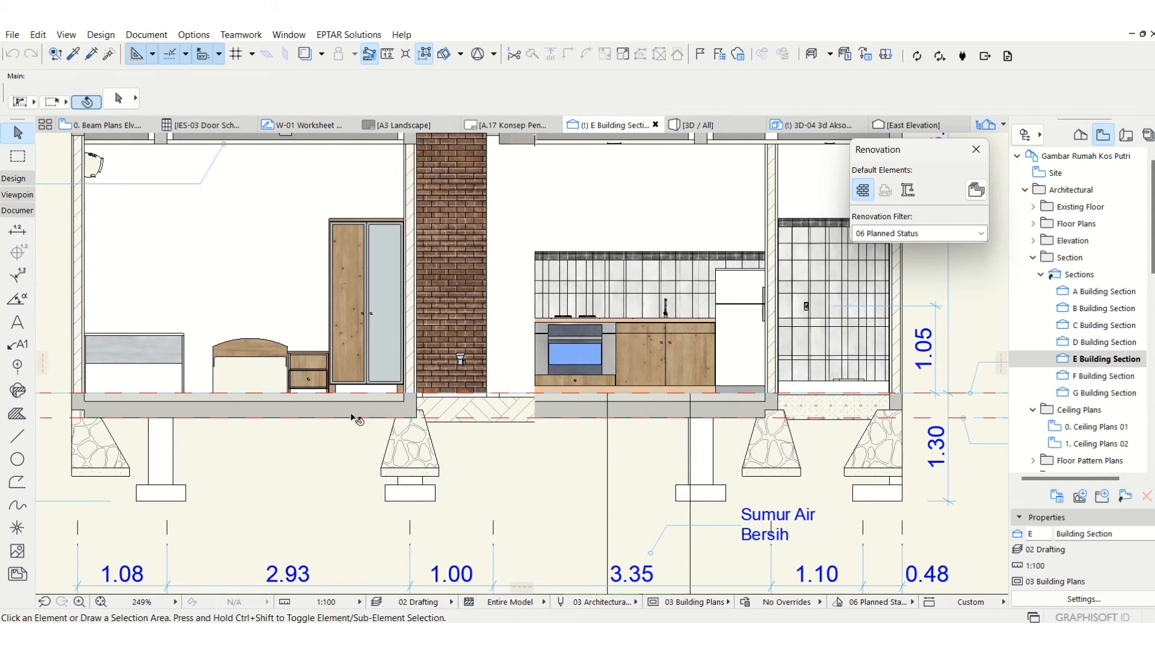
Assign the "Floor: Landfill, concrete, sand, spesi, Tile" composite to the ground floor slab in the section and deselect the slab.
scroll(378, 418, "down", 3)
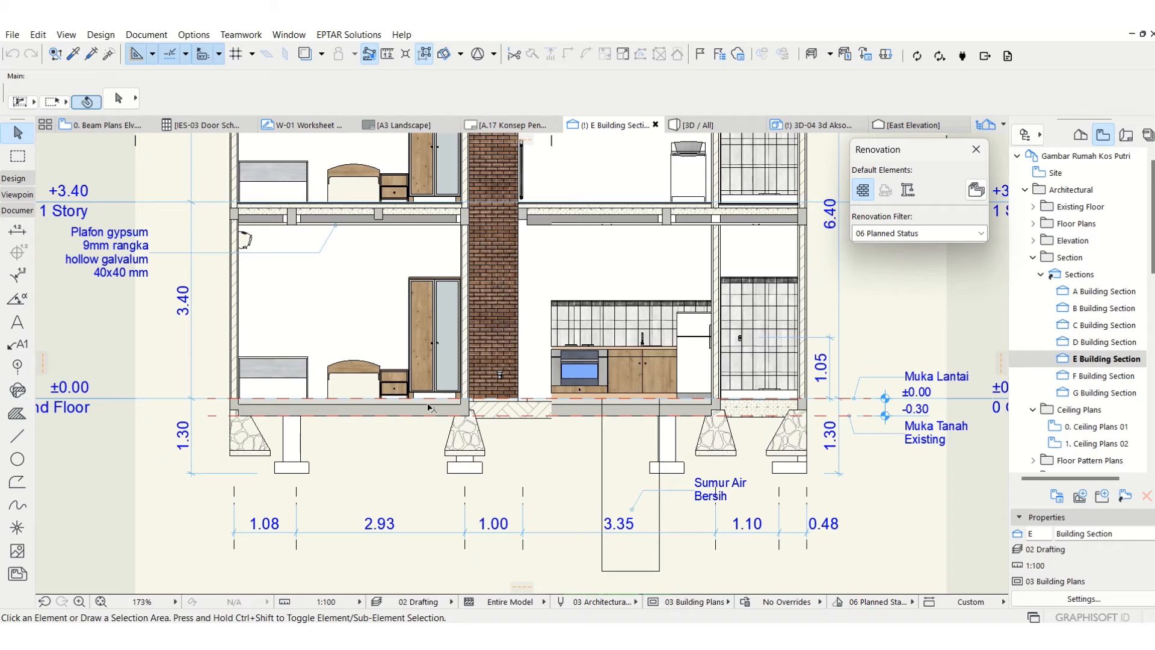
left_click(416, 409)
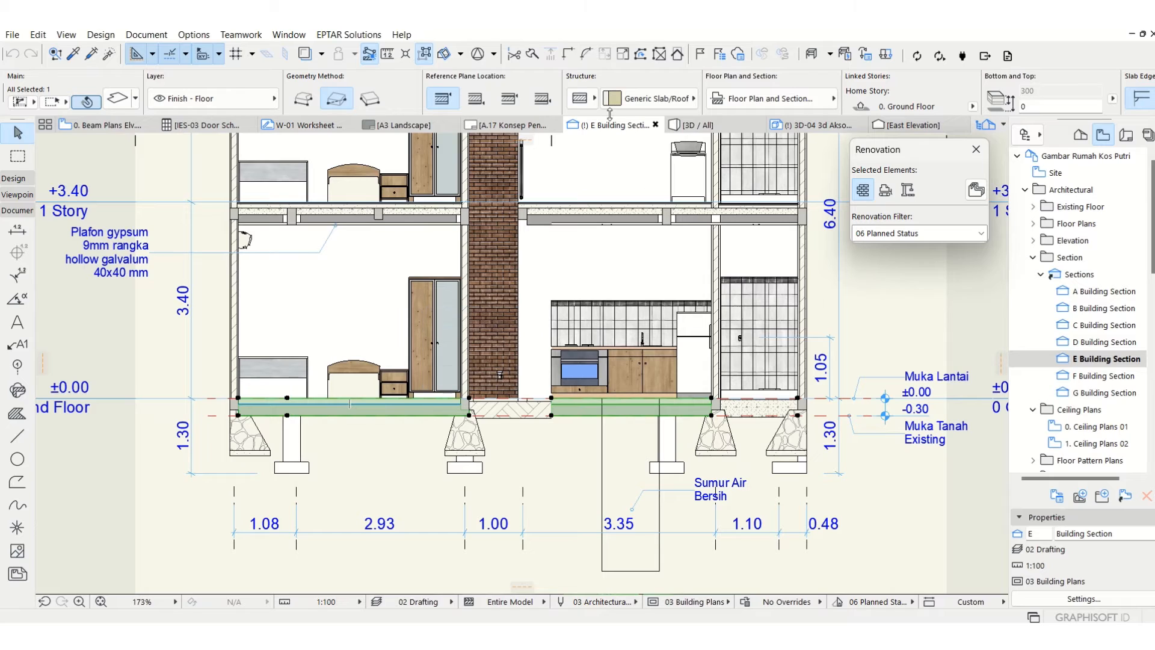
left_click(582, 98)
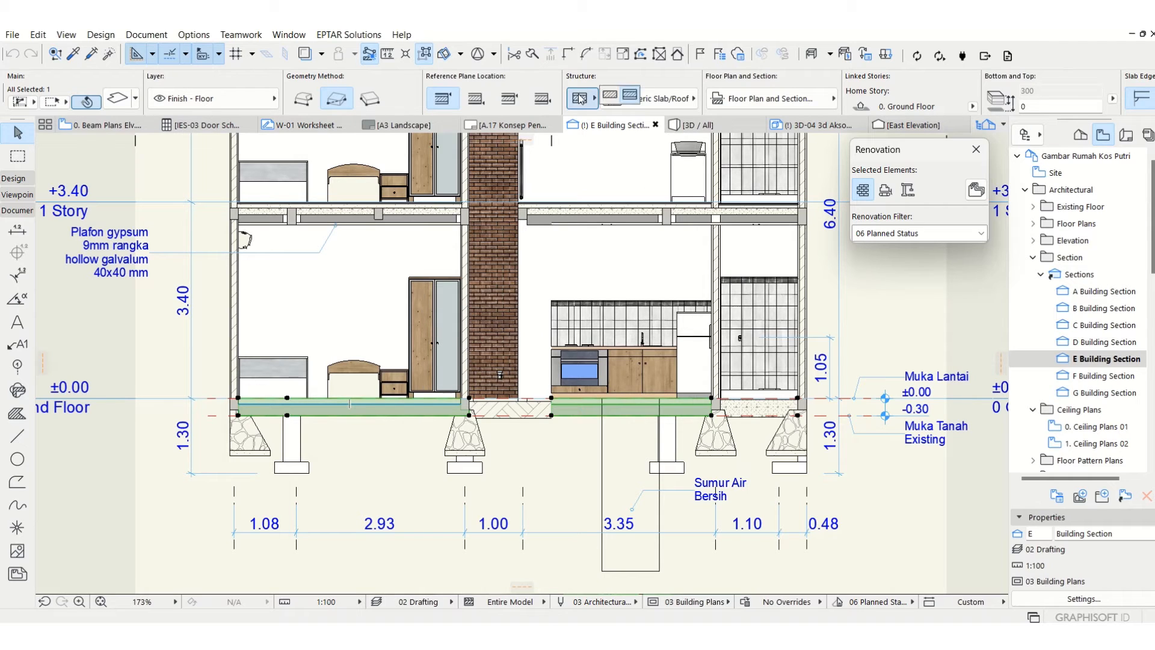
left_click(636, 100)
left_click(637, 100)
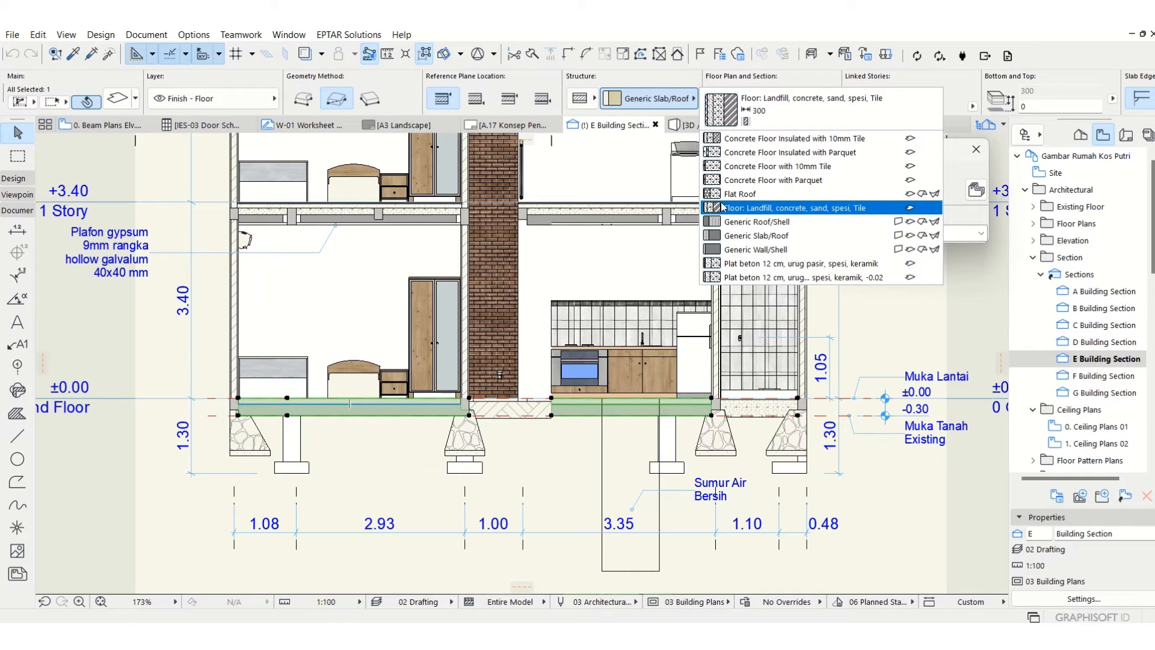
left_click(793, 210)
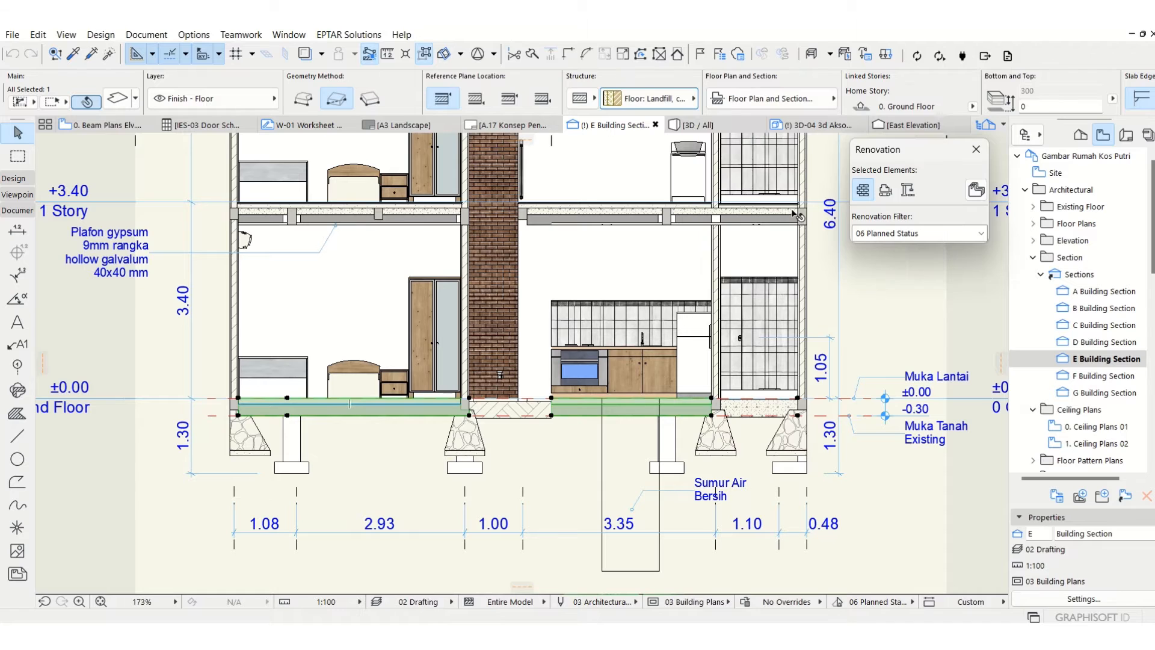
scroll(310, 444, "up", 8)
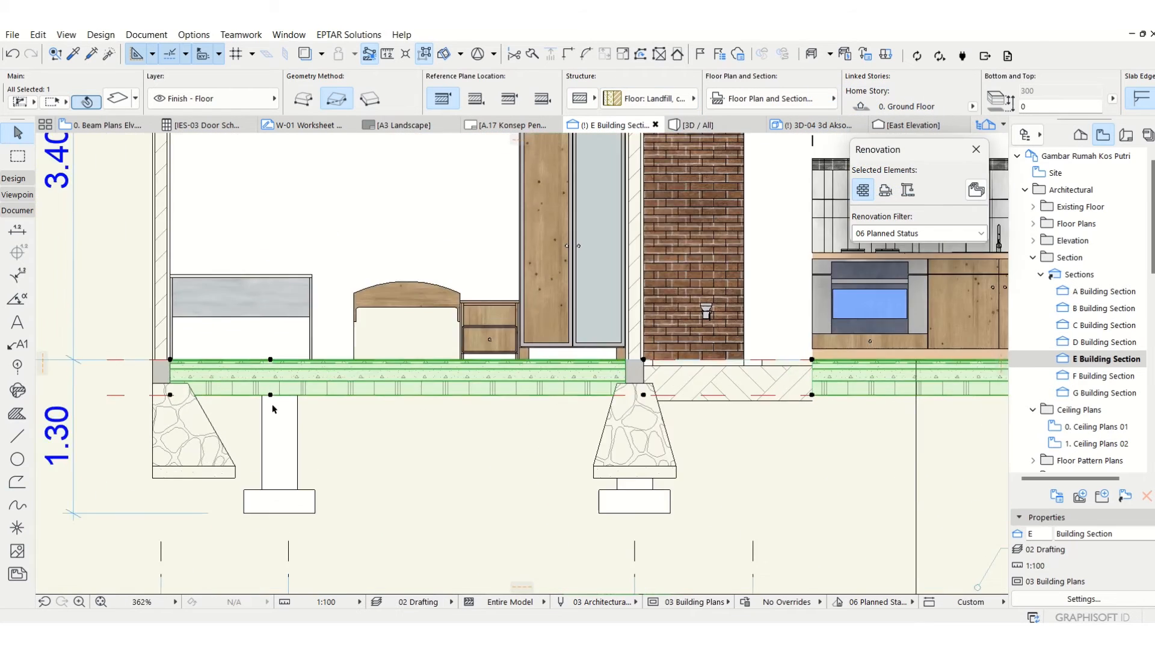
left_click(673, 391)
scroll(596, 385, "up", 2)
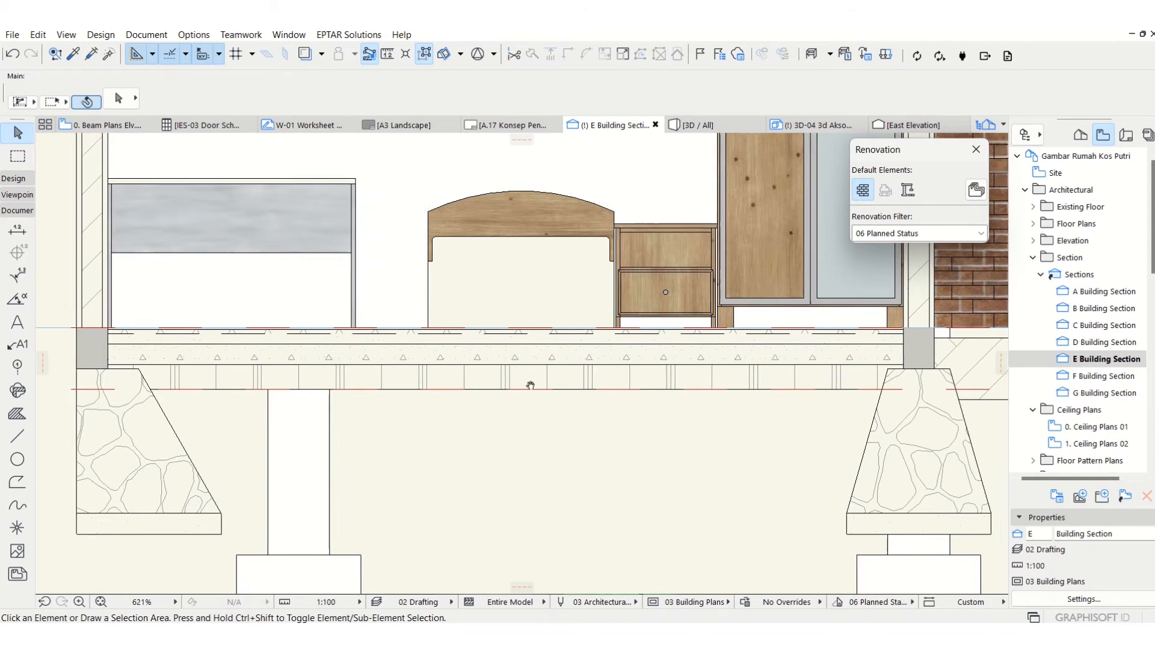
Change the hidden separator line below the Insulation - Mineral Hard skin to Solid Line in the floor composite and accept it.
scroll(449, 385, "up", 1)
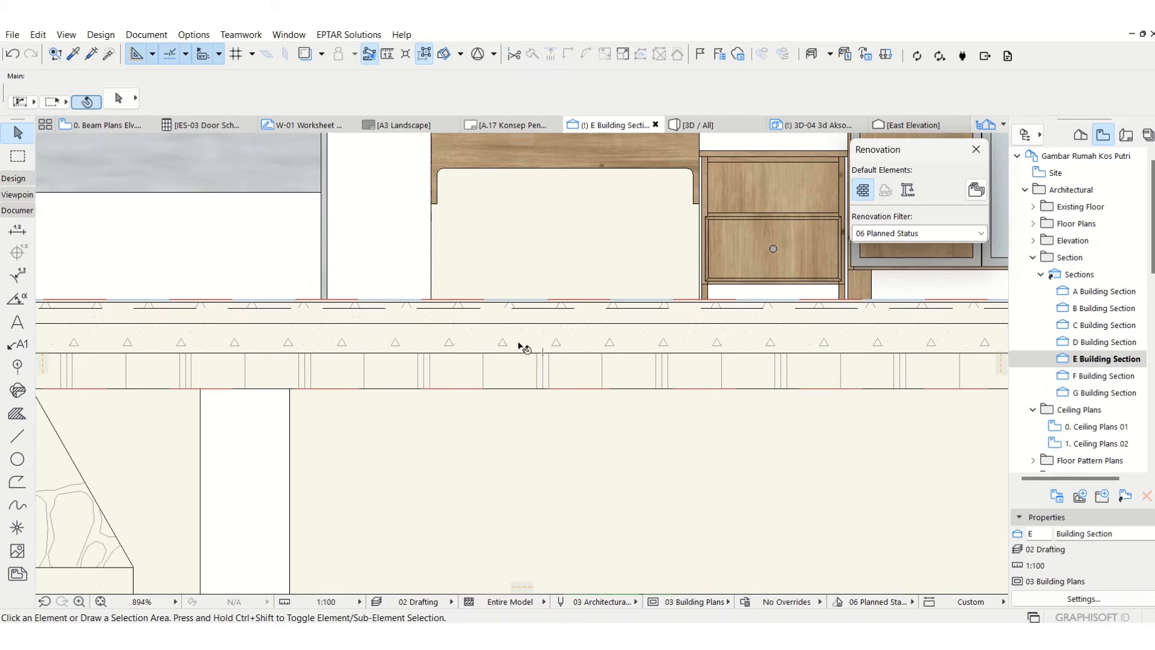
scroll(607, 352, "down", 2)
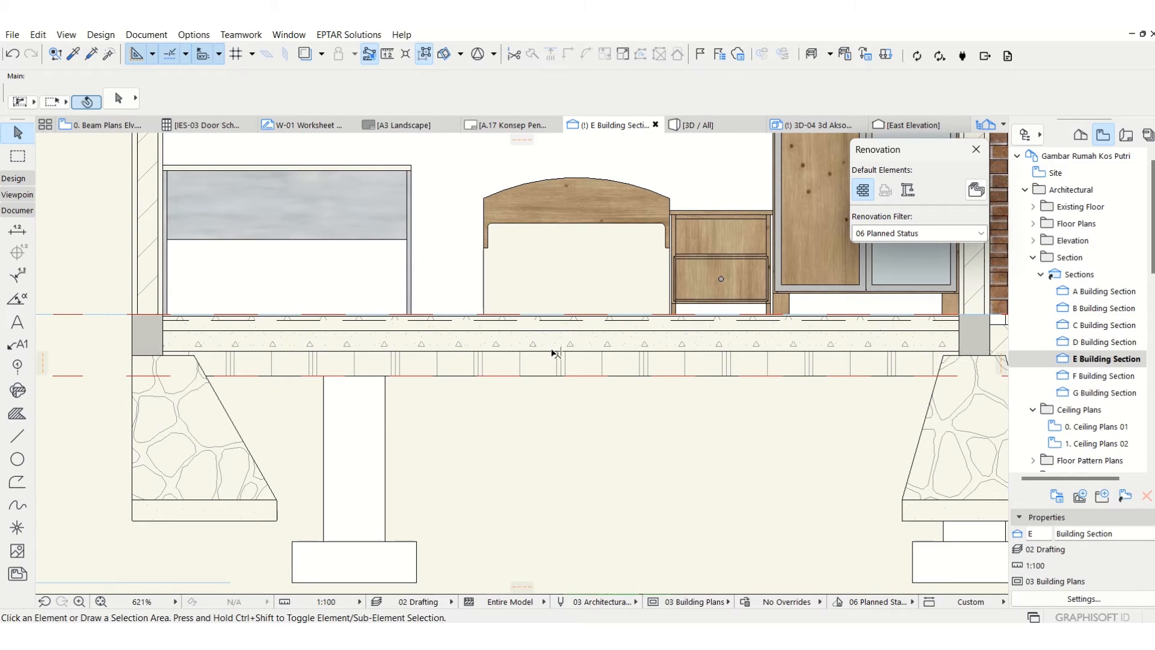
left_click(194, 35)
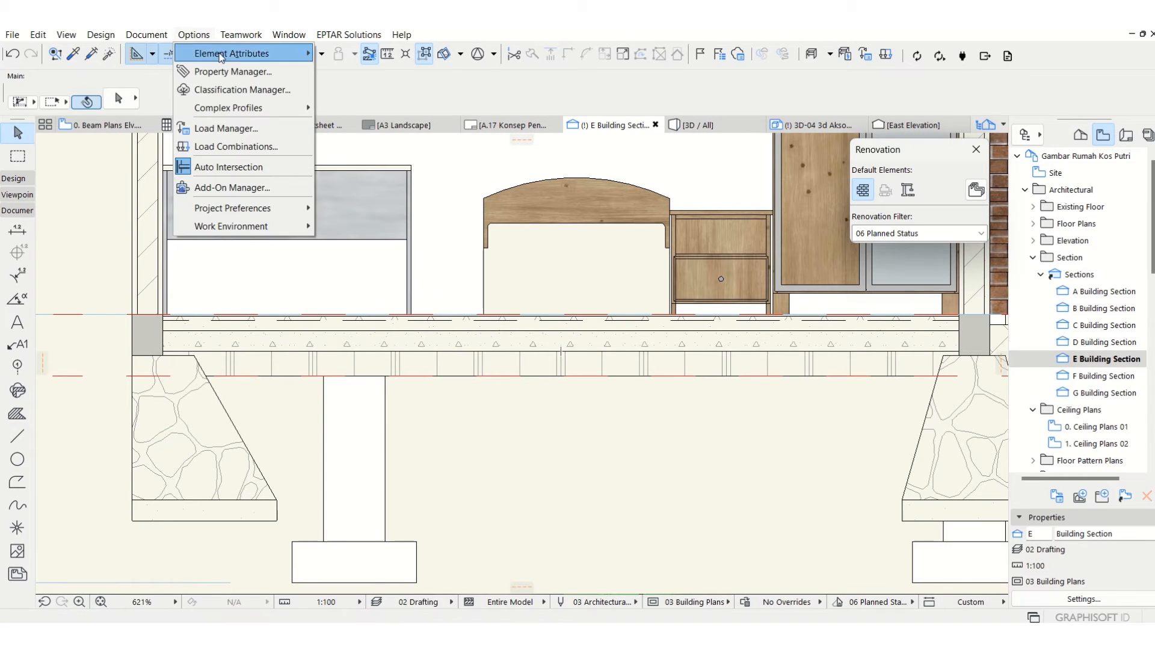
mouse_move(241, 52)
left_click(379, 163)
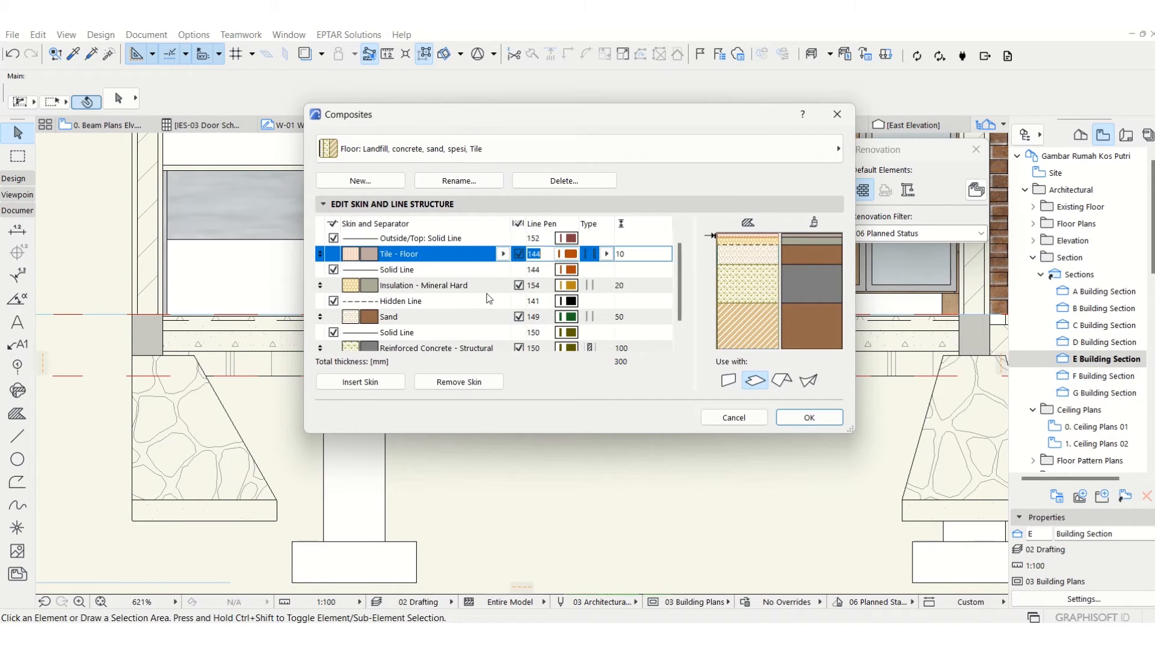
scroll(426, 299, "down", 1)
left_click(368, 258)
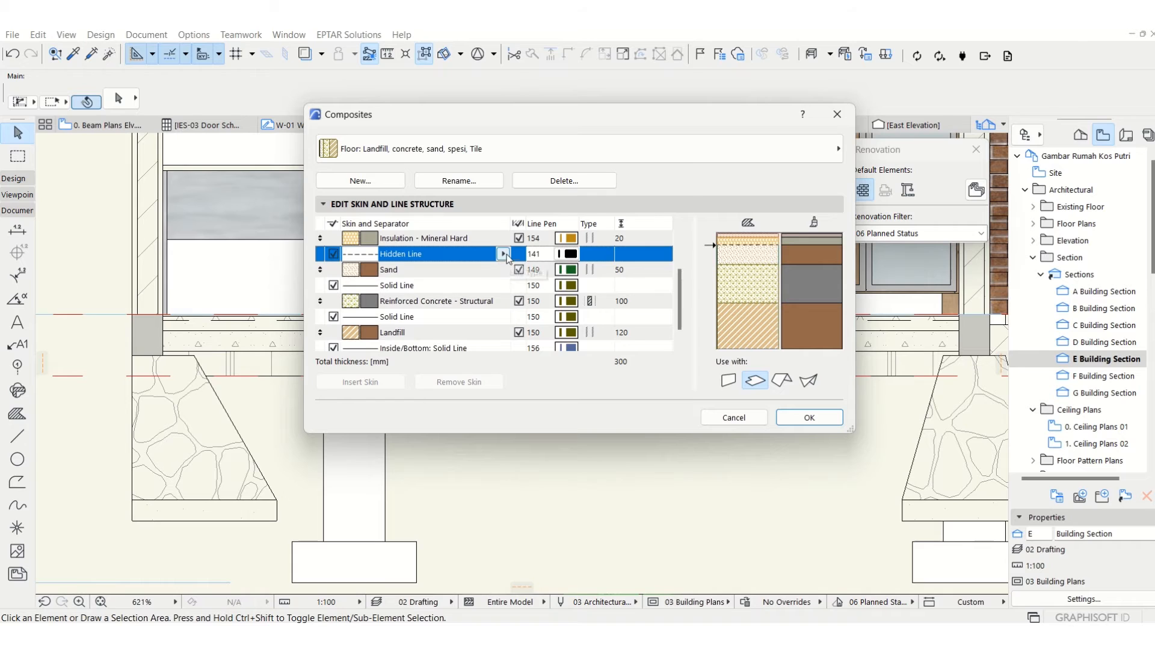
left_click(503, 254)
left_click(549, 190)
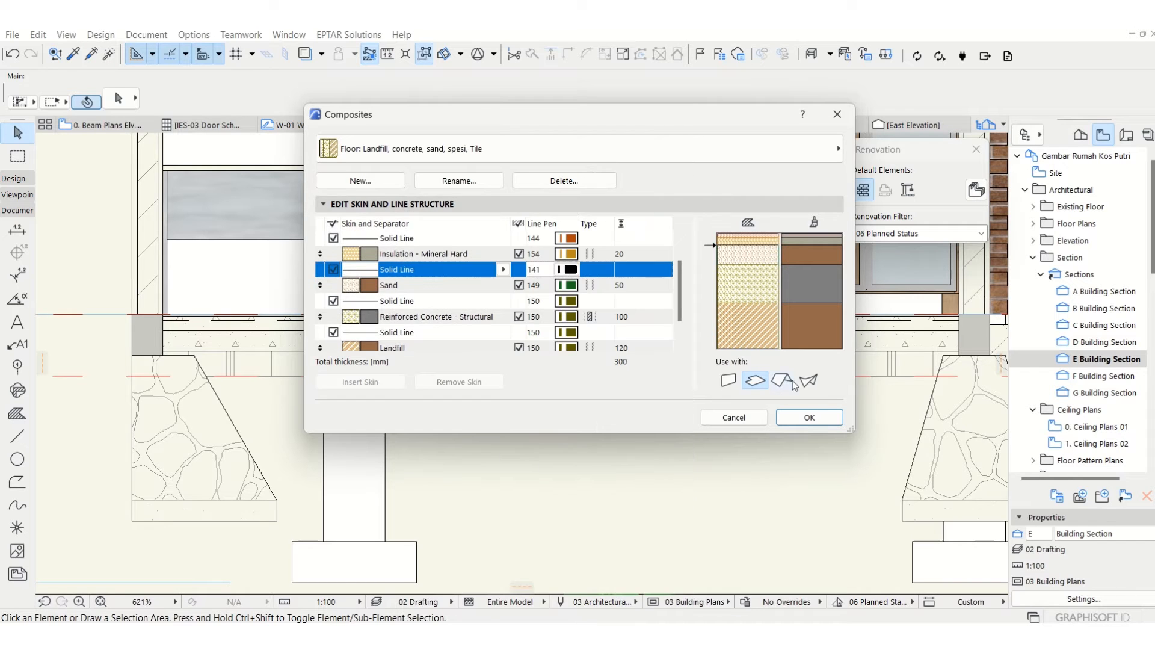
left_click(811, 416)
Copy the "Muka Lantai" label from its leader end onto the ground floor slab's surface in the bedroom with the bed.
scroll(443, 380, "down", 4)
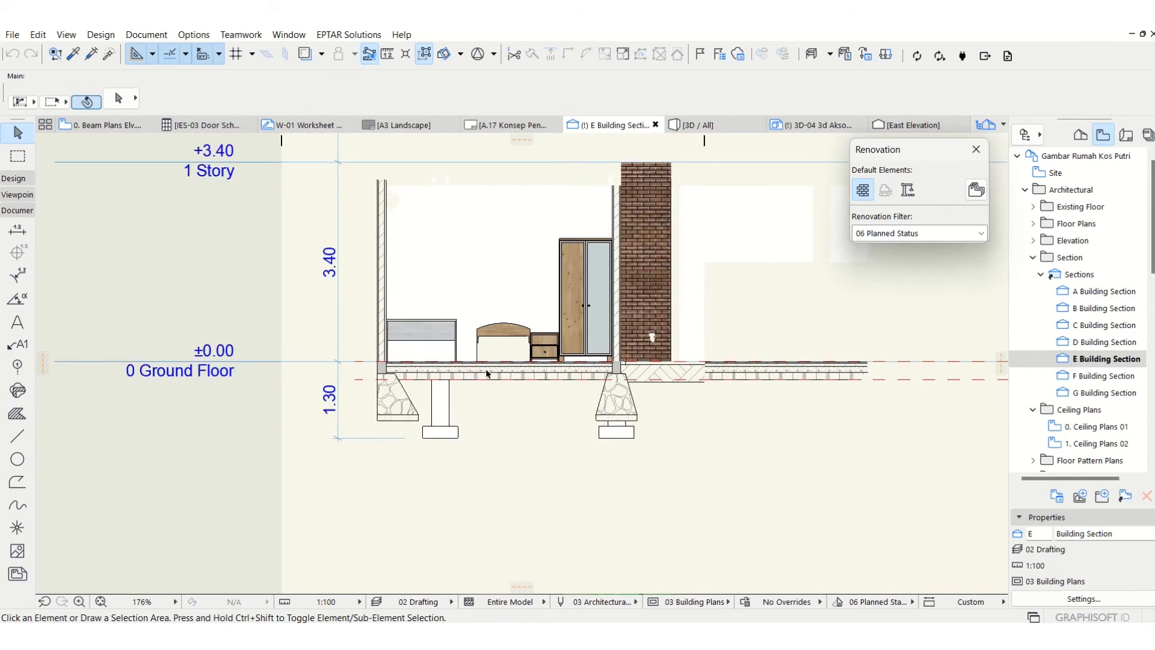
scroll(491, 385, "up", 1)
scroll(488, 384, "down", 1)
middle_click_drag(488, 383, 433, 428)
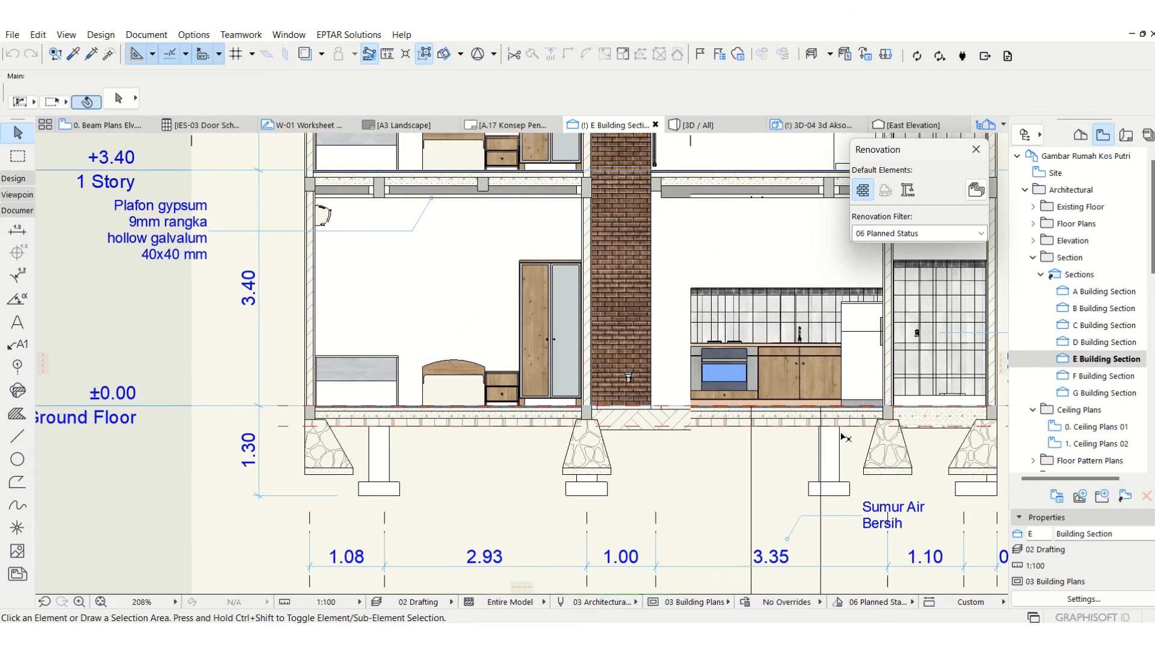
middle_click_drag(840, 433, 597, 409)
left_click(817, 353)
key("ctrl+shift+d")
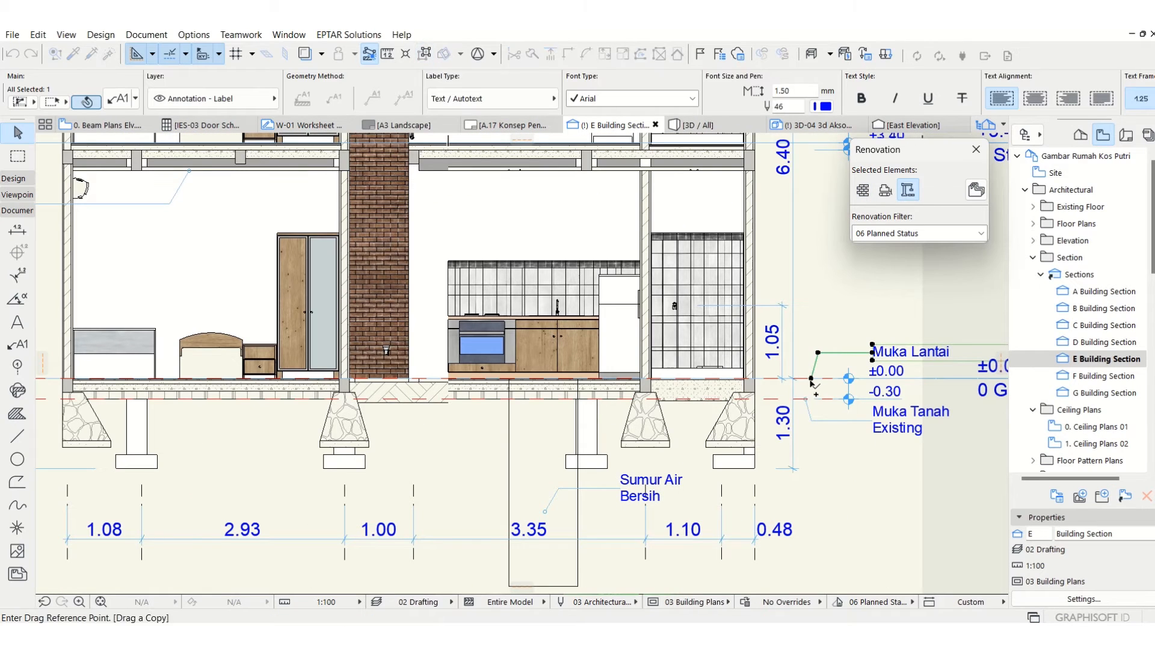
left_click(811, 379)
middle_click_drag(376, 377, 471, 521)
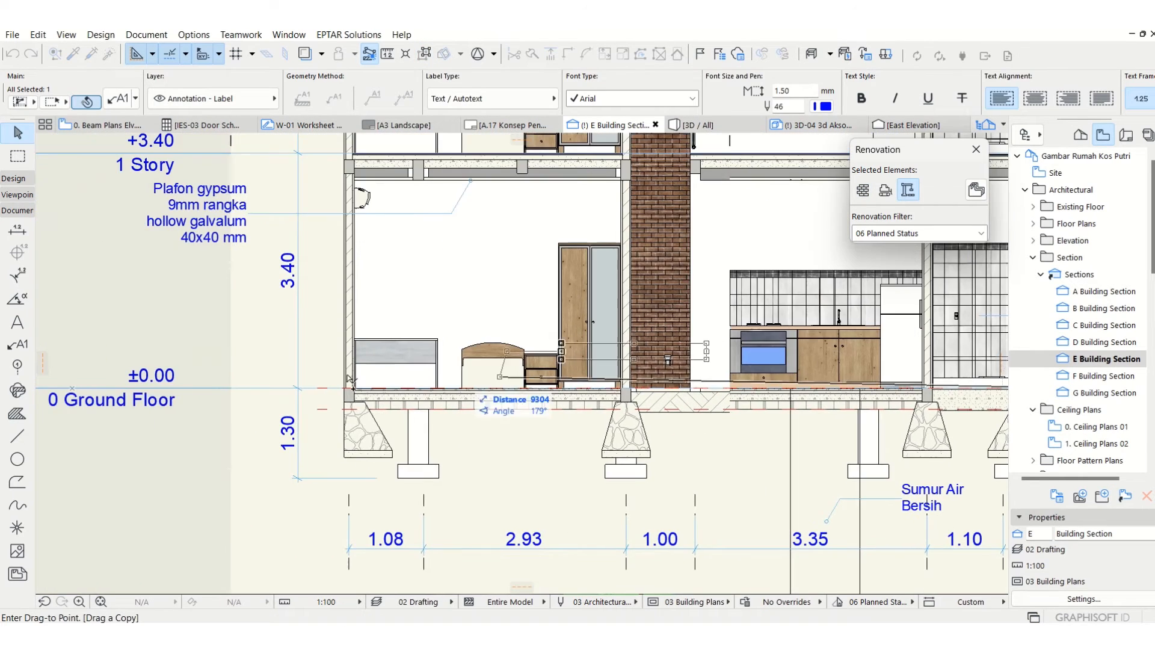
scroll(507, 413, "up", 5)
left_click(548, 398)
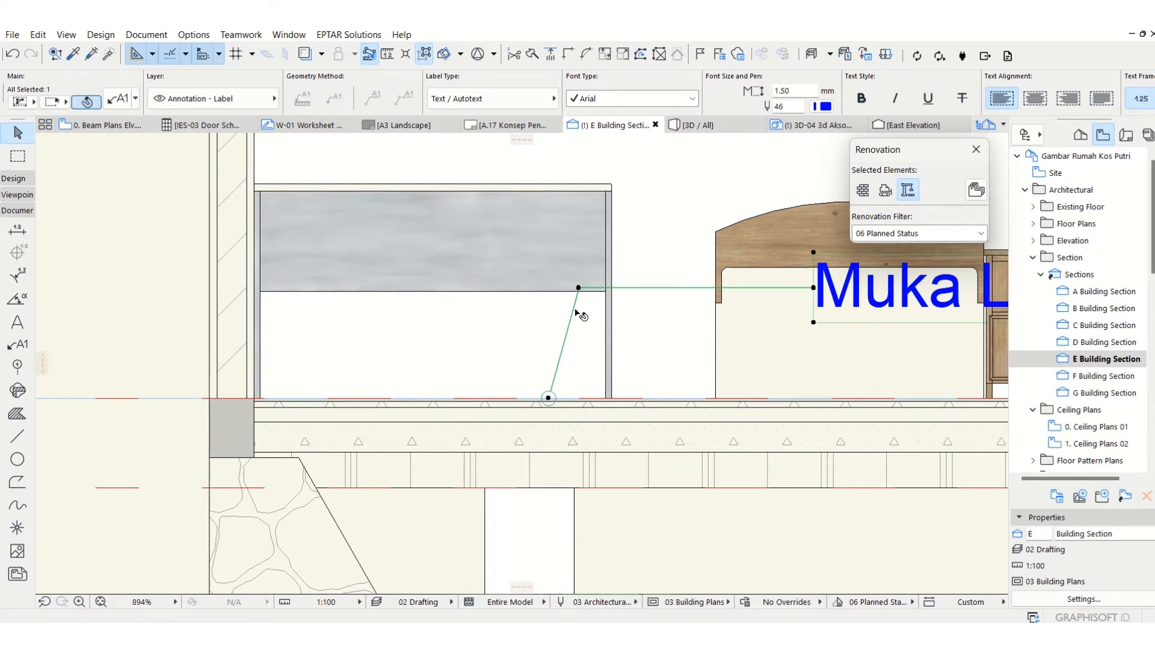
Raise the copied label with its leader running vertically above the slab and set its text size to 1.00 mm.
left_click(557, 348)
scroll(553, 346, "down", 3)
middle_click_drag(553, 346, 478, 409)
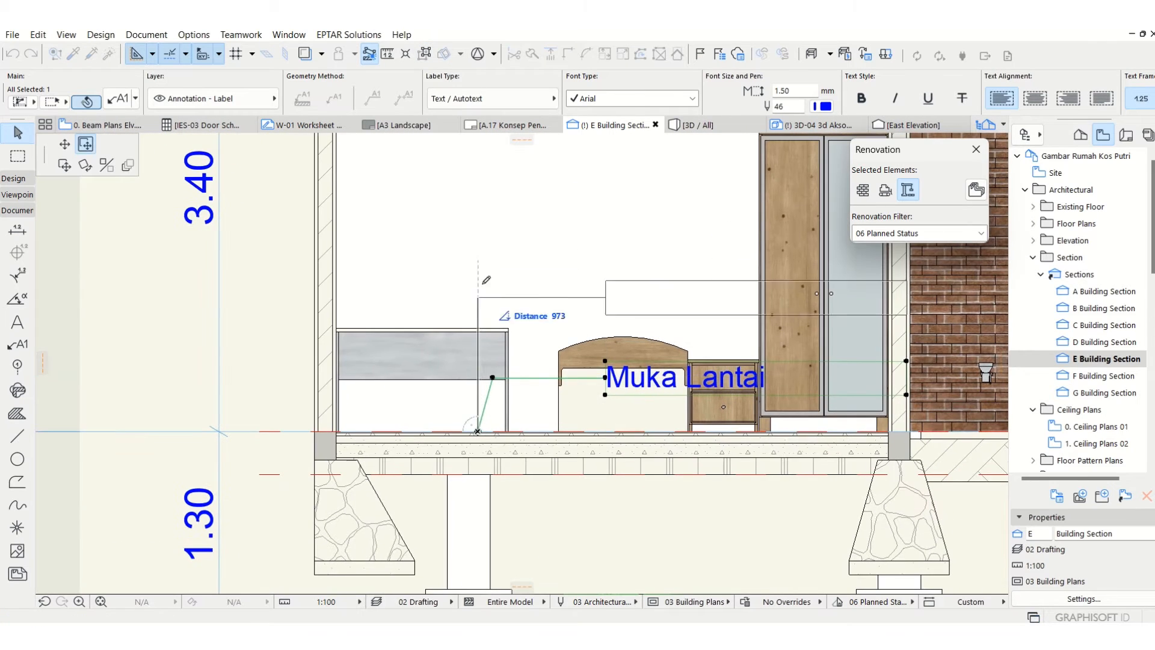
left_click(477, 258)
scroll(606, 259, "up", 2)
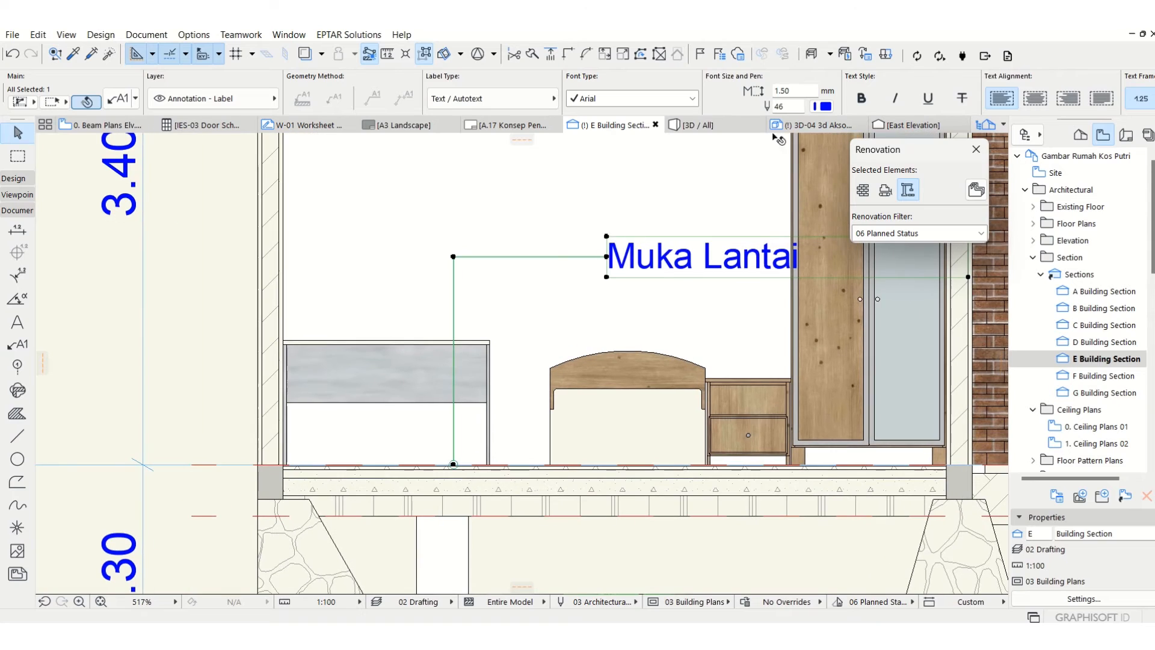
left_click(782, 90)
type("1")
key("Return")
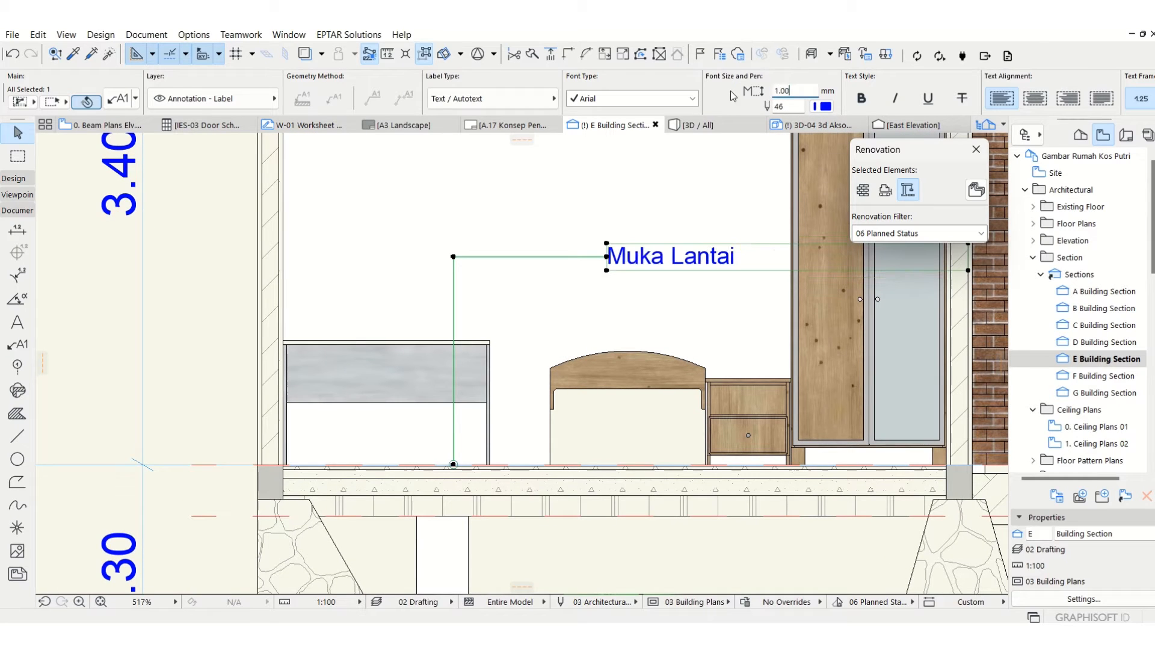
Move the copied label down so its leader ends in the landfill layer, and change its text to "Urug tanah dipadatkan".
left_click_drag(453, 464, 453, 505)
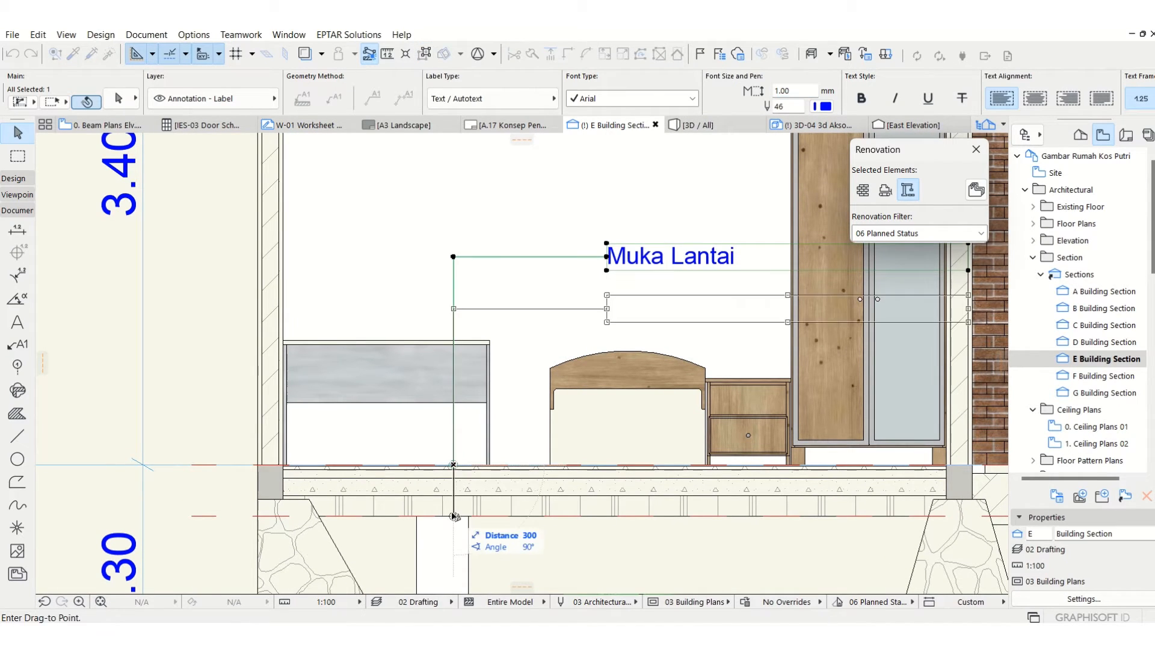
double_click(674, 304)
left_click_drag(737, 297, 478, 286)
type("urug ta")
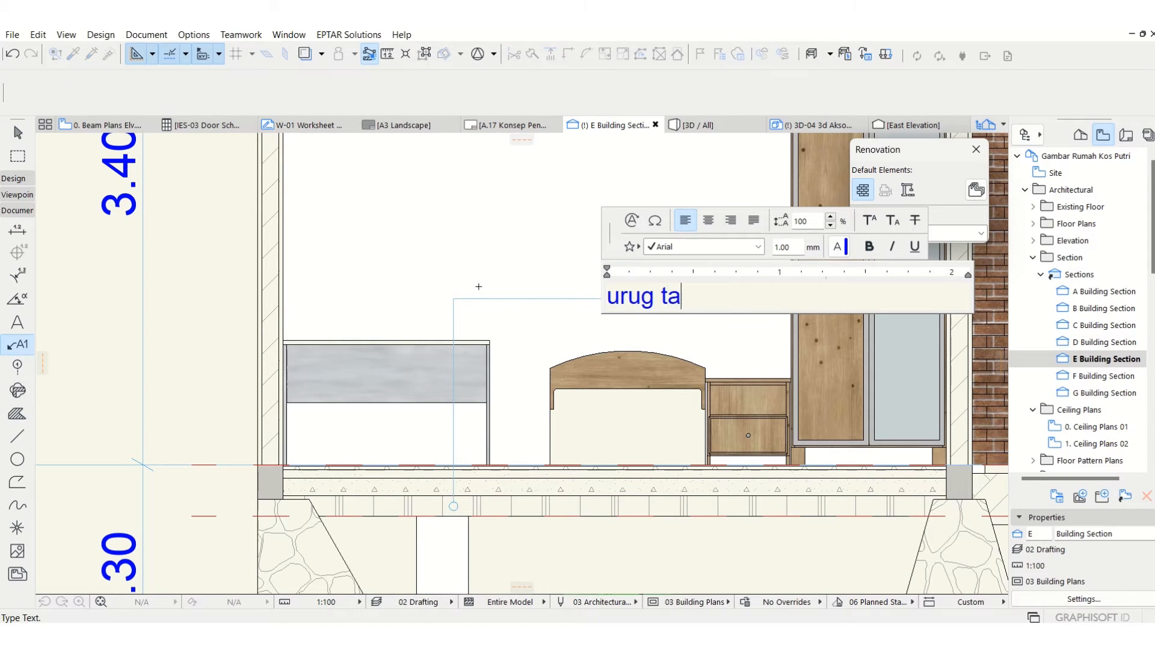
type("nah dipadatkan")
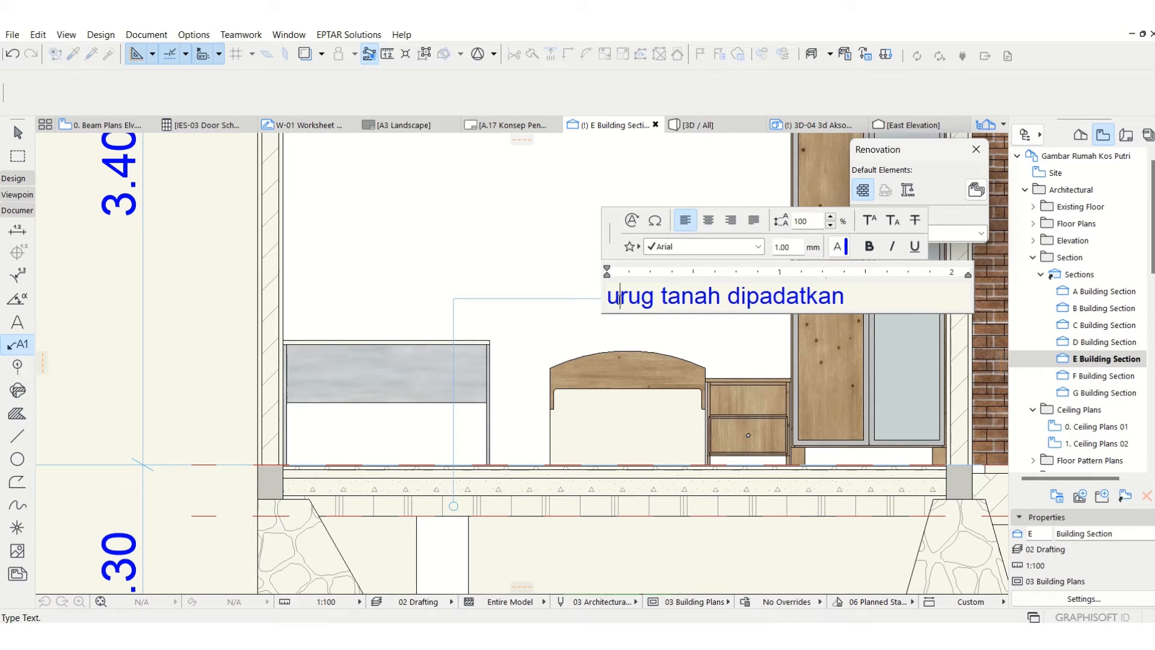
left_click_drag(619, 296, 597, 299)
type("U")
left_click(549, 263)
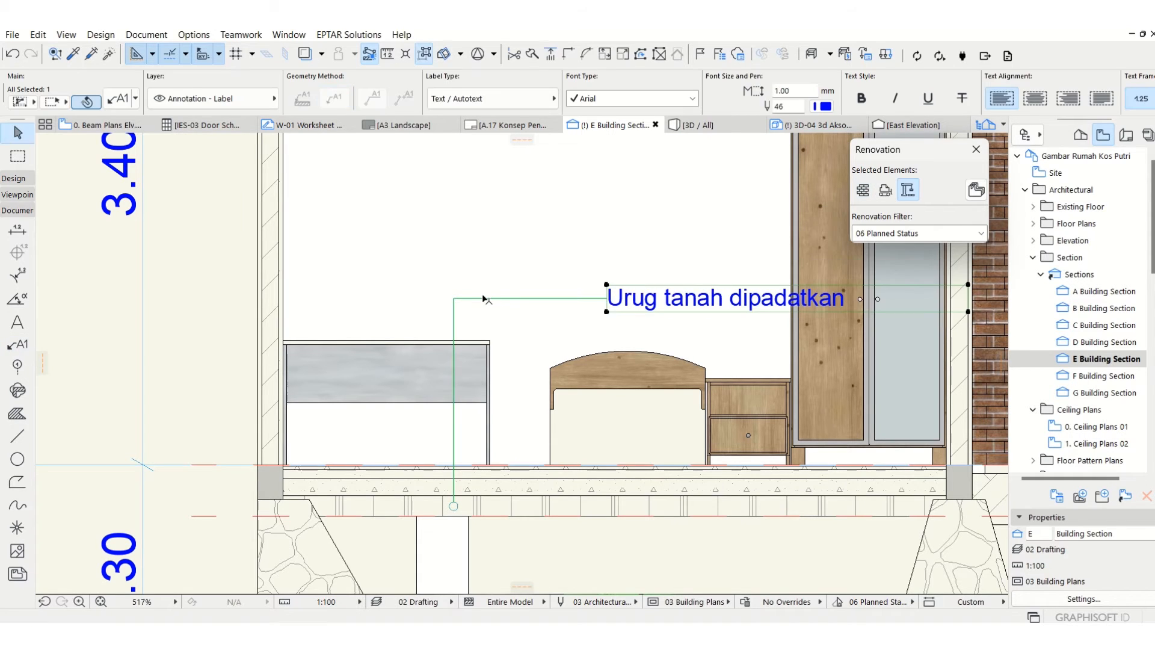
Copy the "Urug tanah dipadatkan" label up and left, with its leader ending in the concrete layer, and select all the copy's text for editing.
key("ctrl+d")
left_click(454, 506)
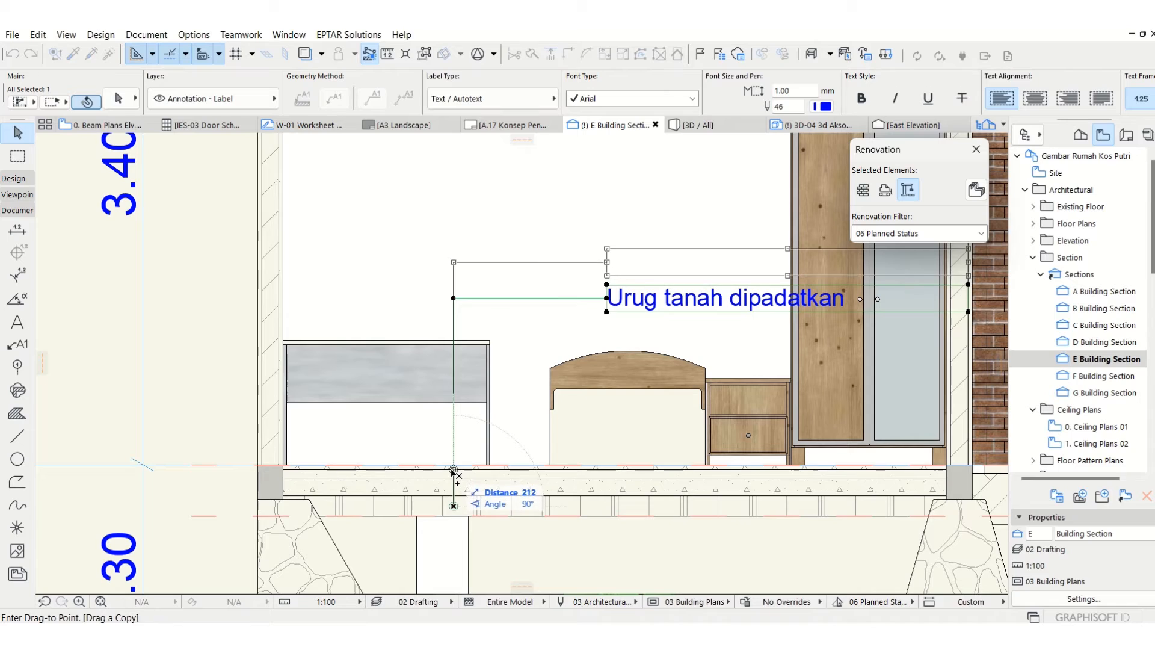
left_click(454, 470)
left_click(428, 484)
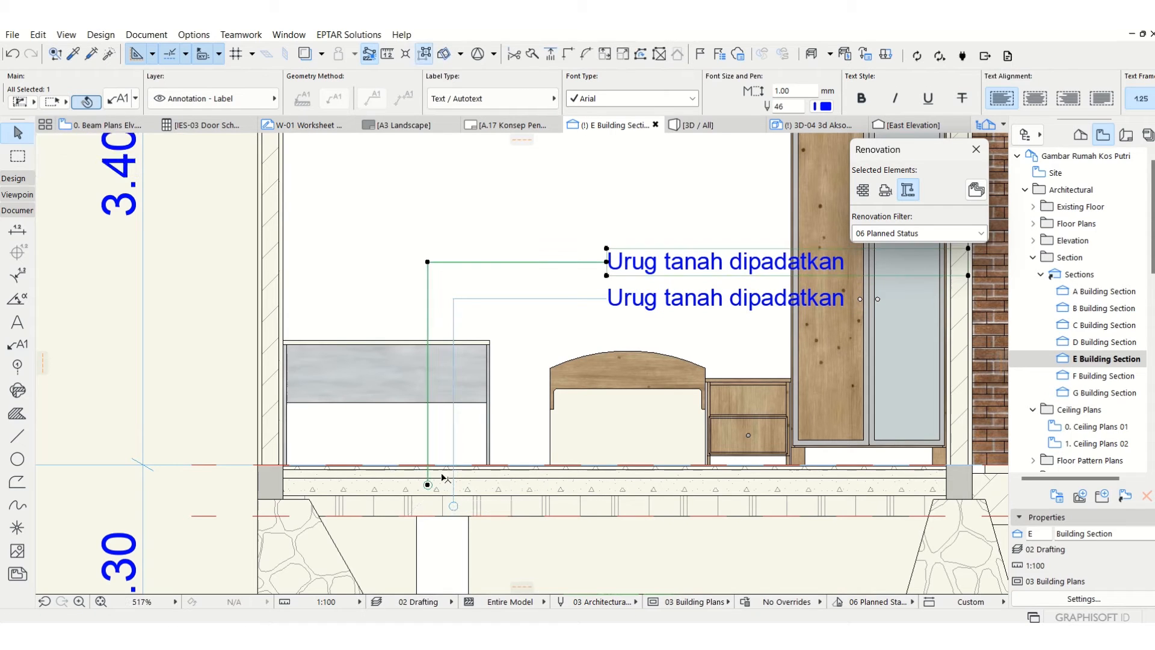
double_click(739, 262)
key("ctrl+a")
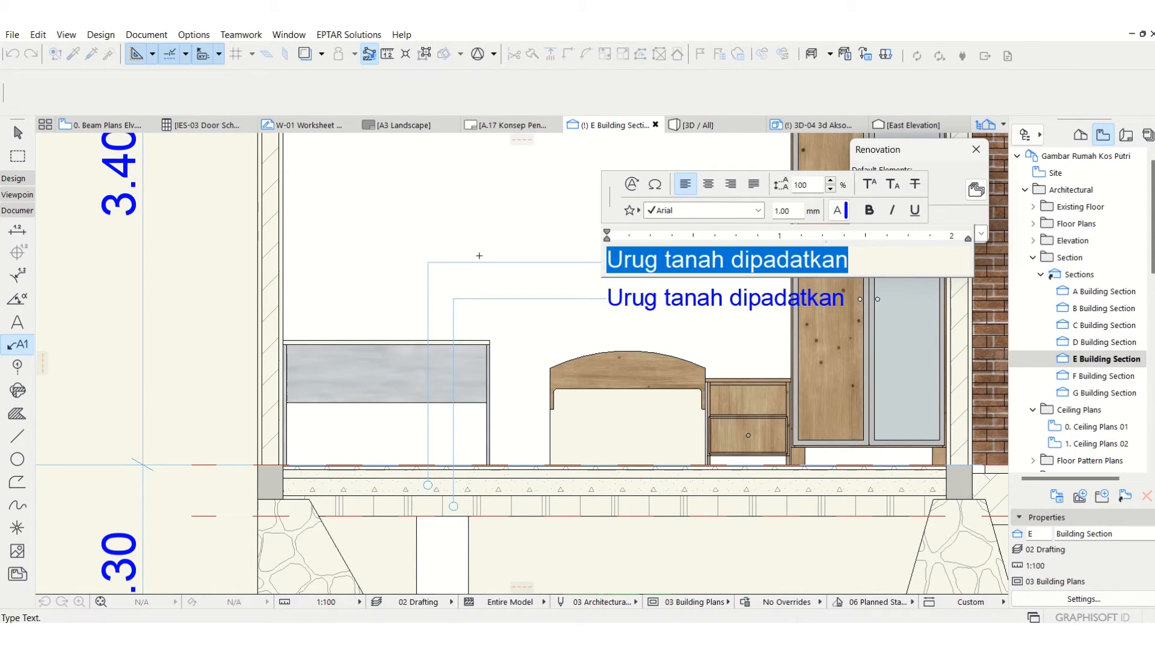
Replace the upper "Urug tanah dipadatkan" label text with "Cor beton tebal 100 mm".
type("Cor beton")
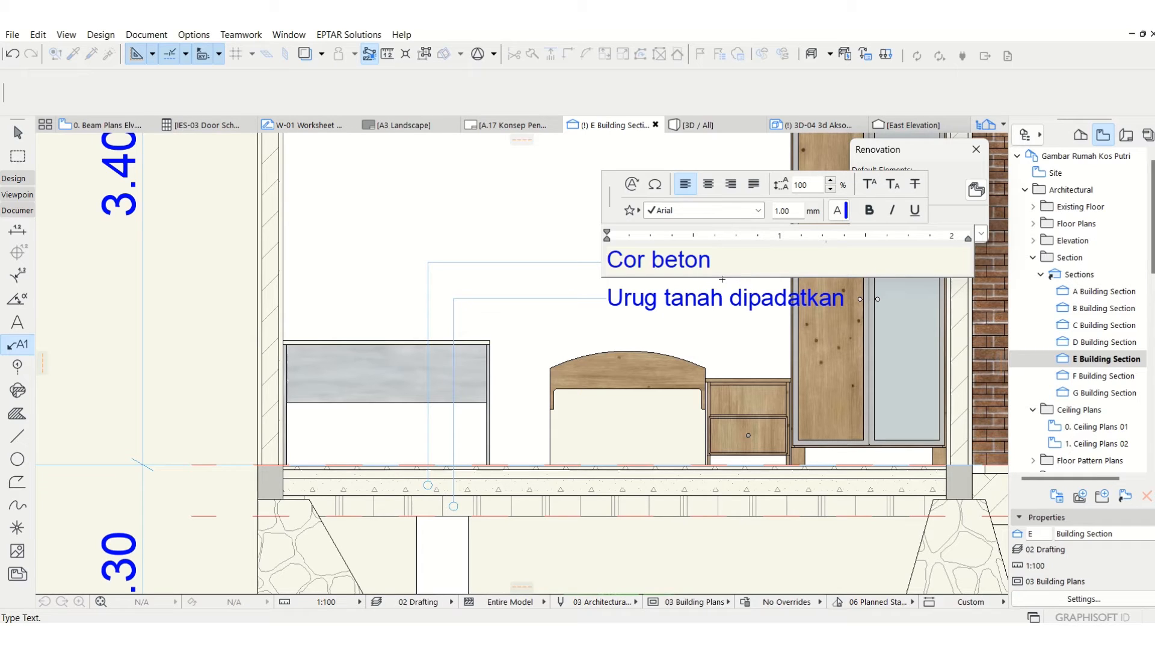
type("tebal 100 mm")
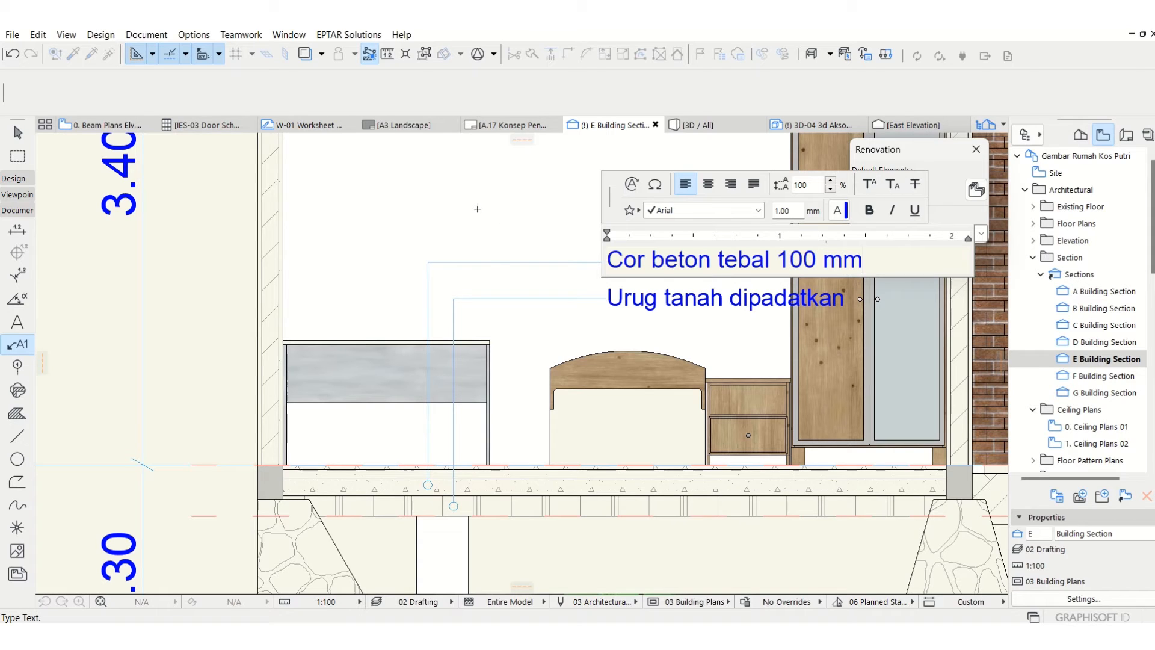
left_click(477, 208)
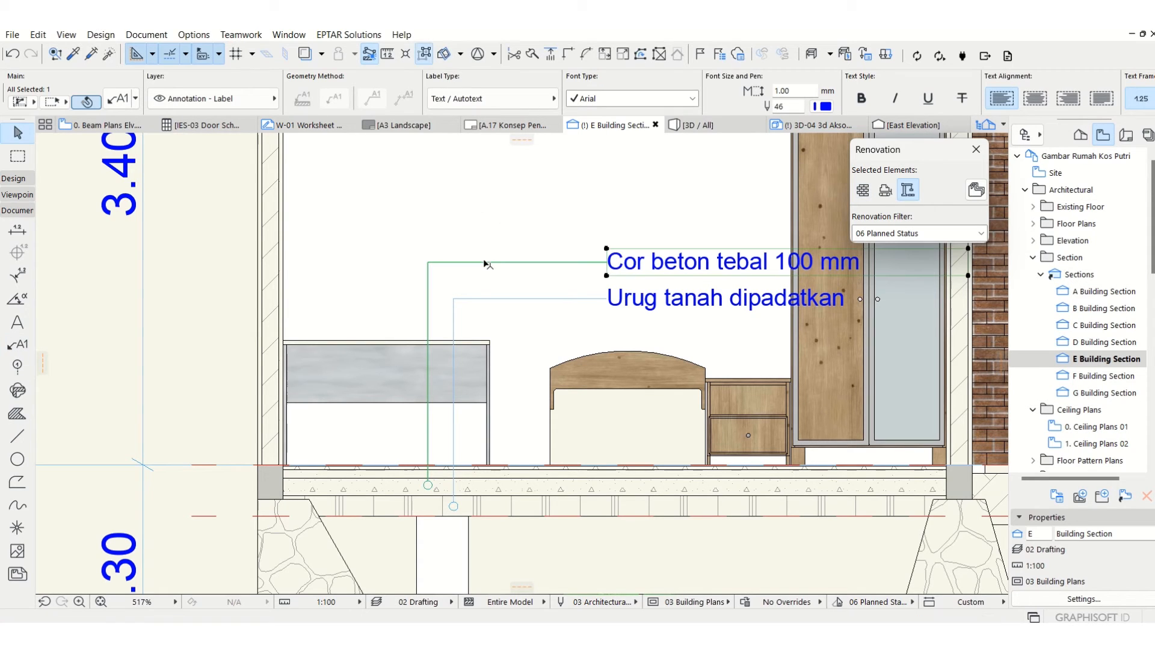
Copy the concrete label directly above itself and move the copy's leader end onto the sand layer of the floor.
left_click(428, 485)
scroll(428, 485, "up", 3)
scroll(427, 485, "down", 2)
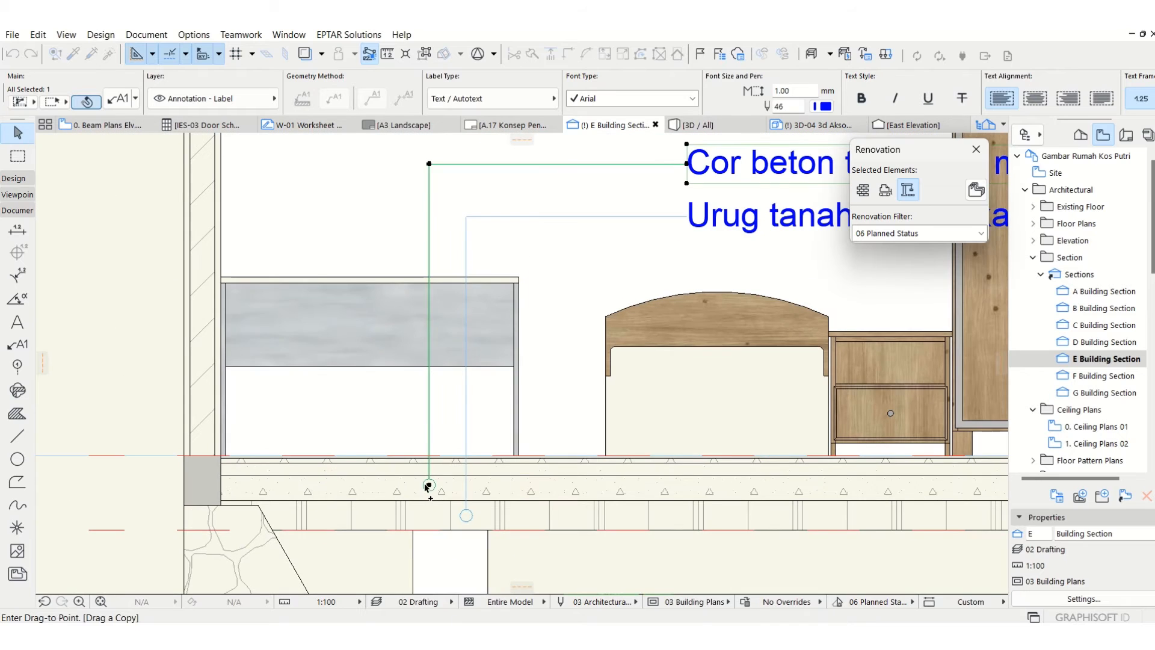
scroll(427, 484, "down", 1)
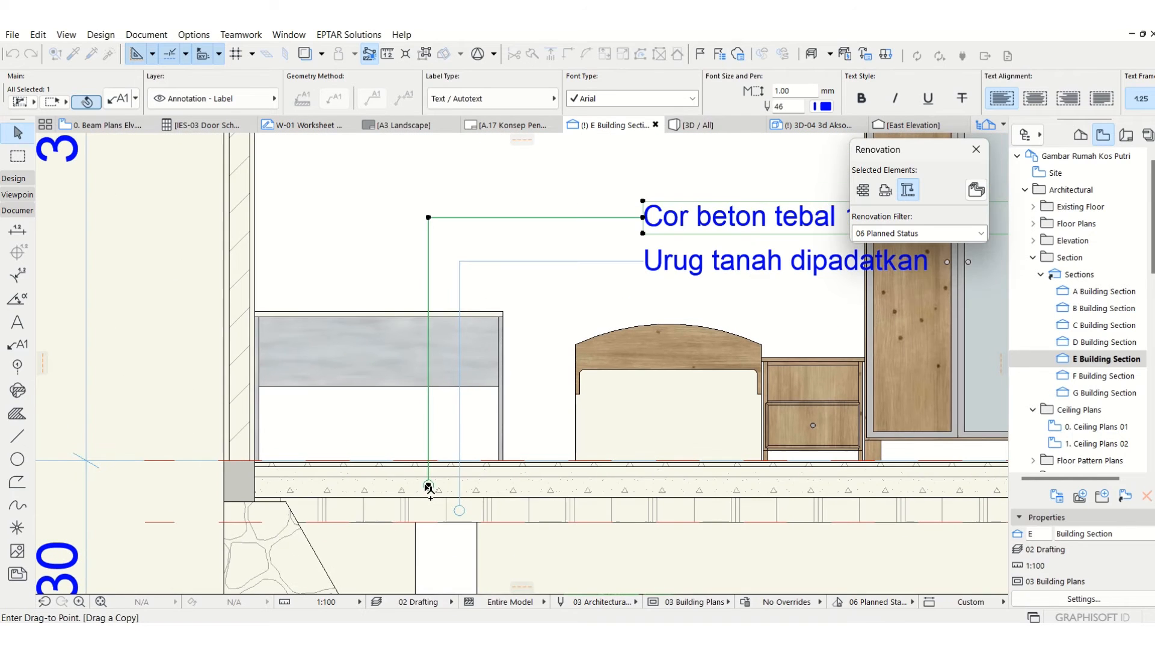
left_click(428, 445)
left_click(429, 445)
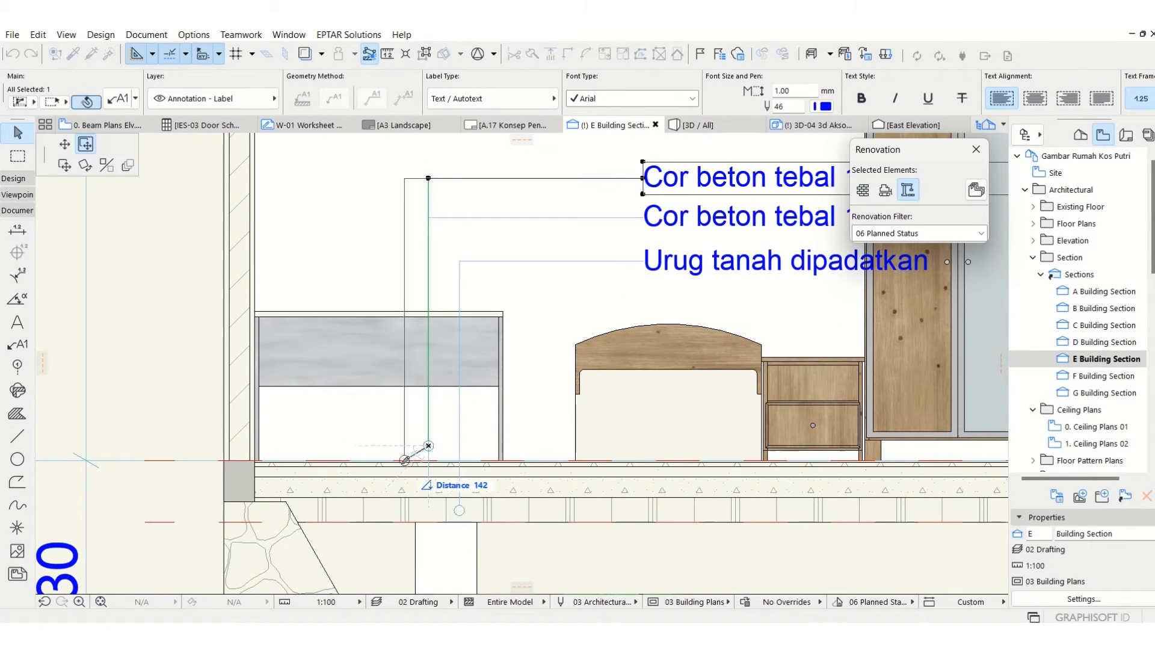
scroll(401, 464, "up", 3)
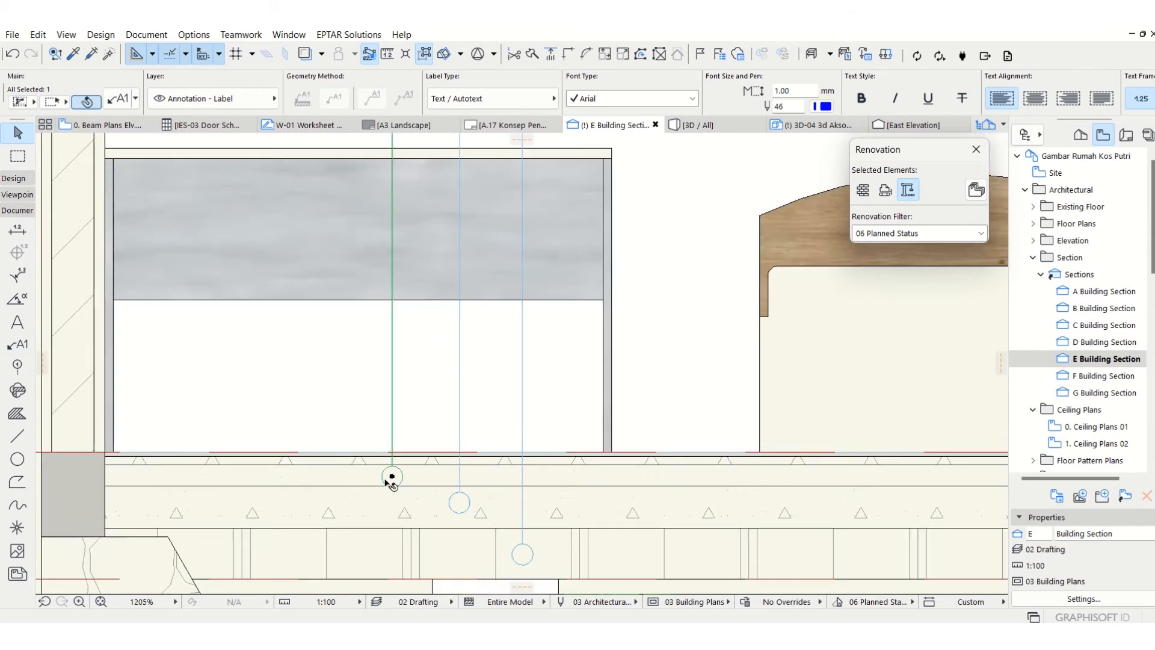
Change the topmost label's text to "Urug pasir 50 mm".
scroll(391, 481, "down", 4)
double_click(641, 233)
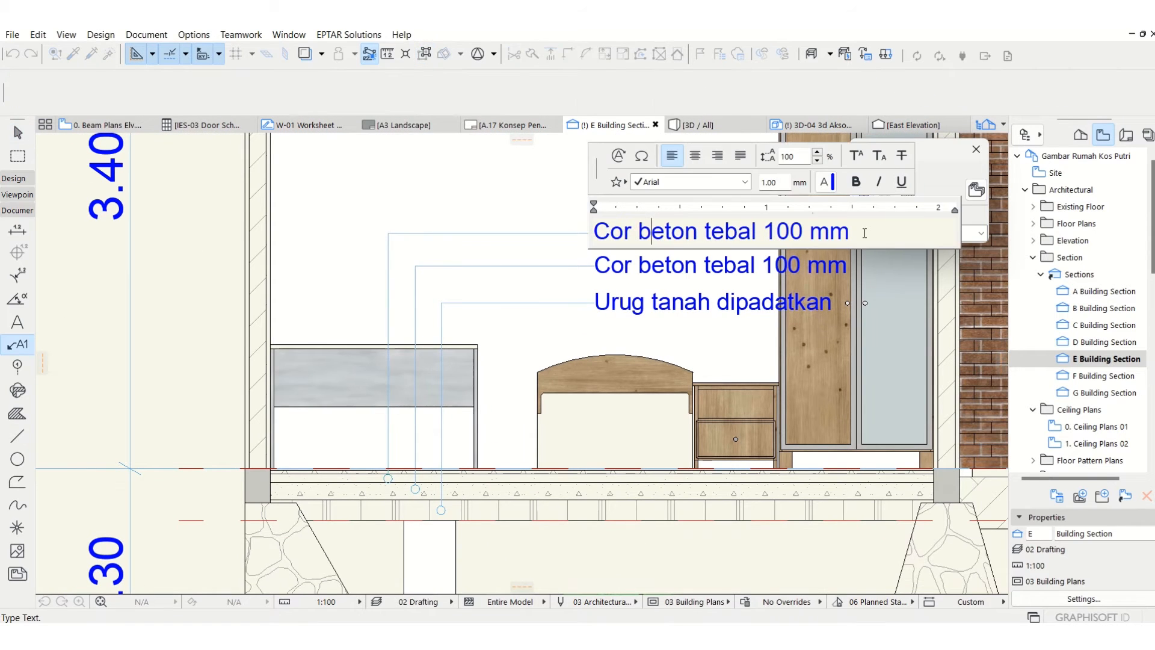
left_click_drag(867, 233, 586, 233)
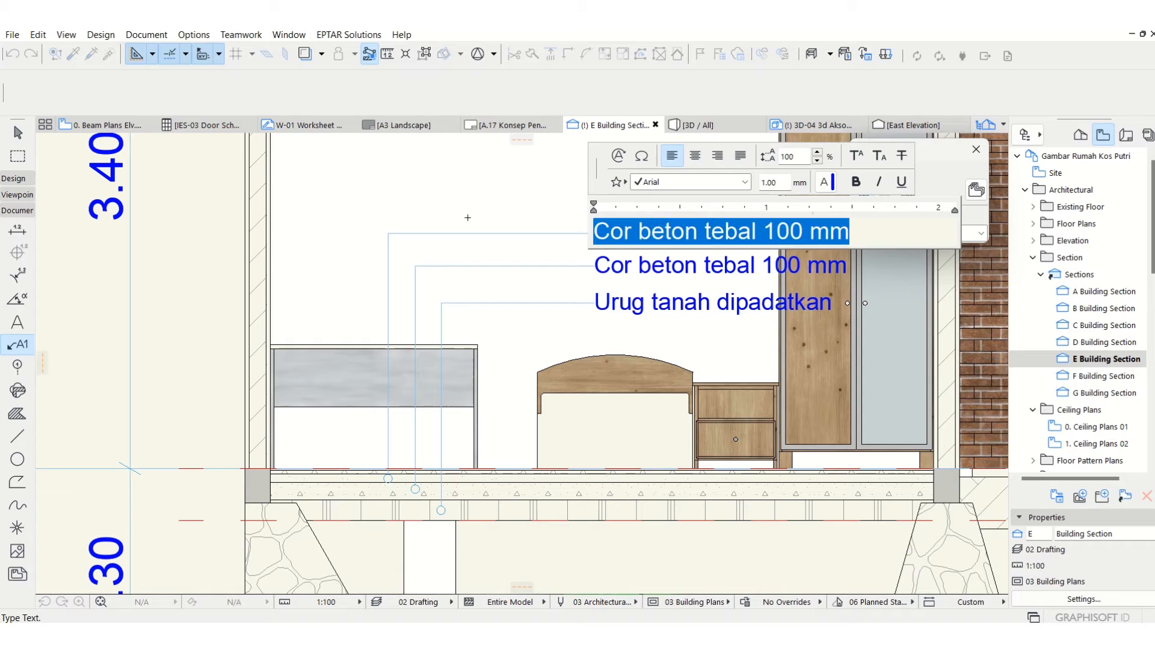
type("urug pasir")
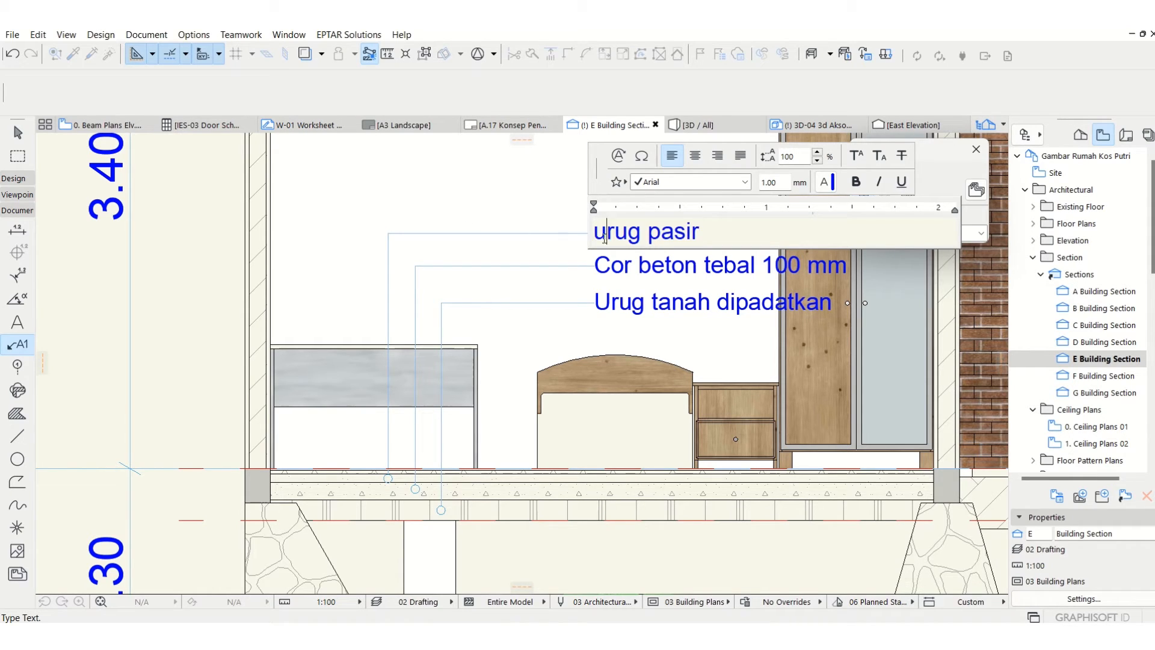
left_click_drag(605, 235, 599, 238)
type("U")
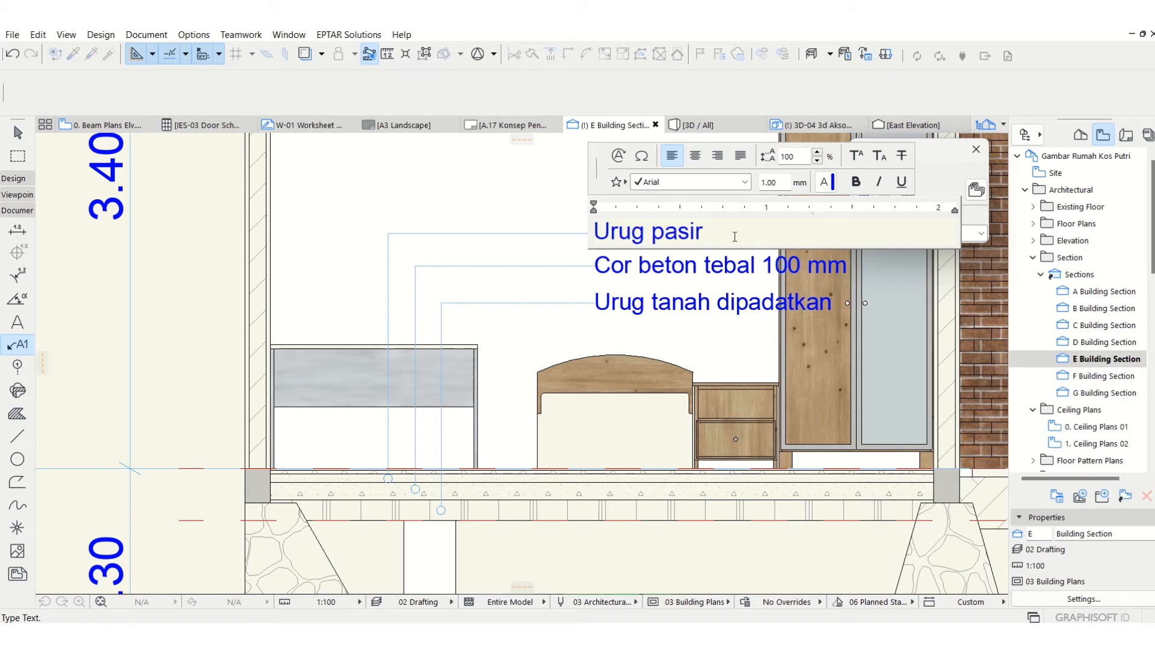
type(" 50 mm")
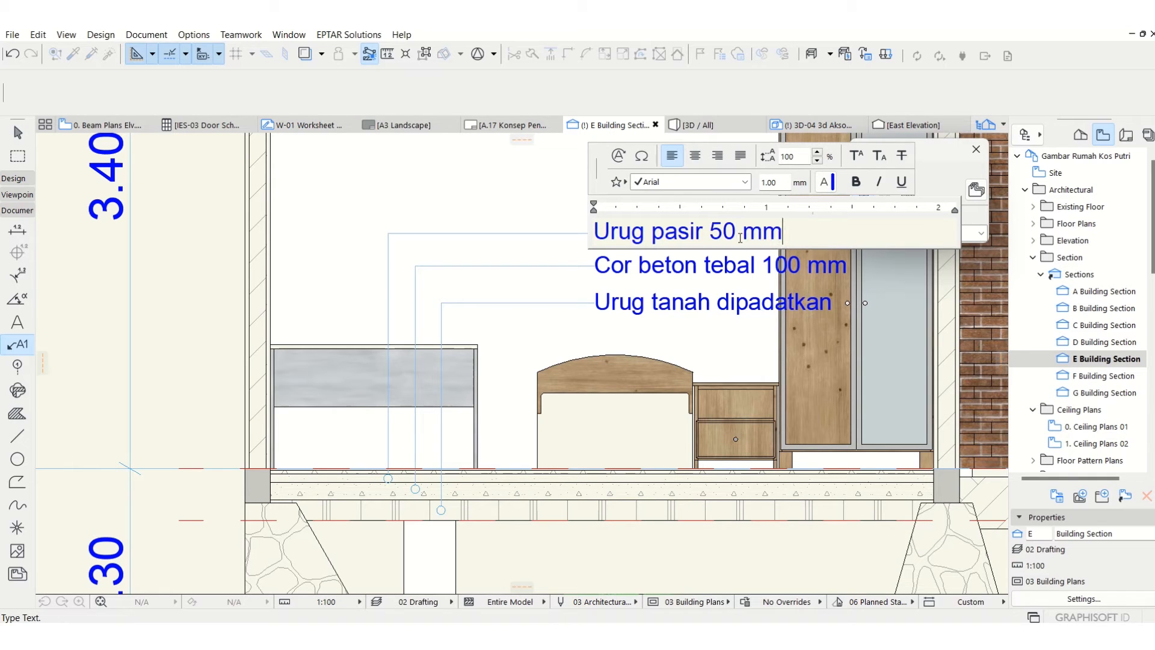
left_click(445, 235)
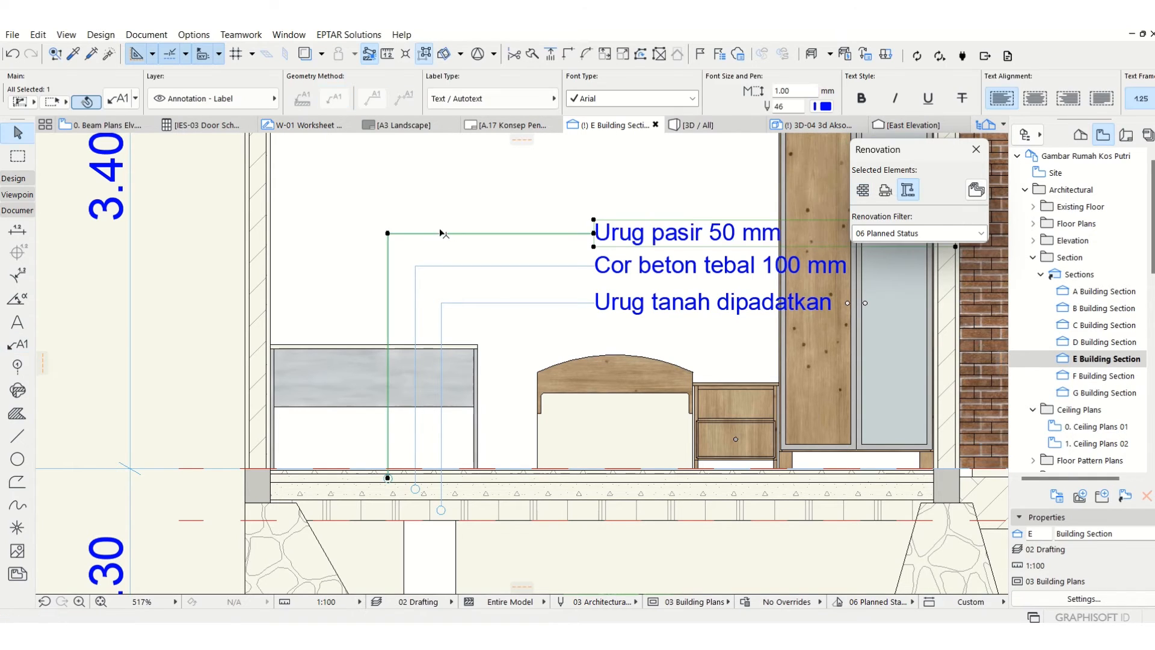
Copy the "Urug pasir 50 mm" label directly above itself and move the copy's leader end onto the thin mortar layer.
key("ctrl+shift+d")
left_click(593, 246)
left_click(593, 219)
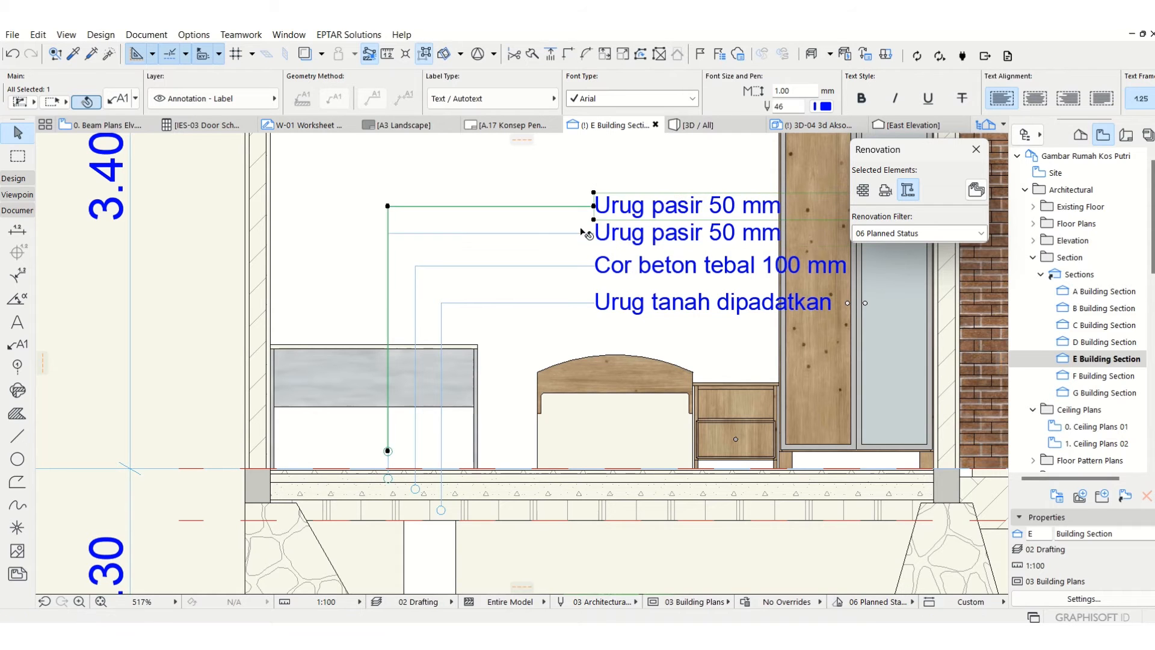
scroll(387, 451, "up", 5)
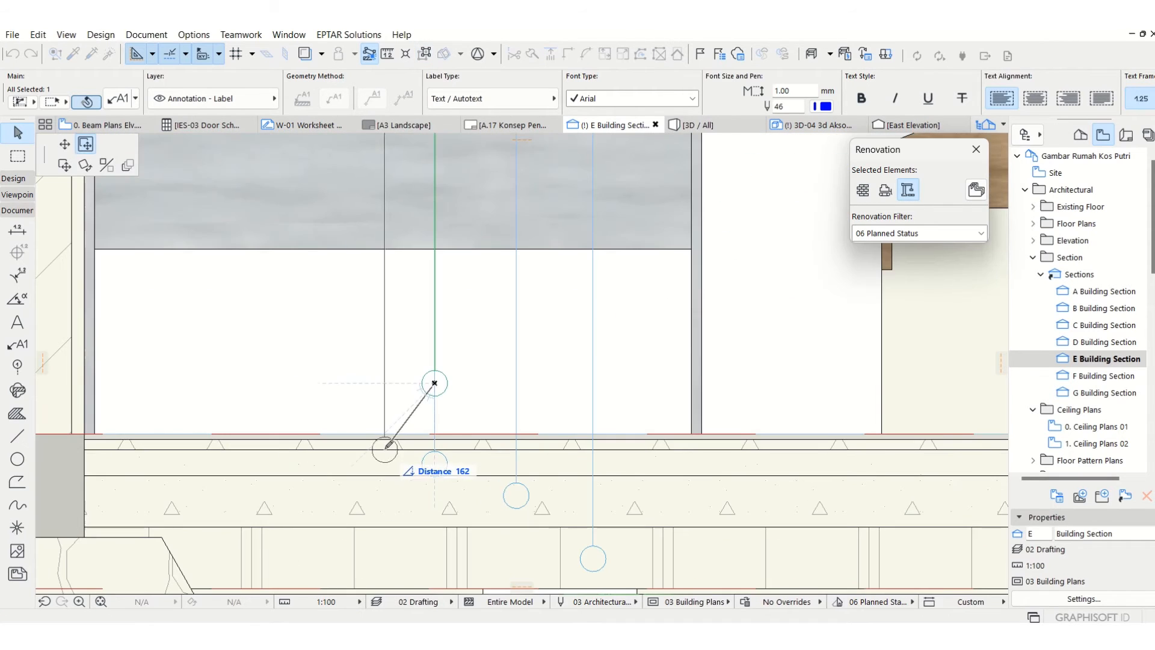
Change the topmost copied label's text to "Spesi 20 mm".
scroll(383, 449, "down", 6)
scroll(587, 271, "up", 2)
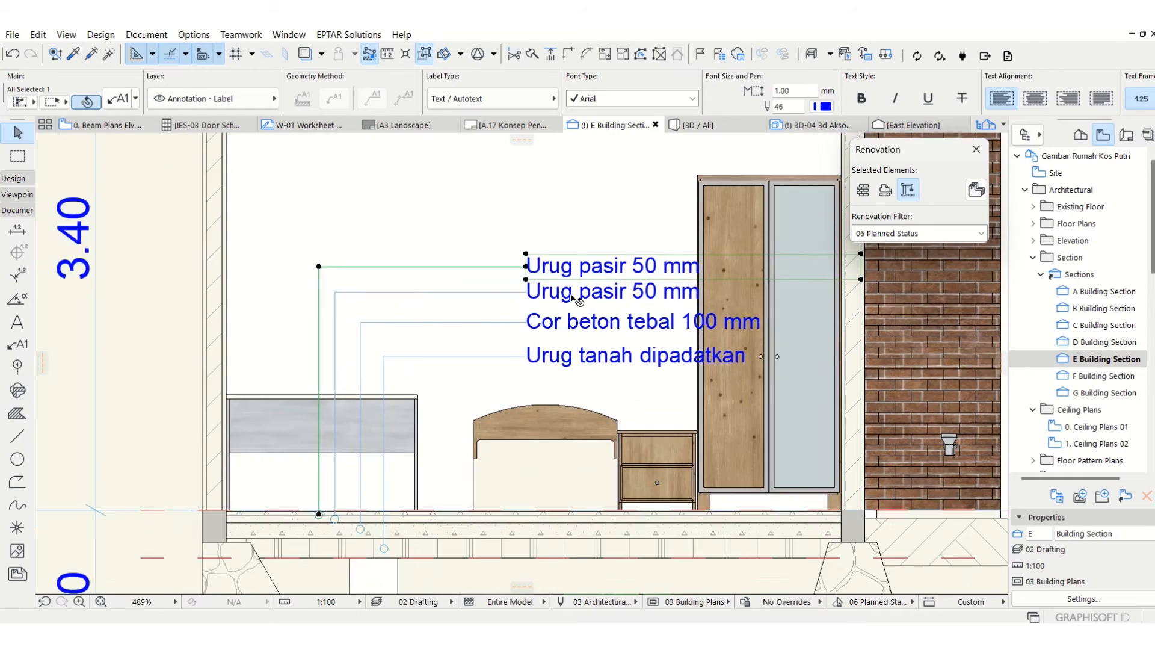
double_click(586, 271)
key("ctrl+a")
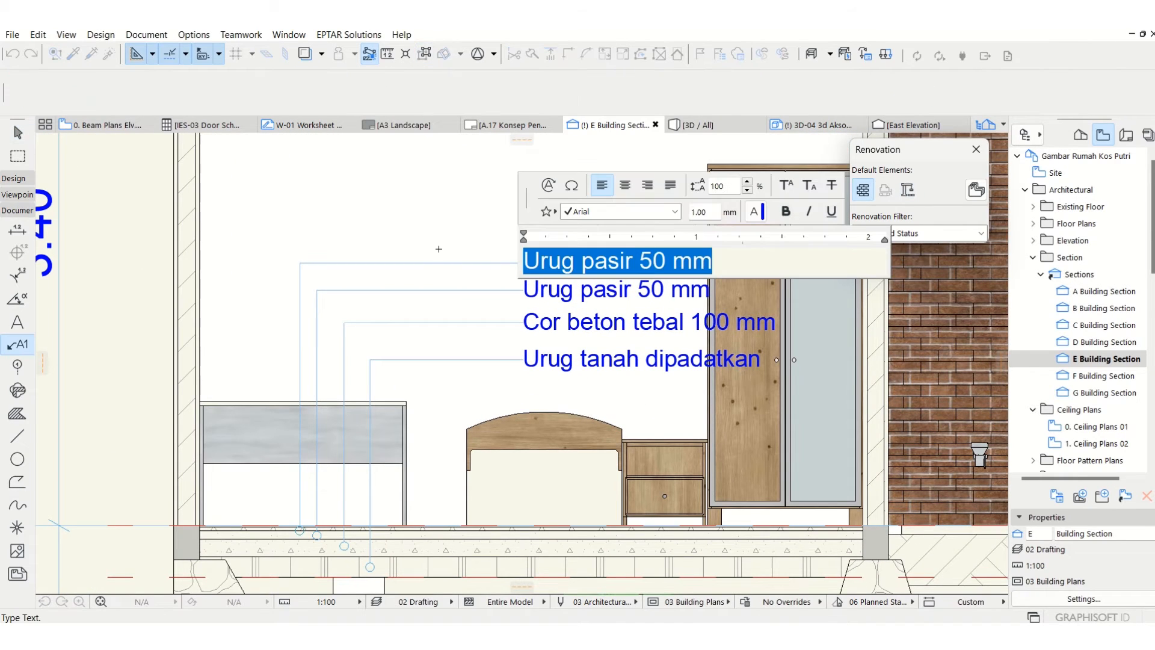
type("Spesi 20 mm")
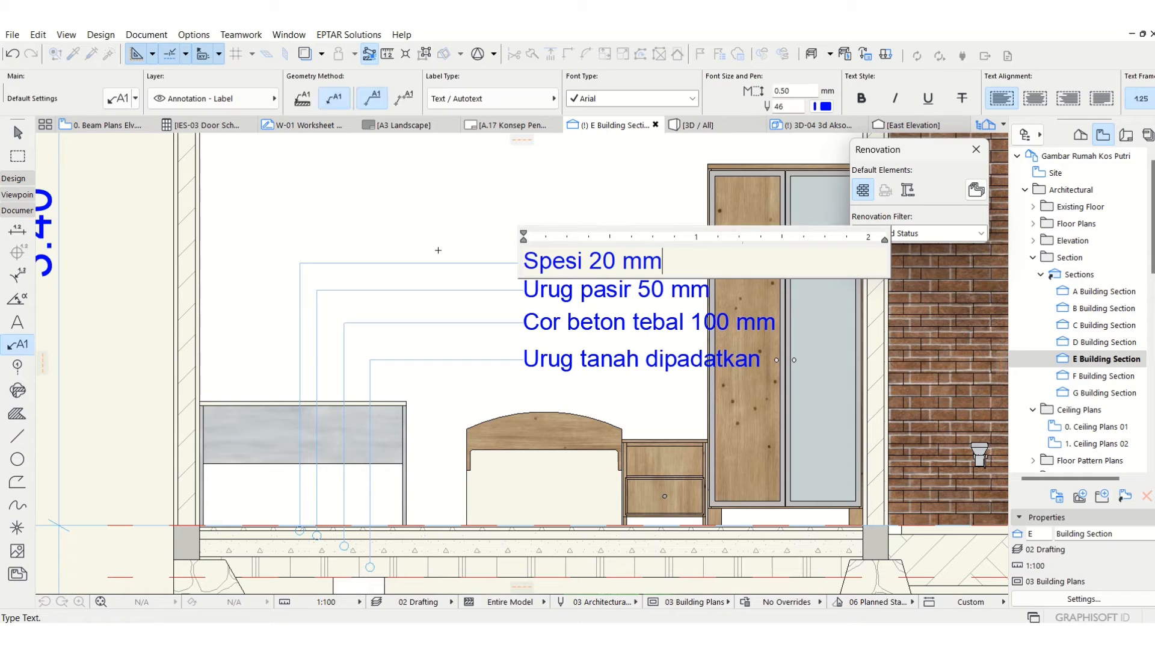
left_click(437, 250)
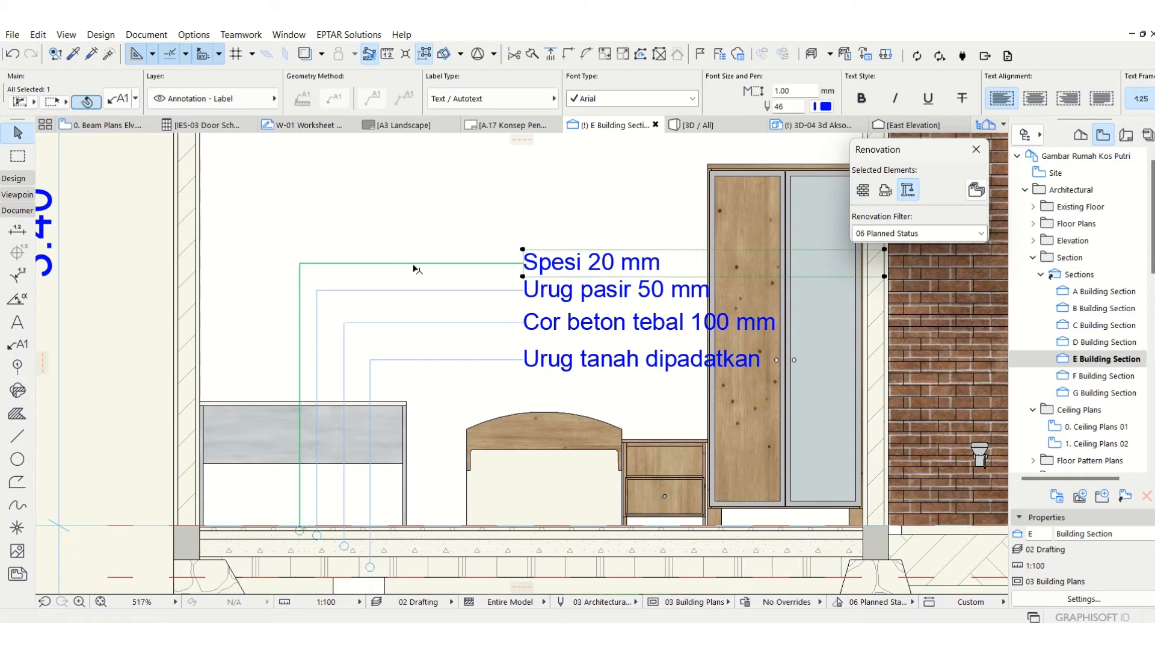
Copy the "Spesi 20 mm" label directly above itself and move the copy's leader end onto the floor's tile surface.
key("ctrl+shift+d")
left_click(523, 277)
left_click(523, 250)
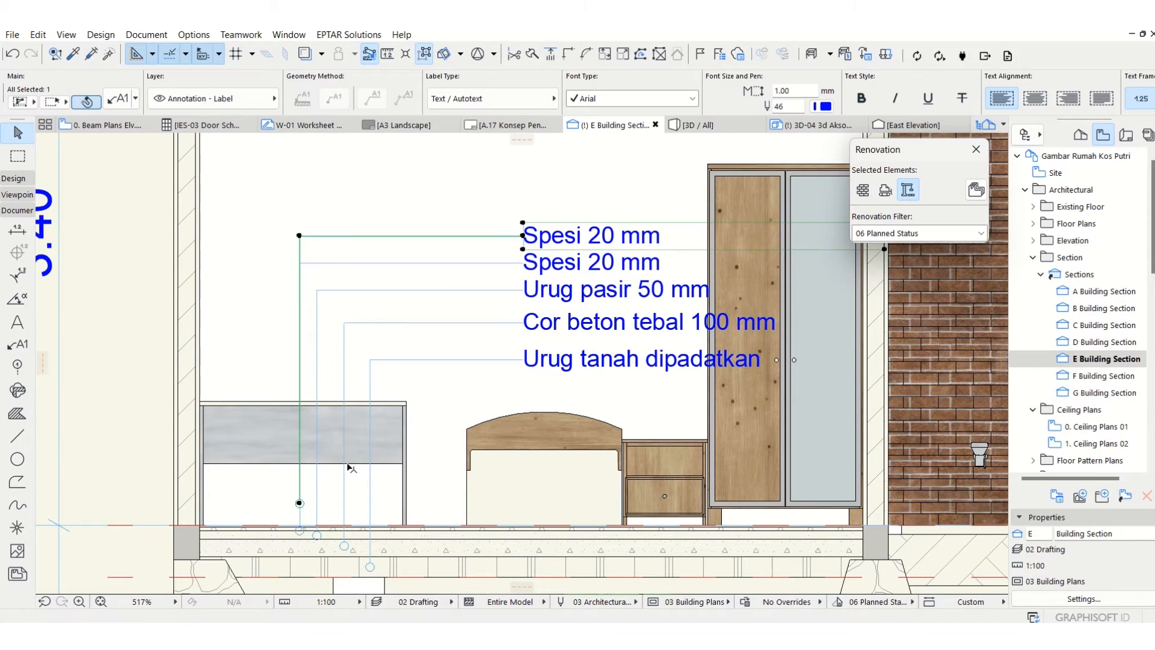
left_click(299, 503)
left_click(282, 524)
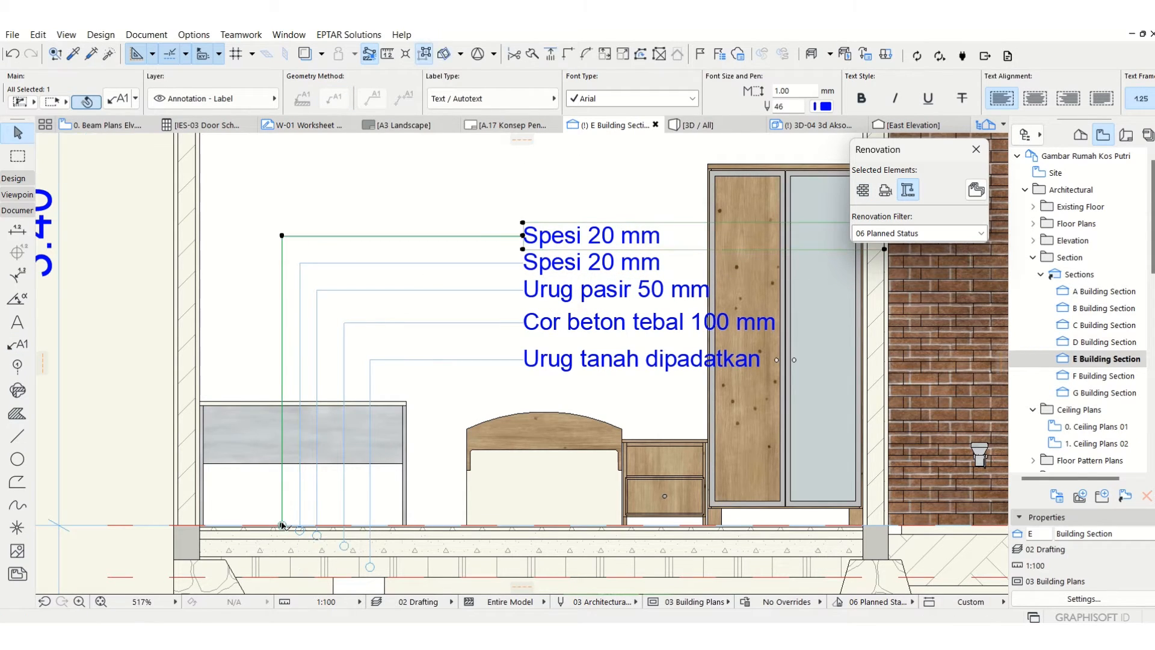
Change the topmost copied label's text to "Homogenouse tile 600 x 600 mm".
double_click(590, 245)
left_click_drag(688, 242, 387, 221)
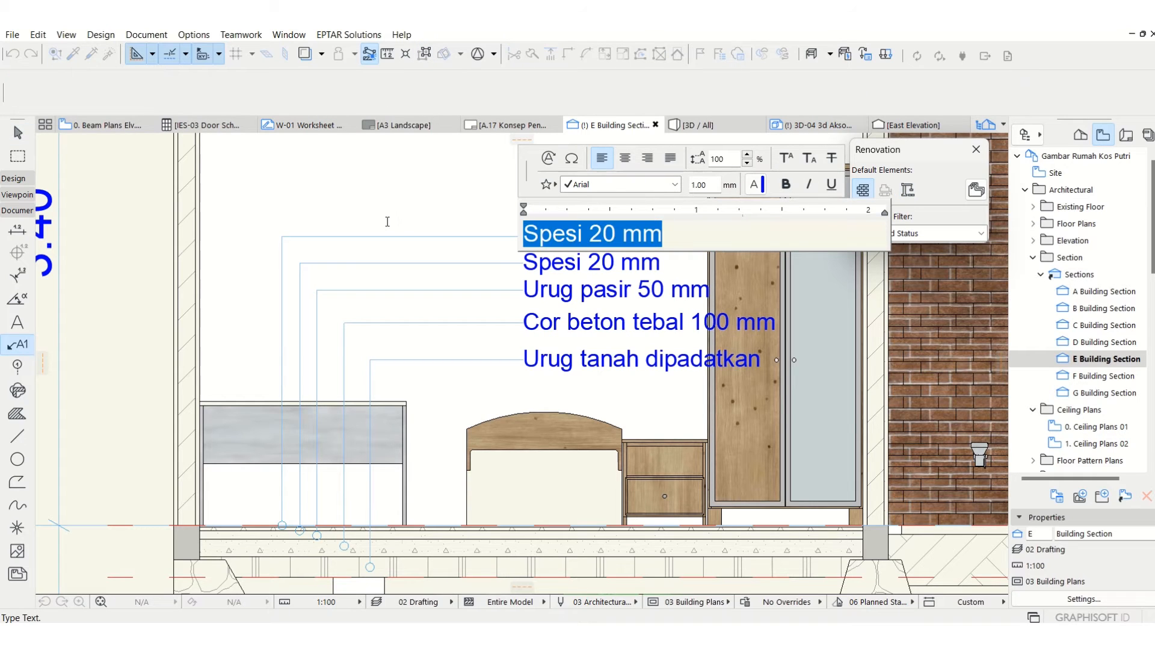
type("H")
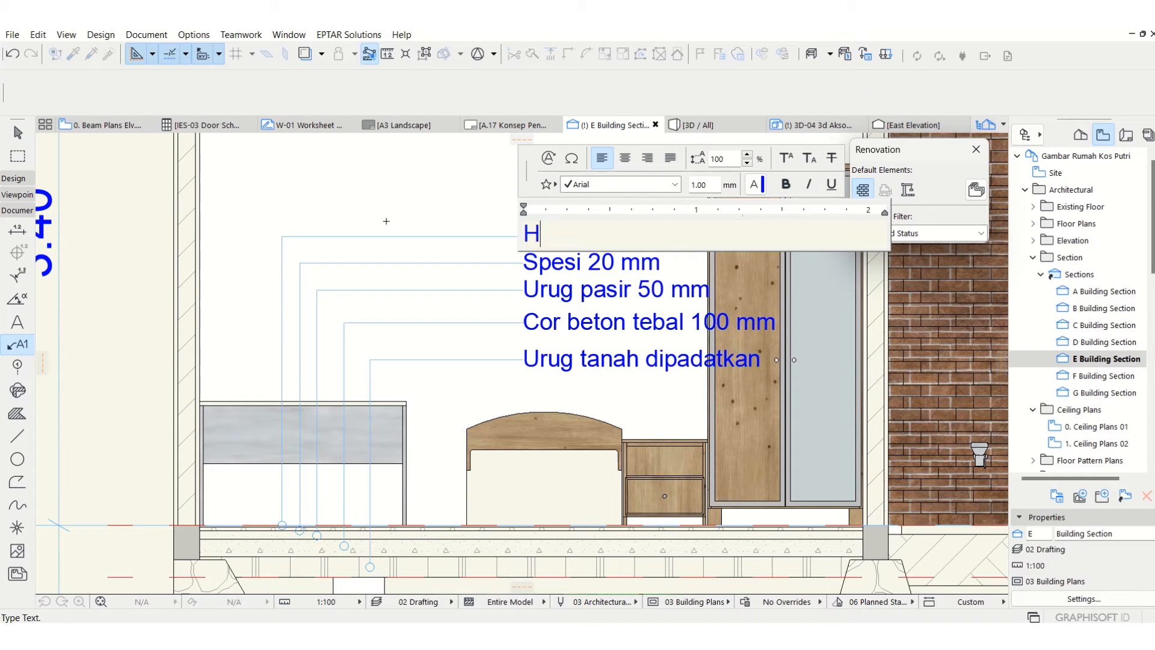
type("omogenouse t")
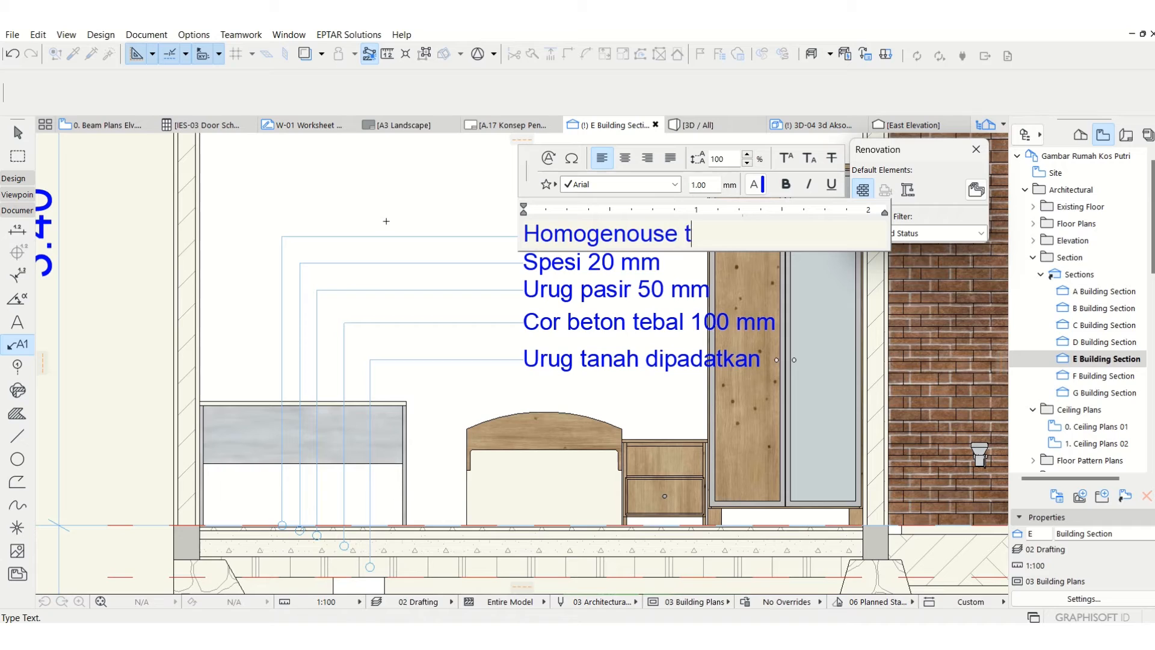
type("ile 600 x 600 mm")
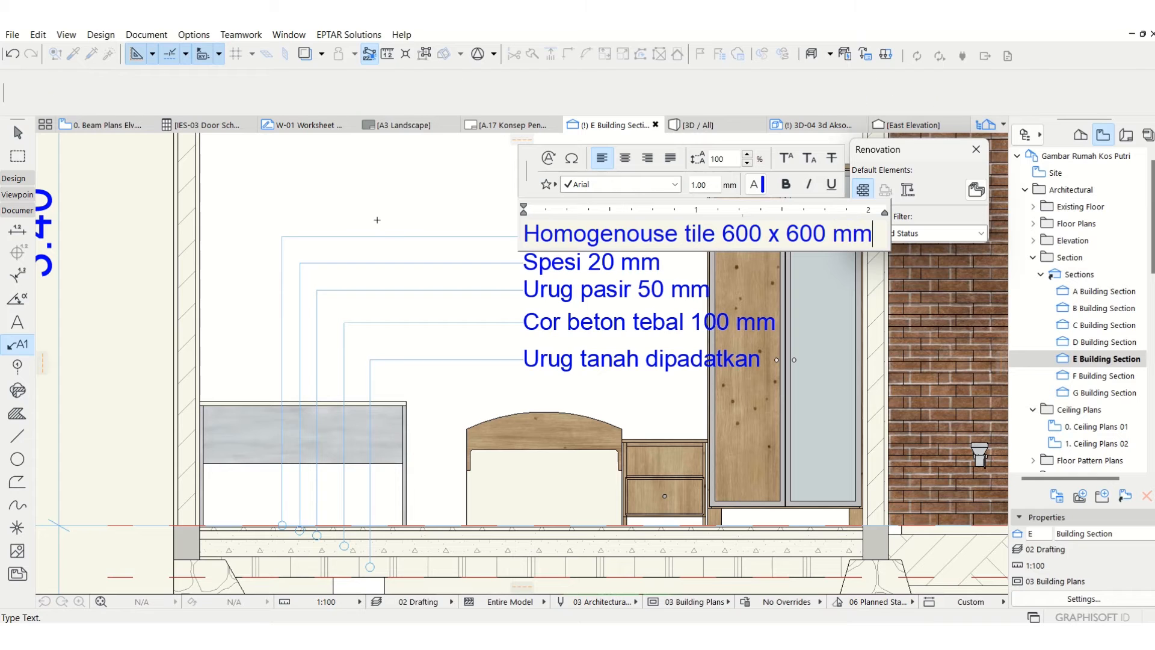
key("Escape")
Try the composite floor slab's reference plane at the bottom and at the core top.
scroll(566, 255, "down", 5)
scroll(613, 322, "up", 2)
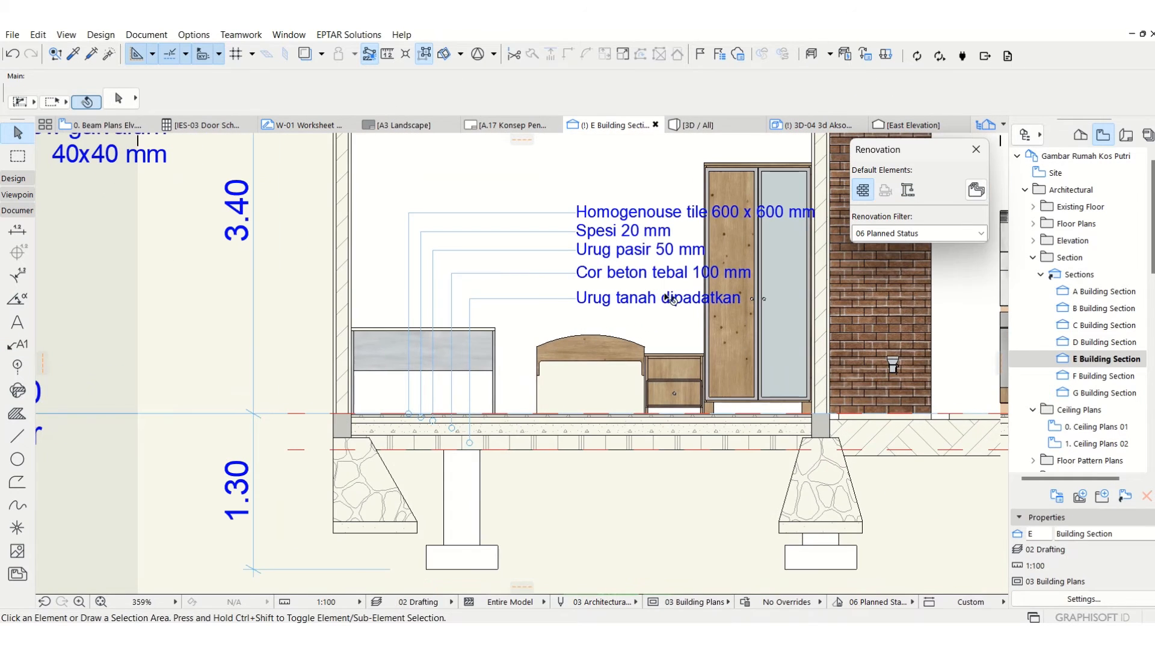
scroll(668, 265, "up", 2)
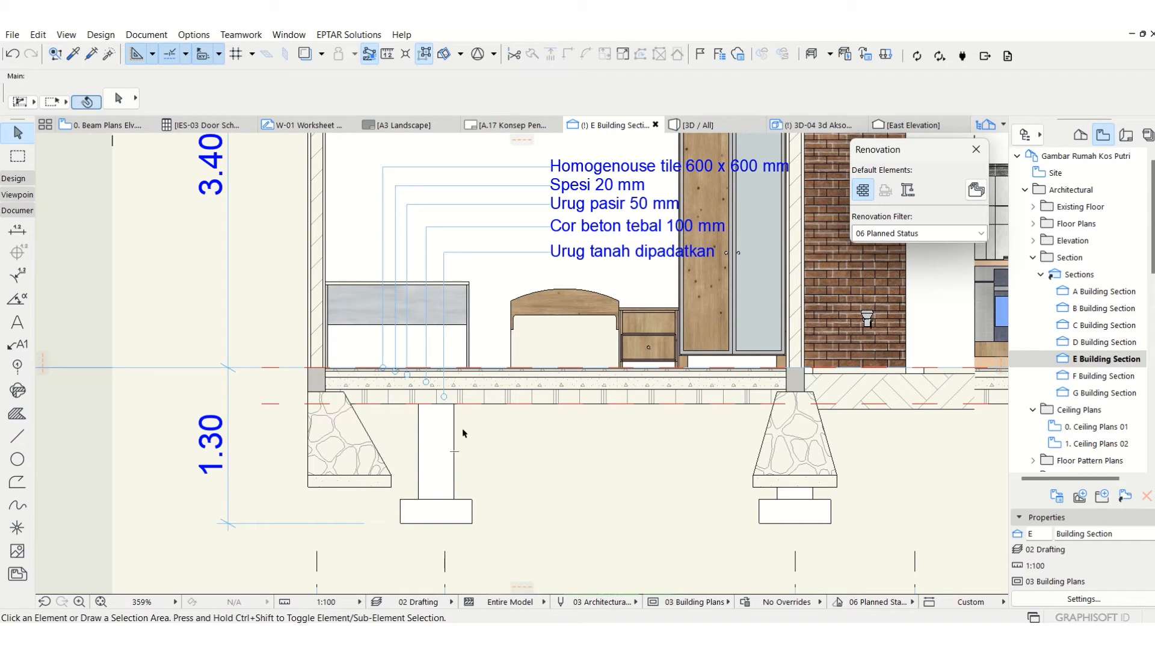
left_click(490, 390)
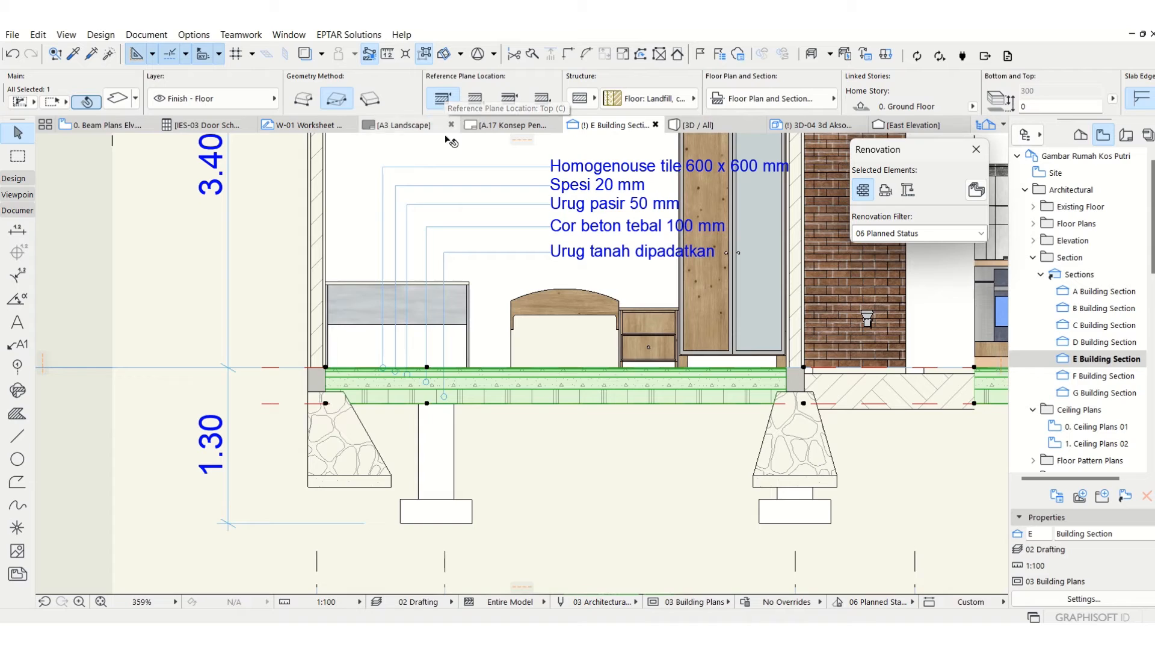
left_click(475, 105)
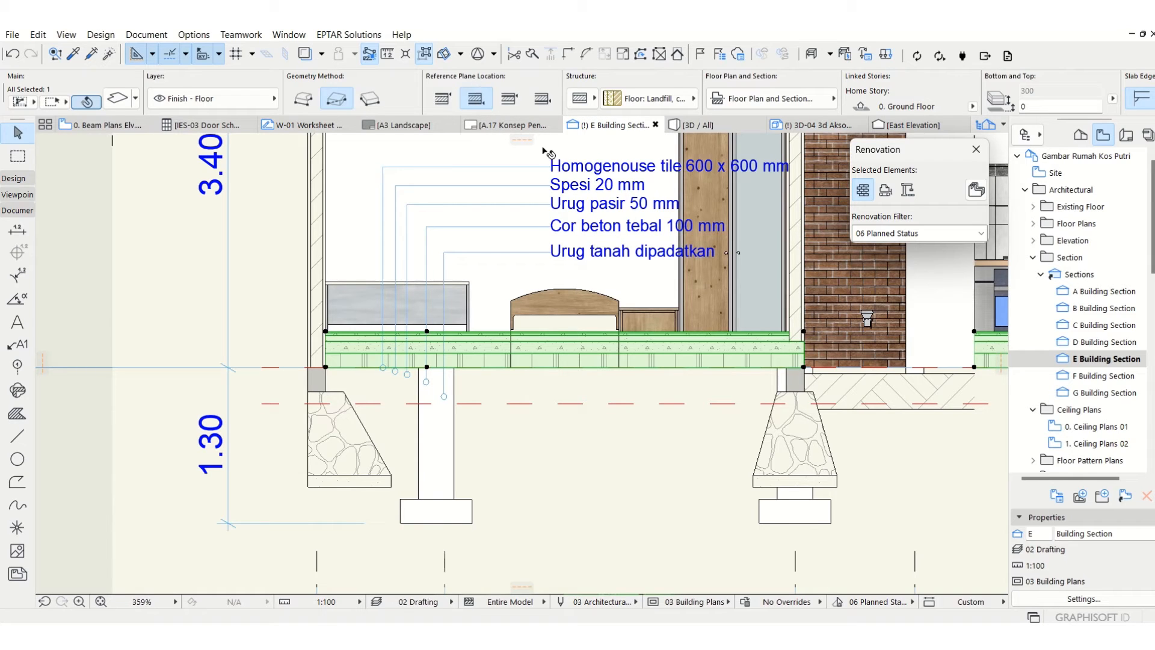
left_click(509, 100)
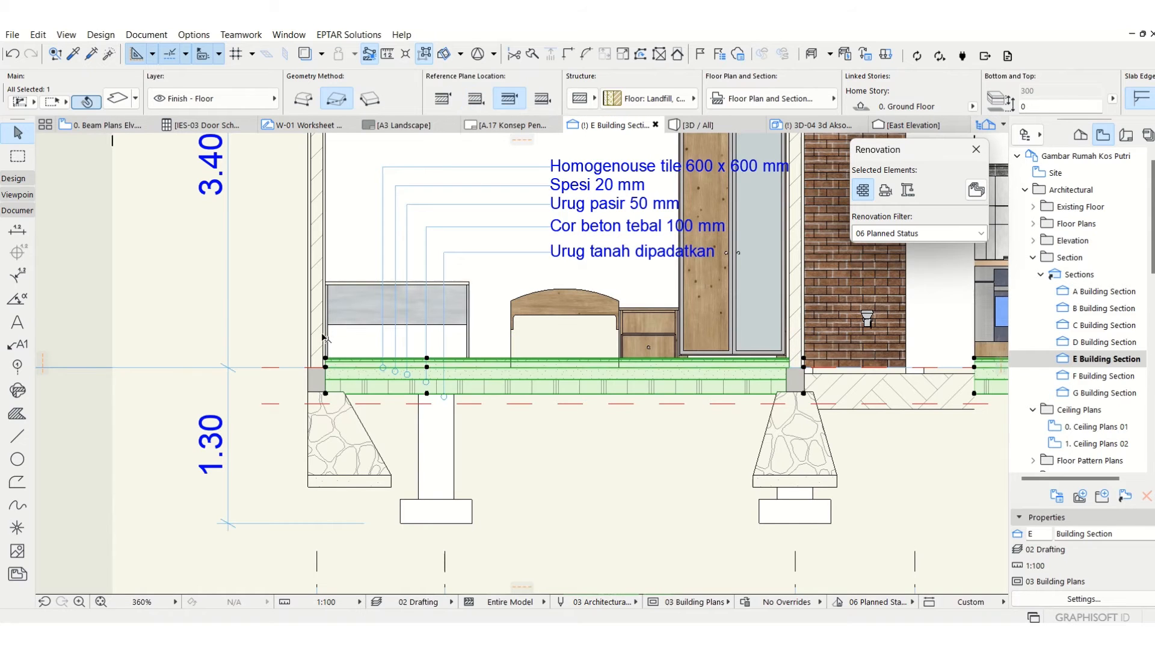
scroll(323, 338, "up", 8)
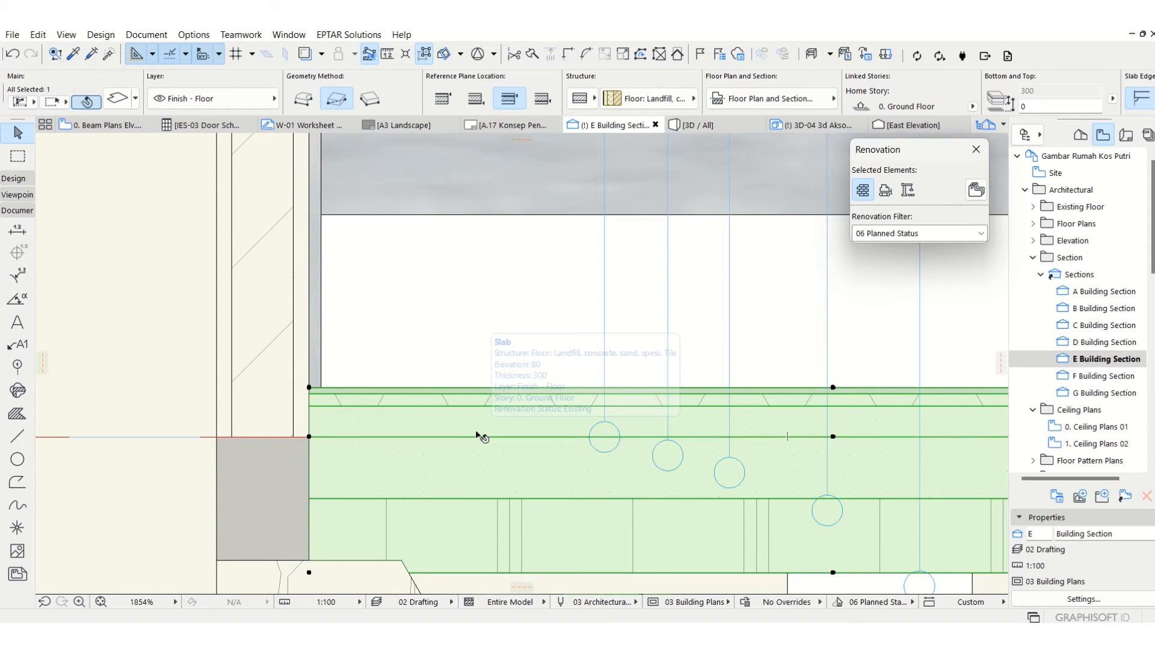
scroll(478, 435, "down", 5)
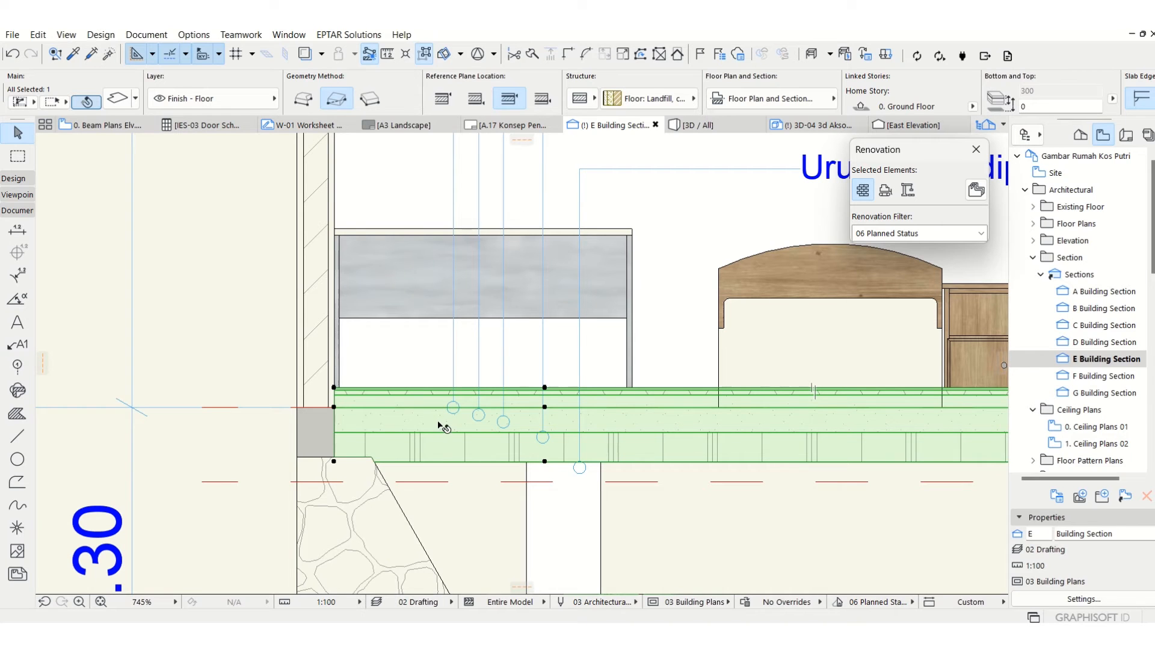
scroll(442, 426, "down", 3)
scroll(421, 404, "up", 3)
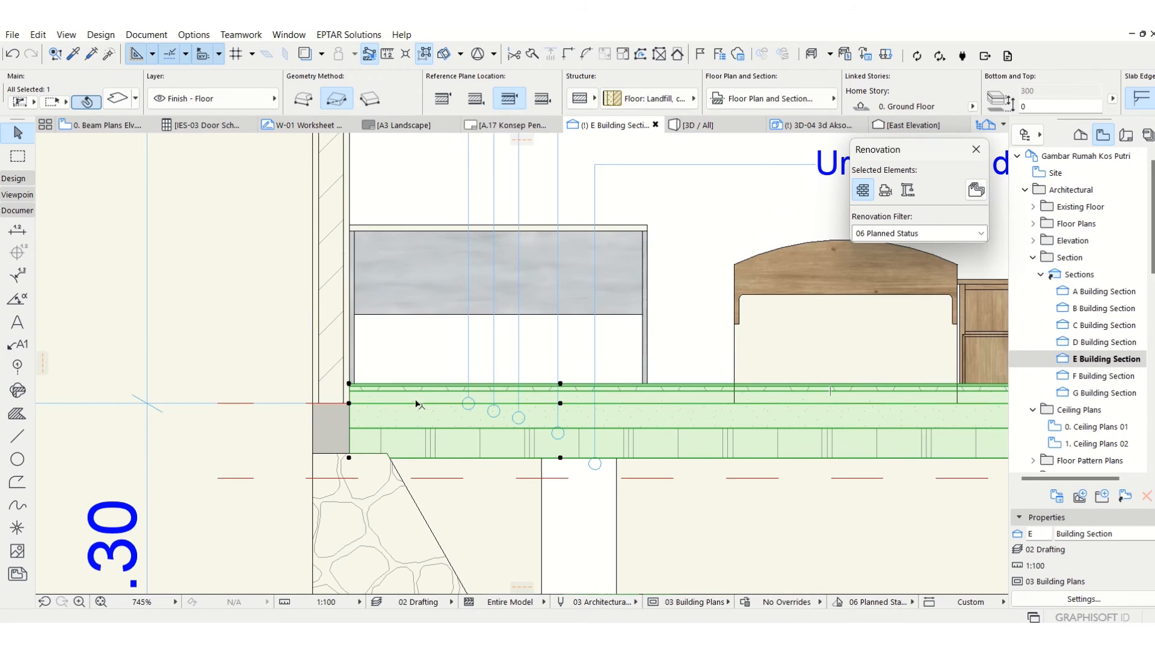
Return the composite floor slab's reference plane to the top.
left_click(444, 99)
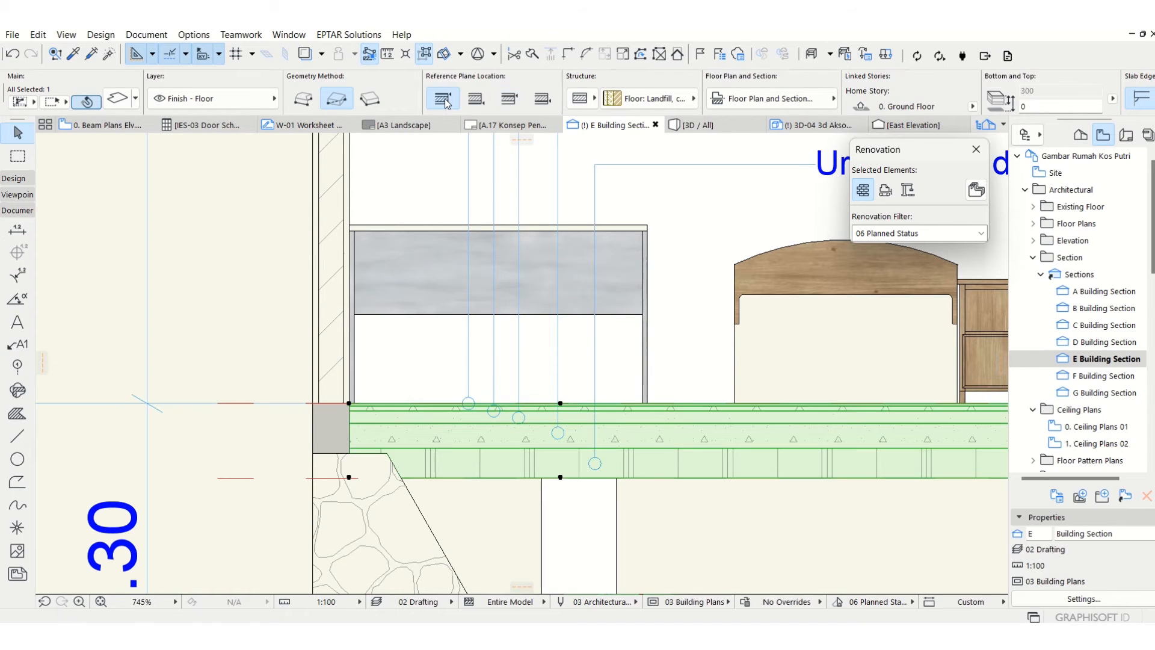
scroll(454, 438, "down", 3)
scroll(416, 363, "up", 3)
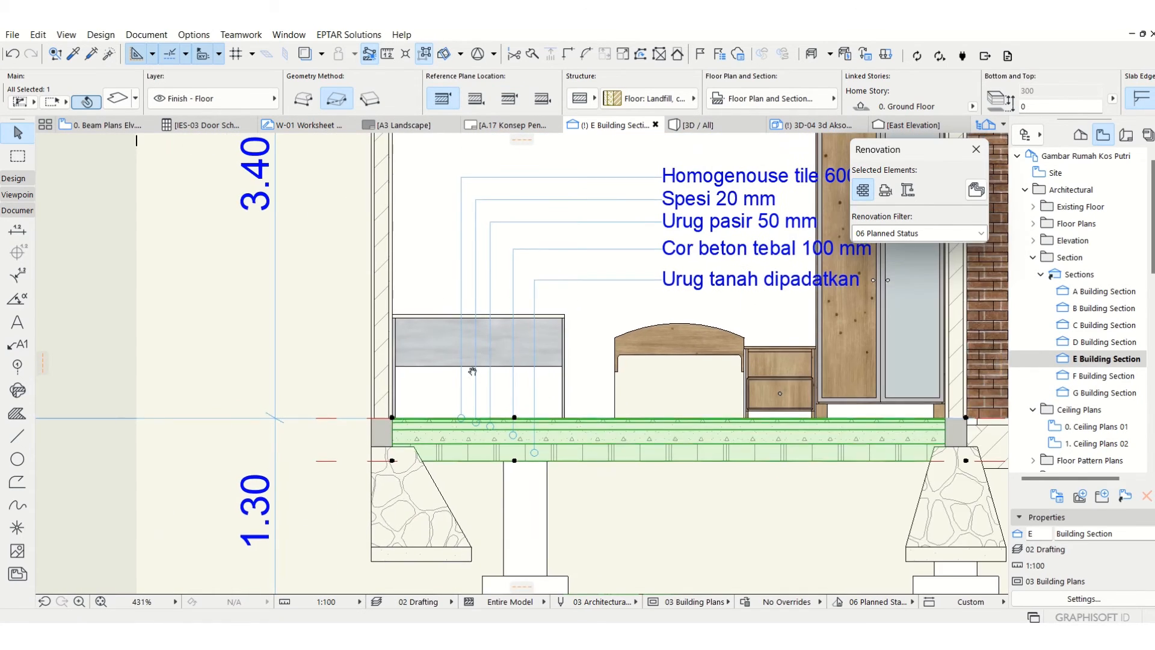
Try the 1 Story composite floor slab's reference plane at the core top.
scroll(419, 366, "up", 3)
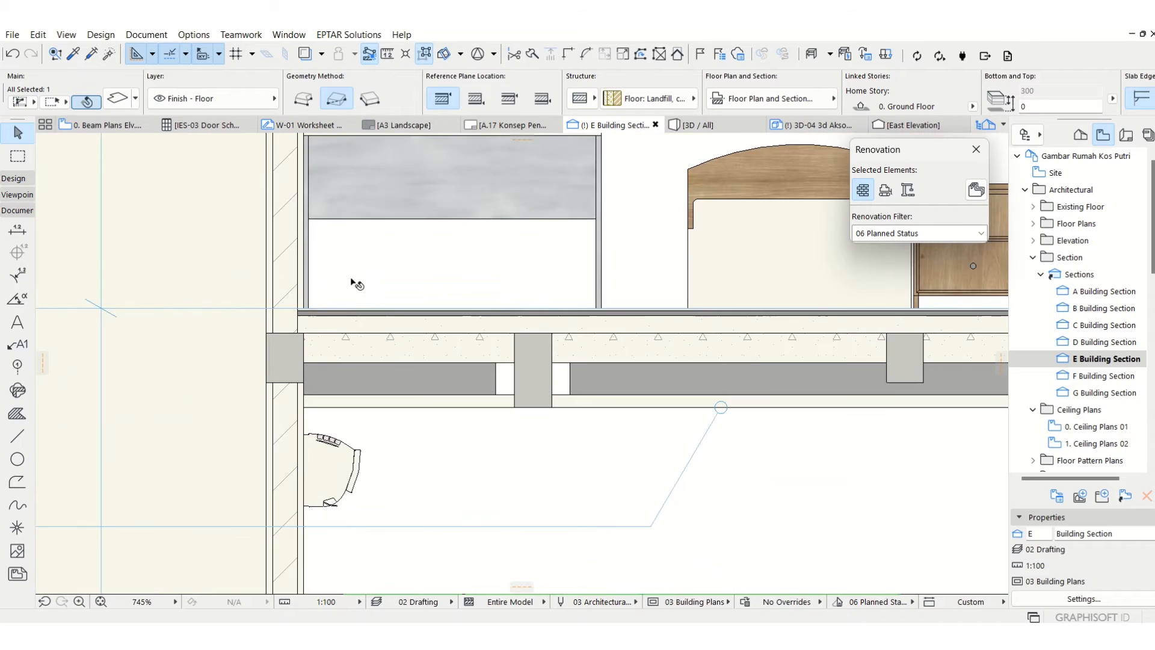
left_click(384, 354)
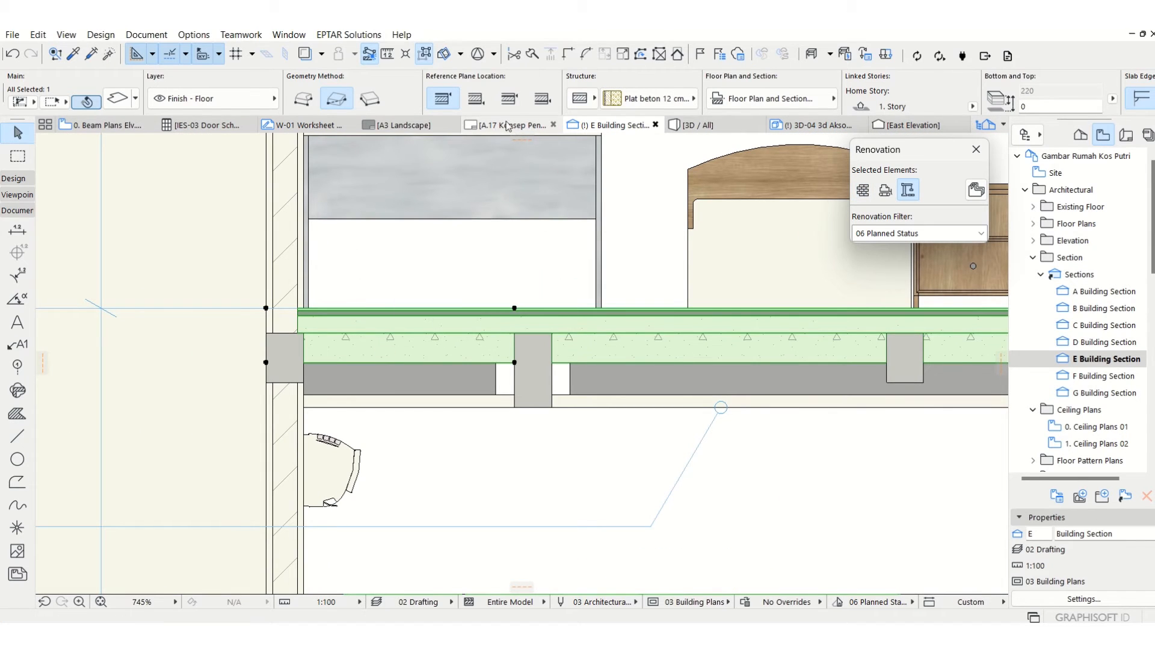
mouse_move(495, 122)
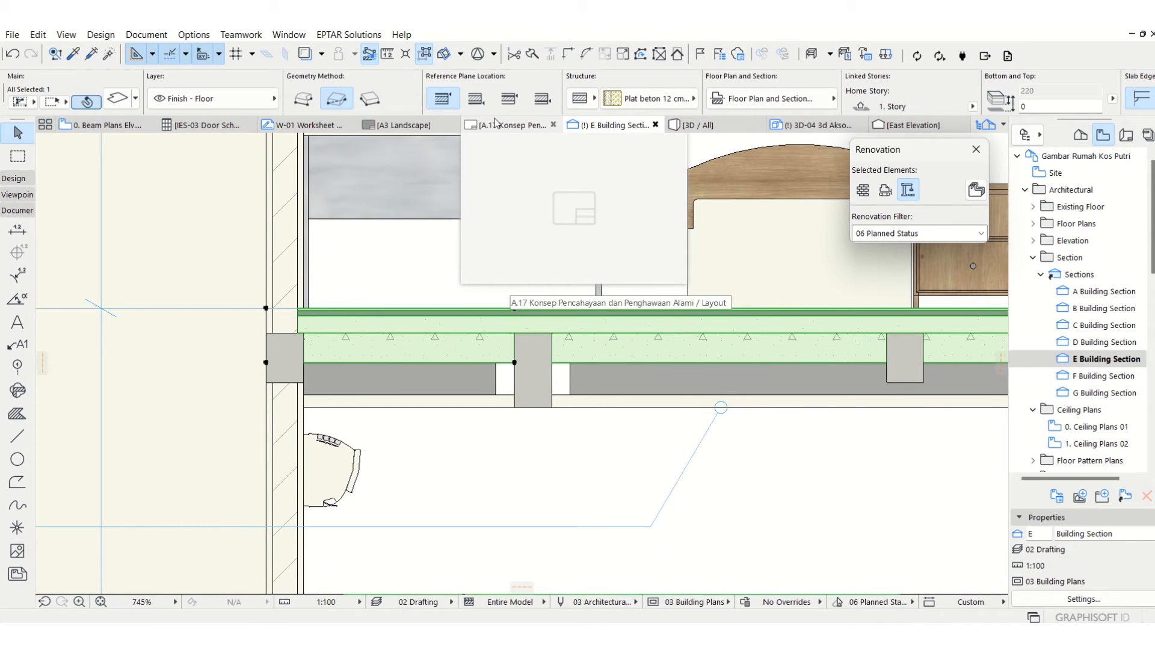
middle_click_drag(334, 394, 403, 414)
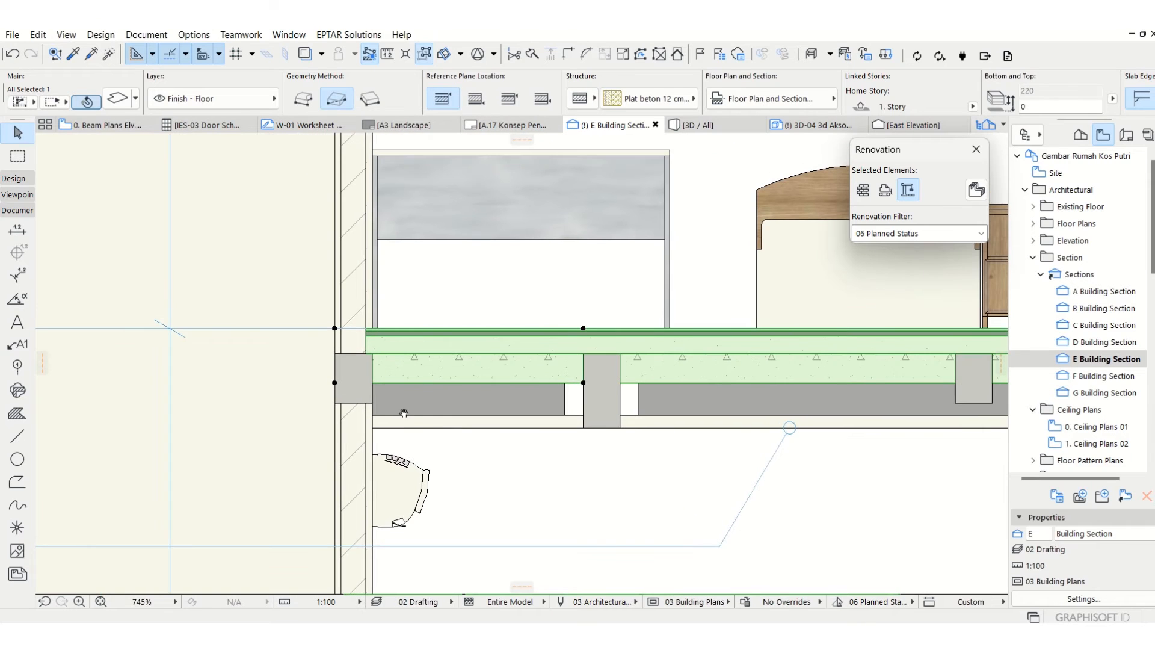
scroll(486, 352, "up", 1)
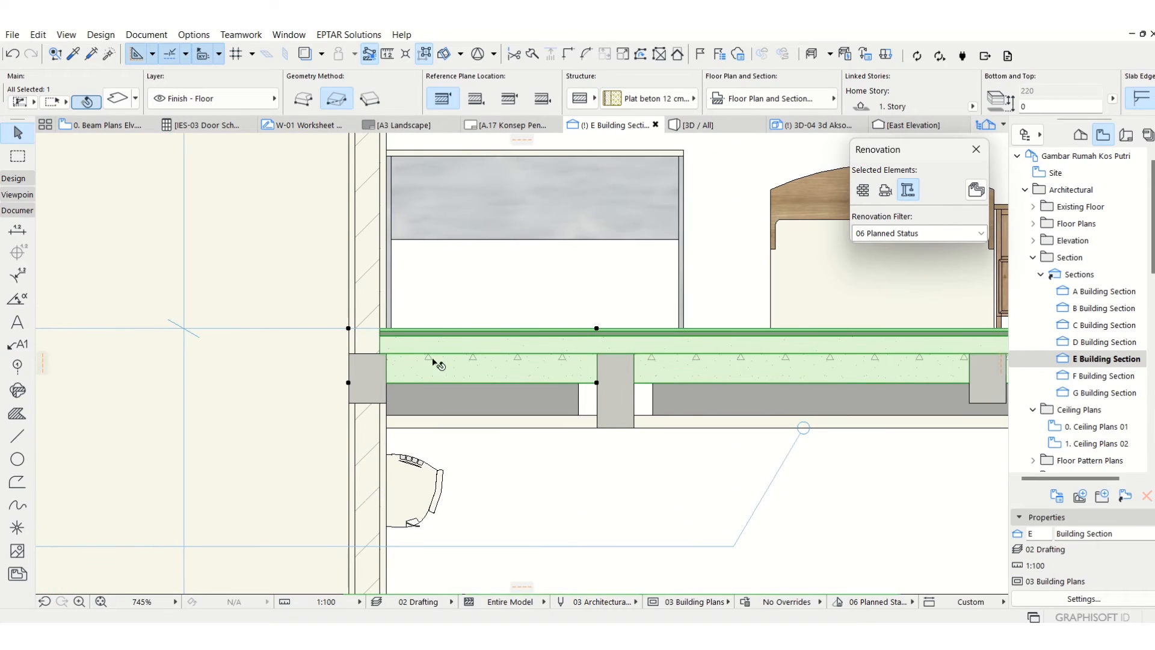
scroll(422, 354, "up", 1)
scroll(421, 353, "up", 1)
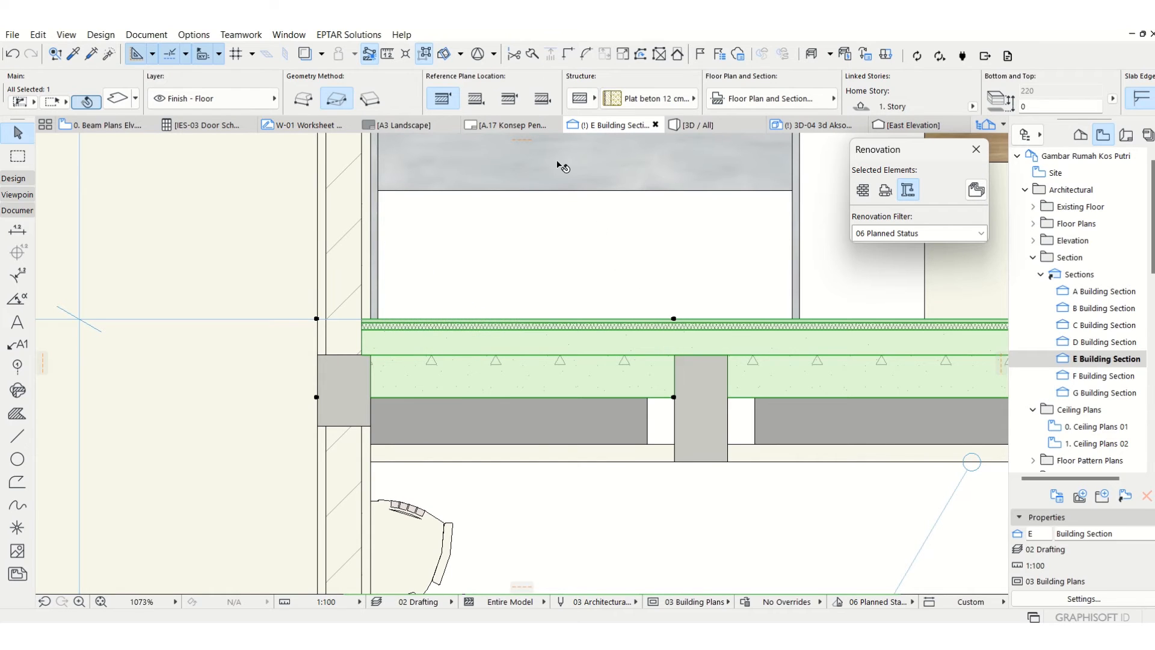
left_click(511, 106)
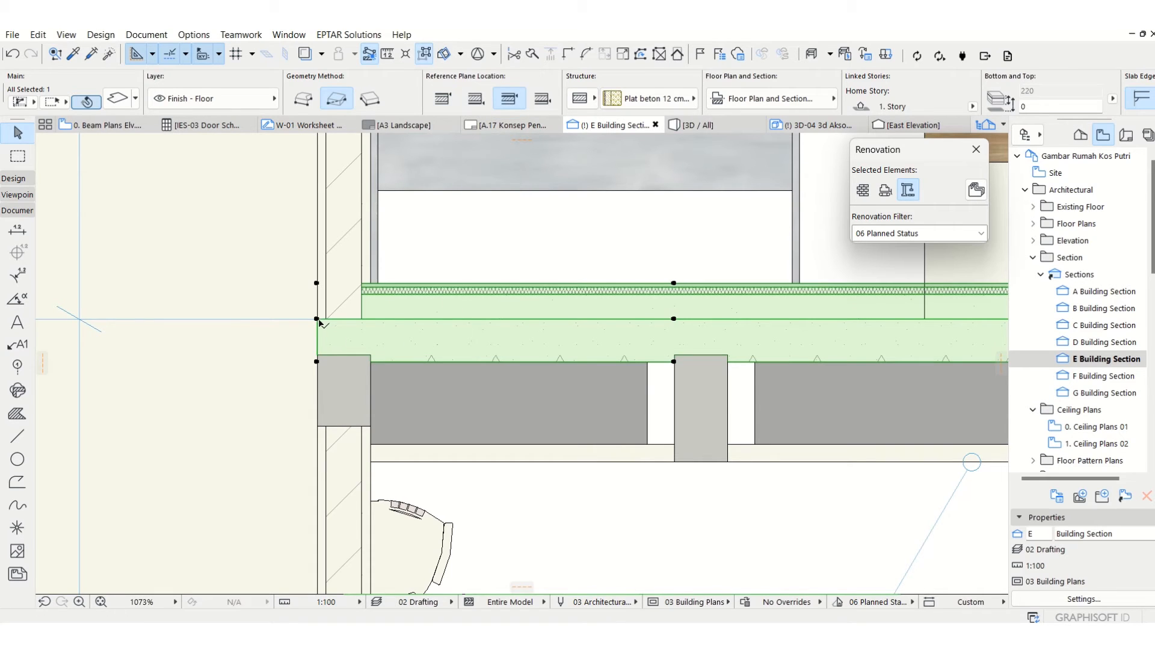
scroll(599, 332, "down", 3)
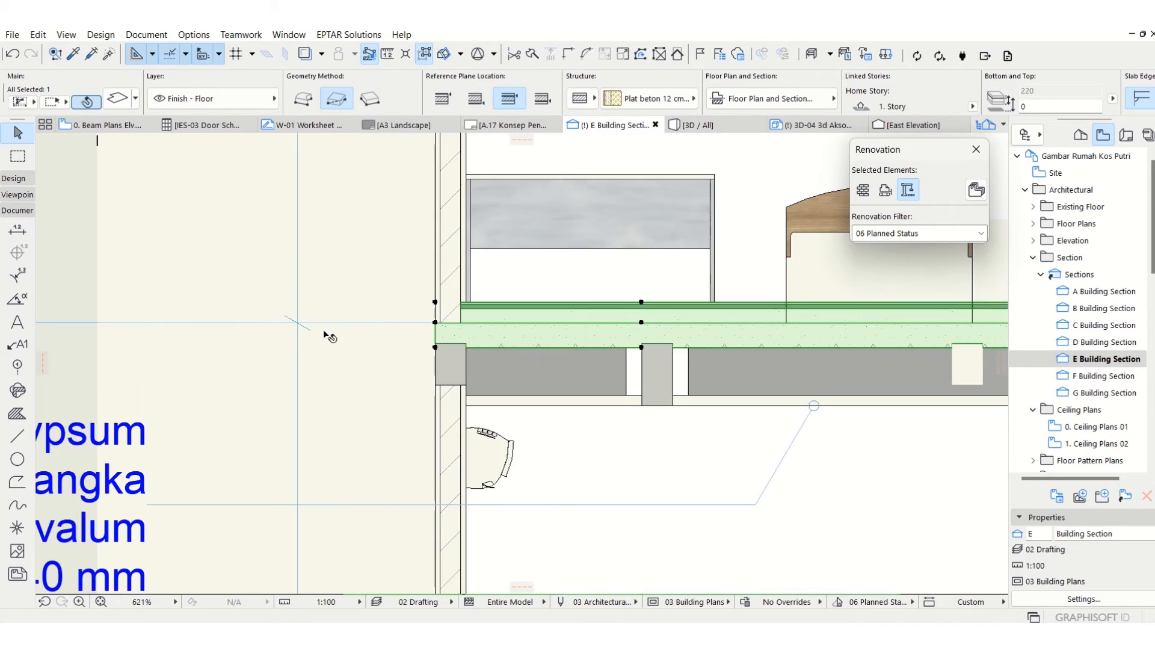
scroll(493, 329, "down", 3)
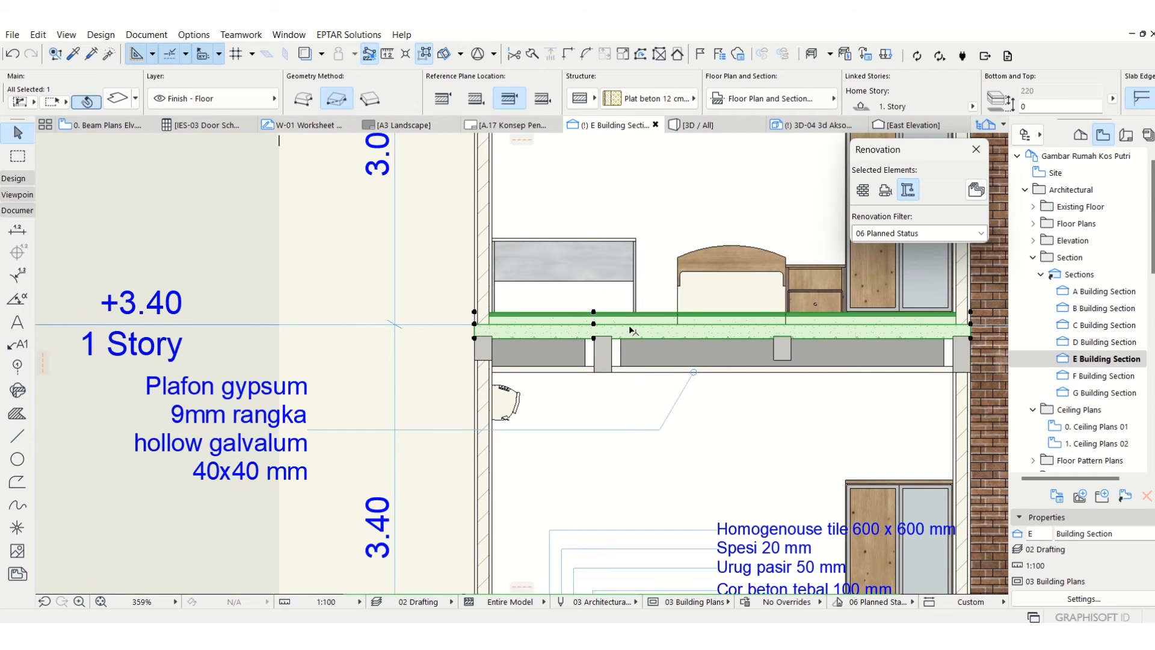
scroll(524, 325, "up", 8)
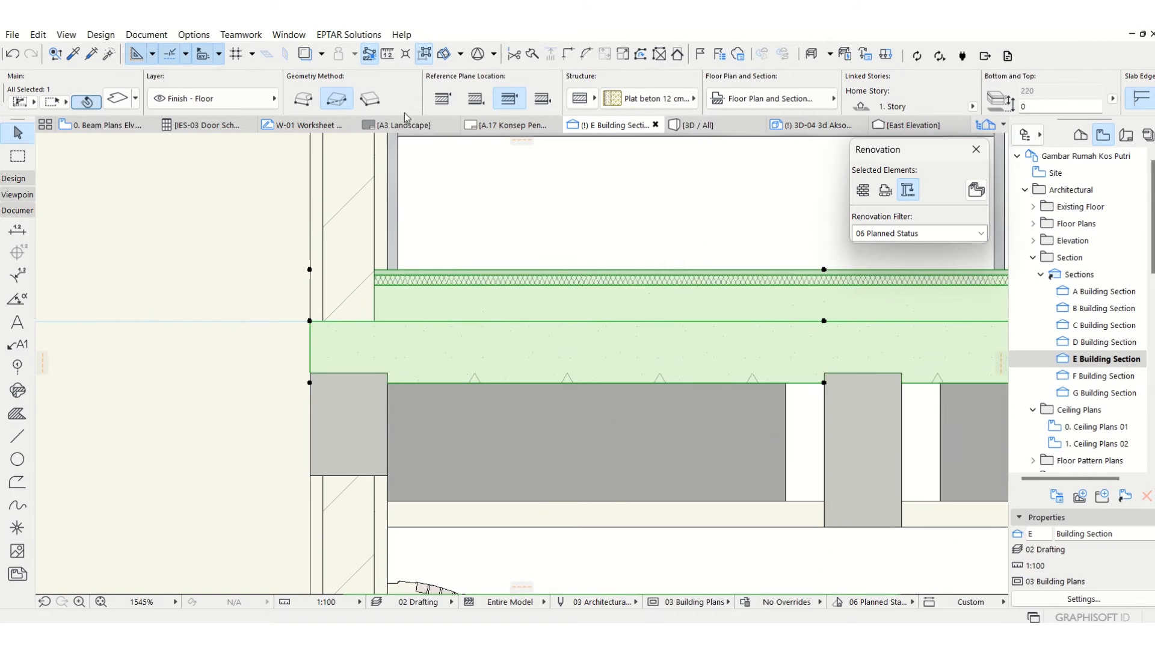
Return the 1 Story composite floor slab's reference plane to the top and deselect the slab.
left_click(442, 102)
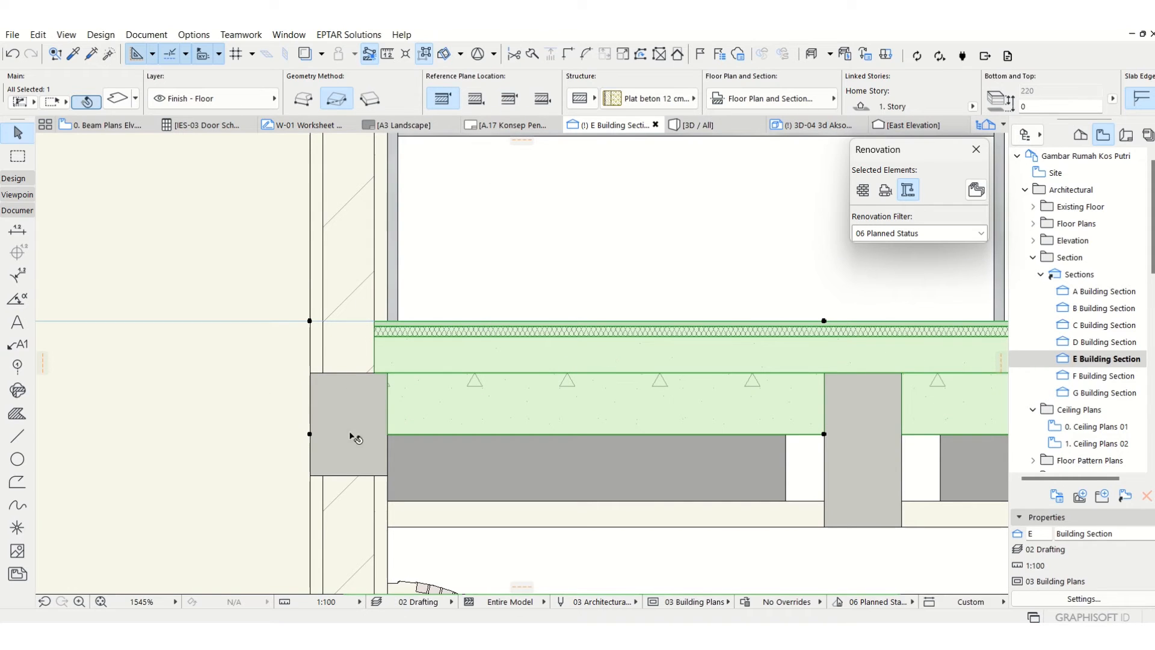
scroll(466, 294, "down", 2)
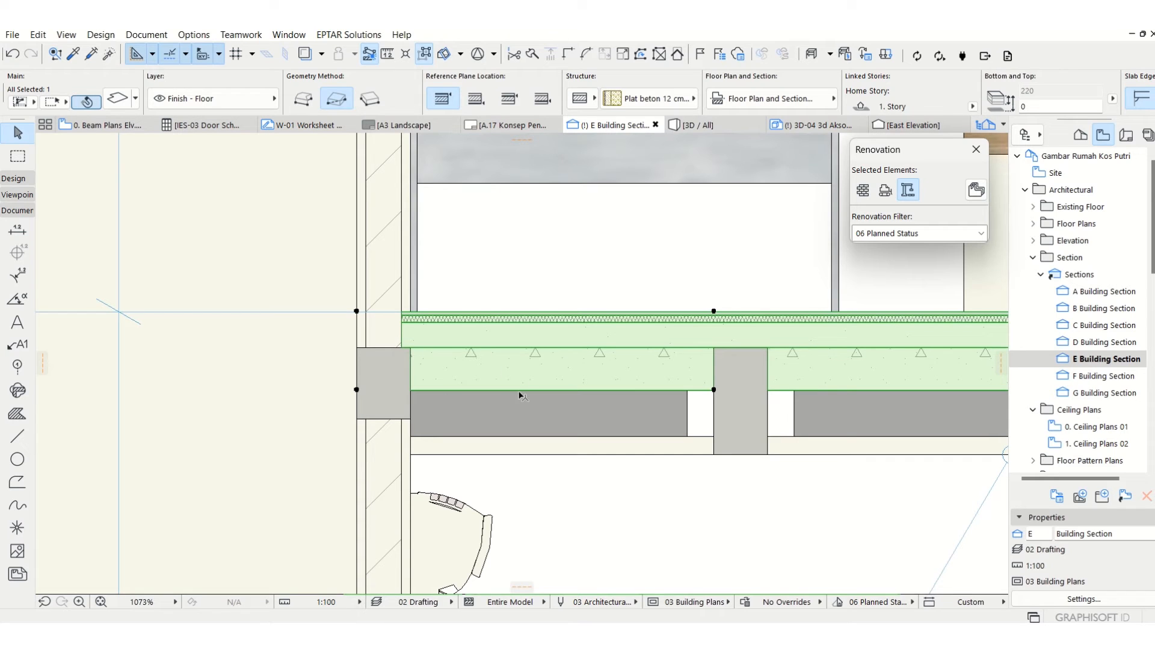
key("Escape")
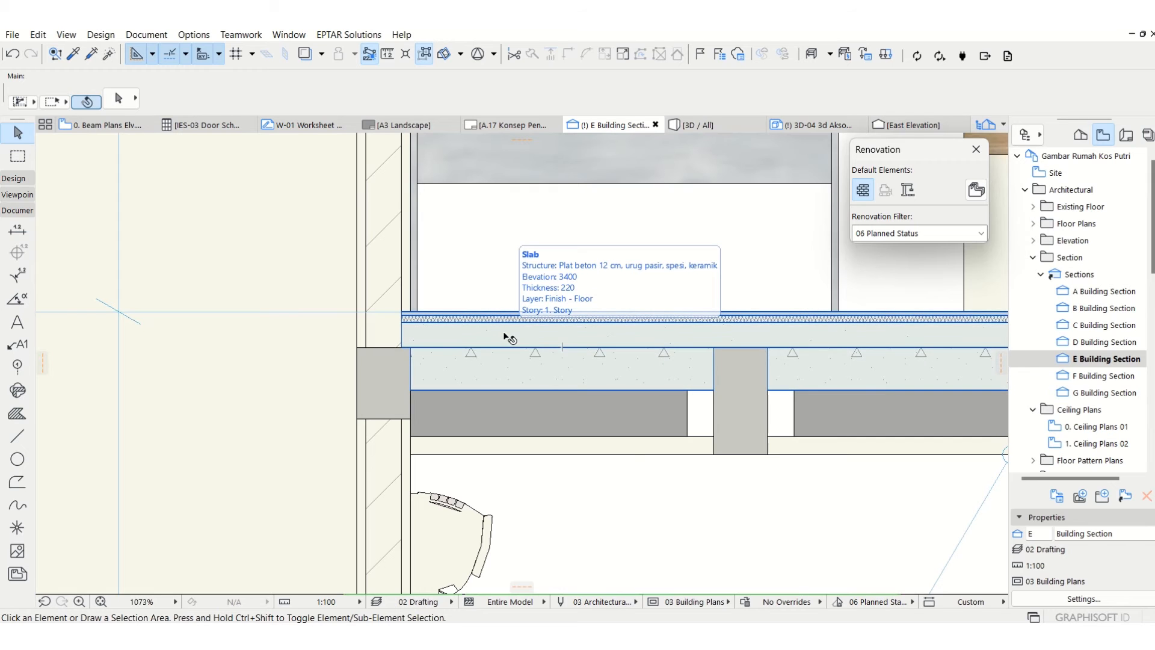
Copy the ground floor "Muka Lantai" label straight up to the +3.40 level line beside 1 Story.
scroll(302, 325, "down", 5)
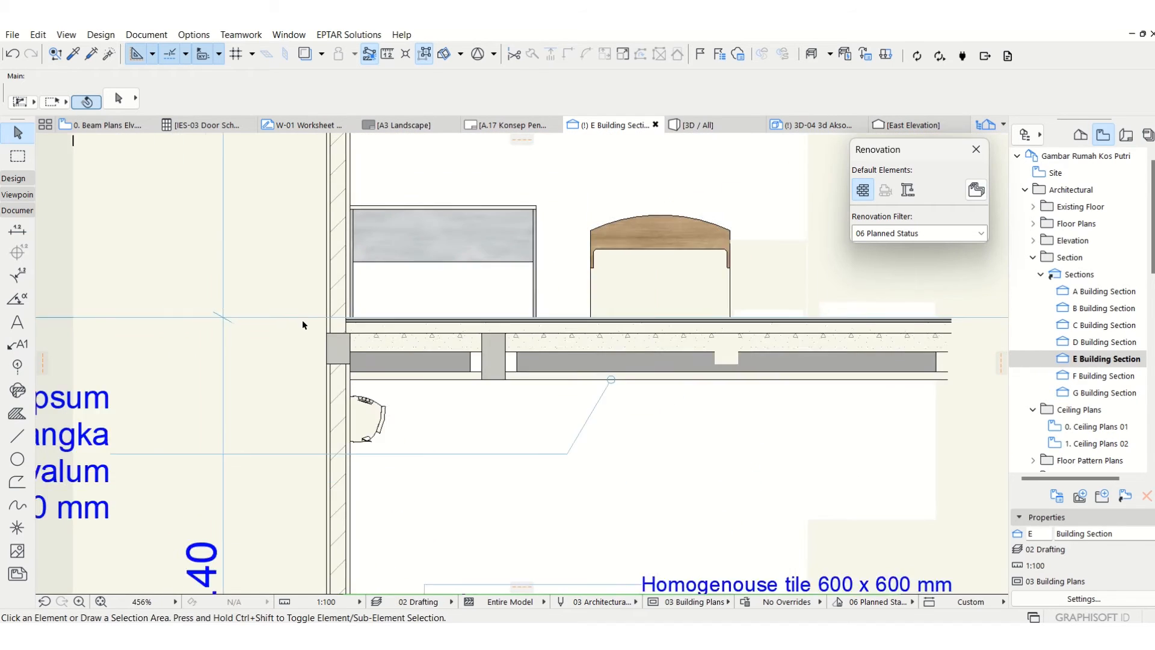
scroll(301, 319, "down", 2)
middle_click_drag(938, 352, 674, 351)
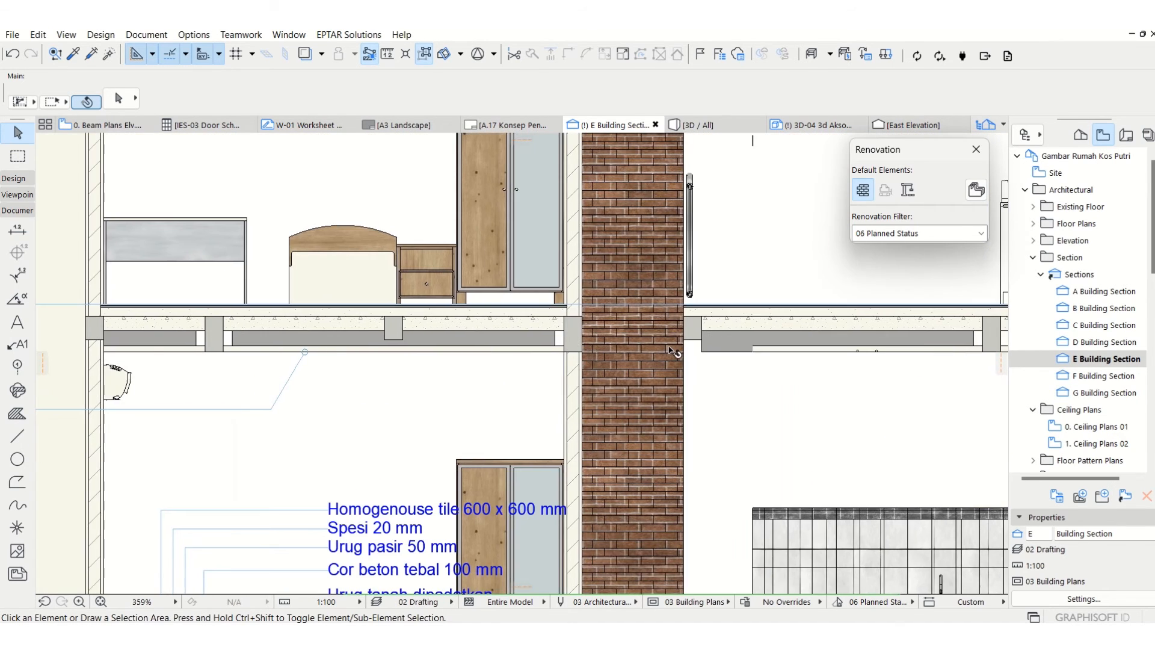
scroll(673, 352, "down", 3)
mouse_move(963, 350)
middle_mouse_down()
mouse_move(763, 349)
mouse_move(620, 331)
middle_mouse_up()
scroll(762, 349, "up", 1)
scroll(619, 316, "down", 1)
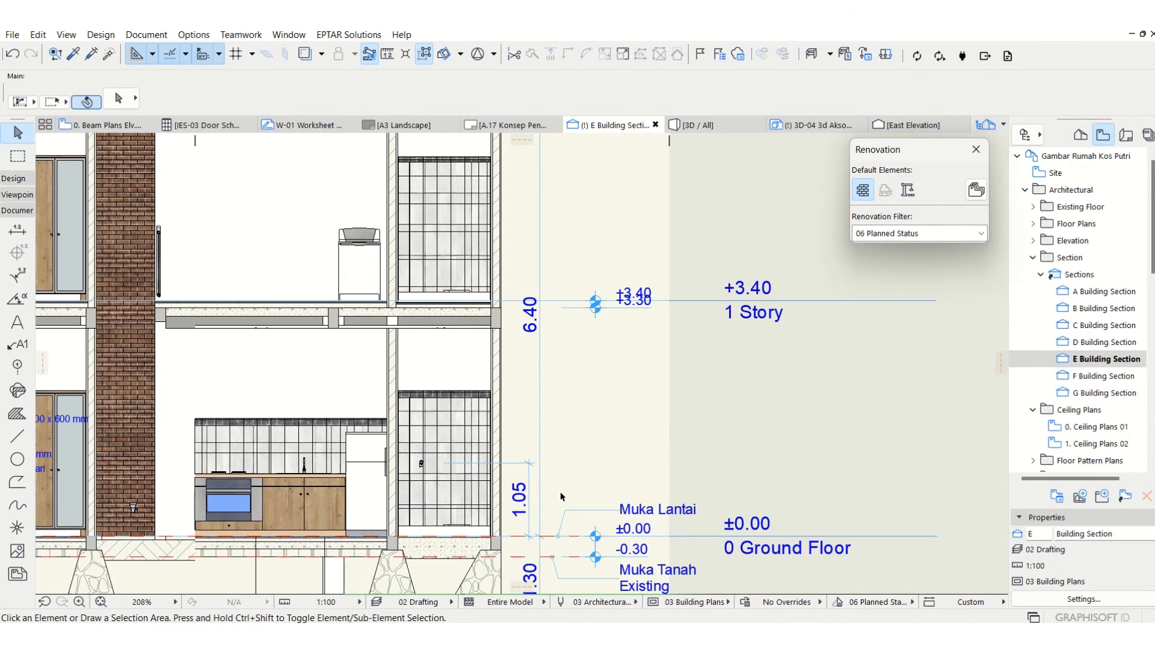
left_click(565, 514)
key("ctrl+d")
left_click(558, 536)
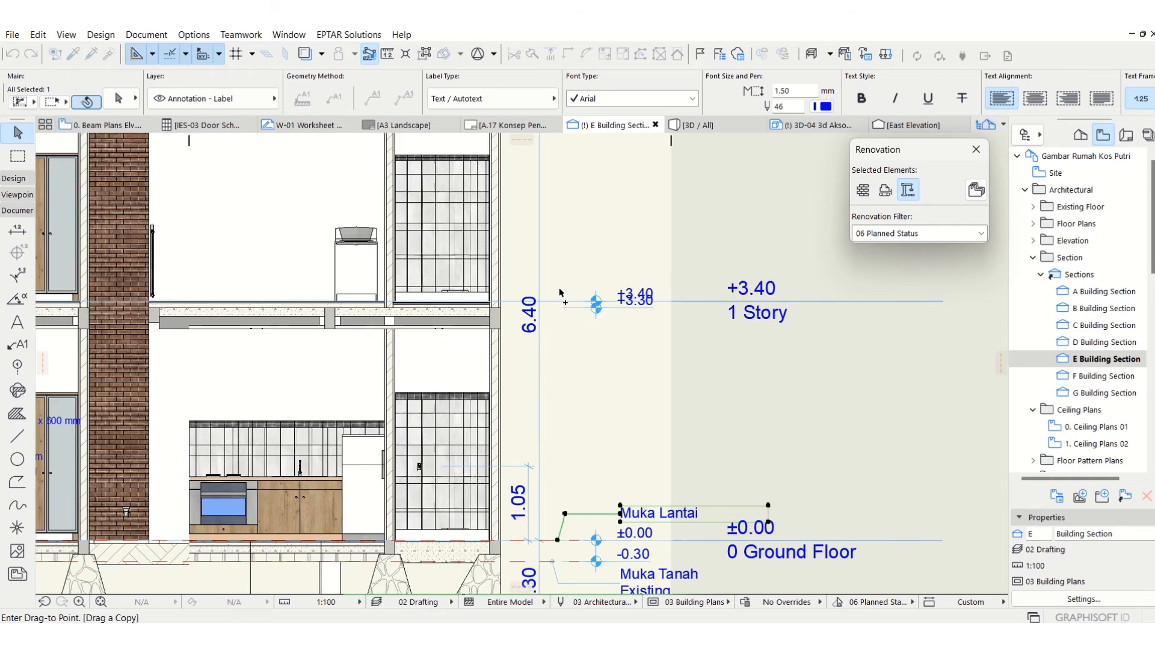
scroll(559, 292, "up", 4)
left_click(560, 300)
middle_click_drag(739, 301, 547, 334)
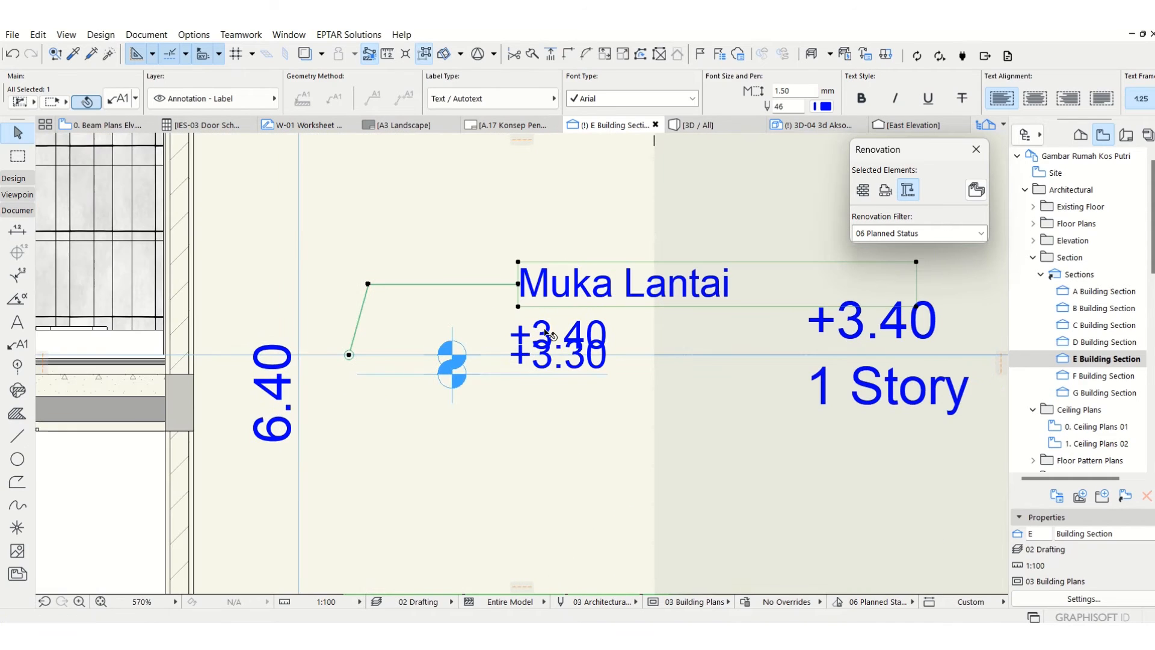
Copy the upper "Muka Lantai" label down onto the +3.30 level line and mirror the copy so its text sits below.
key("ctrl+d")
left_click(348, 355)
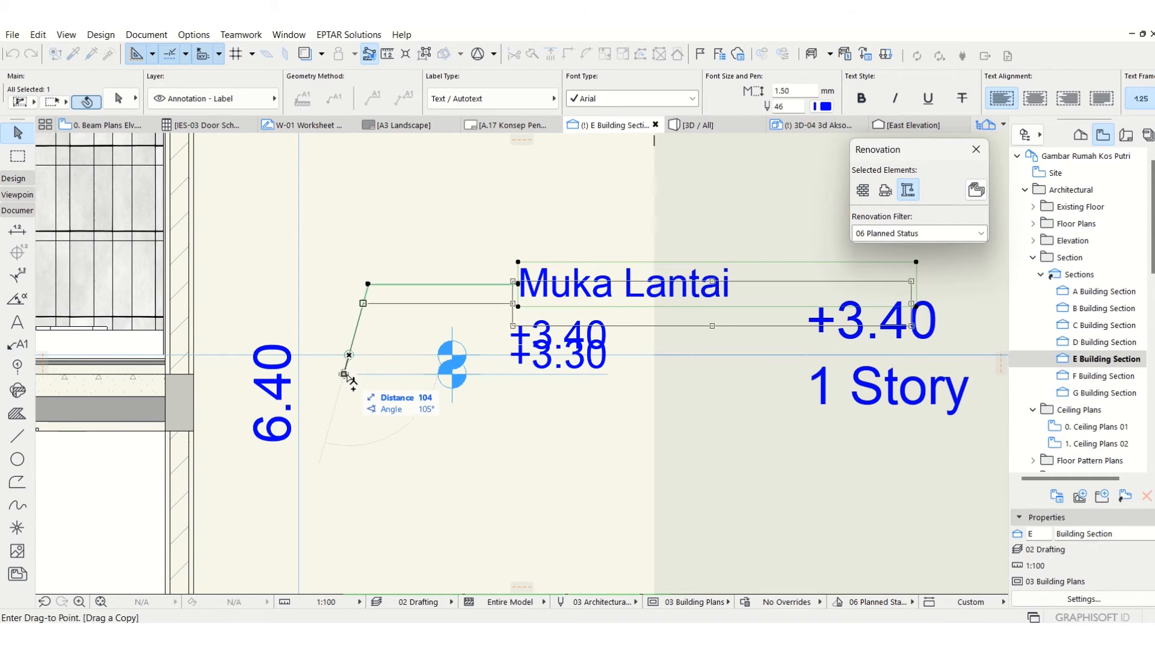
left_click(349, 374)
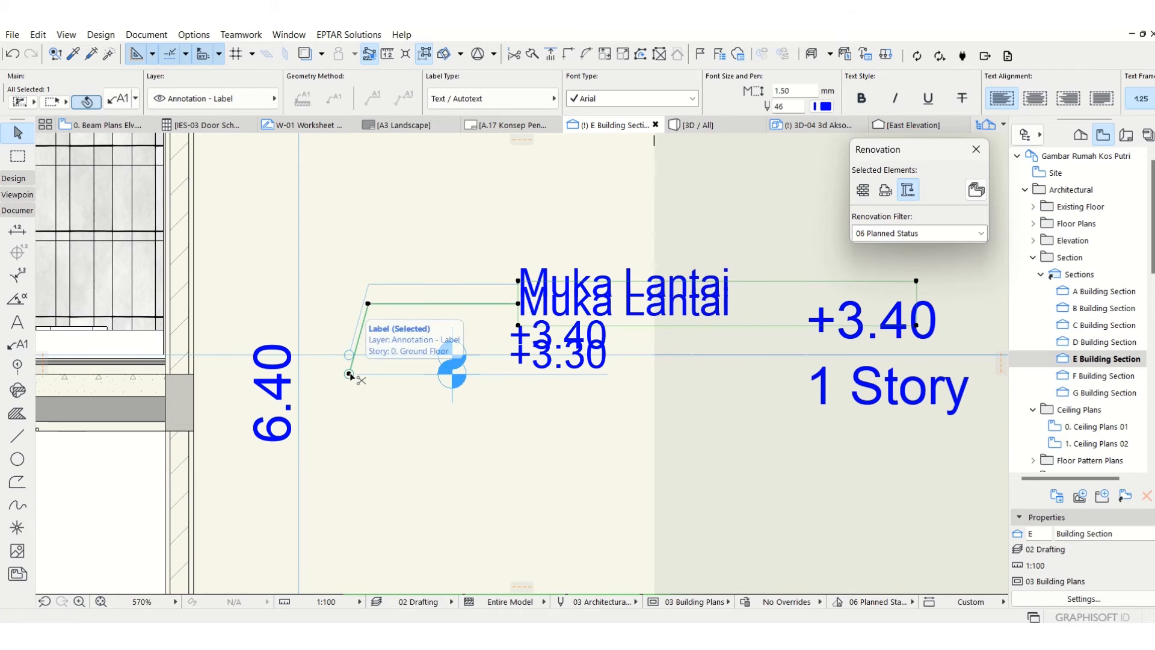
key("ctrl+m")
left_click(349, 373)
left_click(561, 368)
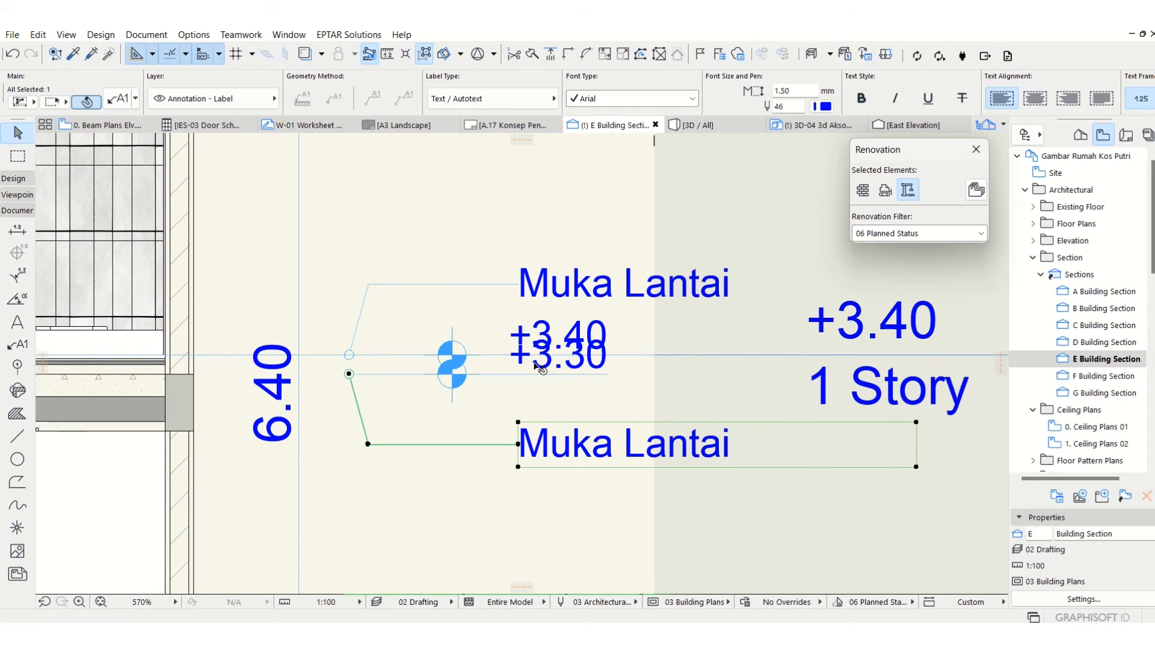
Change the text of the label pointing at the +3.30 level to "Muka plat".
scroll(577, 365, "up", 1)
double_click(621, 472)
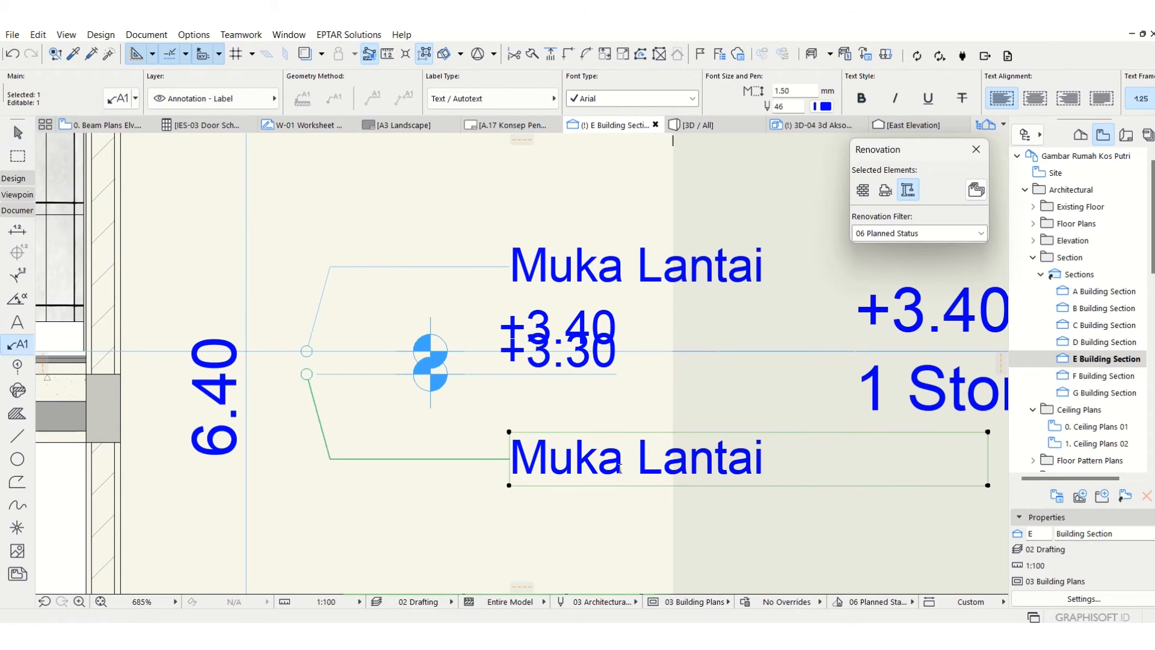
left_click_drag(800, 461, 644, 464)
type("plat")
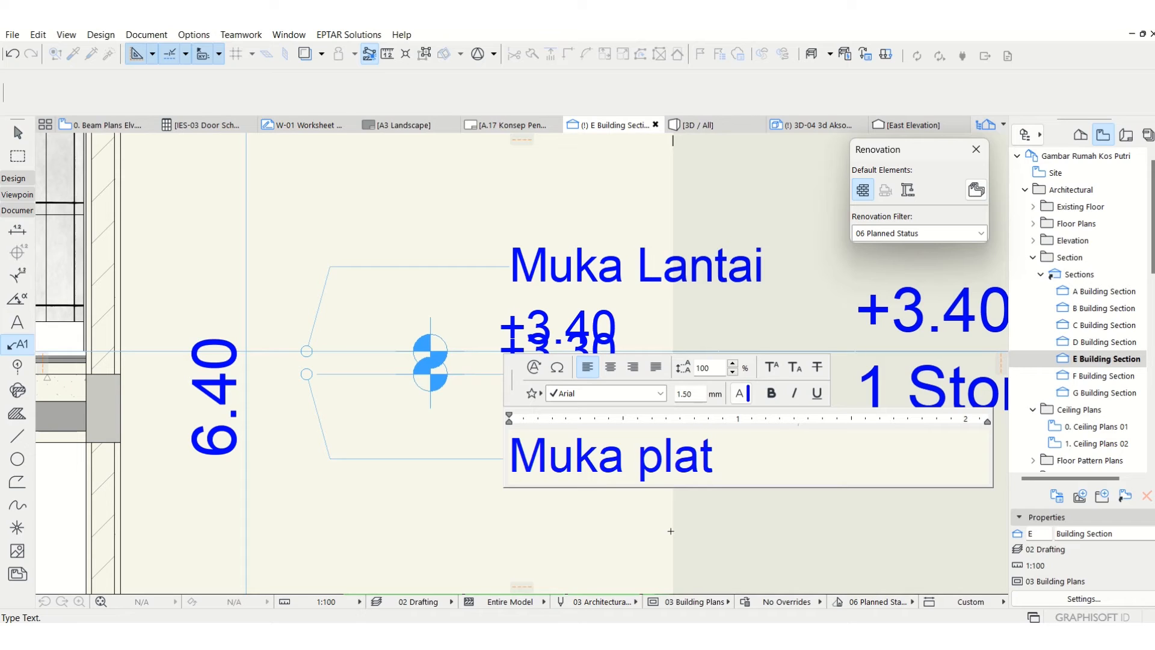
left_click(631, 545)
key("Escape")
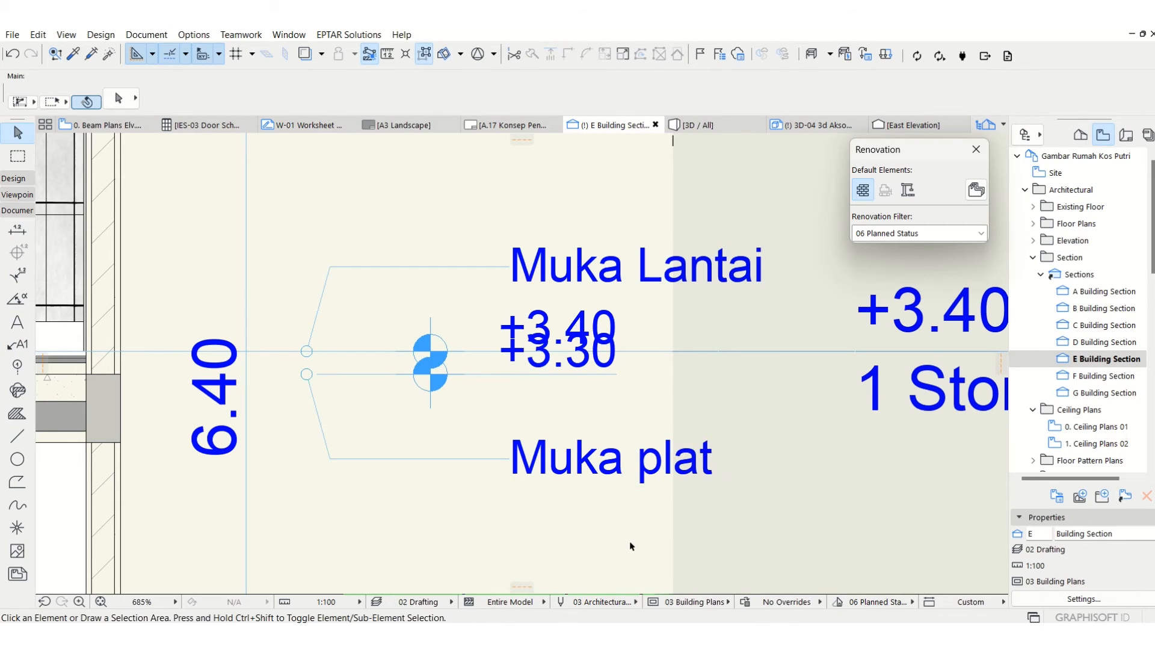
Select the 1 Story composite floor slab and examine its layers where it meets the beams.
scroll(595, 481, "down", 3)
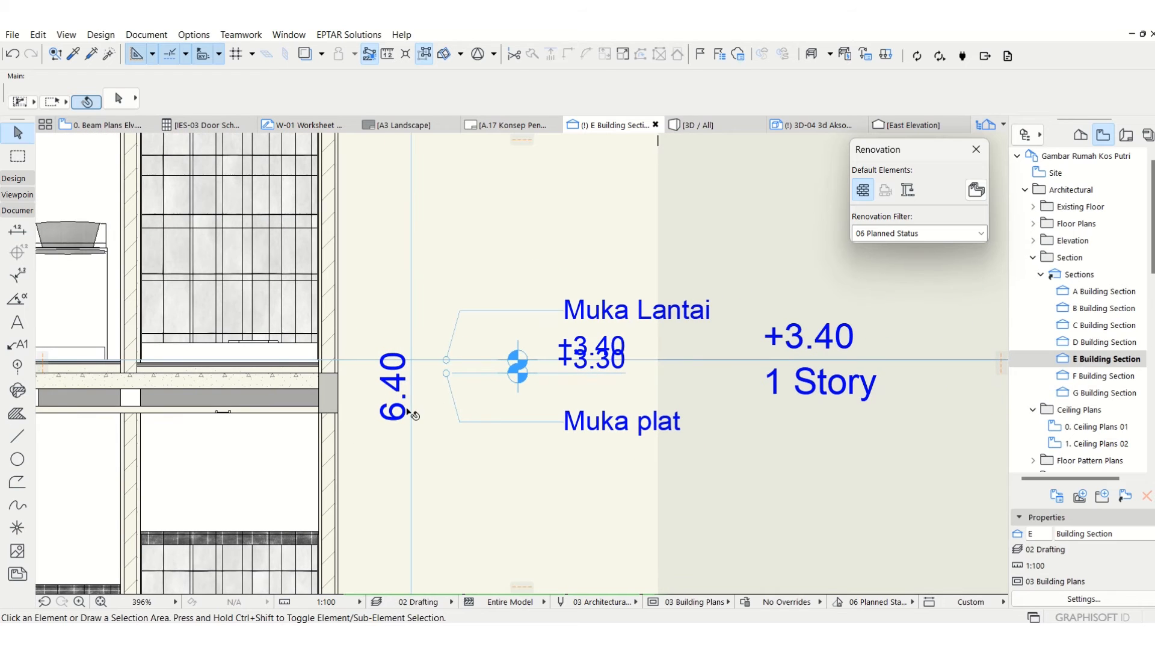
scroll(462, 397, "down", 4)
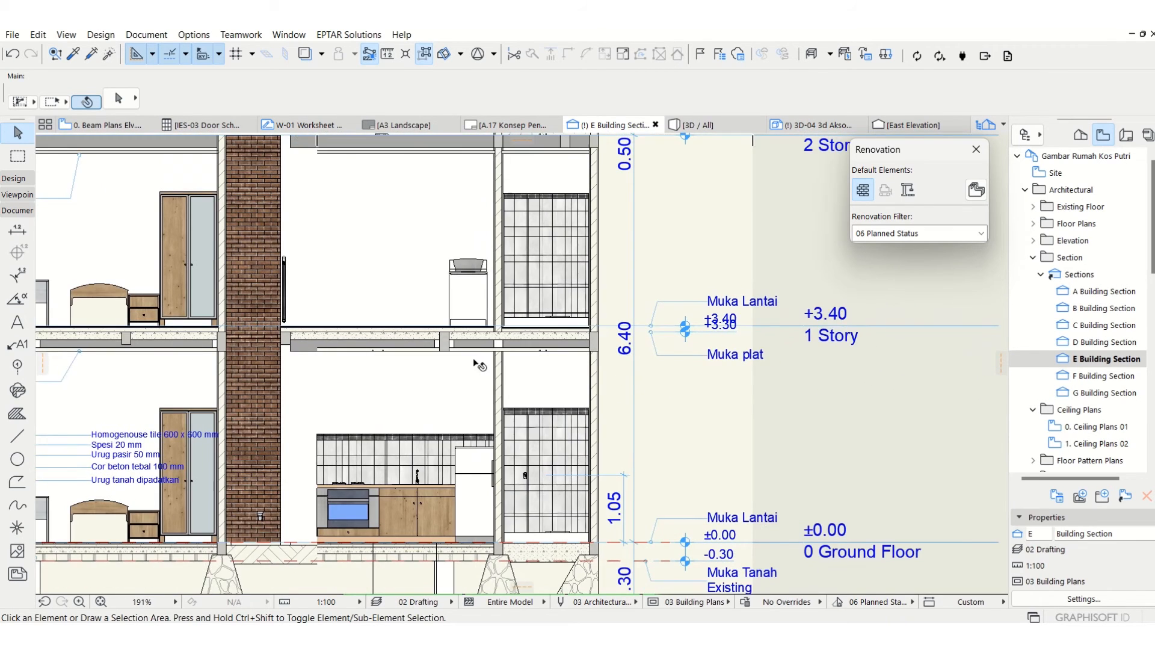
middle_click_drag(337, 365, 416, 307)
middle_click_drag(307, 301, 489, 287)
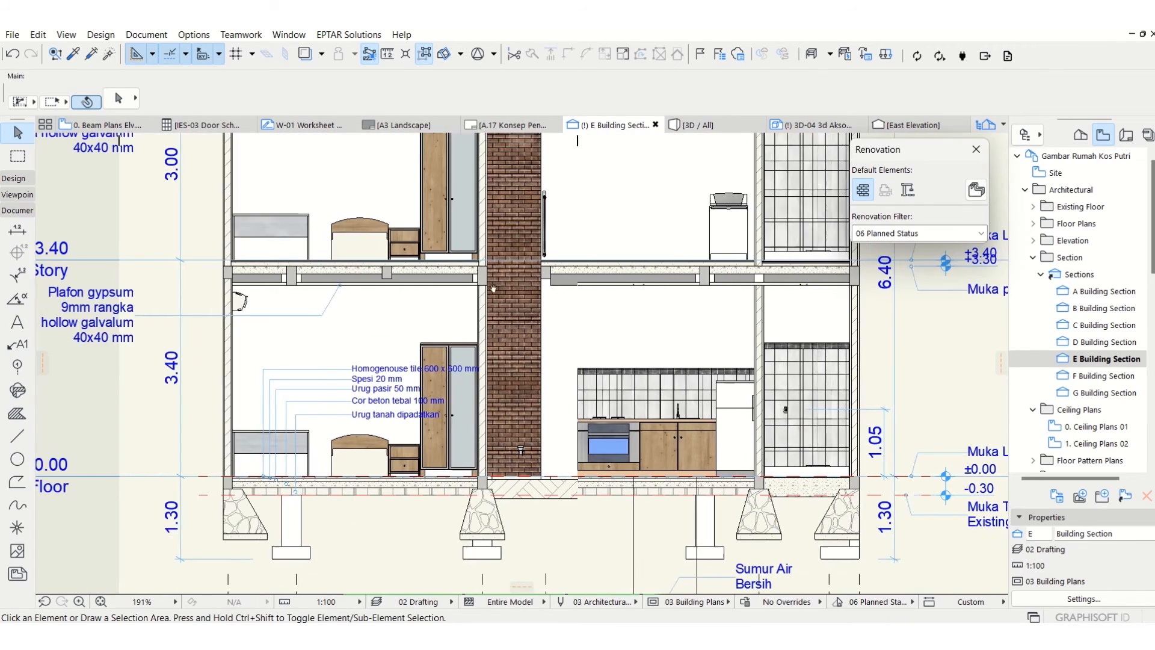
scroll(307, 261, "up", 3)
left_click(308, 261)
scroll(307, 258, "up", 5)
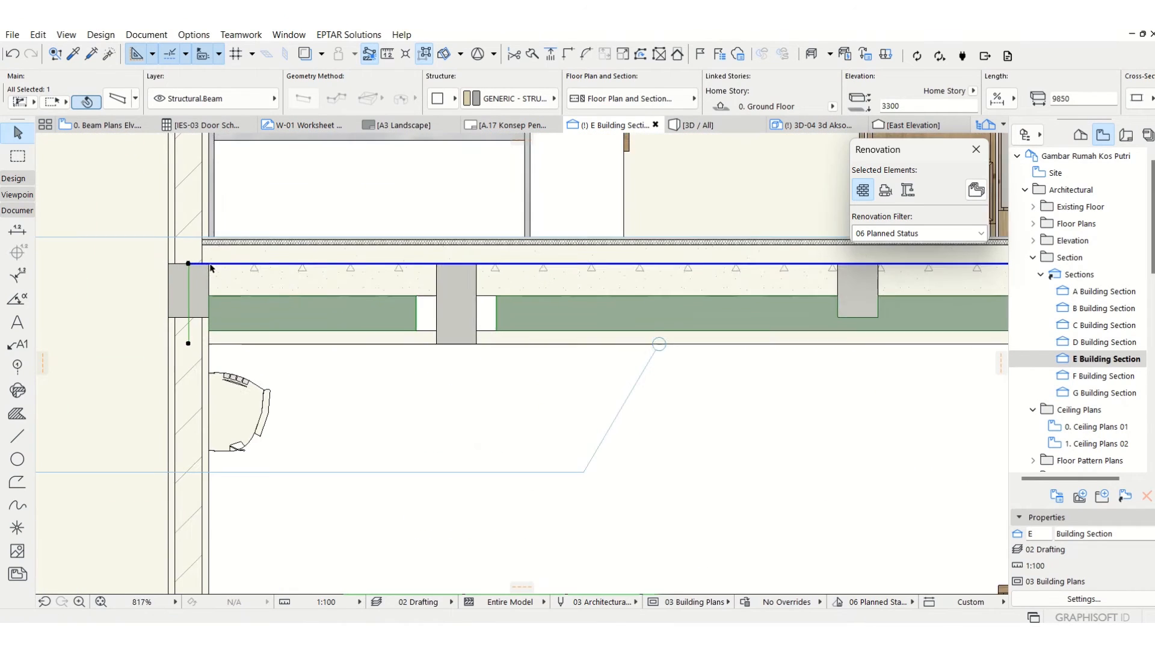
left_click(299, 226)
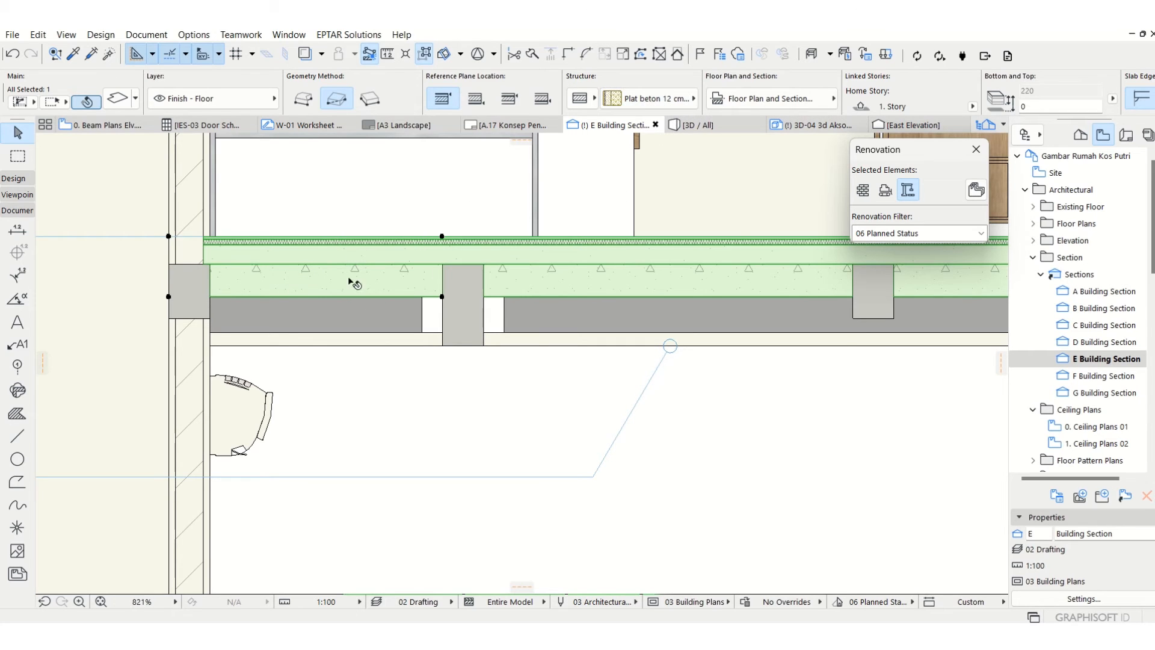
scroll(208, 241, "up", 2)
scroll(207, 241, "up", 2)
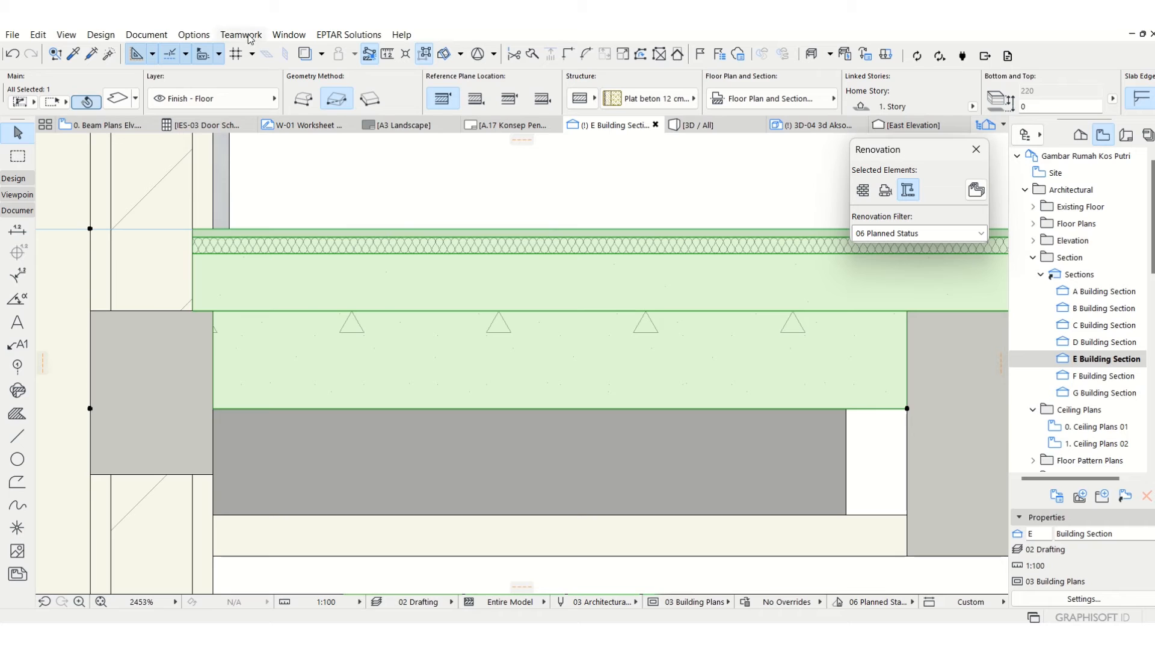
Open the Composites settings and display the layers of "Plat beton 12 cm, urug pasir, spesi, keramik".
left_click(200, 34)
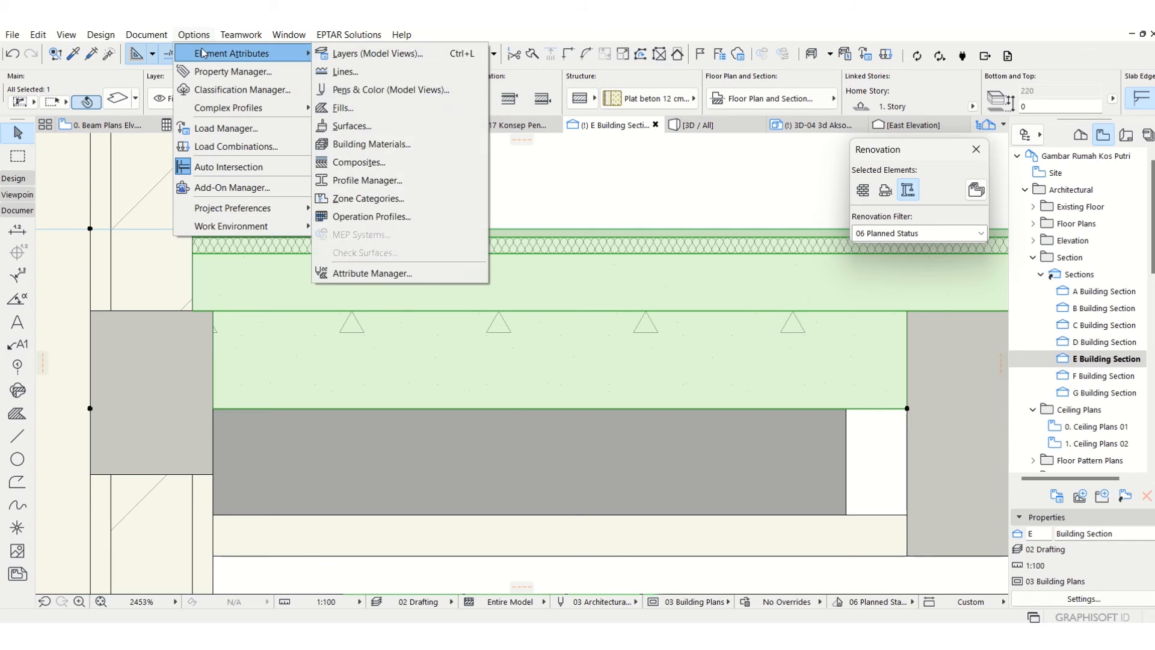
left_click(693, 96)
left_click(677, 99)
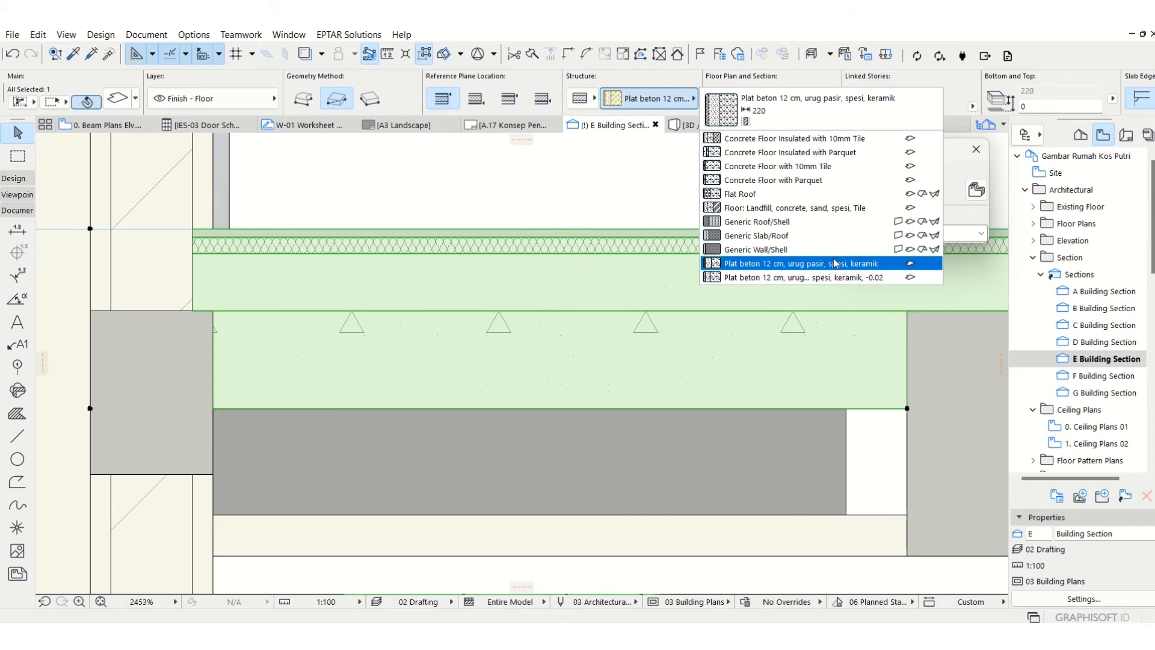
left_click(192, 36)
mouse_move(210, 56)
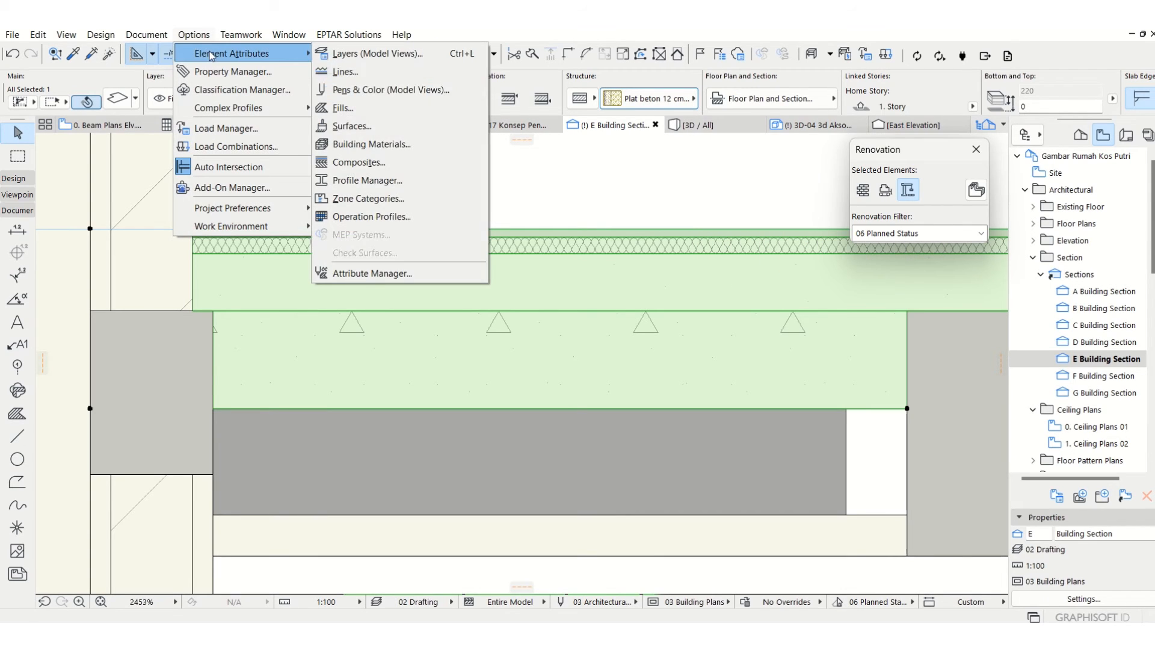
left_click(406, 163)
left_click(509, 154)
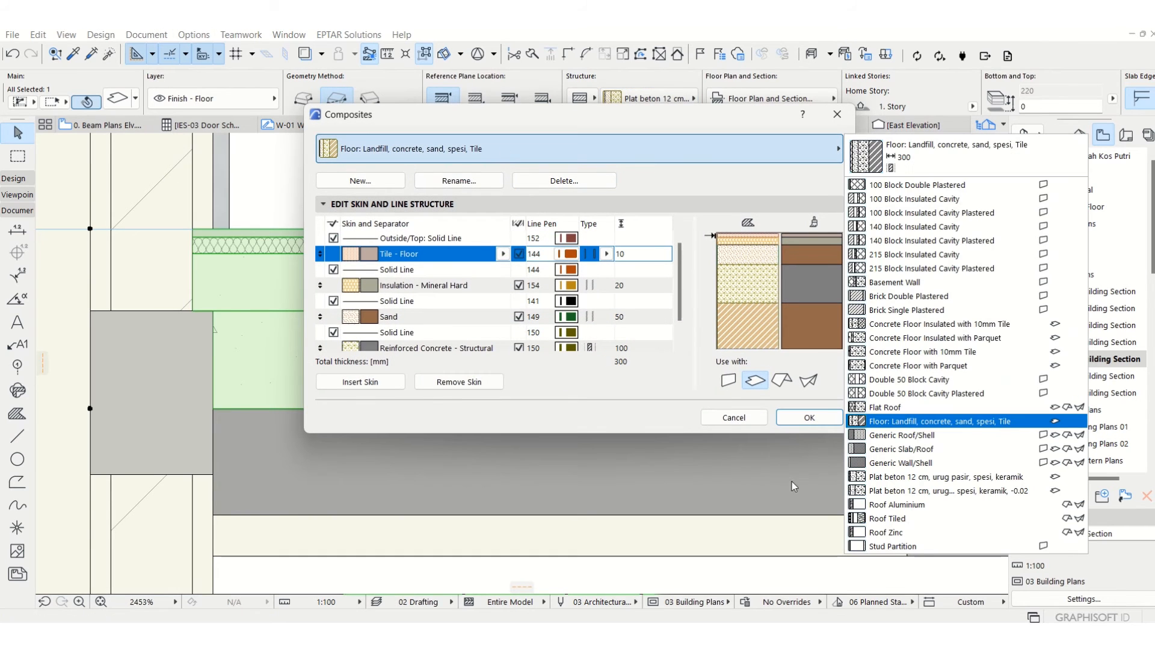
left_click(941, 477)
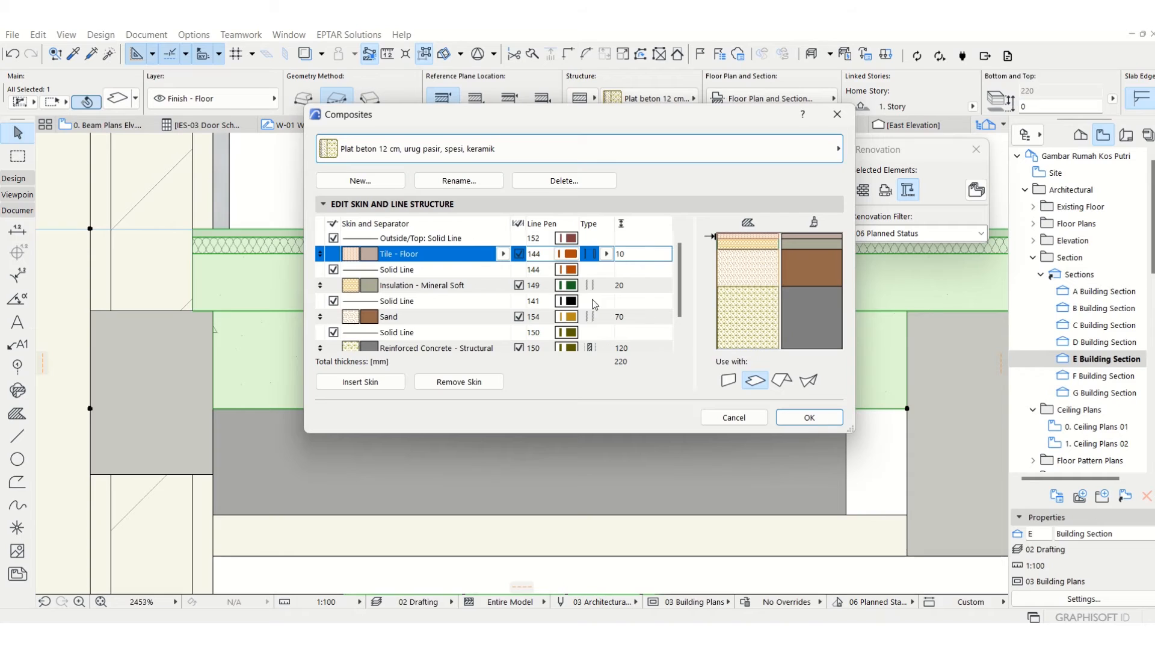
Examine the skins and thicknesses of the tile, insulation, sand and reinforced concrete layers, and close the Composites settings.
scroll(641, 318, "down", 2)
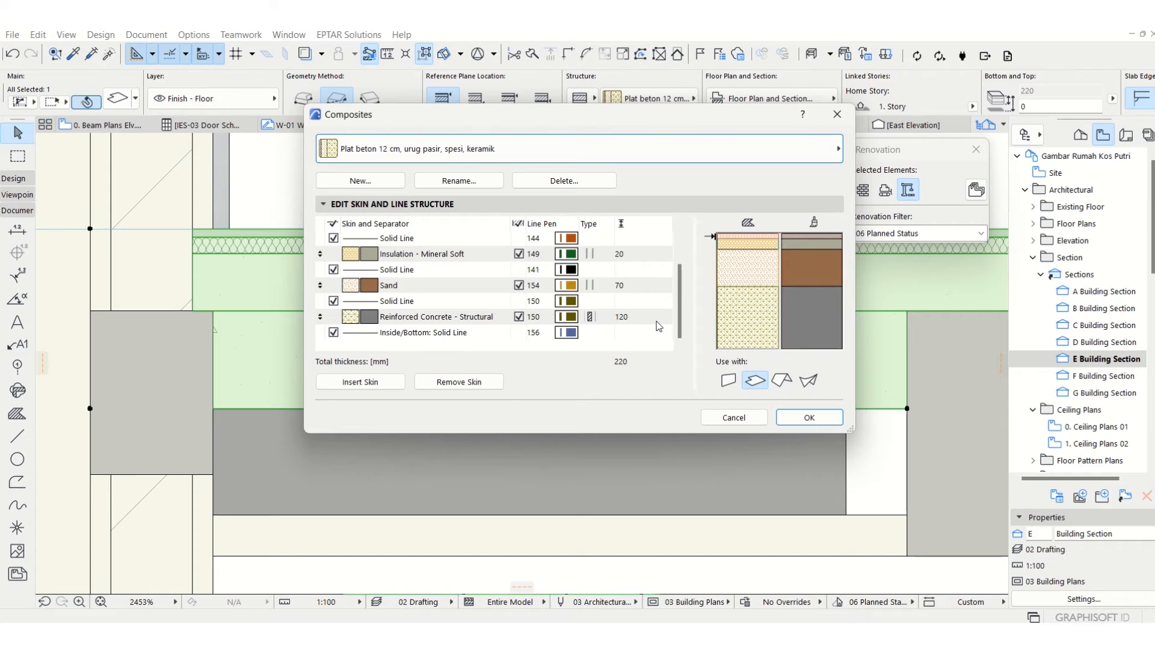
scroll(659, 326, "up", 2)
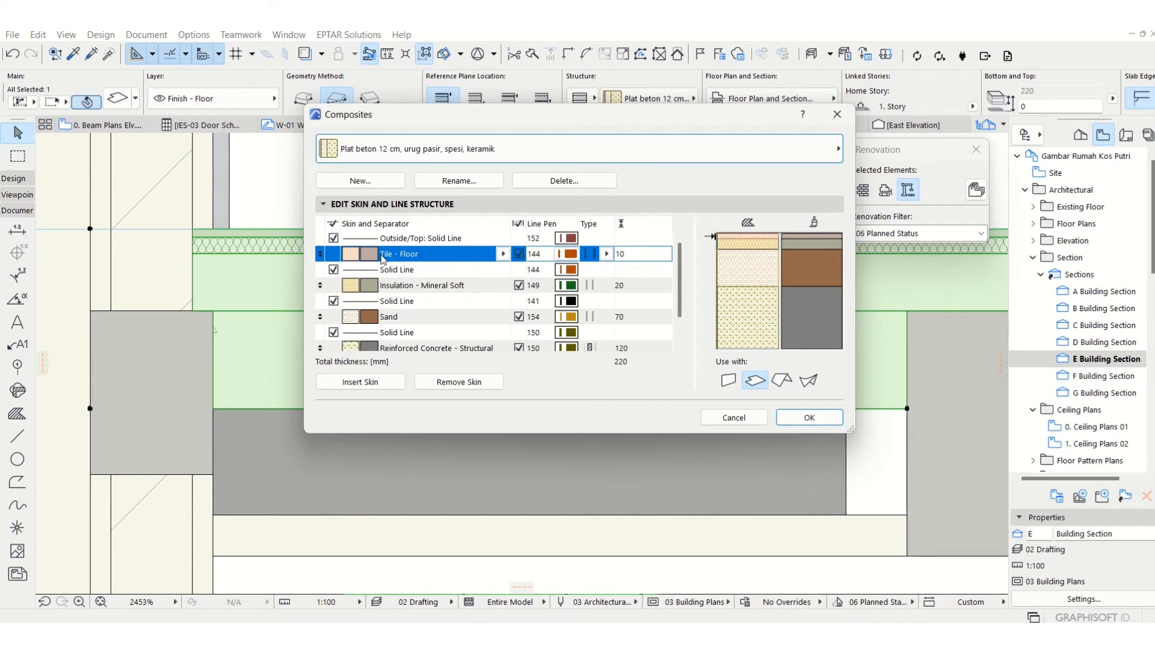
left_click_drag(650, 253, 549, 252)
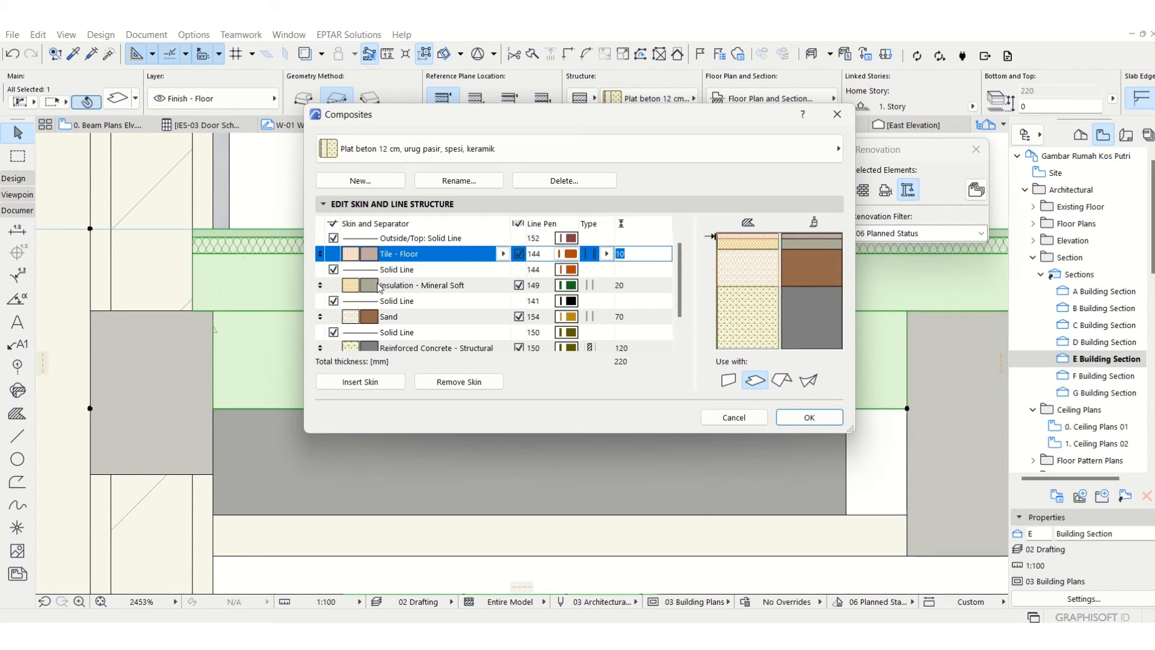
left_click(647, 289)
scroll(396, 294, "down", 1)
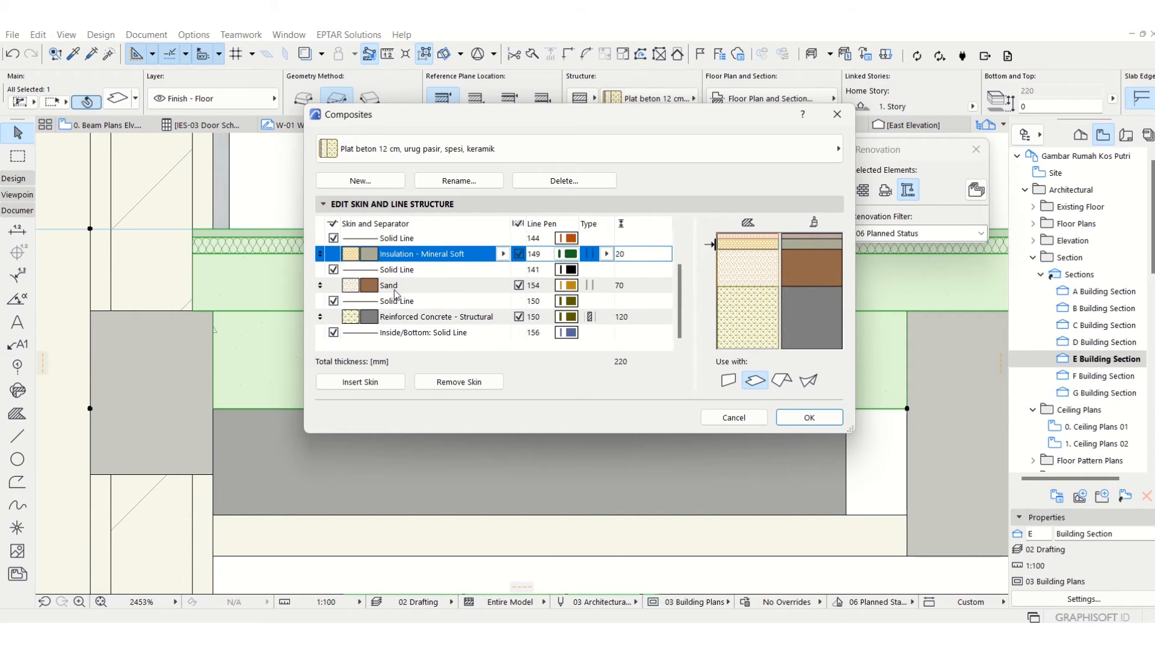
left_click(637, 287)
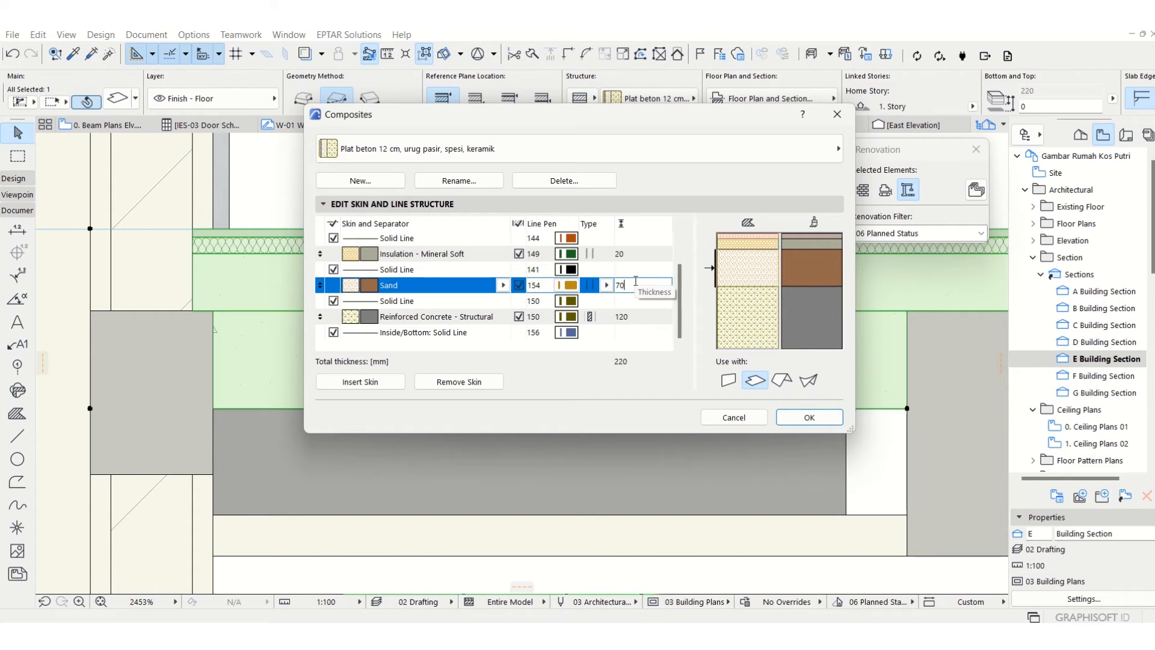
left_click(809, 417)
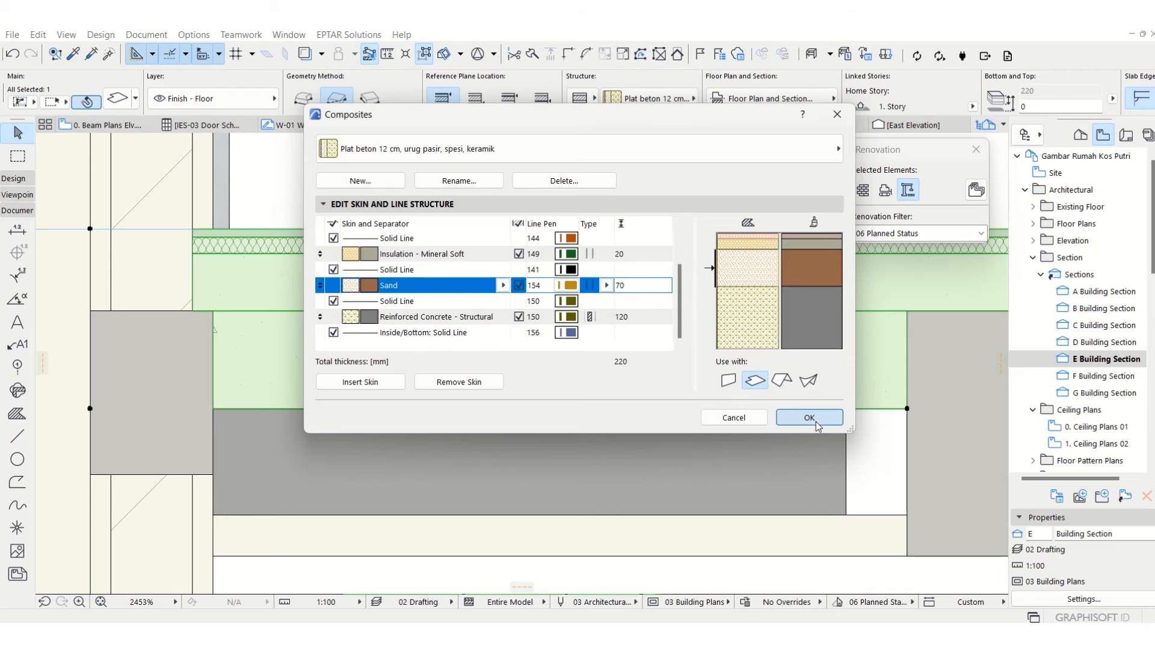
Draw a vertical solid line from the lower right corner of the column footing near the 1.30 dimension up to the floor's underside.
scroll(499, 349, "down", 5)
scroll(517, 270, "down", 4)
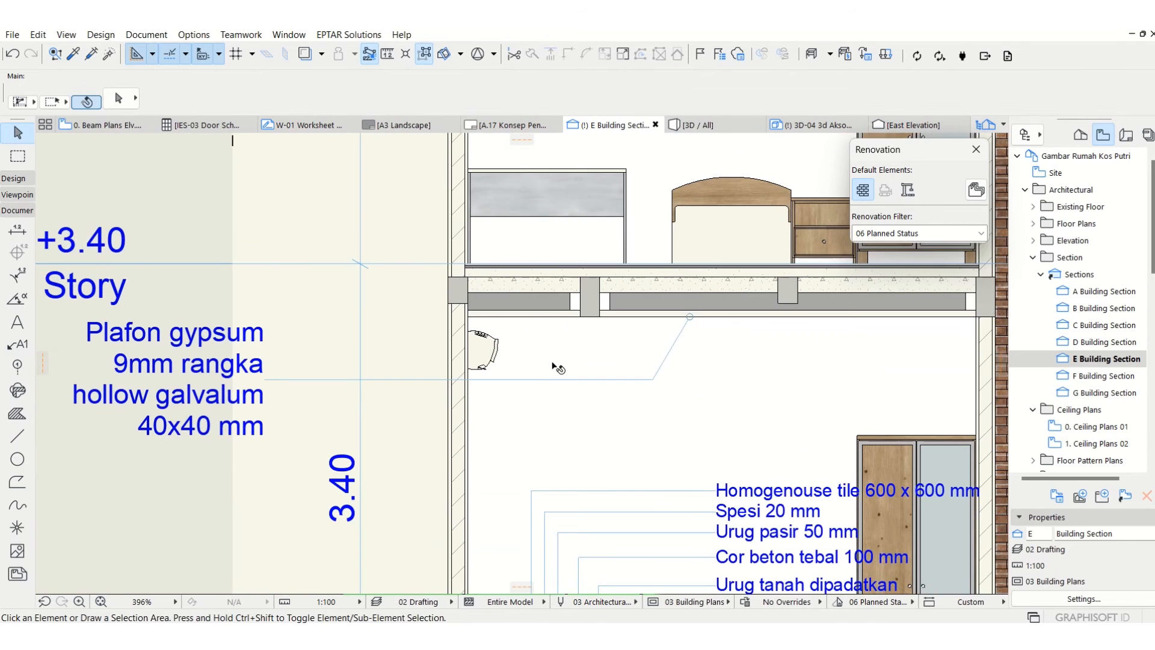
middle_click_drag(592, 481, 469, 233)
middle_click_drag(525, 396, 511, 265)
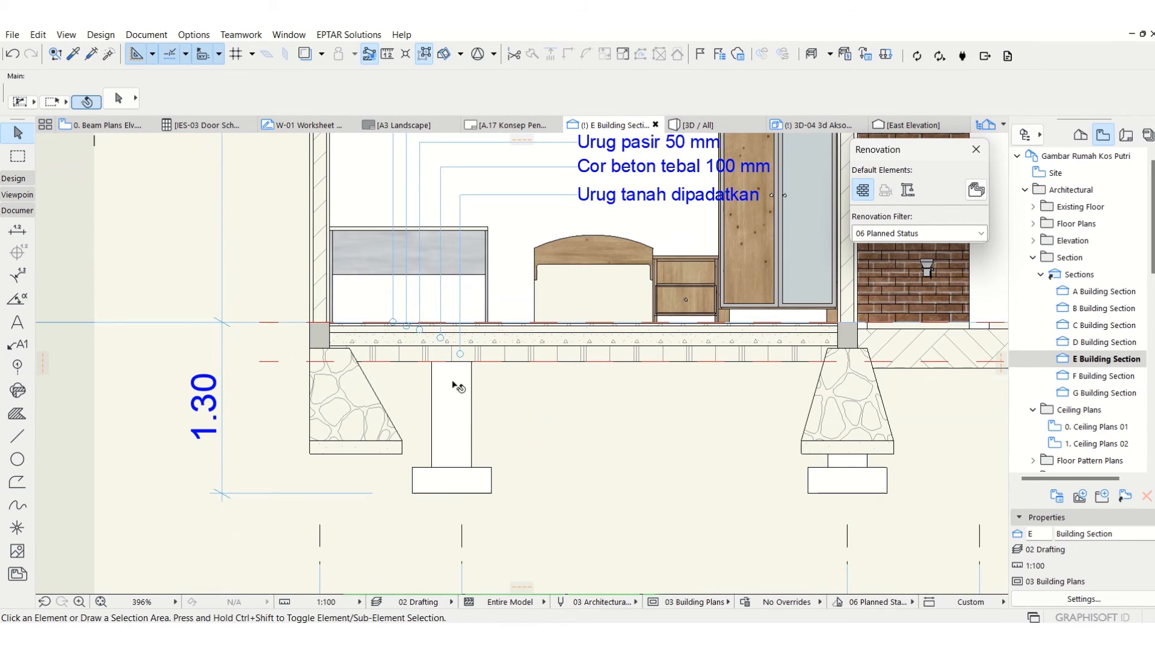
left_click(24, 442)
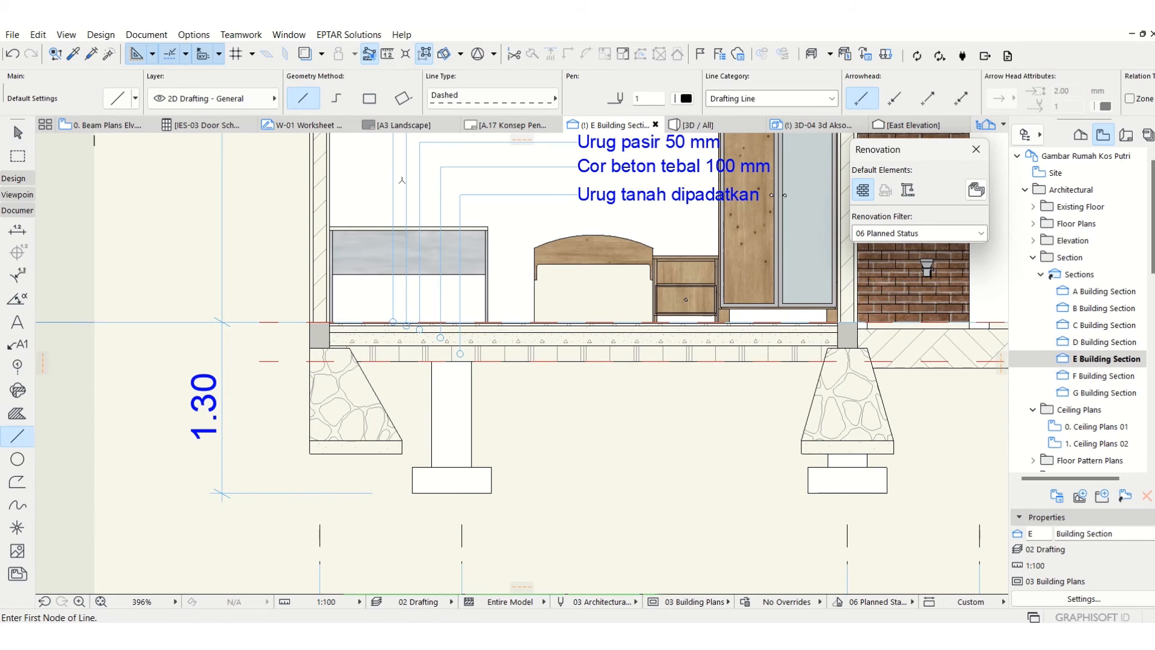
left_click(439, 100)
left_click(631, 80)
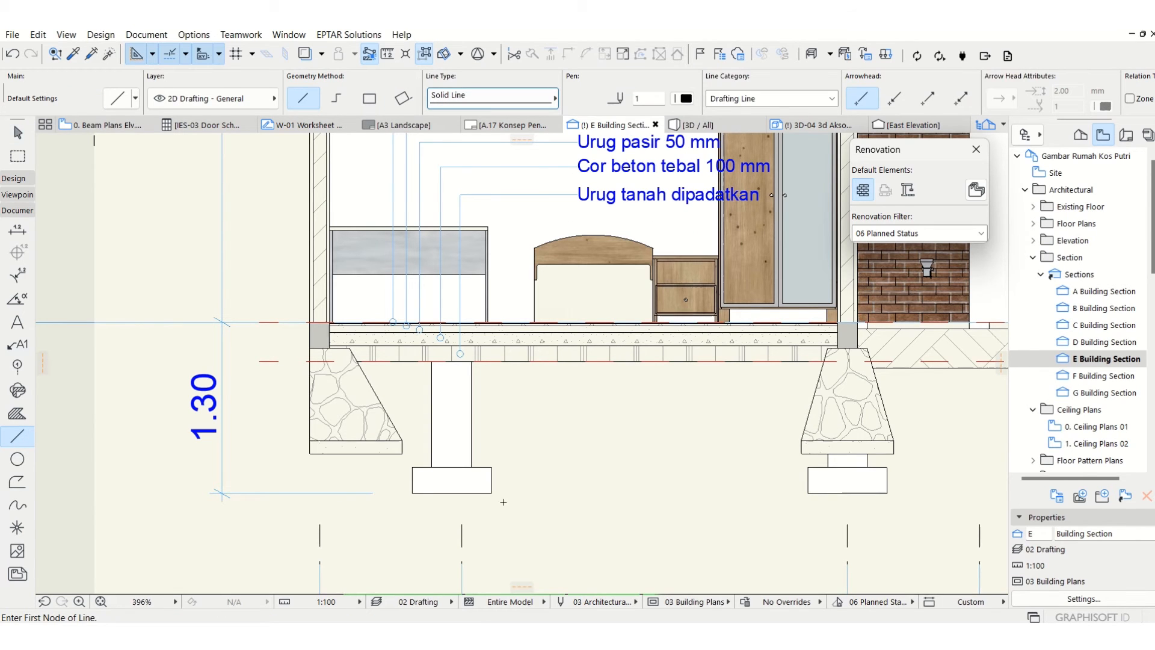
middle_click_drag(684, 483, 642, 481)
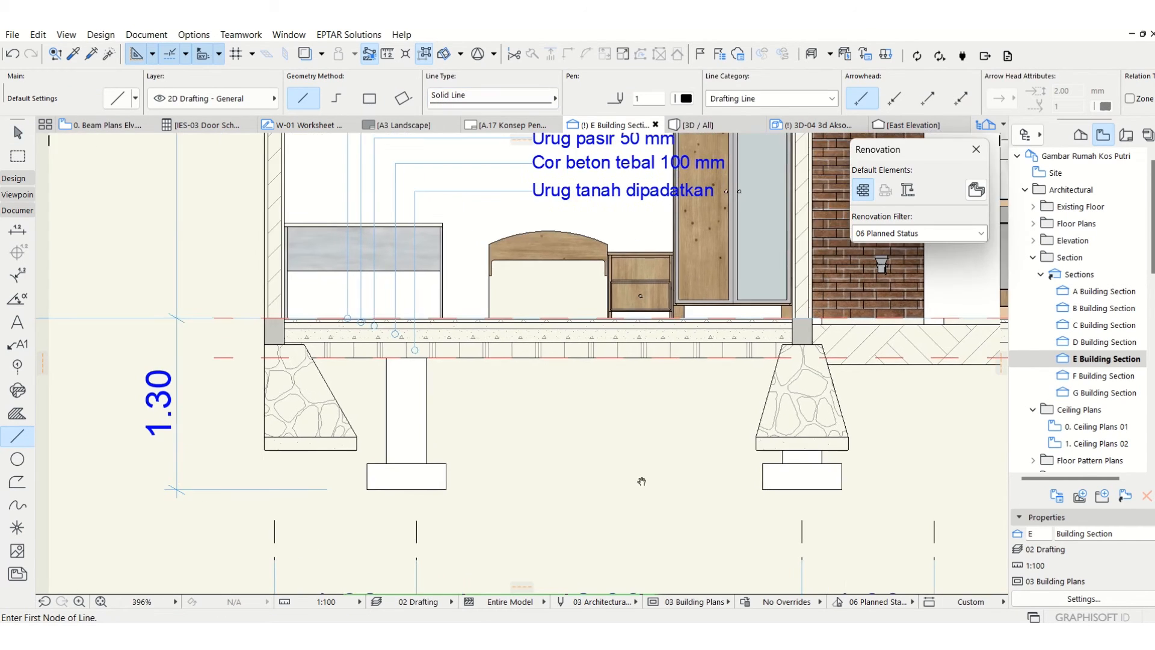
scroll(375, 464, "up", 1)
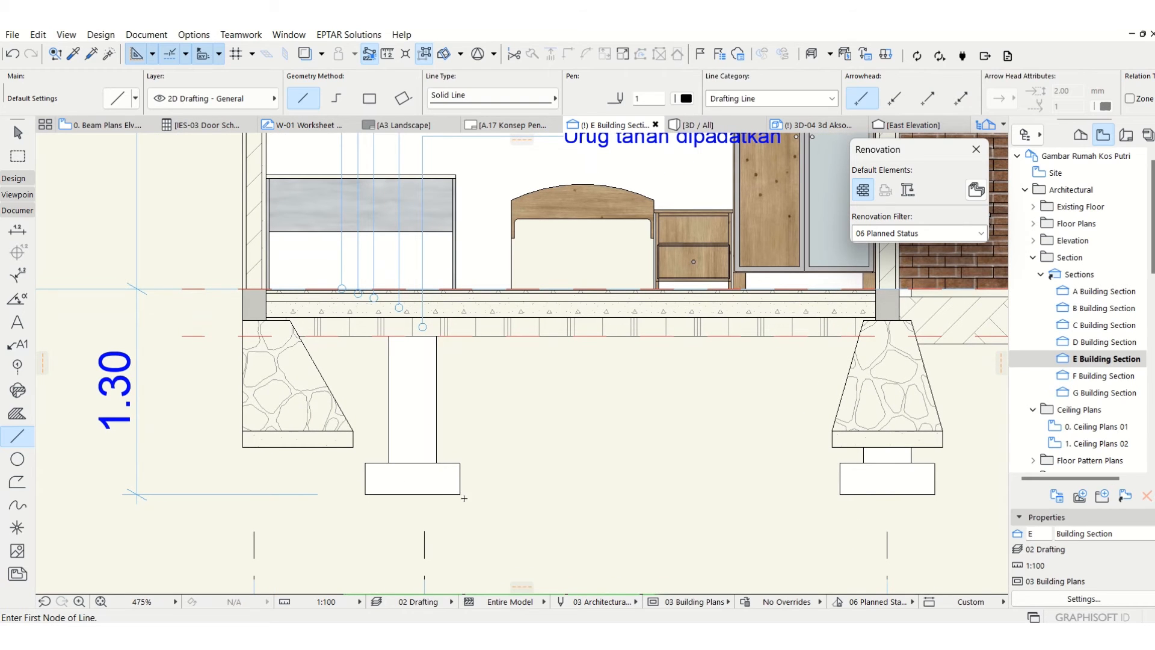
left_click(460, 493)
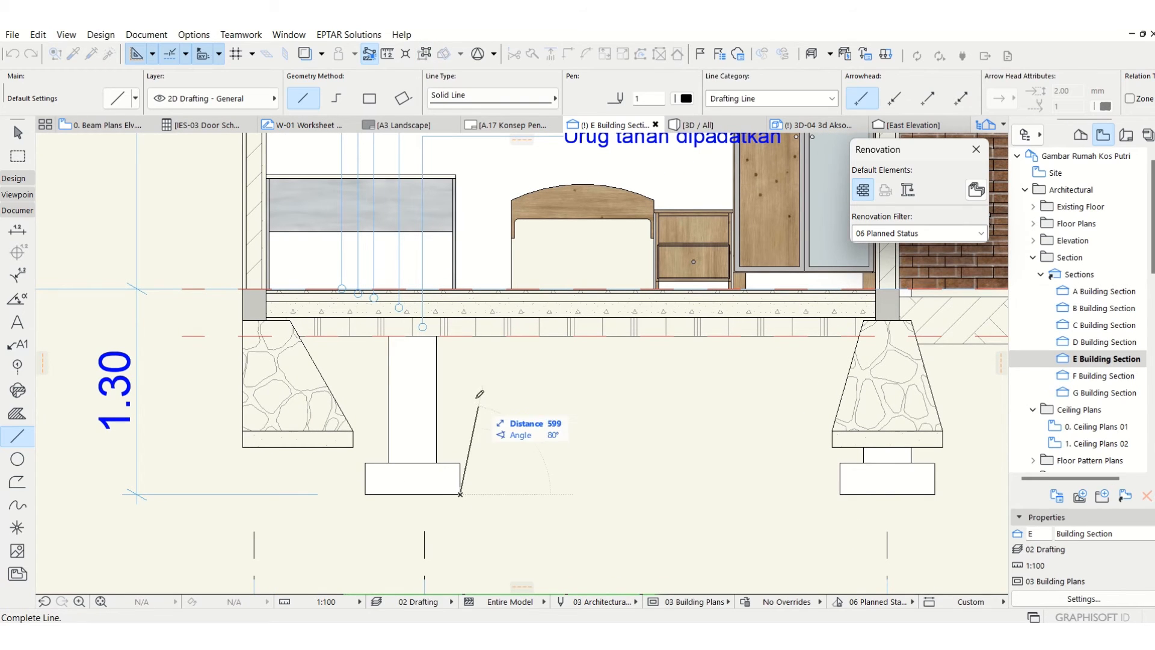
left_click(460, 335)
Rotate the vertical line beside the footing by -15° about its lower end.
left_click(463, 354, "shift")
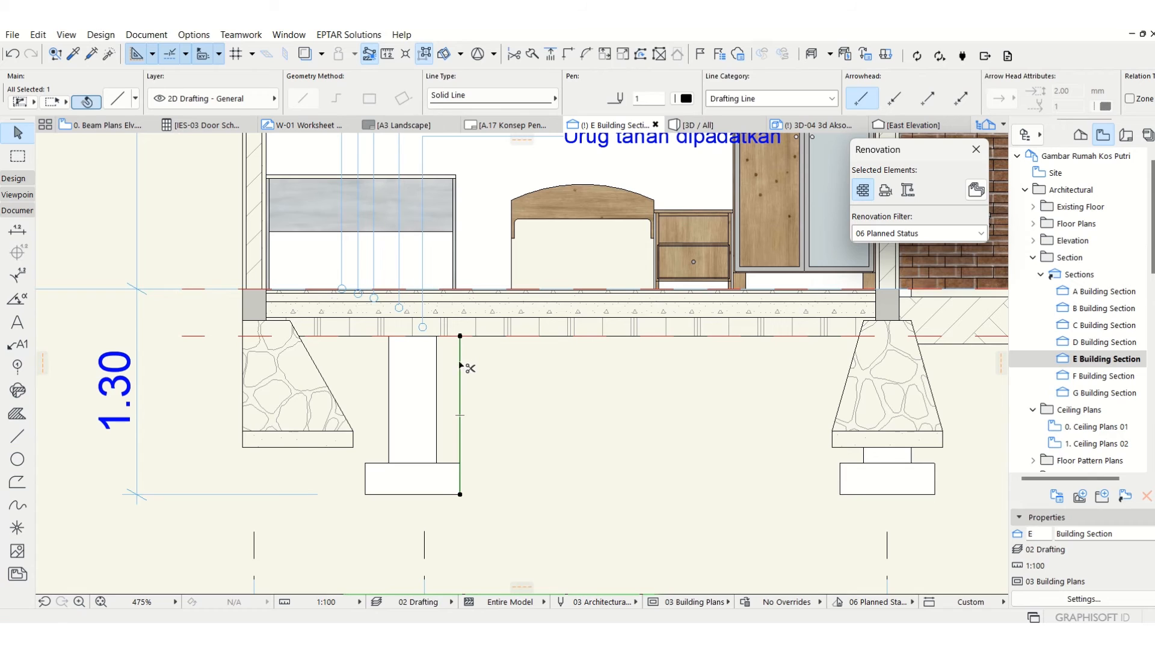
key("ctrl+e")
left_click(460, 493)
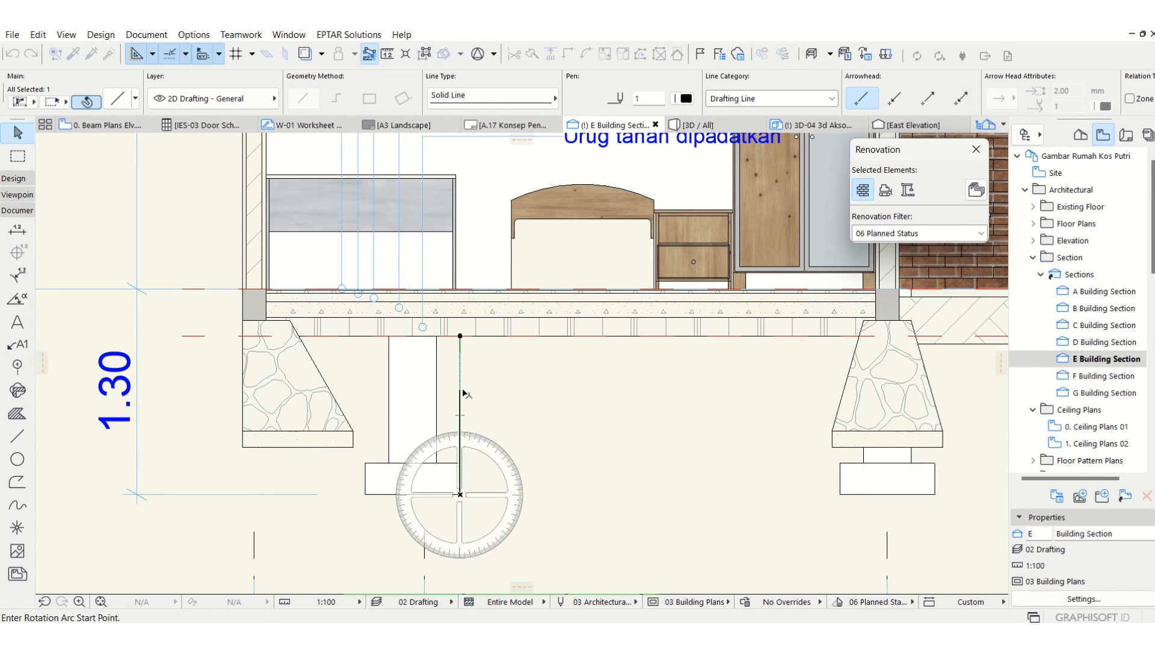
left_click(461, 391)
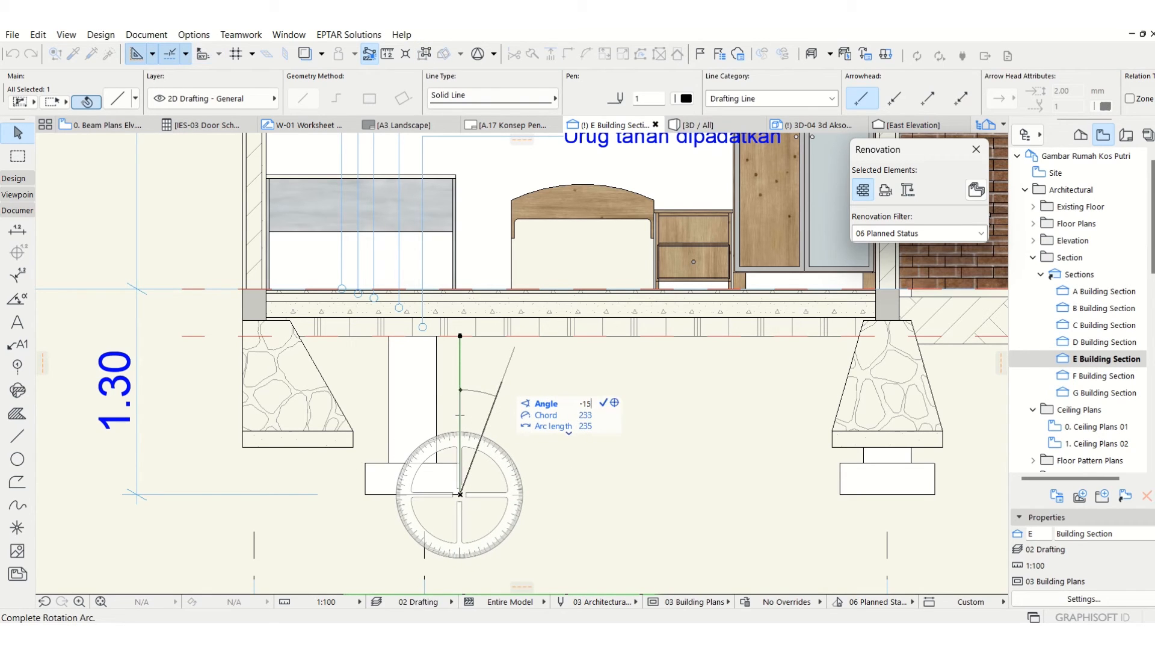
left_click(502, 385)
Stretch the upper end of the slanted line to the underside of the floor layers.
scroll(494, 361, "up", 2)
left_click(504, 328)
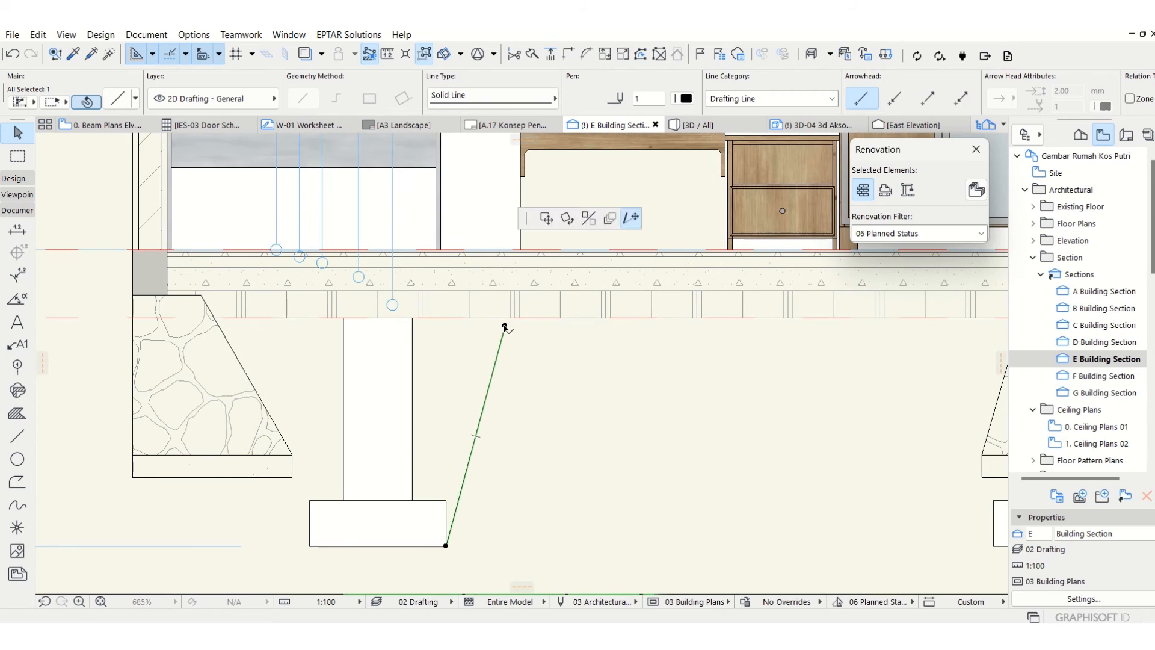
scroll(503, 305, "down", 2)
left_click(451, 348)
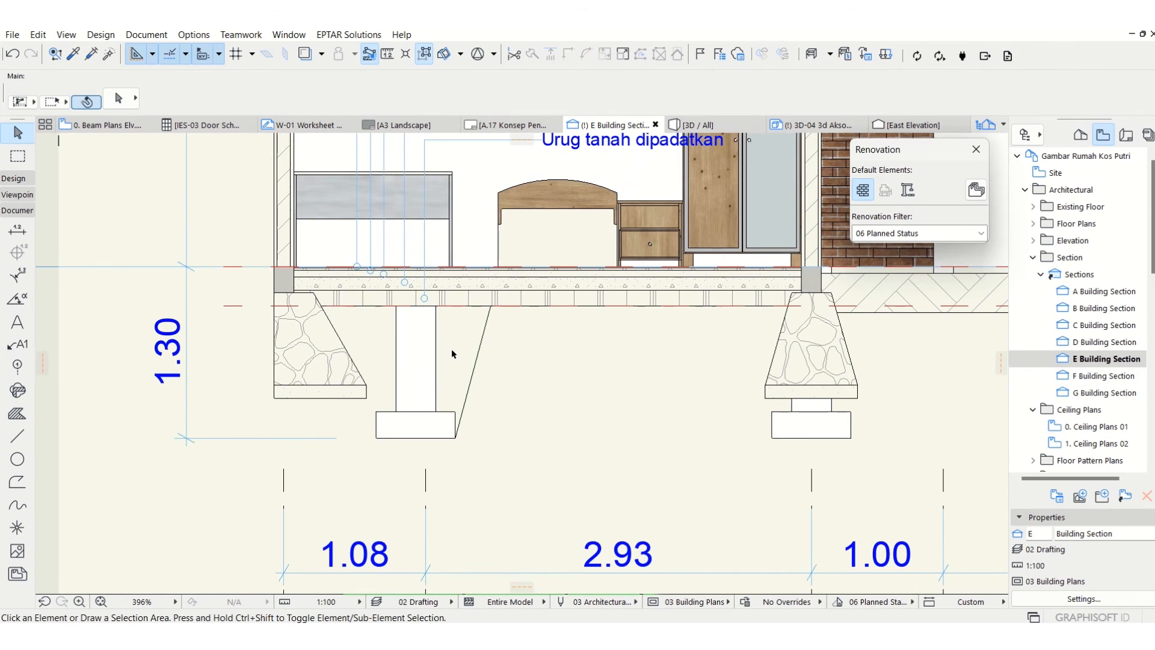
Set up the Fill tool with the Drafting Fill category and the Double 1:4 pattern.
scroll(484, 394, "up", 2)
left_click(17, 414)
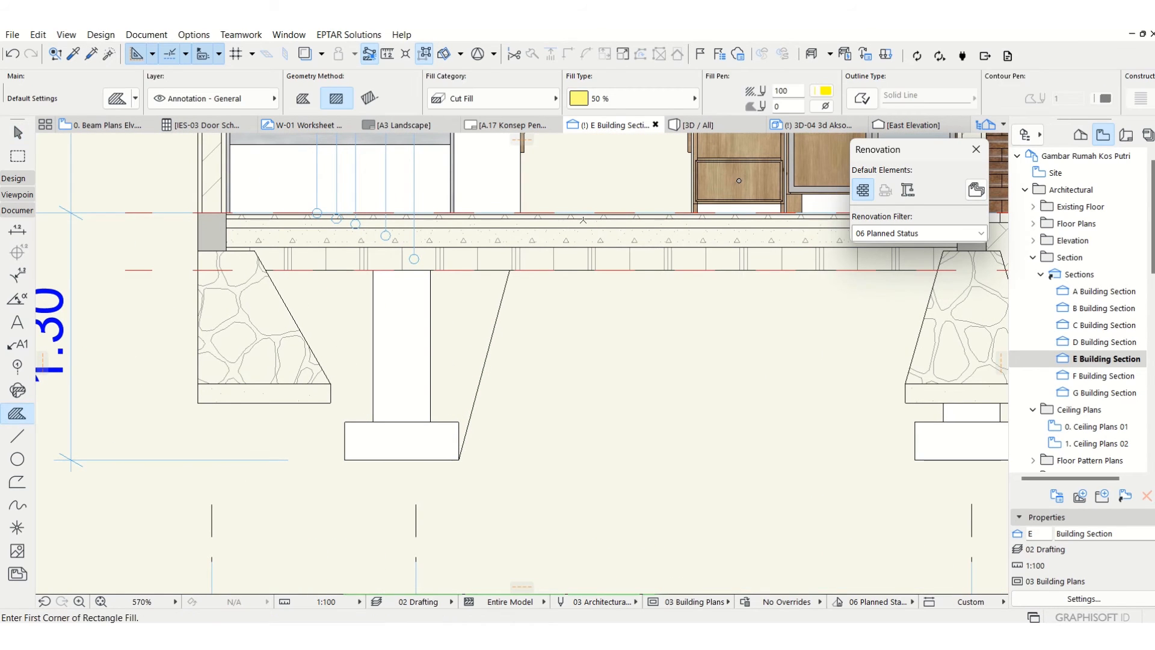
left_click(490, 98)
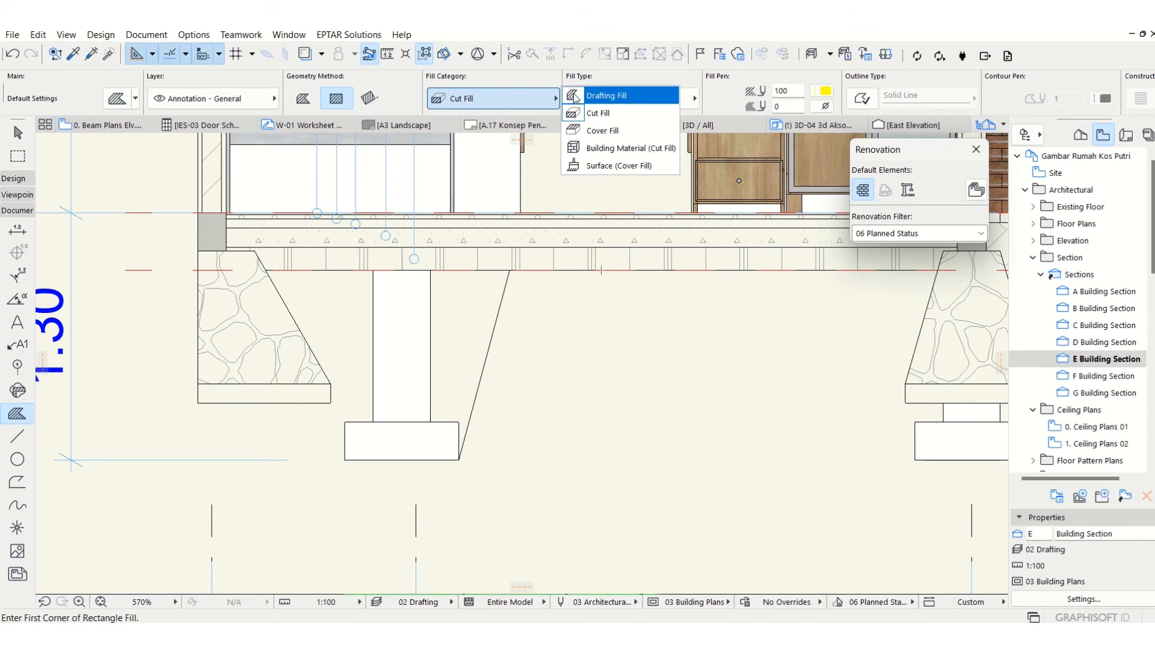
left_click(608, 94)
left_click(608, 98)
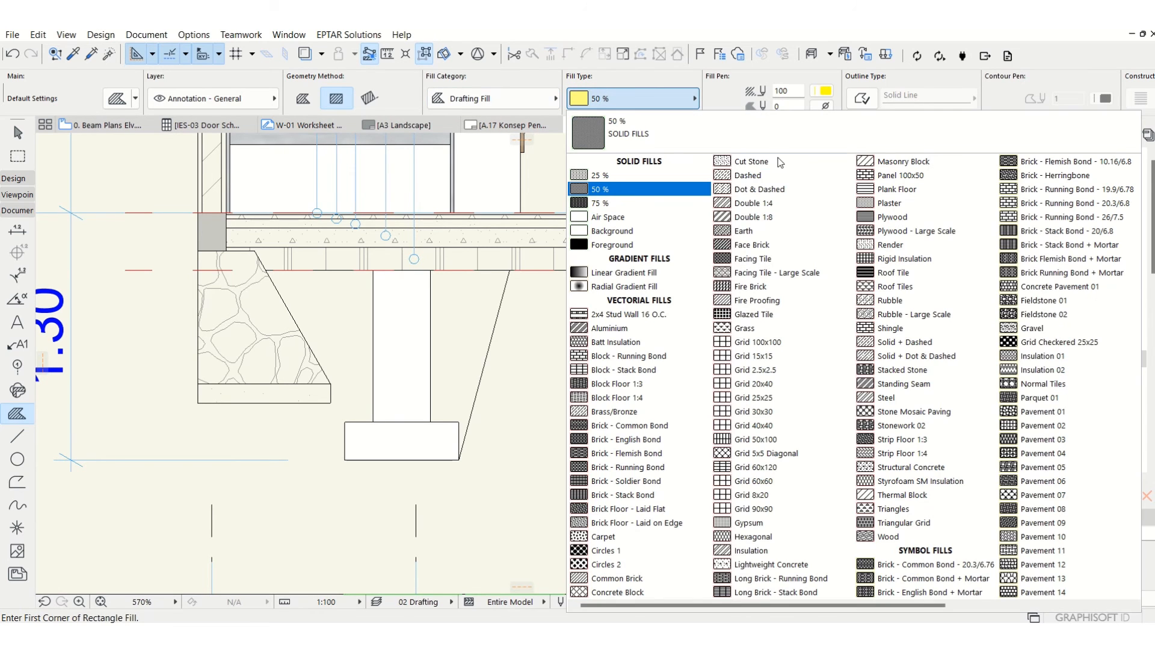
left_click(816, 90)
left_click(623, 103)
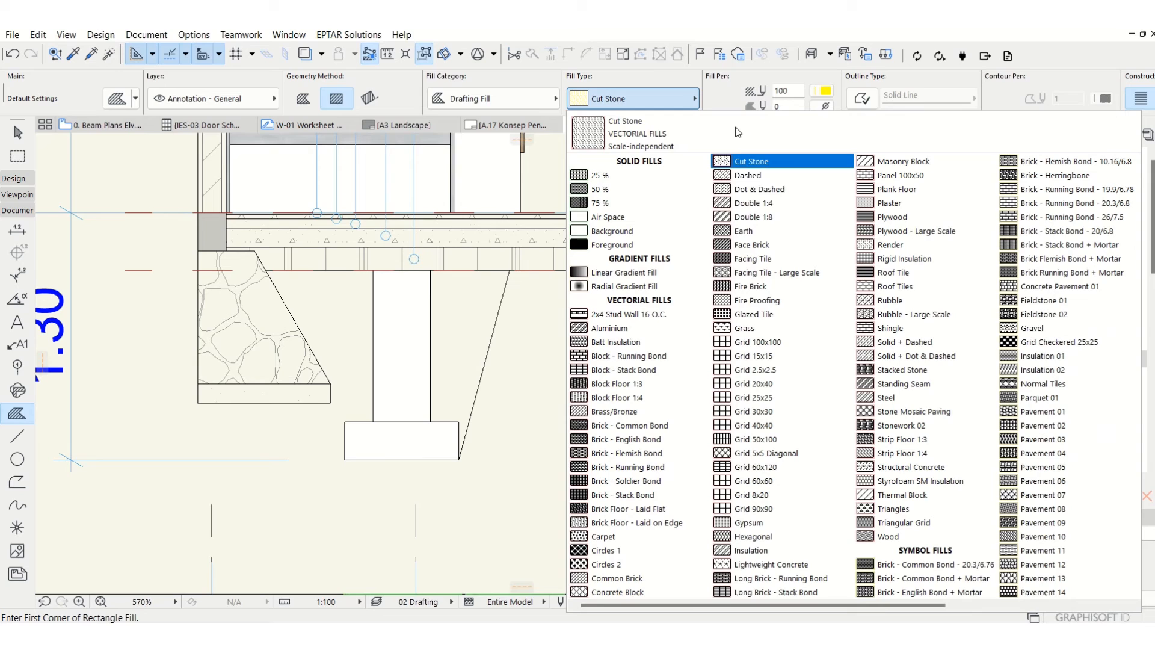
left_click(764, 205)
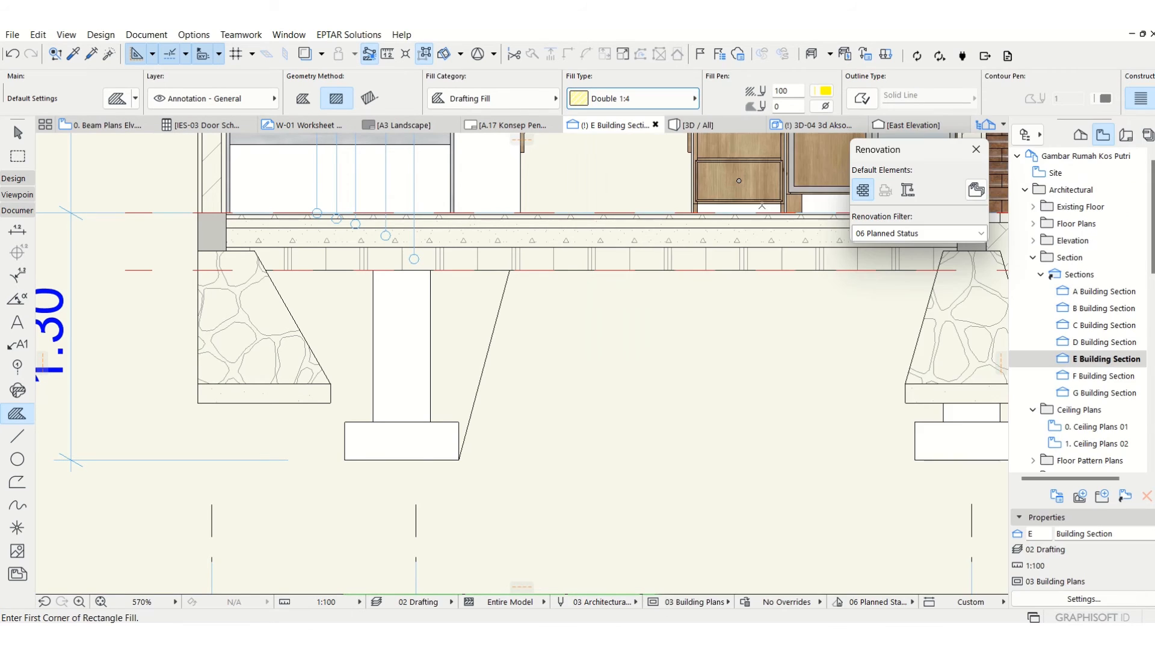
Draw a 600 mm wide rectangular polygon fill directly beneath the column footing, flush with both of its edges.
scroll(425, 484, "up", 5)
left_click(305, 105)
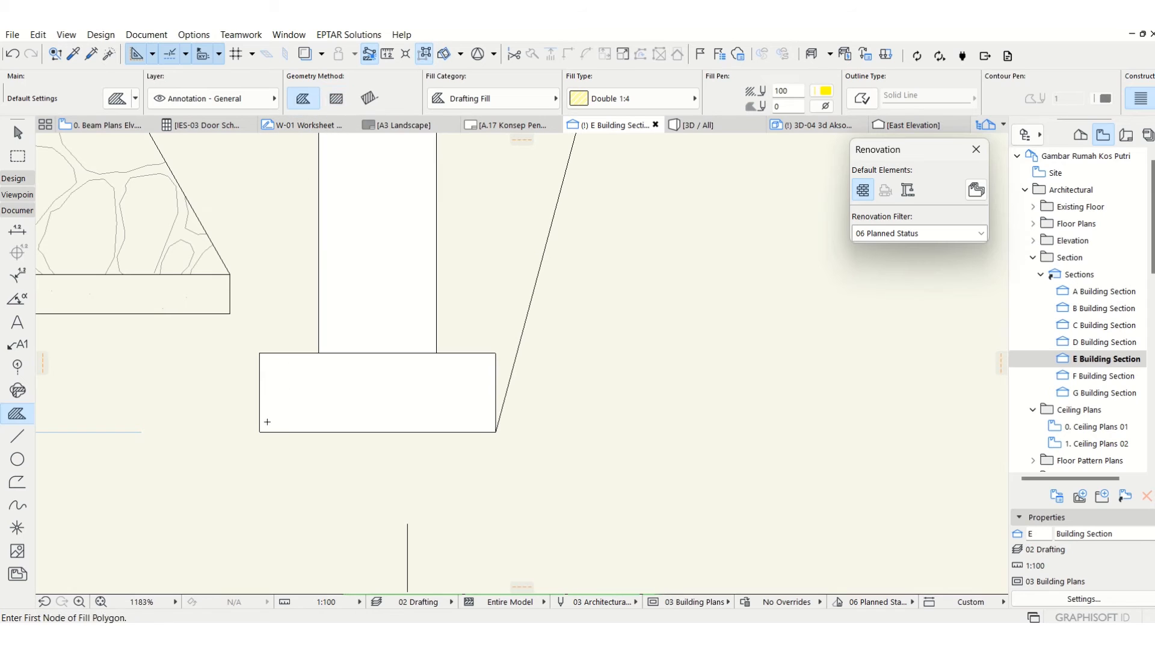
left_click(259, 432)
left_click(496, 432)
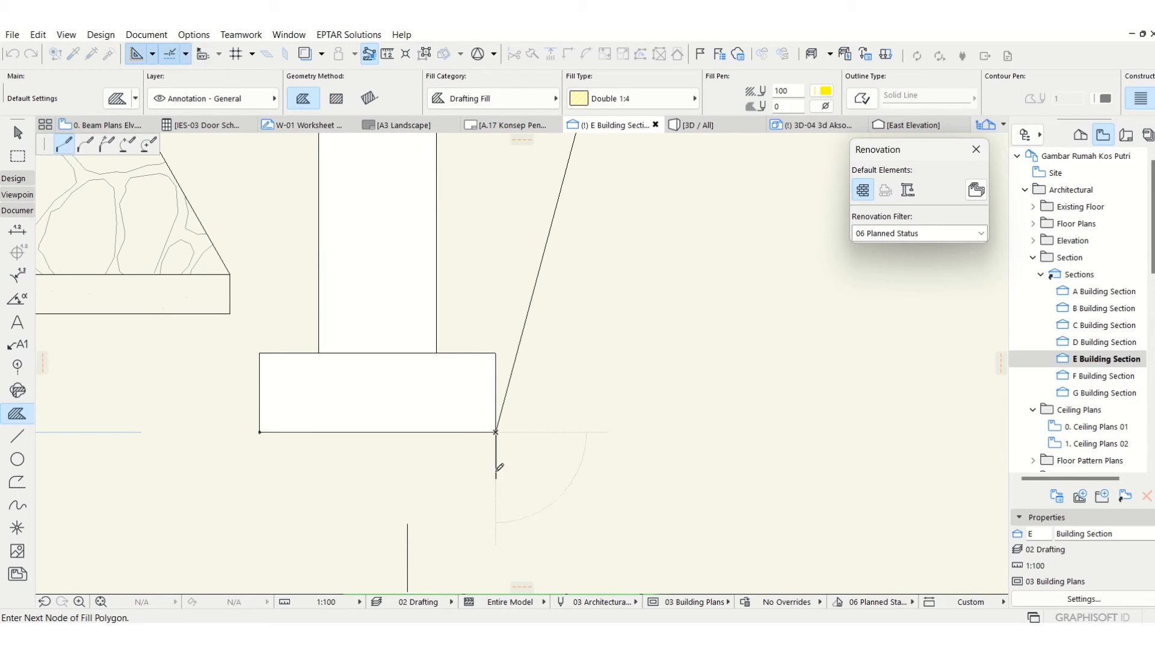
left_click(496, 471)
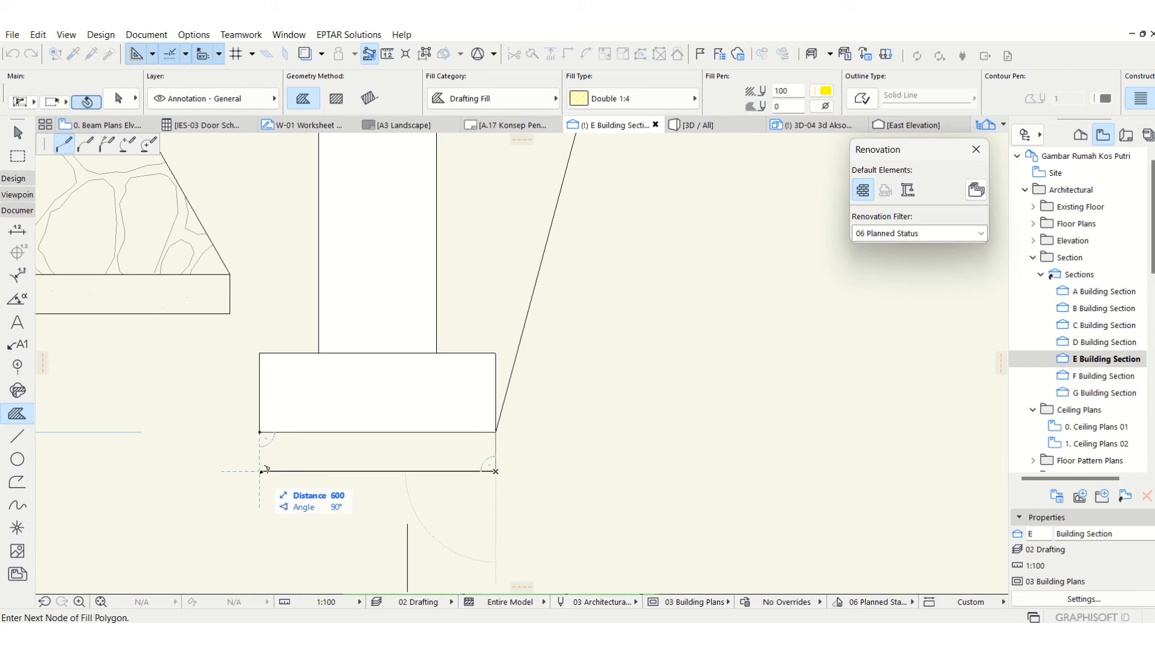
left_click(259, 471)
left_click(260, 431)
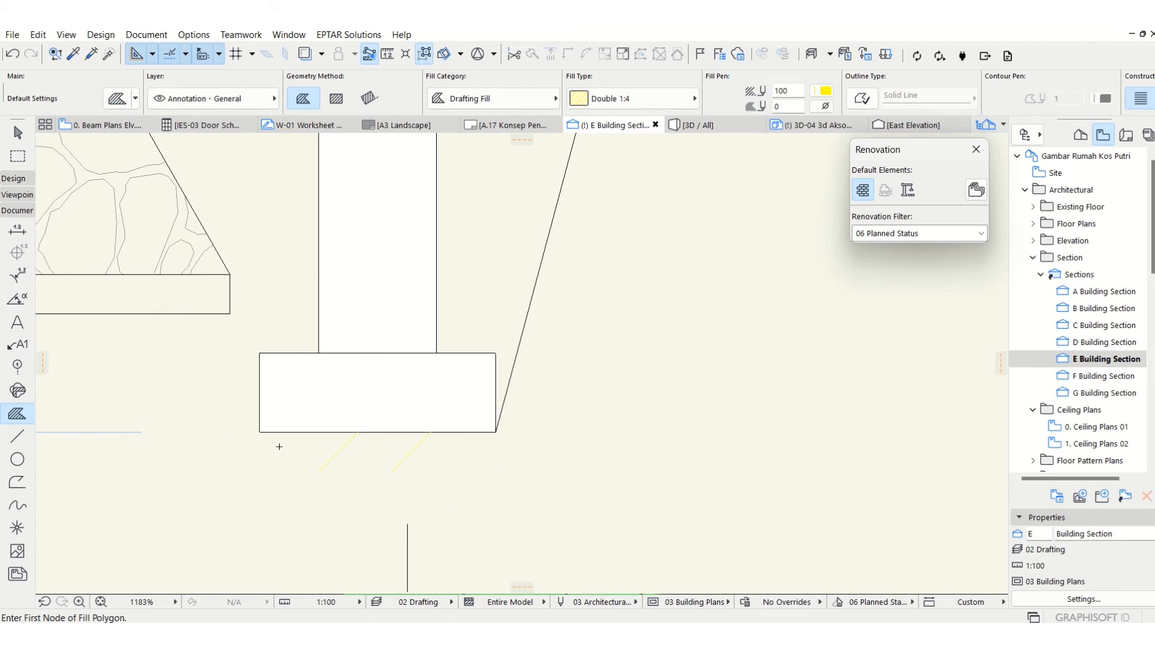
Set the fill pen of the new fill below the footing to black pen 1 and turn on its solid outline.
left_click(297, 463, "shift")
left_click(825, 91)
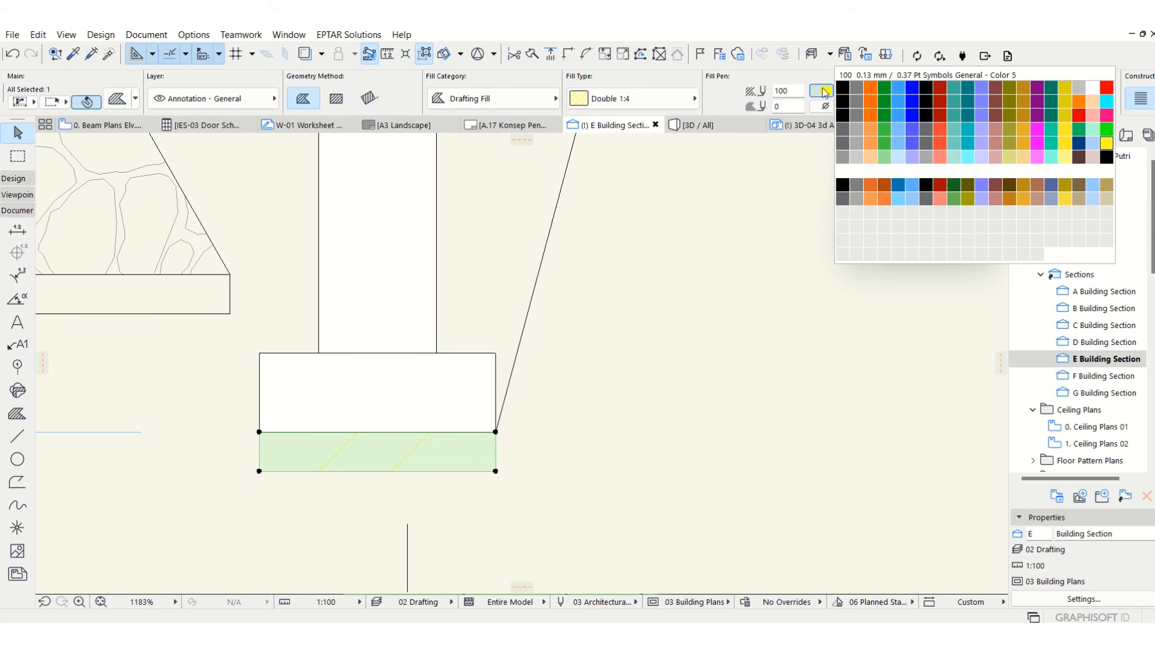
left_click(816, 75)
left_click(862, 98)
left_click(790, 223)
scroll(559, 461, "down", 3)
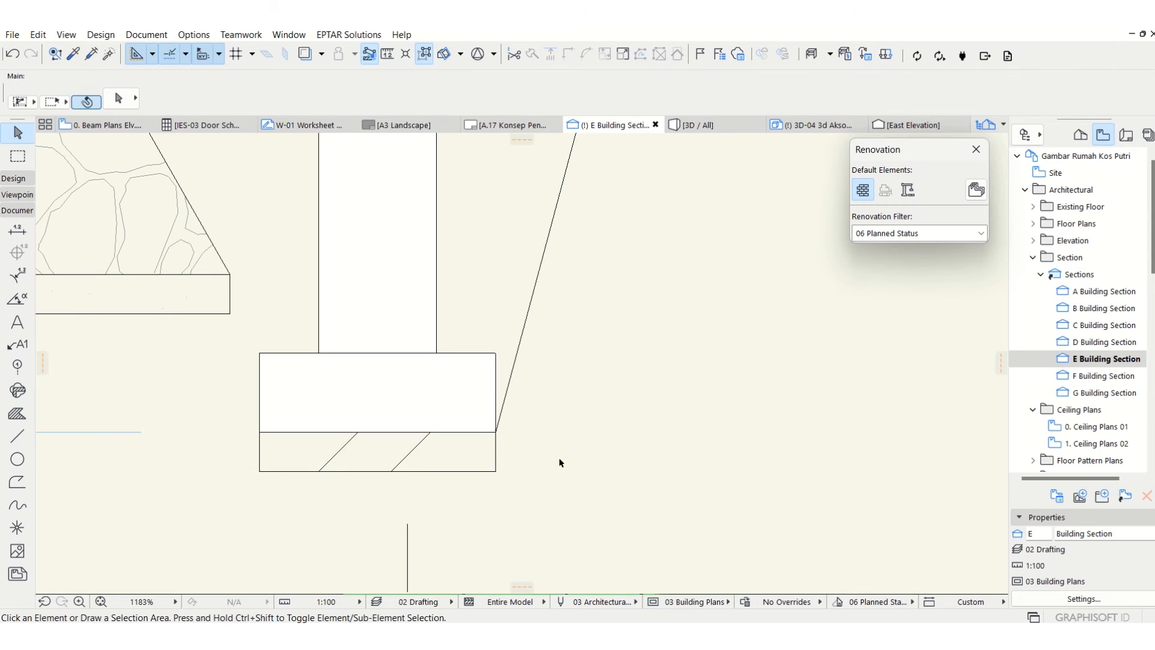
Change the pattern of the fill below the footing to Aluminium.
left_click(490, 463)
left_click(614, 99)
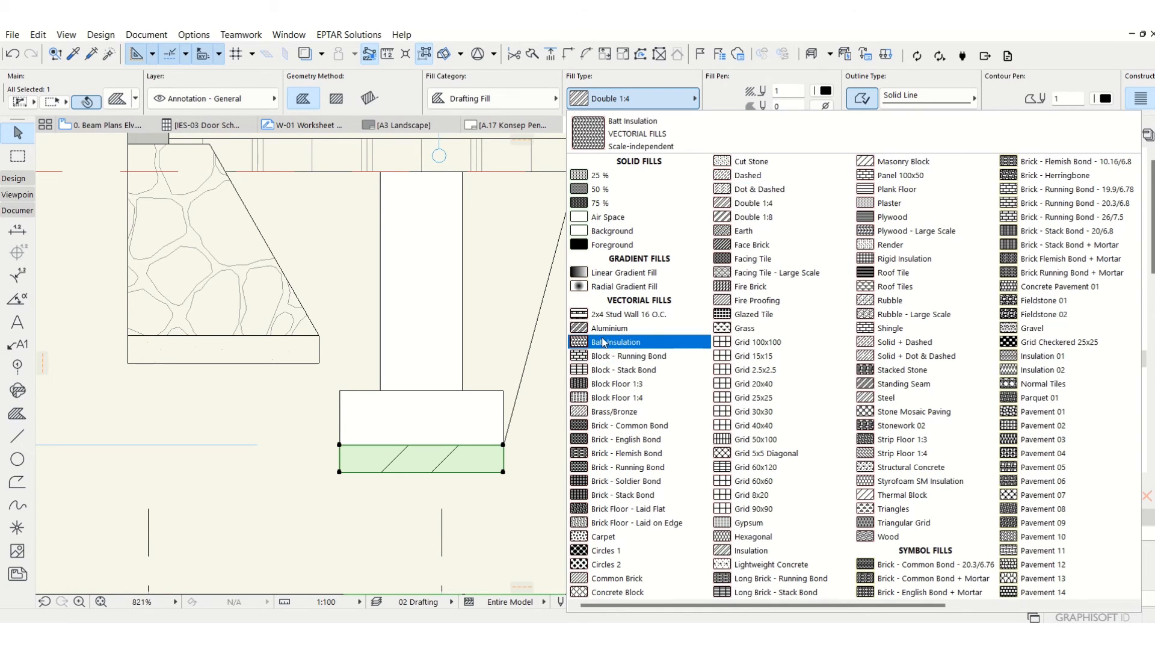
left_click(597, 327)
scroll(484, 433, "down", 3)
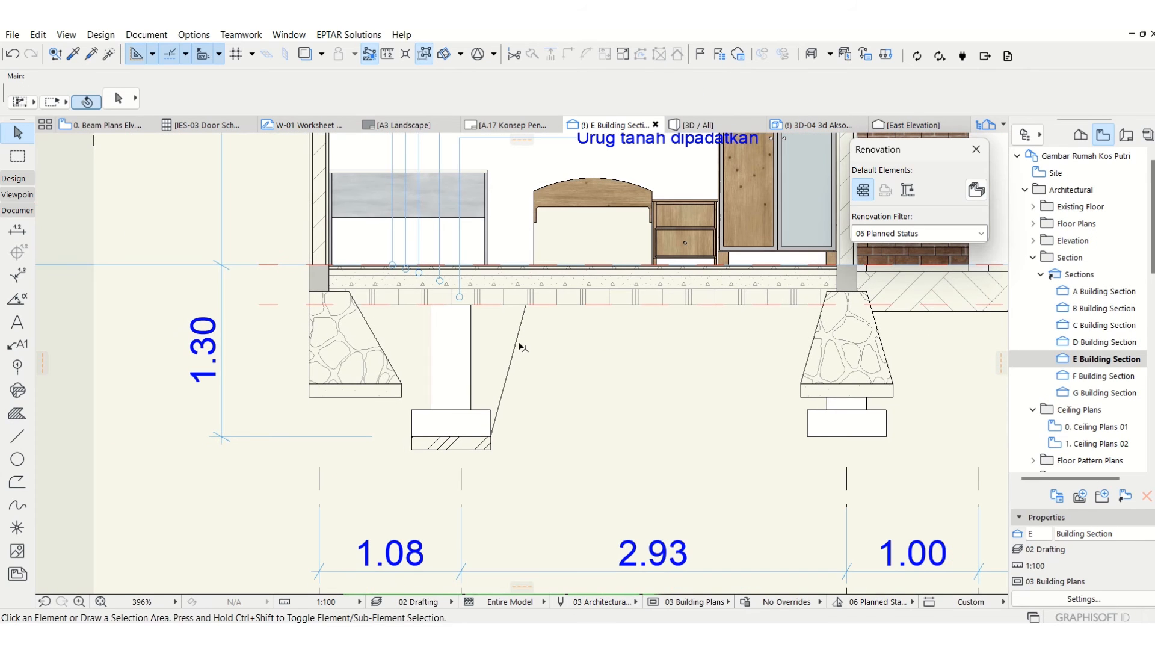
Move the slanted line to start at the fill's lower right corner and stretch its upper end to the floor's underside.
left_click(515, 346)
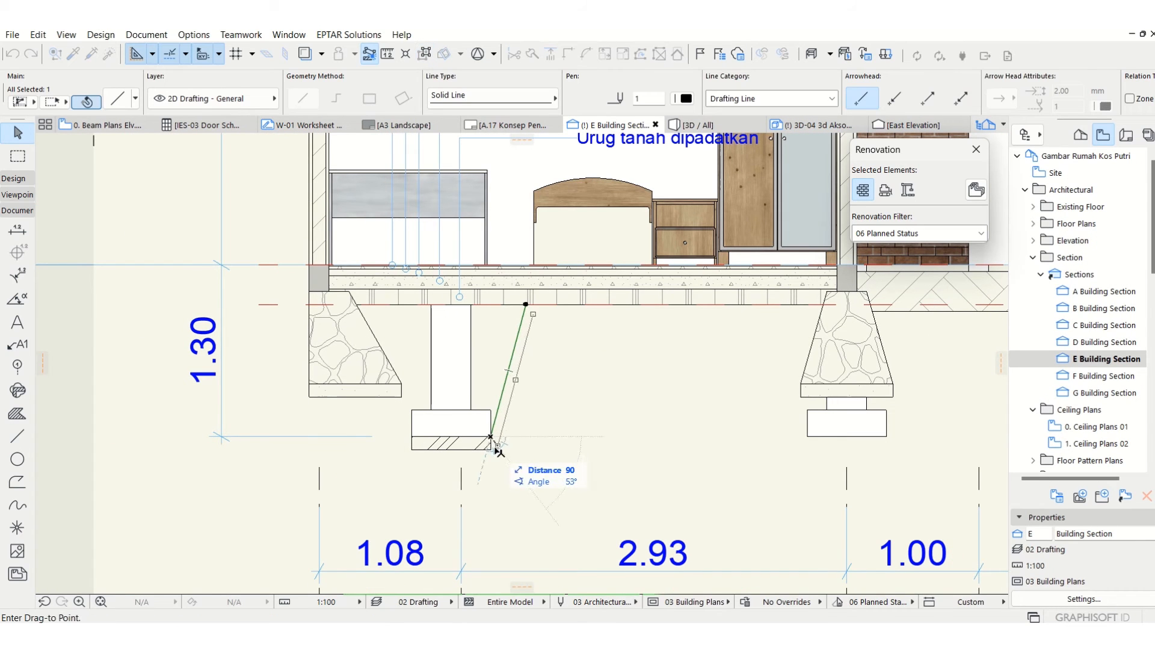
scroll(496, 360, "up", 2)
left_click(538, 279)
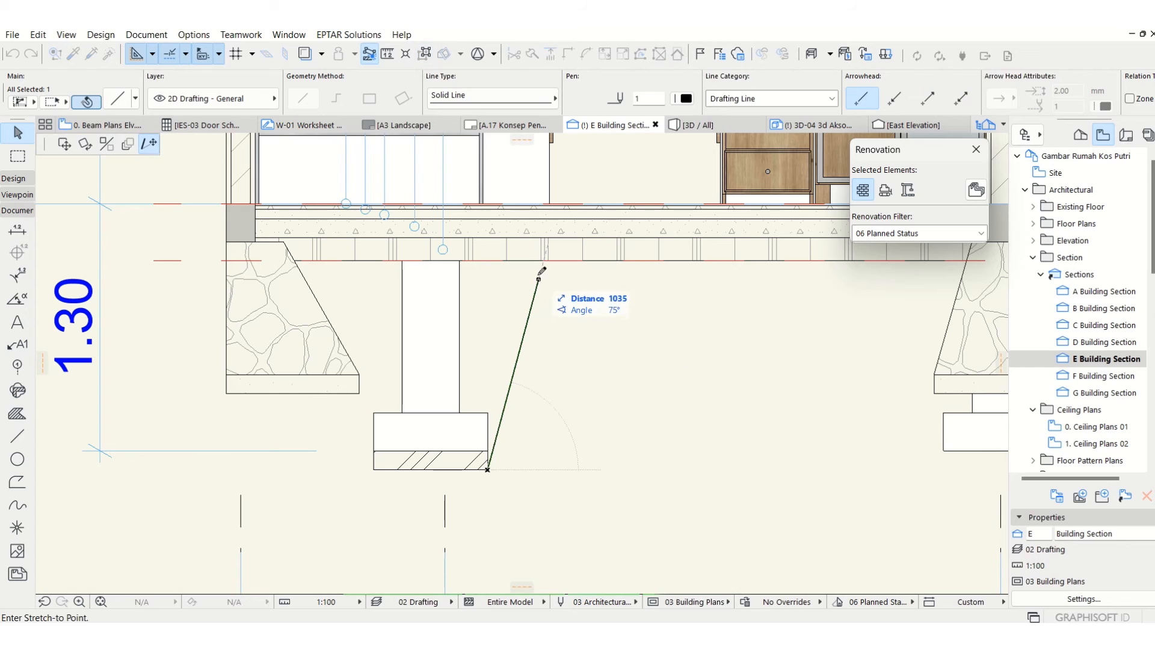
left_click(544, 260)
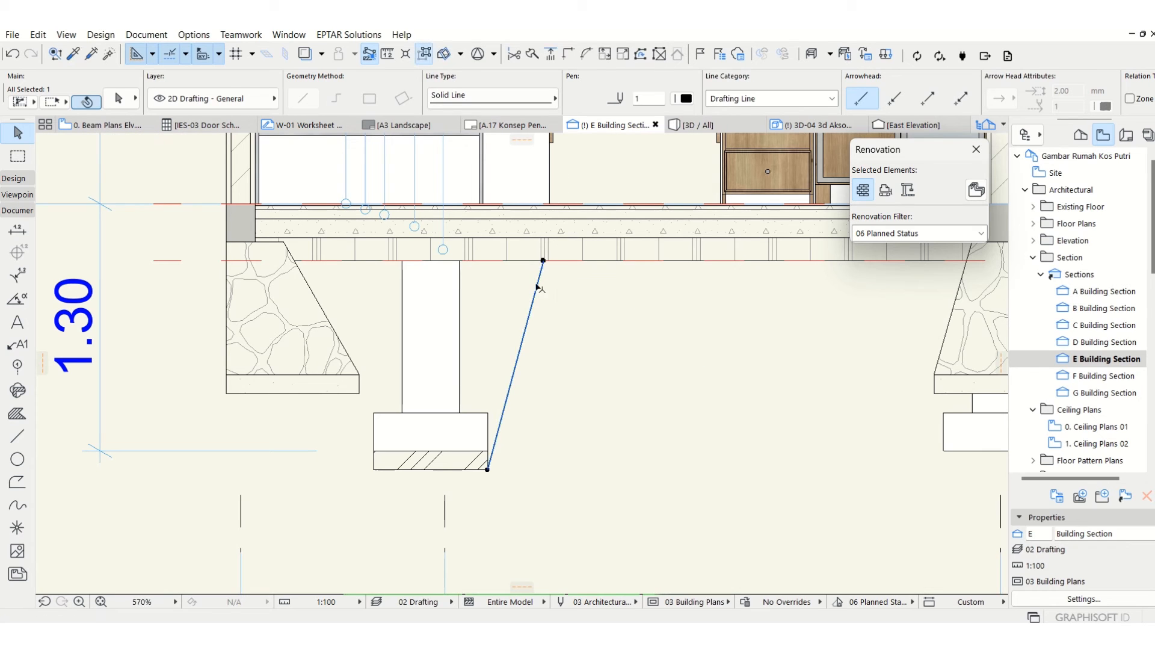
Mirror a copy of the slanted excavation line about the column footing's vertical centre axis.
scroll(480, 463, "up", 2)
left_click(457, 463)
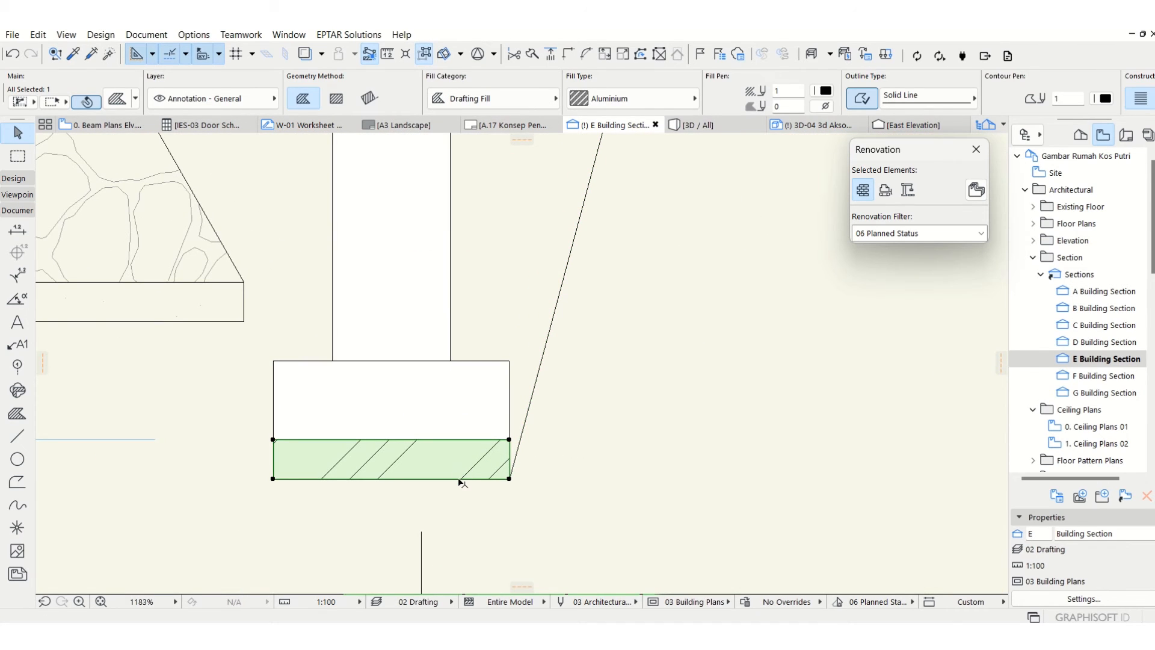
left_click(459, 478)
key("Escape")
key("Escape")
left_click(516, 460)
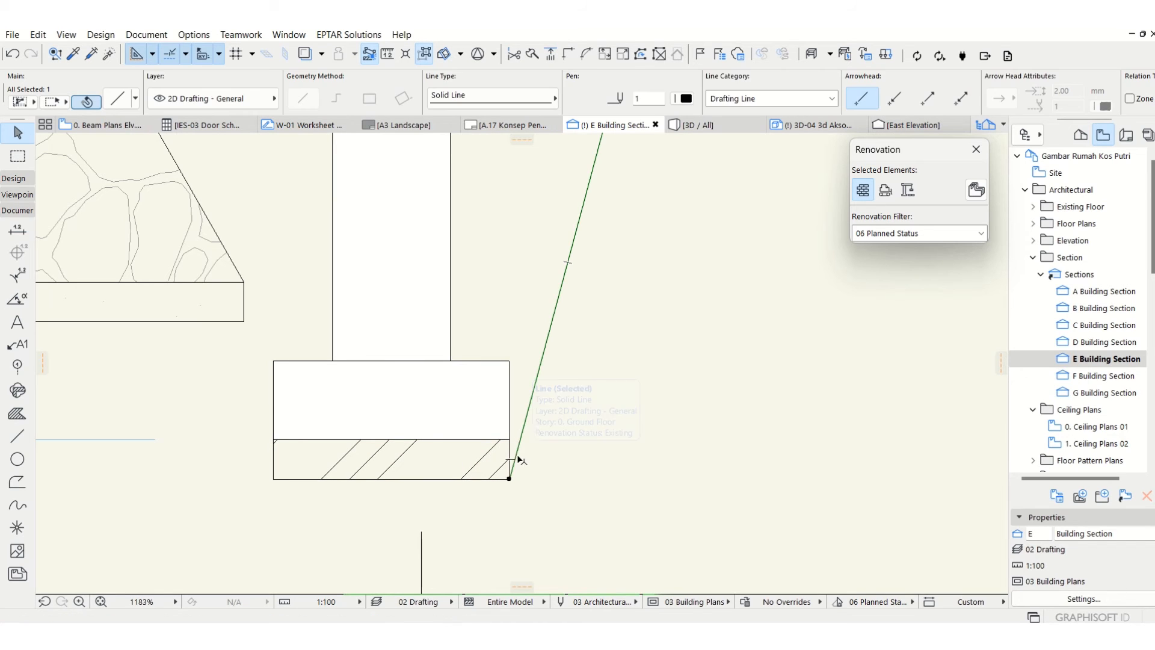
left_click(525, 473)
left_click(537, 392)
scroll(545, 468, "down", 3)
key("ctrl+m")
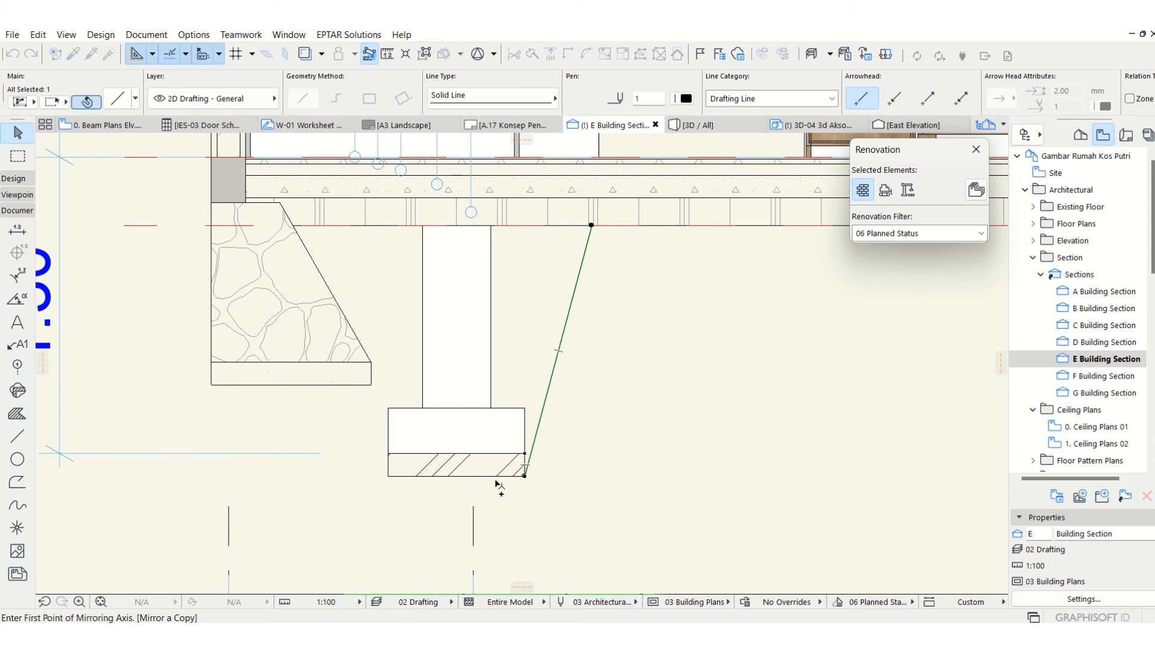
left_click(456, 476)
left_click(455, 382)
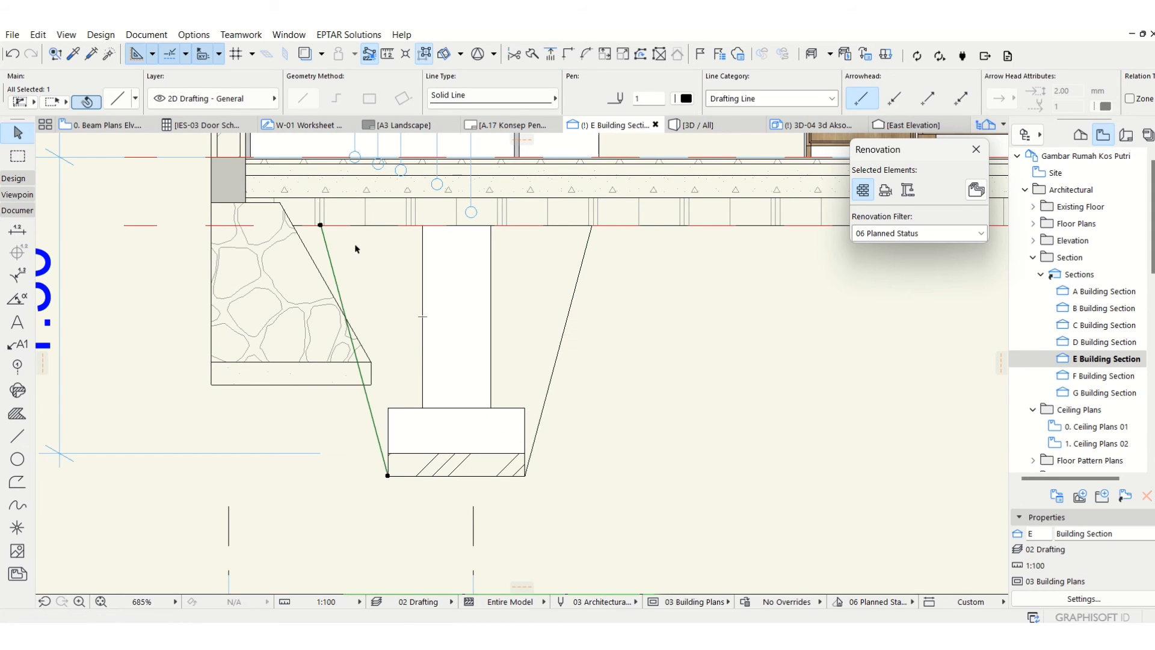
Shorten the mirrored line's upper end to the underside of the adjacent stone foundation's base.
left_click(321, 225)
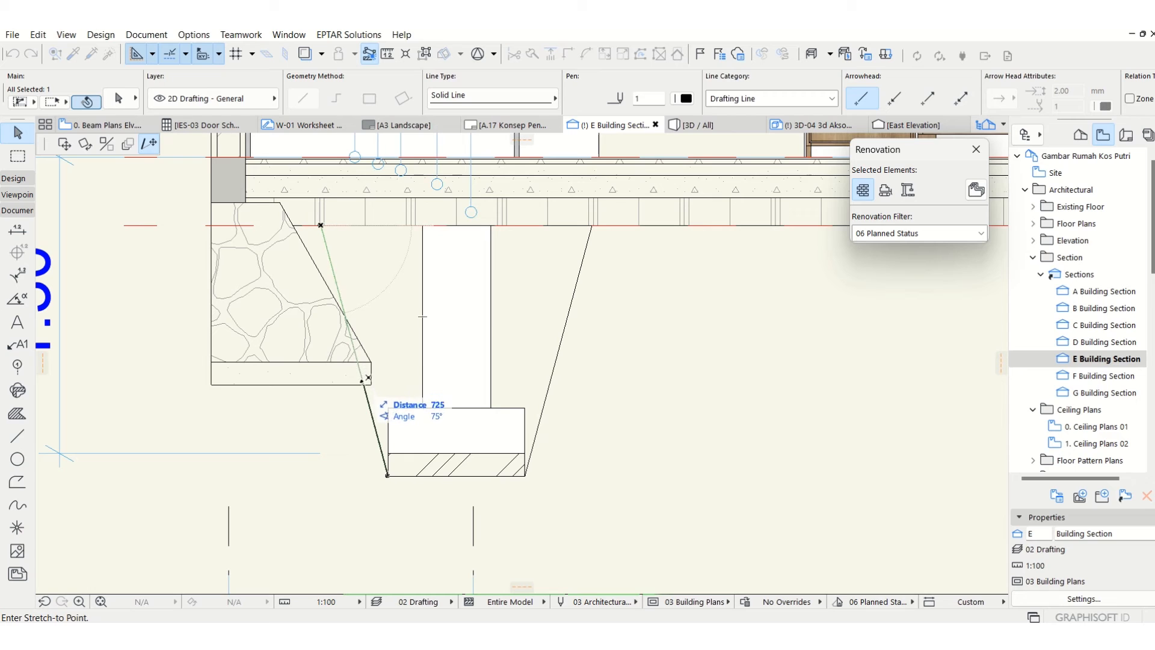
left_click(364, 382)
key("Escape")
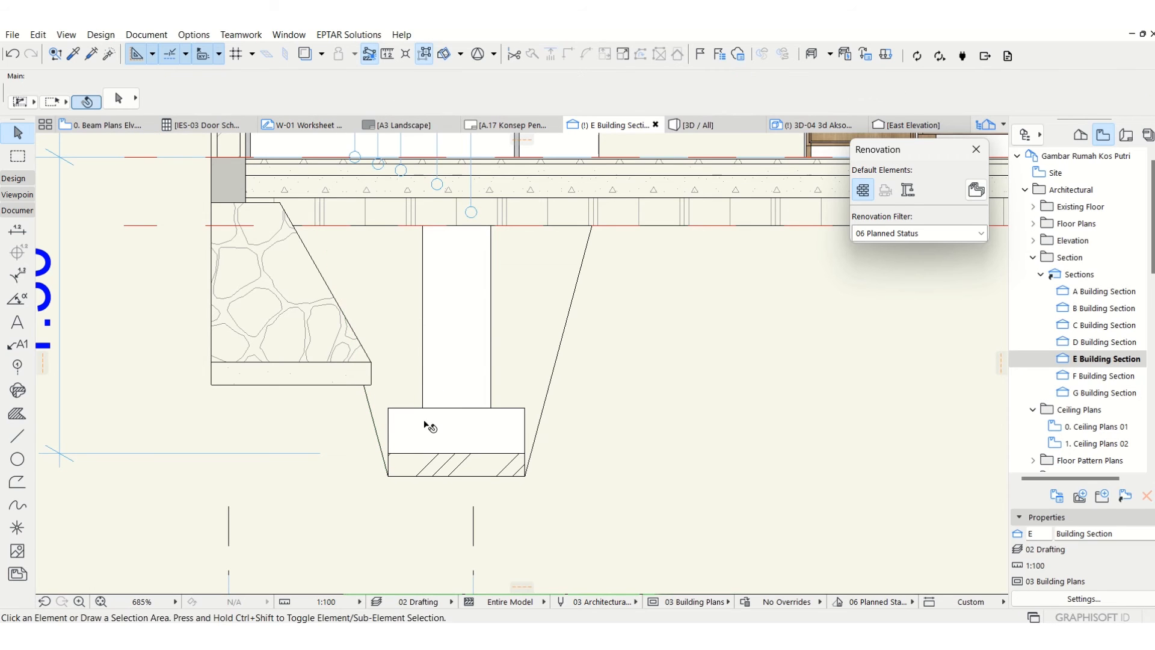
Set the default drafting fill to the Standing Seam pattern with fill pen 2.
left_click(17, 414)
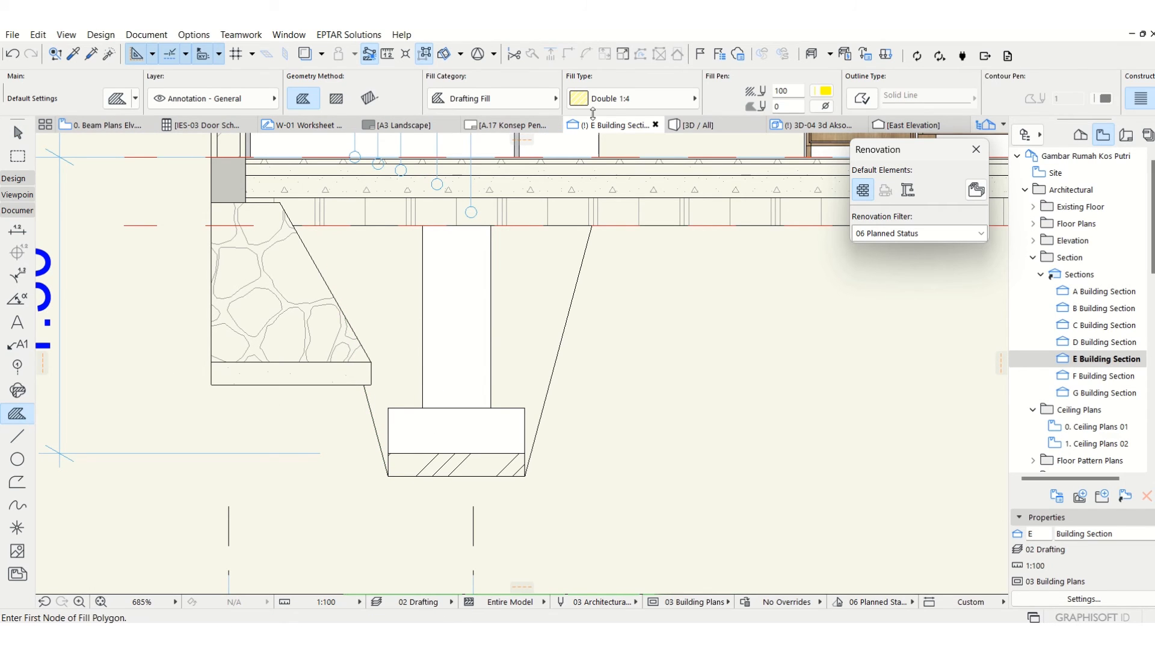
left_click(611, 99)
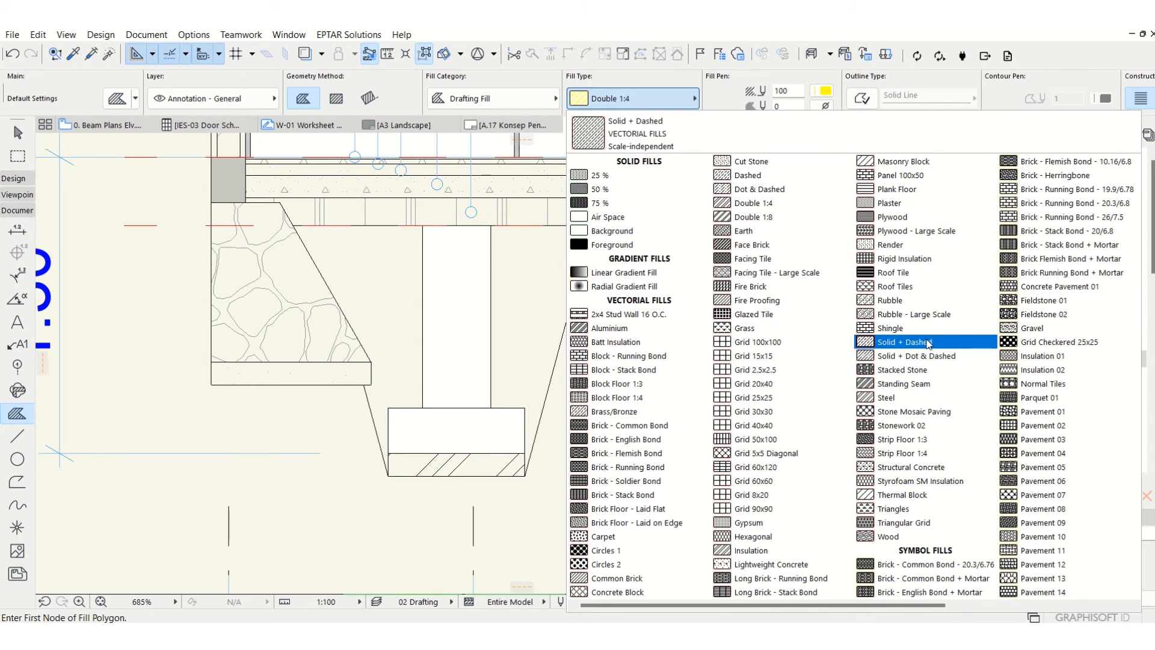
left_click(911, 383)
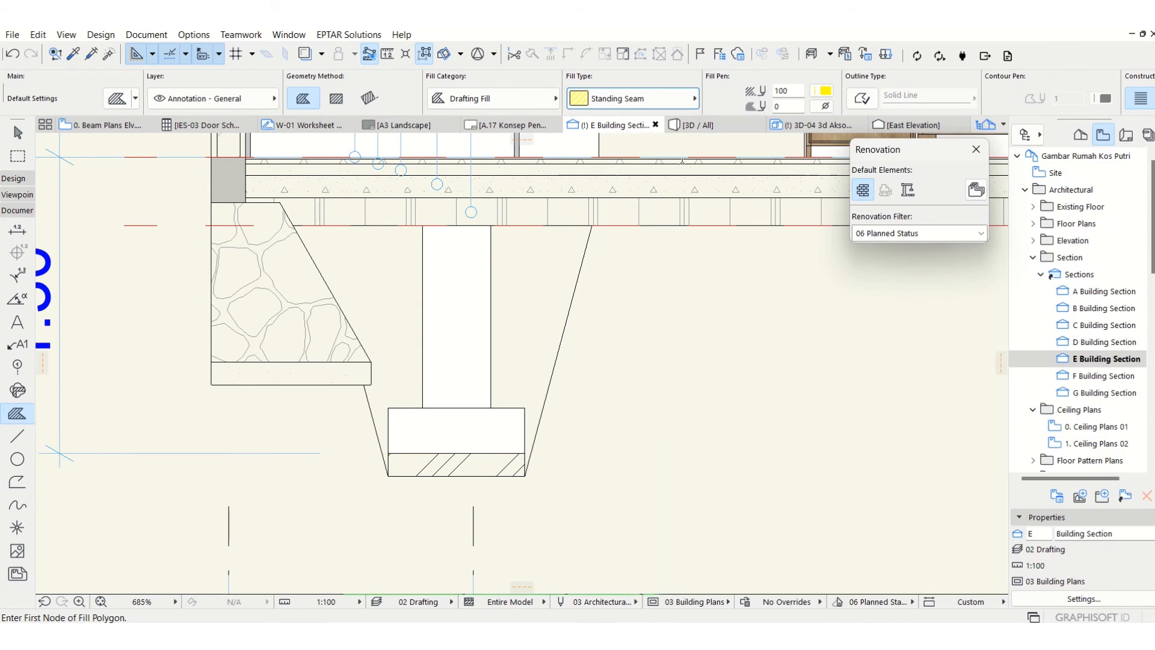
left_click(823, 90)
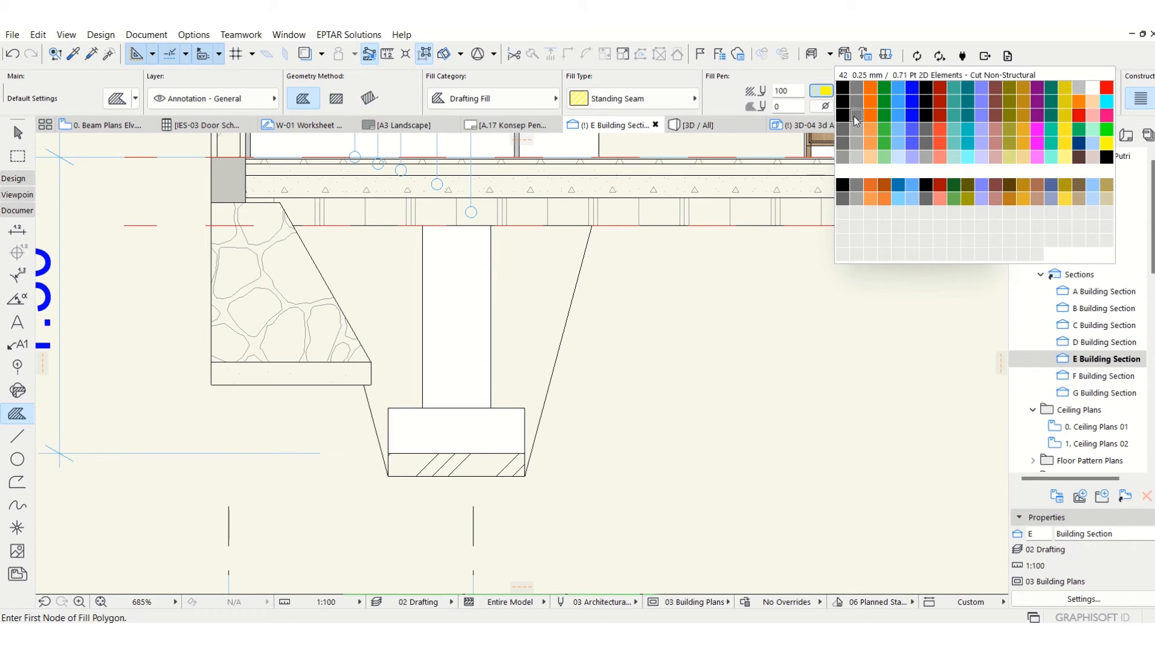
left_click(855, 120)
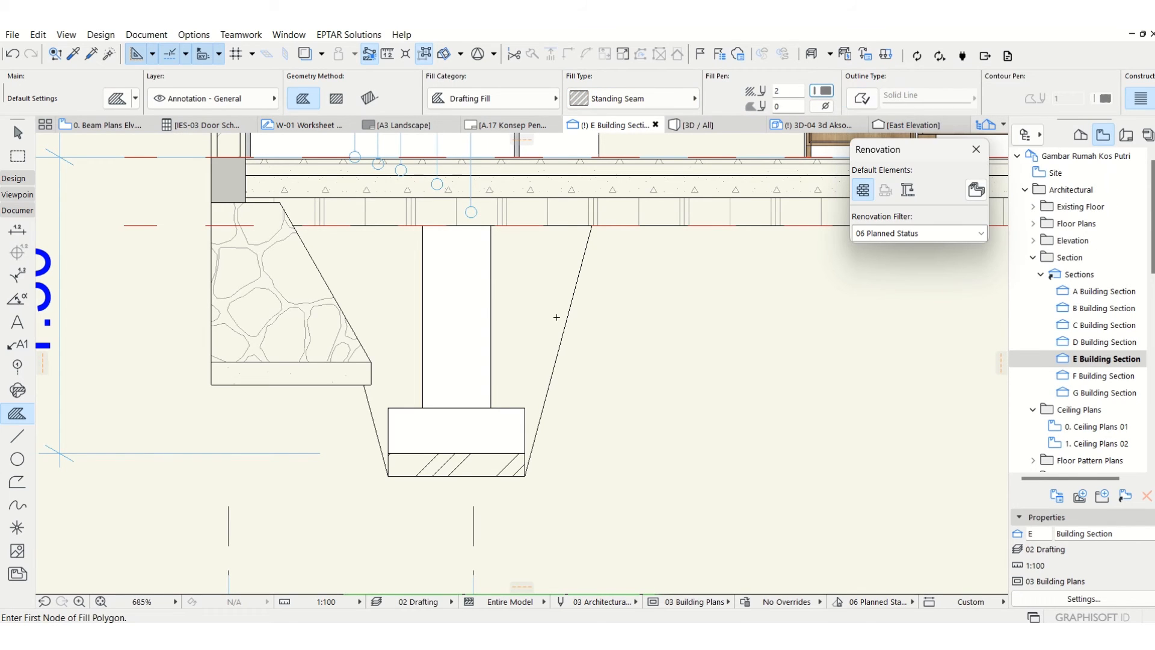
Fill the enclosed excavation areas on both sides of the column by automatic boundary detection.
key("space")
scroll(372, 286, "down", 5)
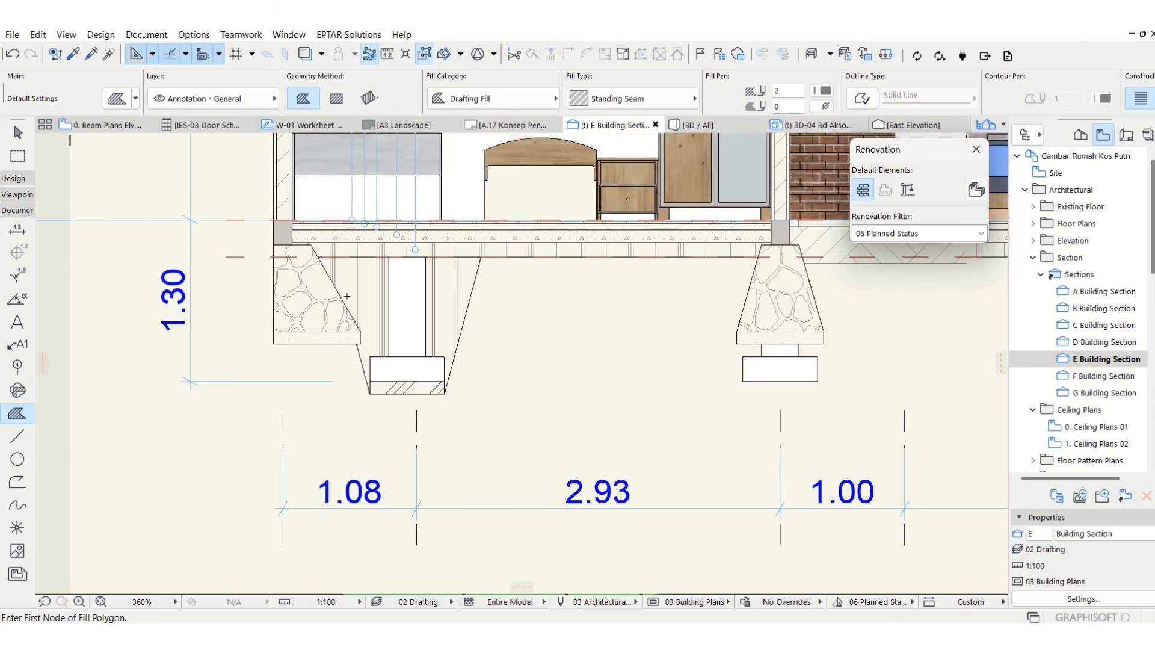
scroll(477, 301, "down", 2)
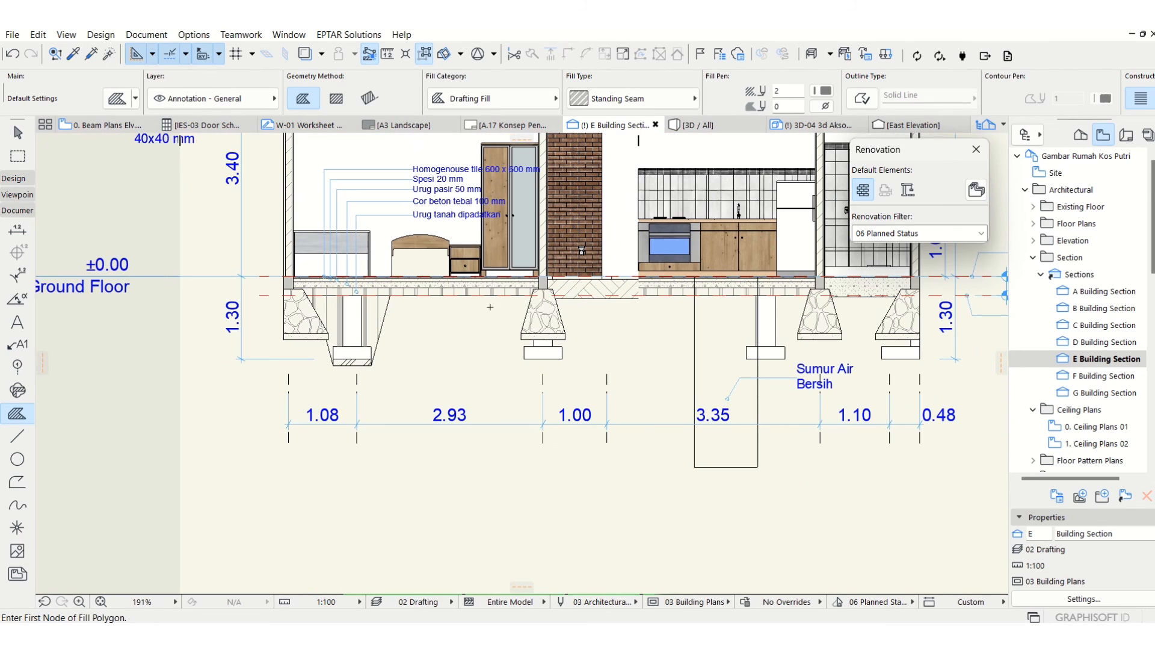
scroll(409, 308, "up", 4)
middle_click_drag(459, 323, 469, 356)
key("Escape")
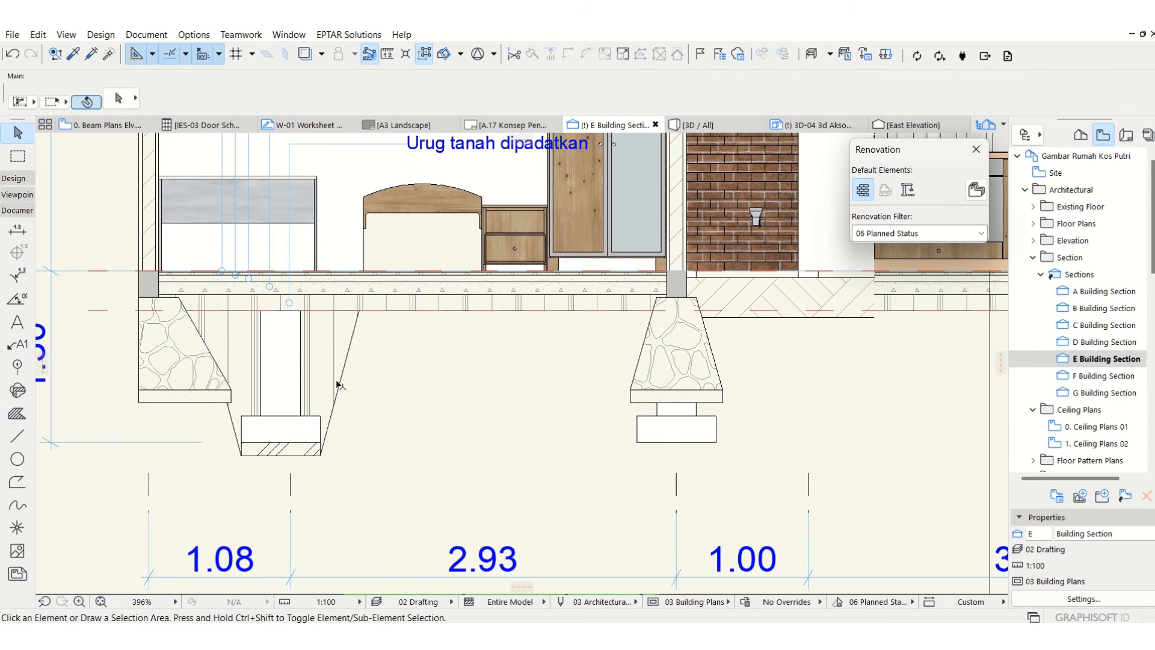
Copy the Aluminium fill and its slanted line beneath the footing at the other end of the 2.93 span.
left_click(339, 383)
left_click(328, 427)
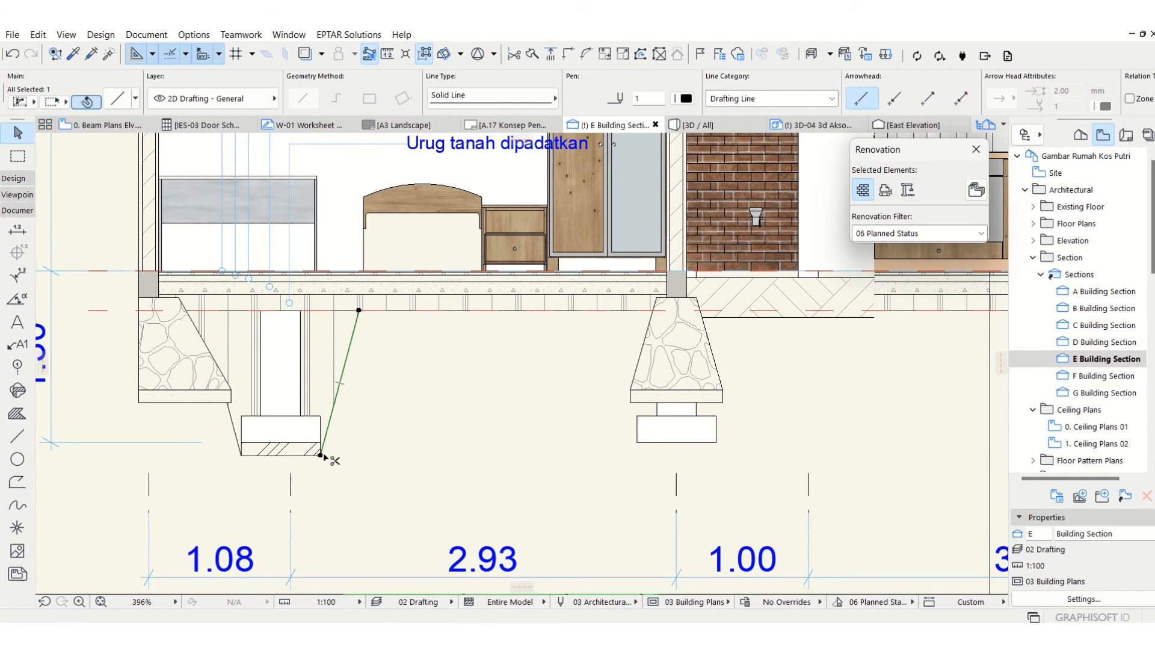
left_click(321, 454)
key("Escape")
left_click(271, 451)
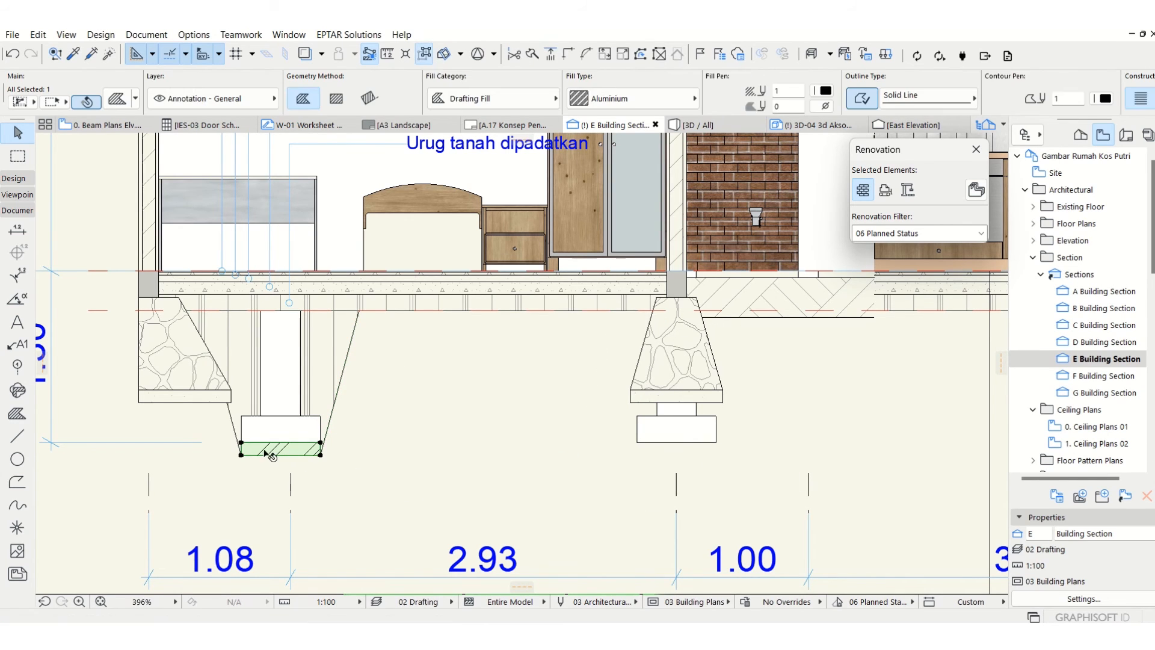
left_click(332, 415, "shift")
key("ctrl+d")
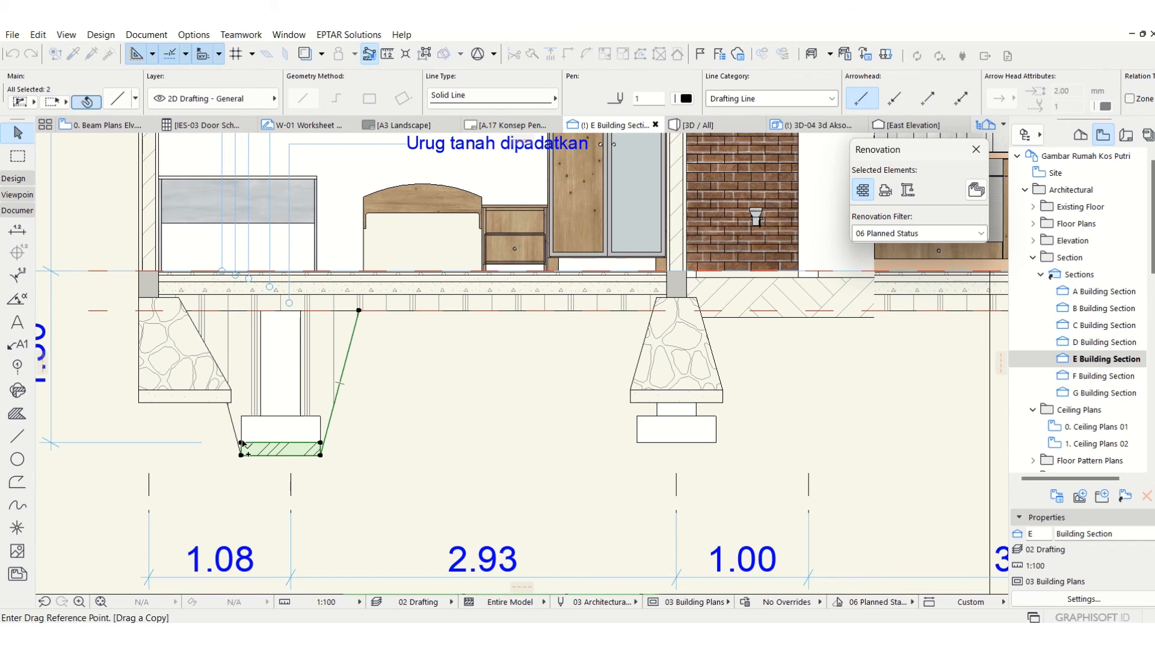
left_click(320, 454)
left_click(715, 456)
Mirror a copy of the slanted line about the second footing's vertical centre axis.
scroll(727, 444, "up", 1)
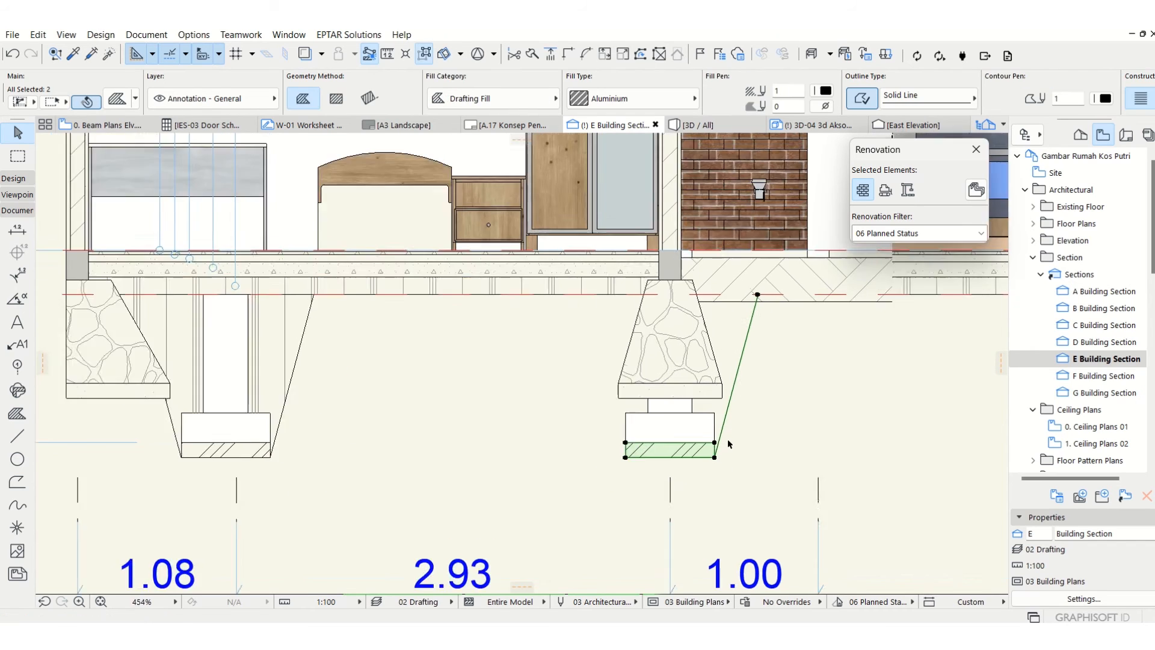
scroll(727, 443, "up", 1)
left_click(722, 414)
key("ctrl+alt+m")
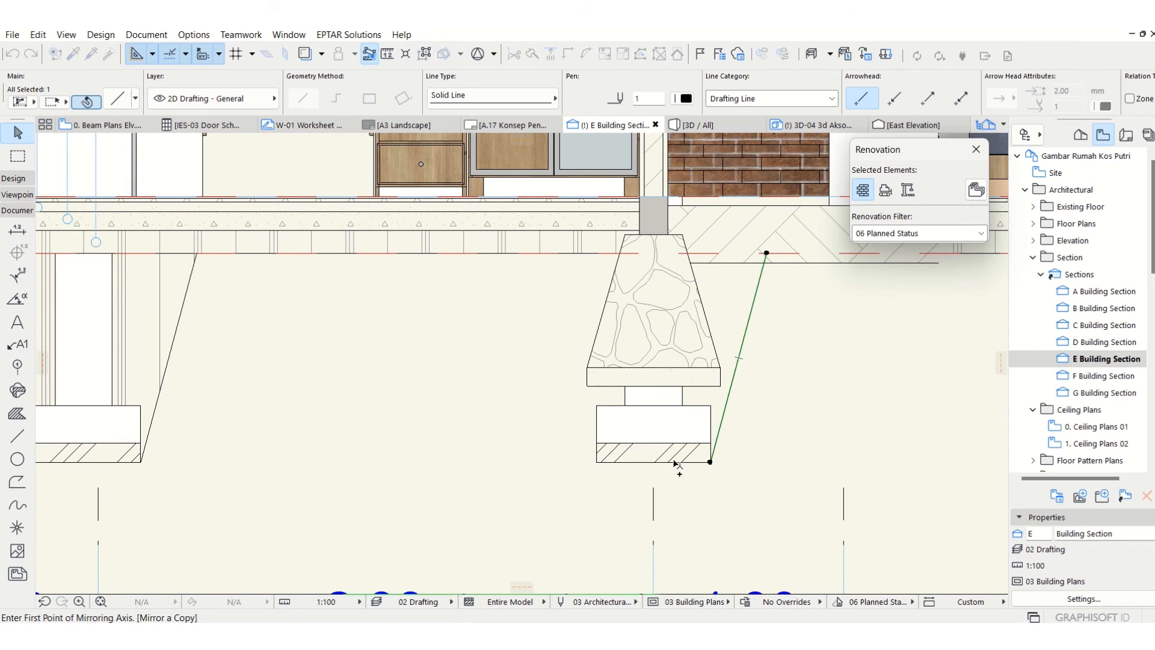
left_click(655, 462)
left_click(650, 353)
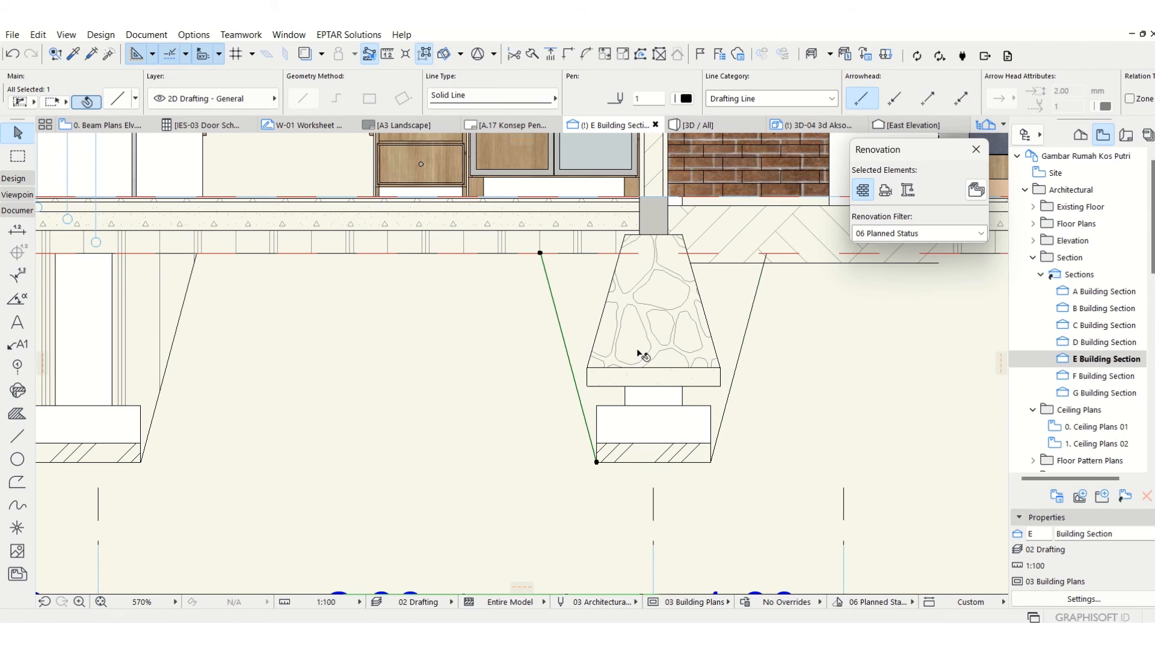
key("Escape")
Fill the excavation areas on both sides of the second footing's stone foundation with the Standing Seam pattern.
middle_click_drag(582, 332, 367, 366)
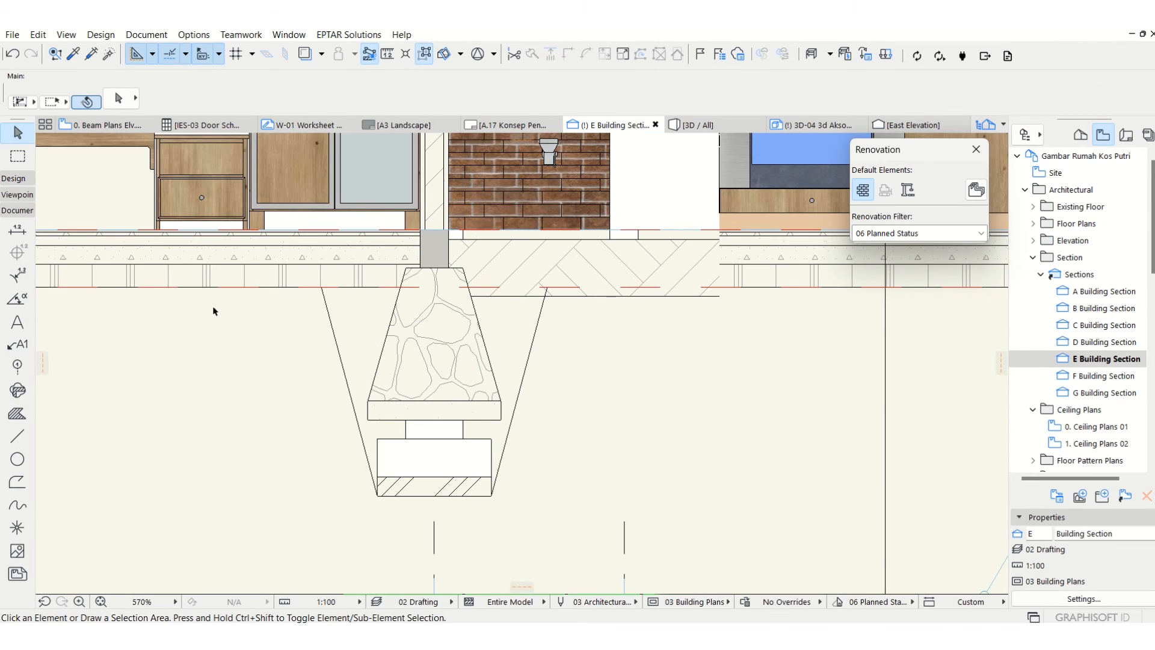
left_click(17, 414)
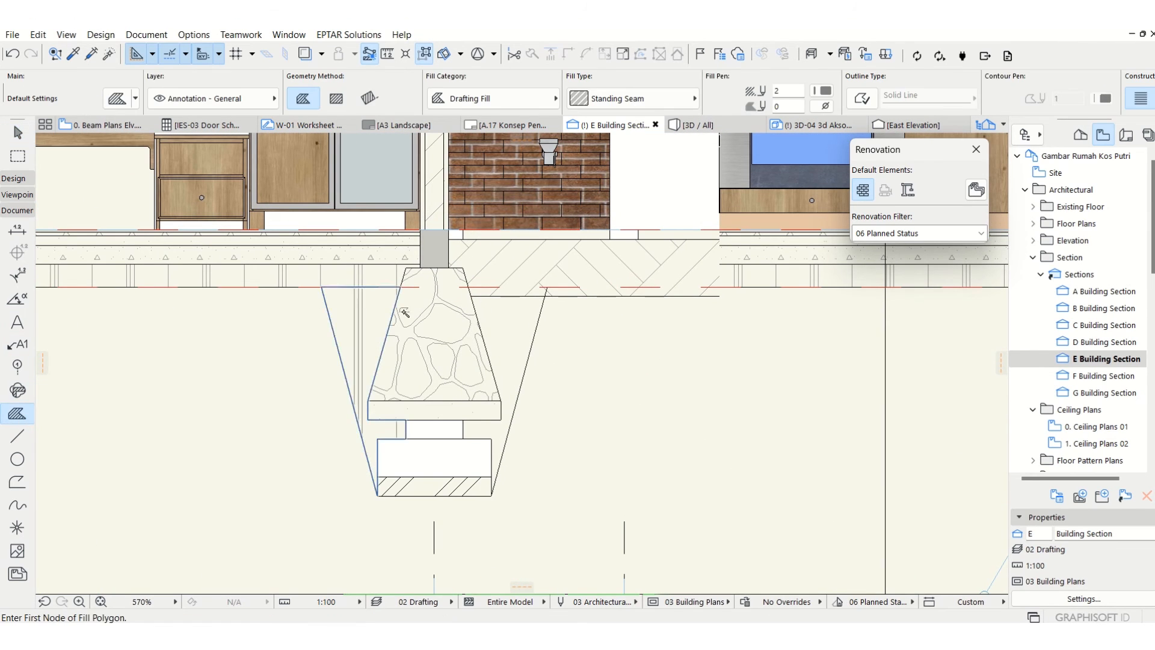
key("Escape")
Copy the slanted line to the lower right corner of the stone foundation between the 3.35 and 1.10 spans.
scroll(327, 383, "down", 4)
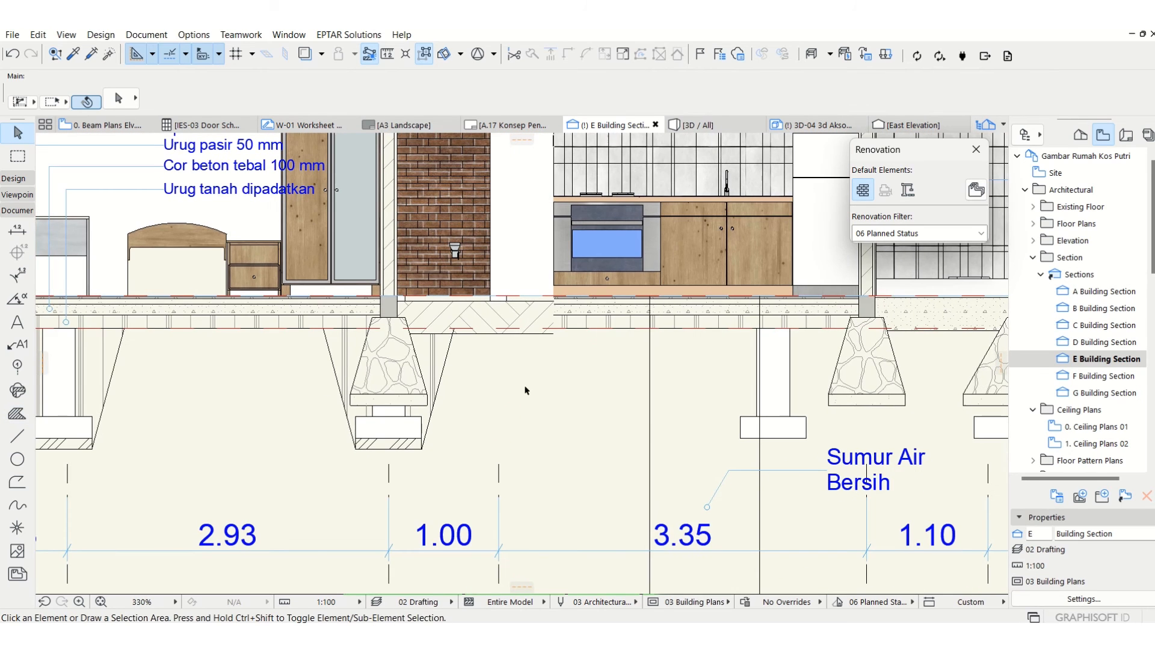
middle_click_drag(525, 390, 407, 388)
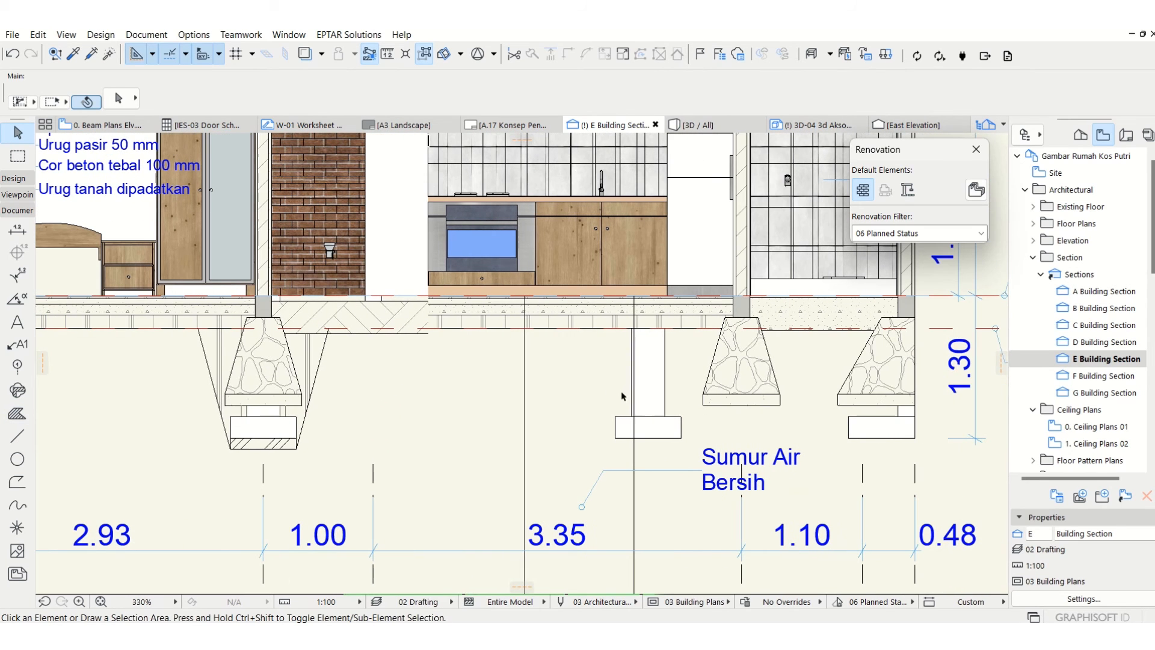
left_click(317, 371)
key("ctrl+shift+d")
left_click(296, 450)
scroll(895, 349, "up", 5)
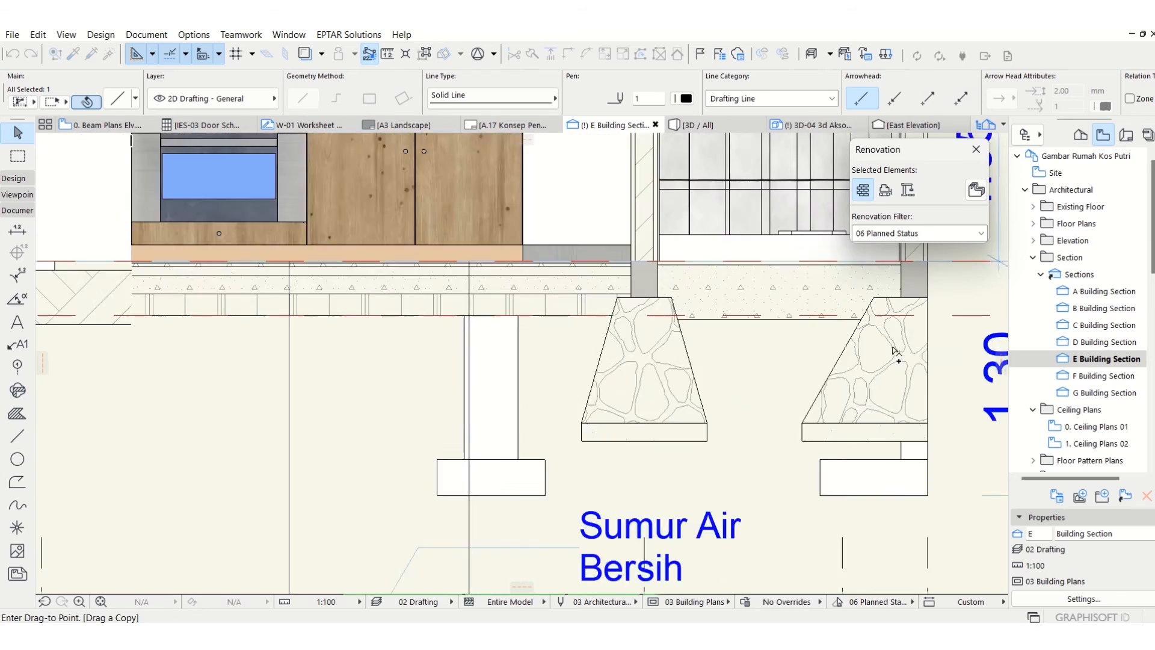
left_click(611, 490)
scroll(609, 419, "down", 2)
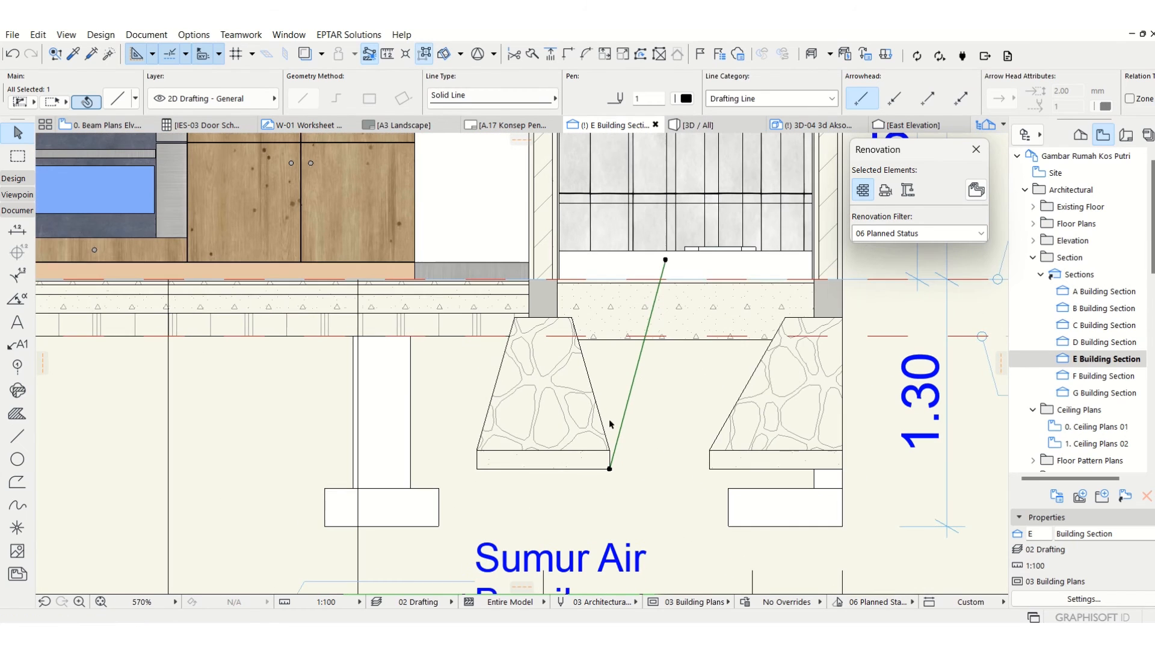
Change the floor slab over the 1.10 span to the composite "Floor: Landfill, concrete, sand, spesi, Tile".
left_click(692, 310)
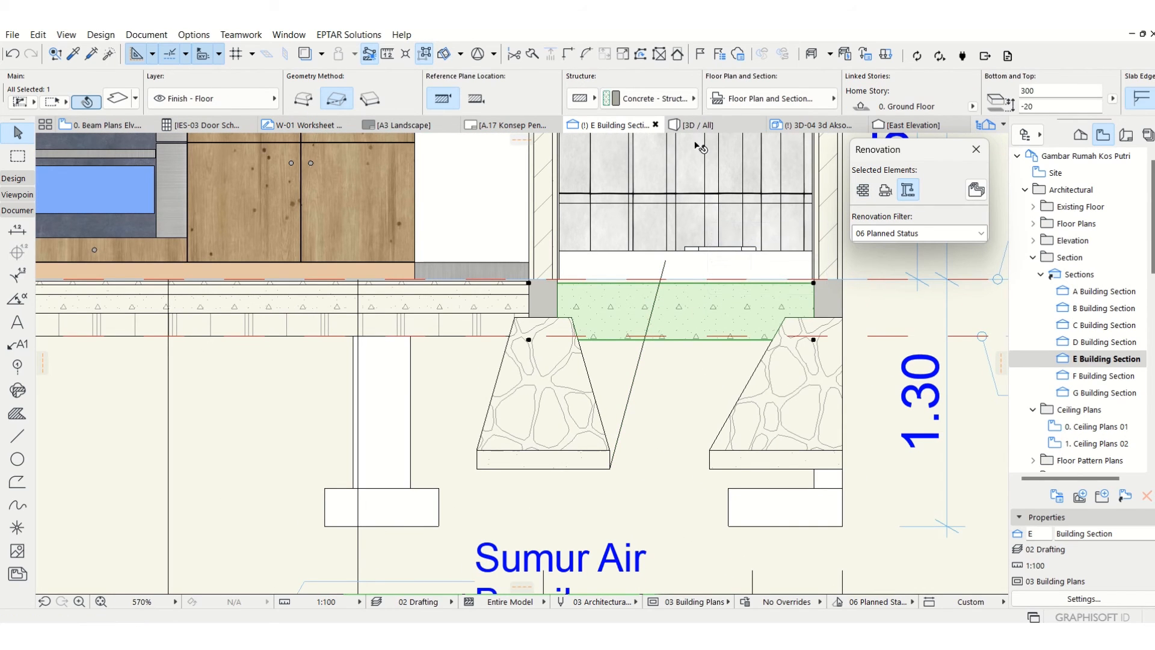
left_click(580, 98)
left_click(609, 98)
left_click(649, 98)
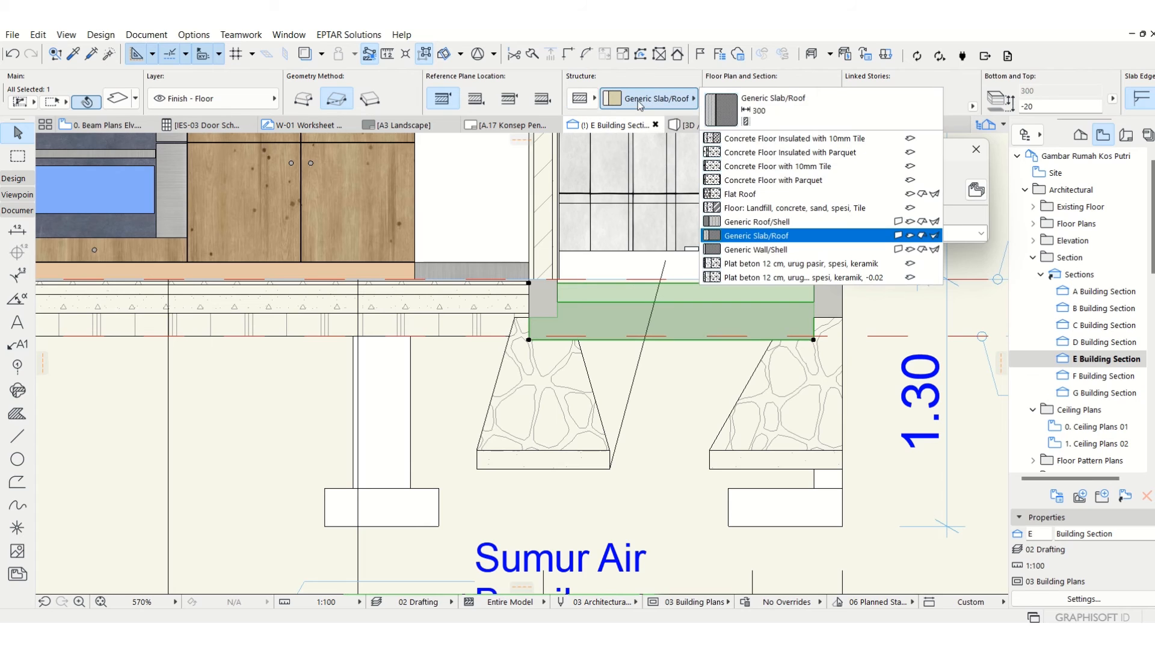
left_click(798, 211)
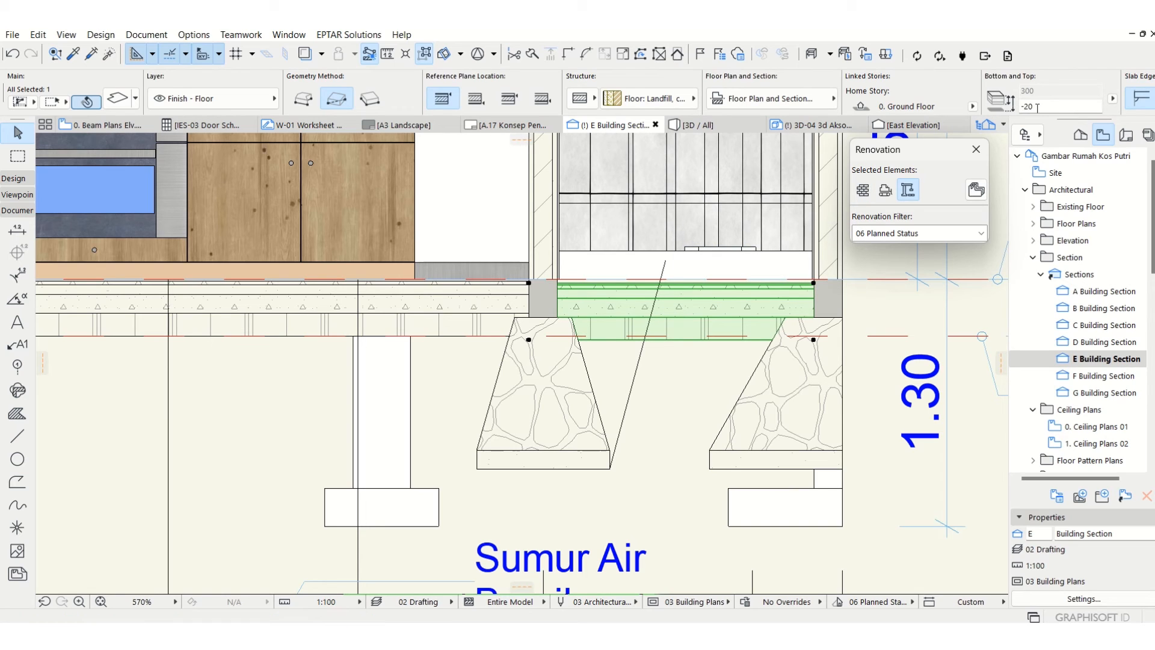
Shorten the copied line to the slab's underside and mirror a copy about the stone foundation's vertical centre axis.
left_click(664, 264)
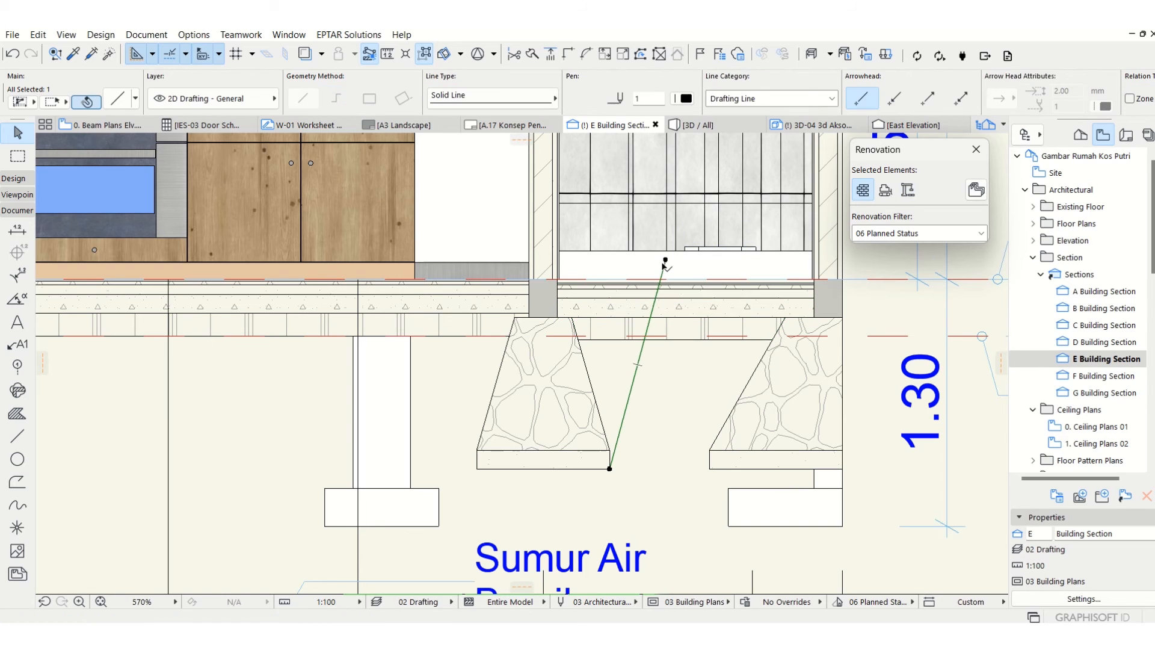
left_click_drag(665, 260, 645, 340)
key("ctrl+shift+m")
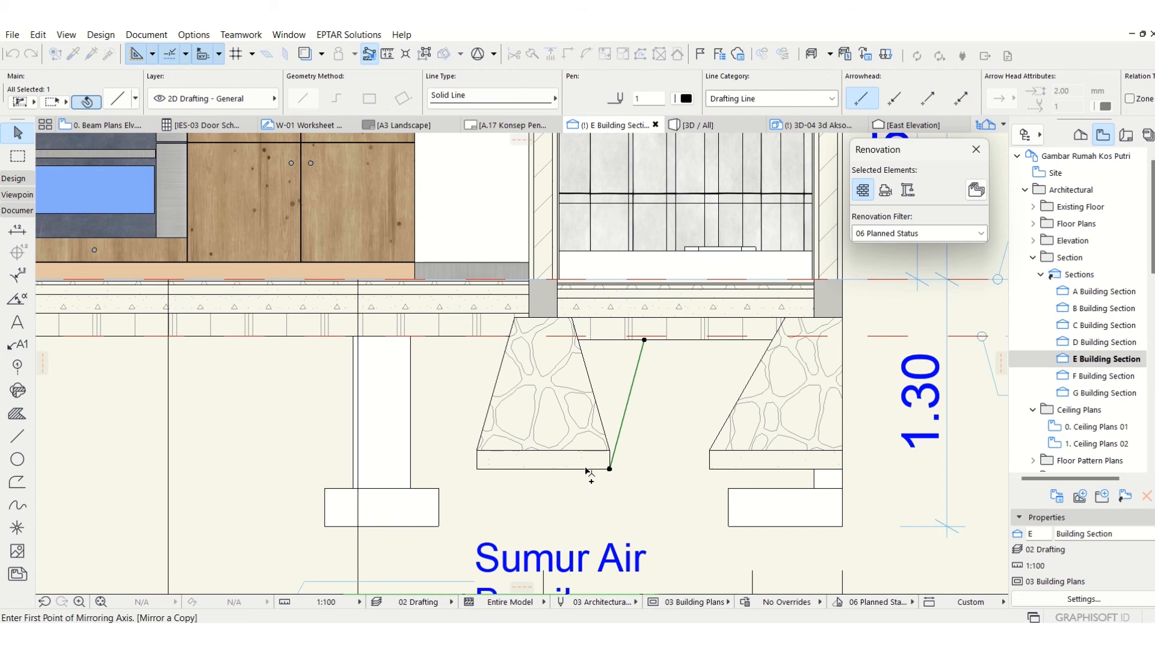
left_click(543, 476)
left_click(542, 409)
Extend the mirrored line's upper end to the underside of the floor beneath the kitchen.
scroll(444, 335, "up", 3)
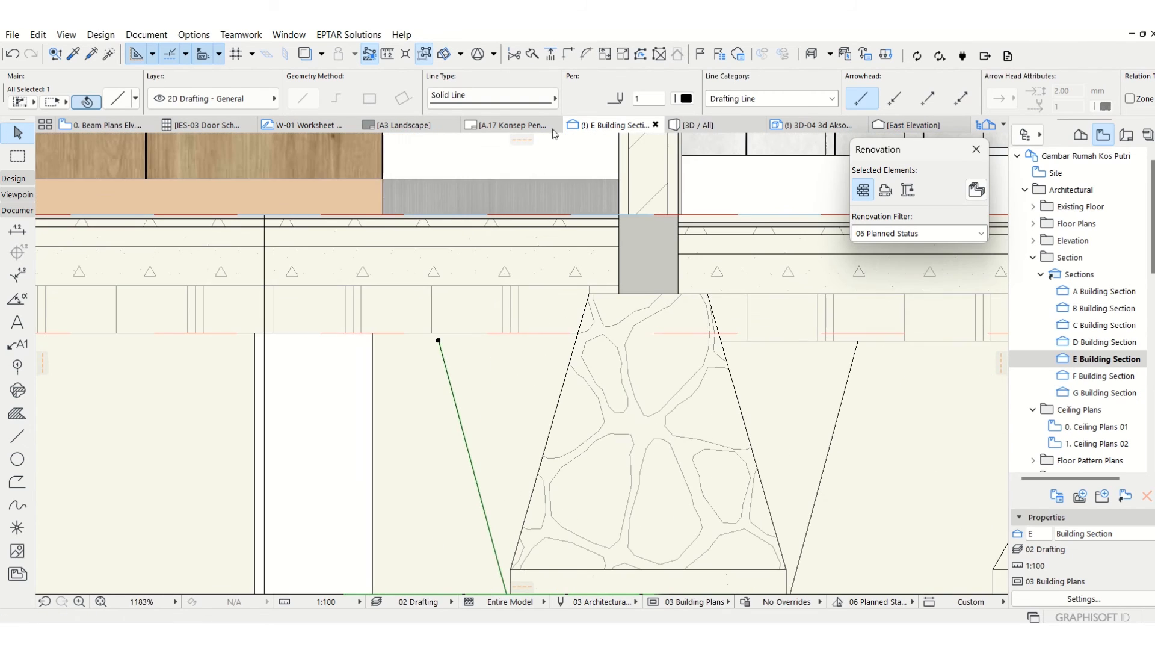
left_click(552, 55)
left_click(477, 333)
scroll(485, 327, "down", 3)
middle_click_drag(556, 379, 481, 380)
key("Escape")
Fill the excavation areas on both sides of this stone foundation with the Standing Seam pattern.
left_click(17, 414)
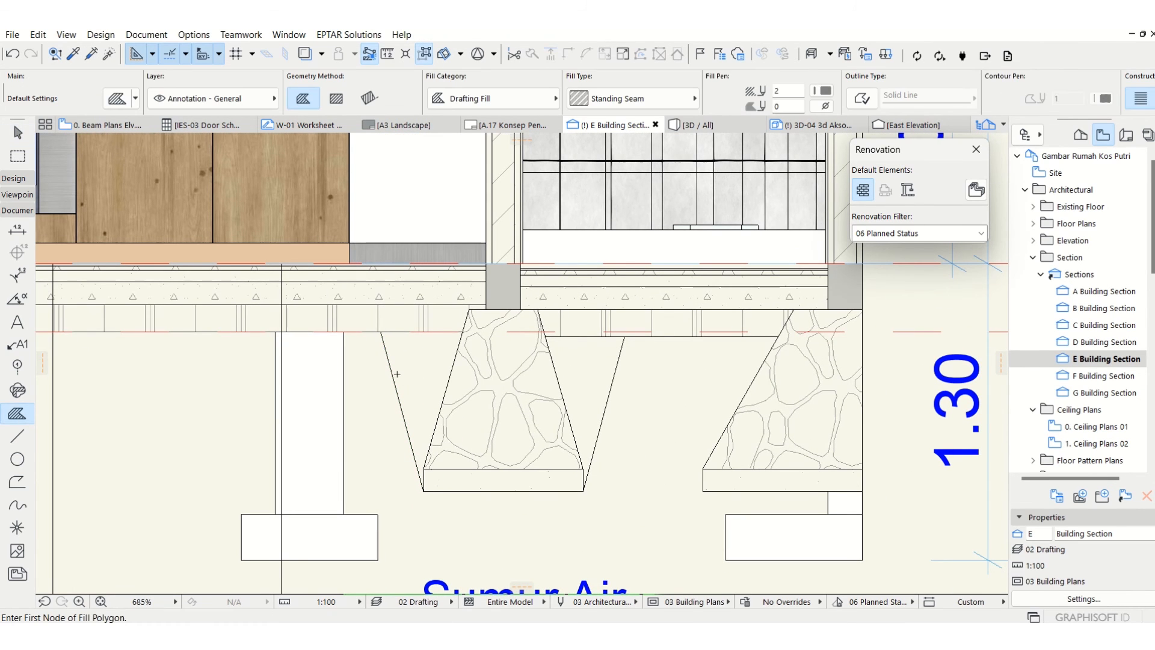
left_click(579, 366)
middle_click_drag(669, 395, 589, 372)
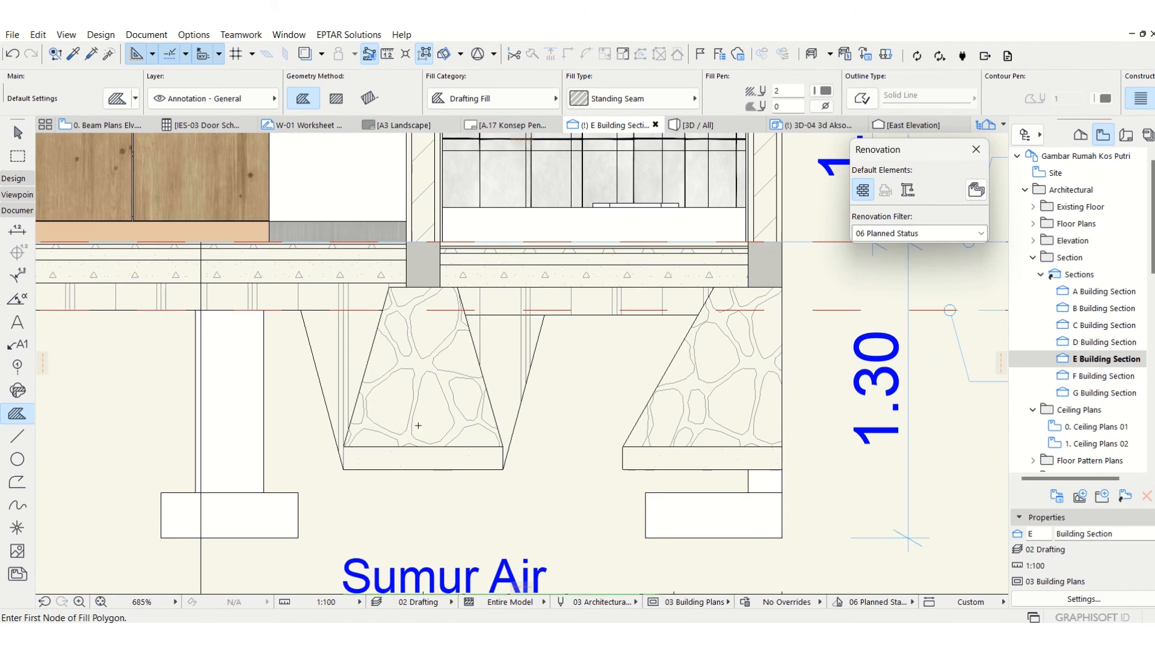
key("Escape")
Copy the left slanted excavation line to the rightmost footing's lower left corner and shorten it to the stone foundation's base.
left_click(328, 409)
key("ctrl+d")
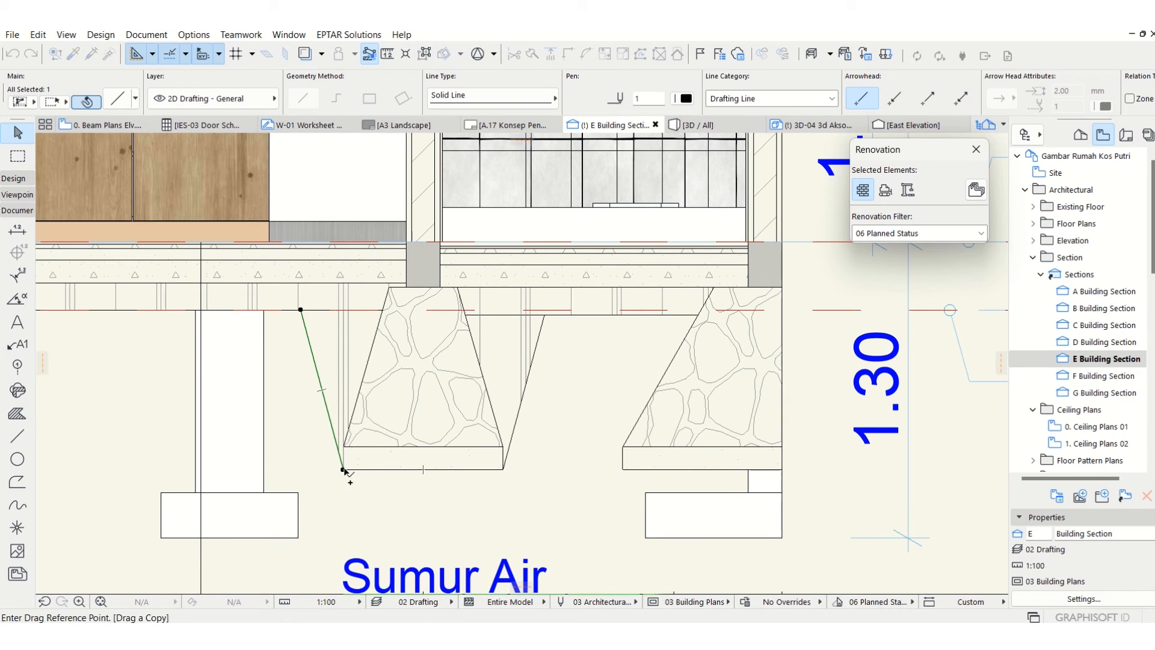
left_click(342, 470)
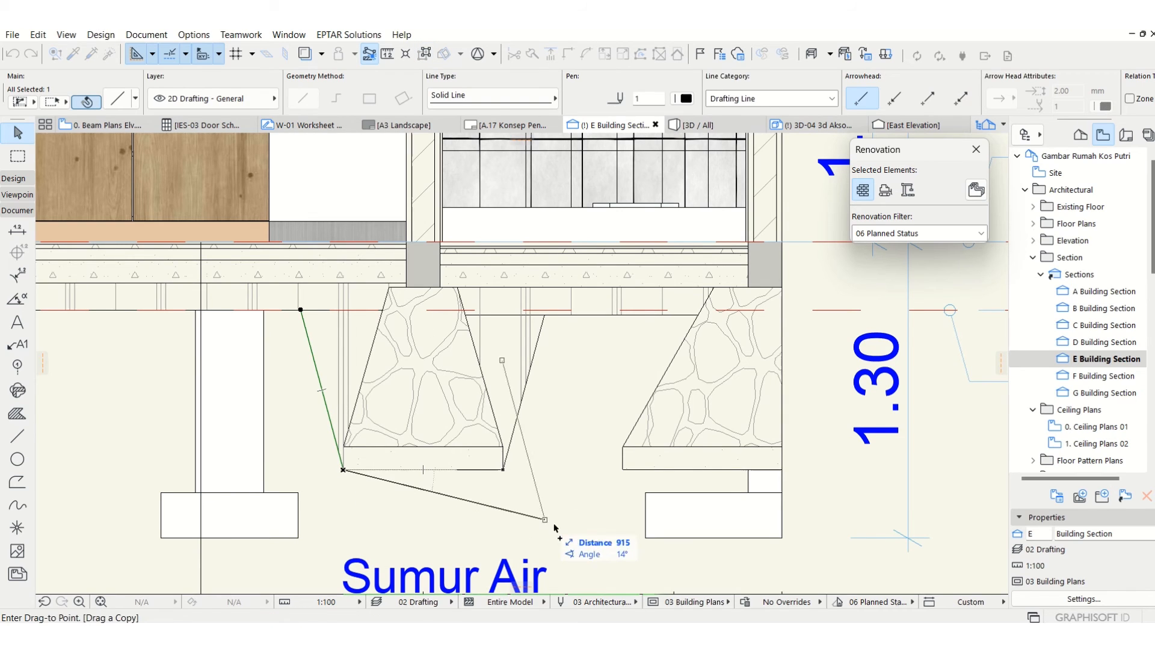
left_click(645, 537)
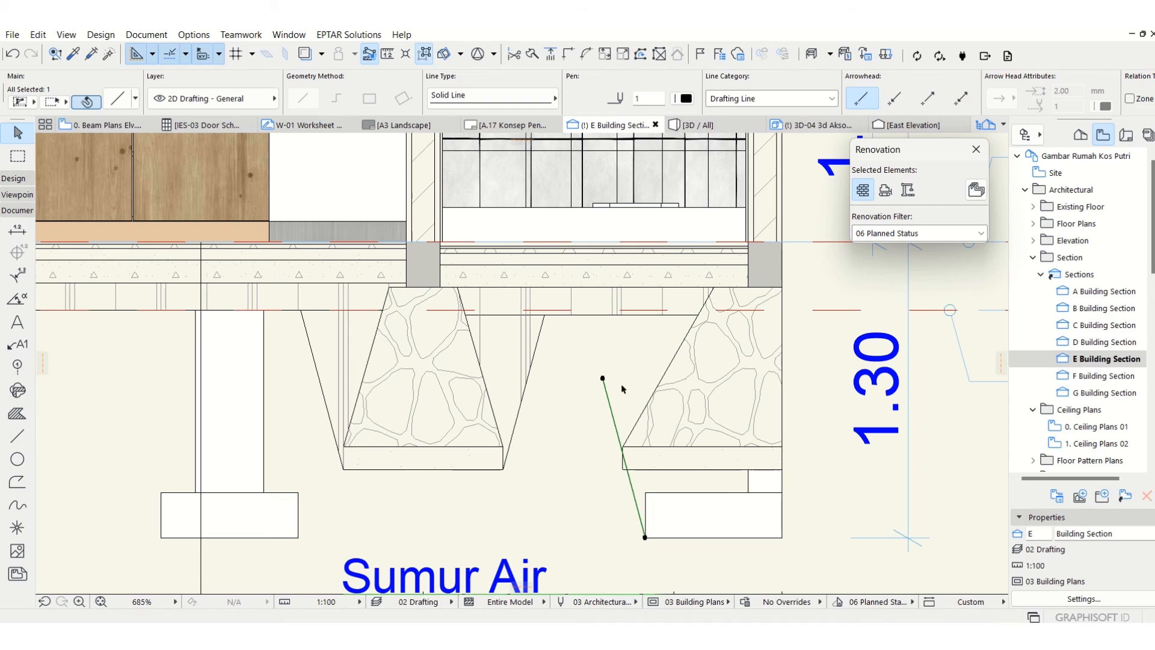
left_click(602, 377)
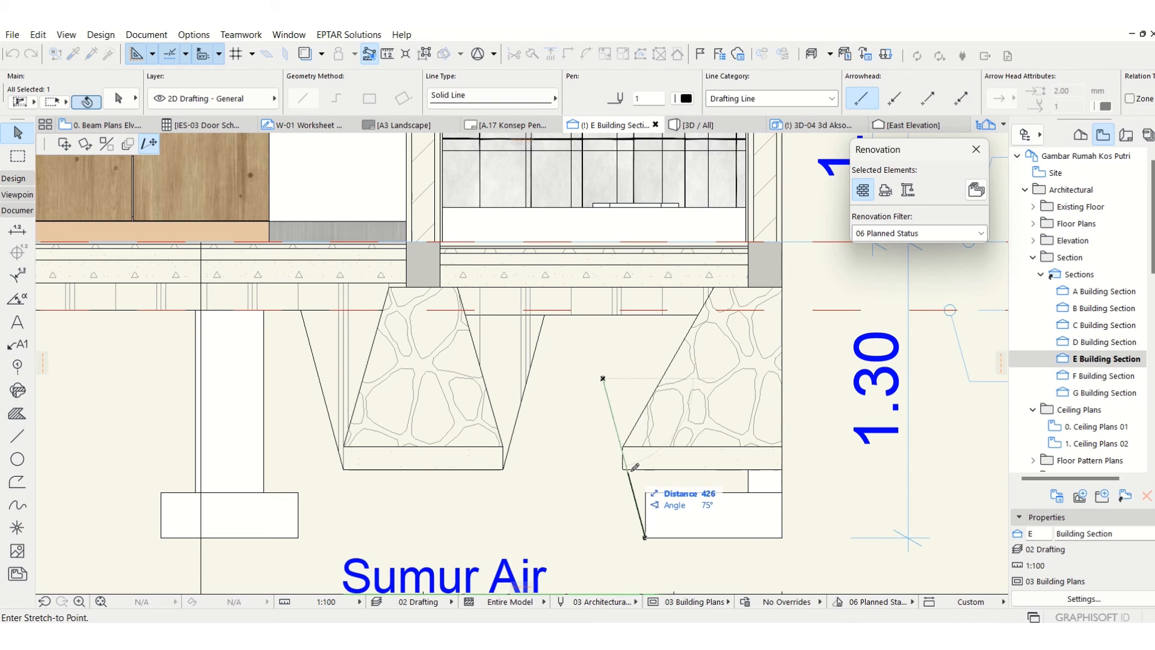
left_click(627, 469)
left_click(310, 471)
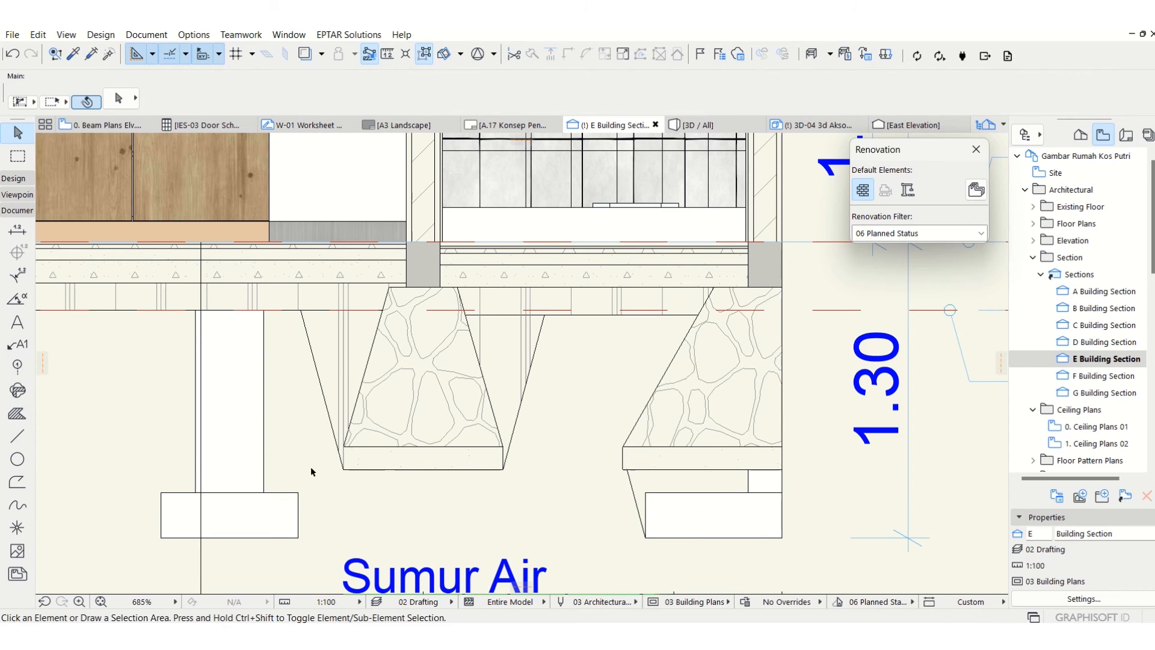
Copy the hatched fill beneath the footing at the 2.93/1.00 grid line to the underside of the rightmost footing.
scroll(576, 360, "down", 4)
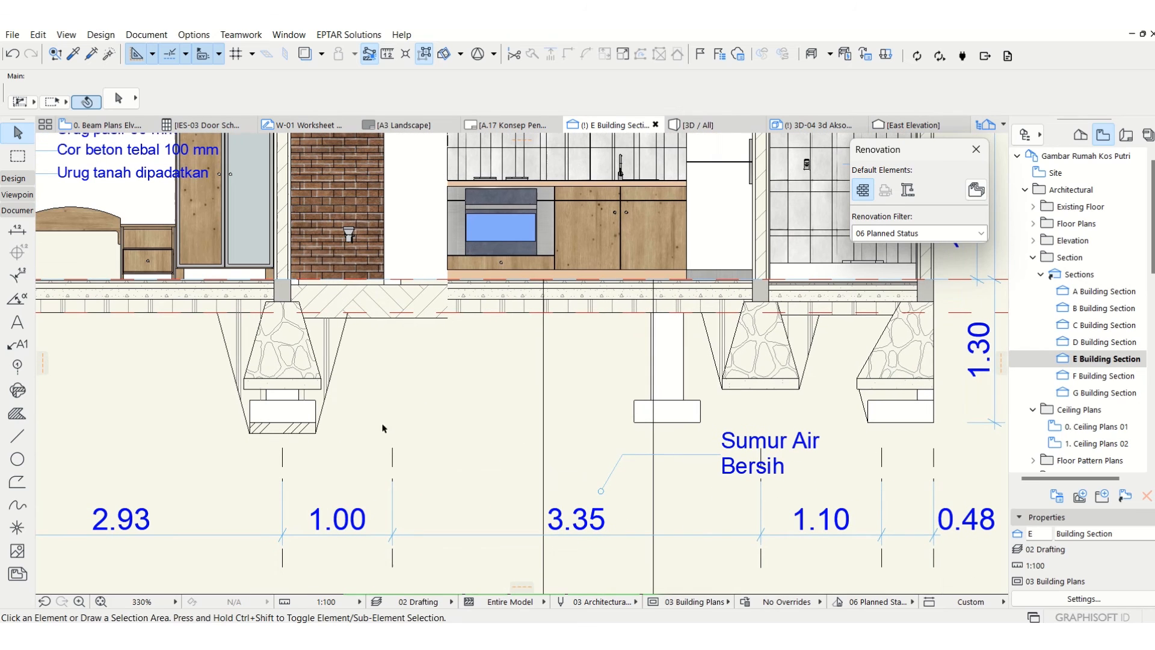
left_click(282, 432)
key("ctrl+shift+d")
left_click(250, 422)
scroll(868, 439, "up", 5)
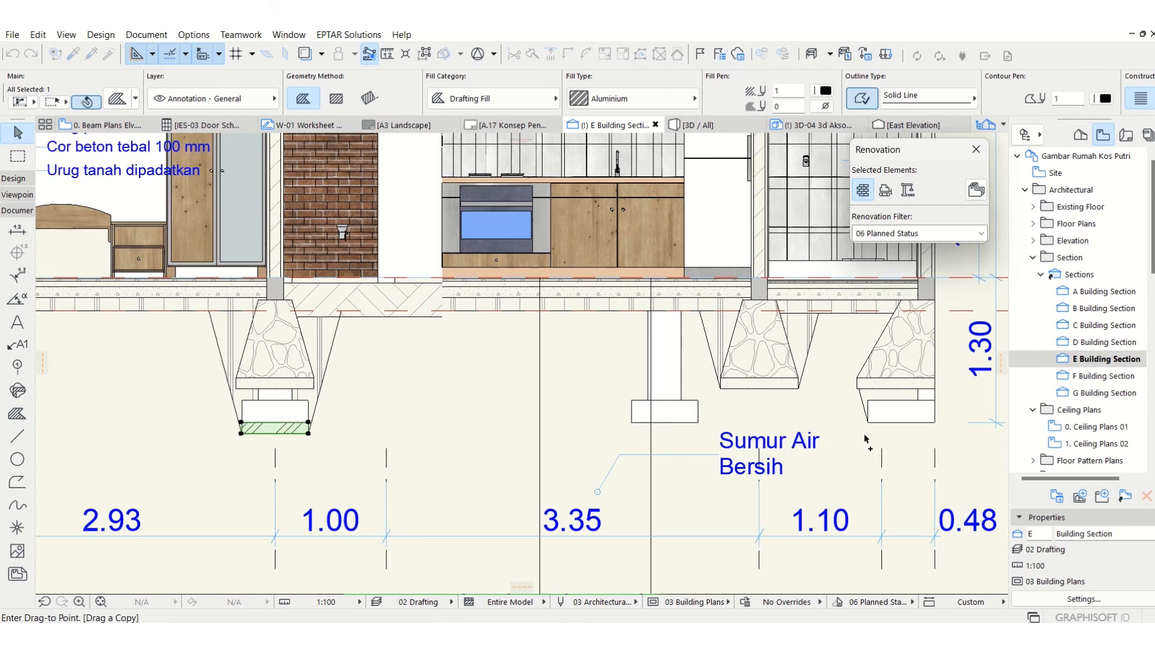
mouse_move(819, 394)
middle_mouse_down()
mouse_move(809, 409)
mouse_move(486, 419)
middle_mouse_up()
left_click(547, 415)
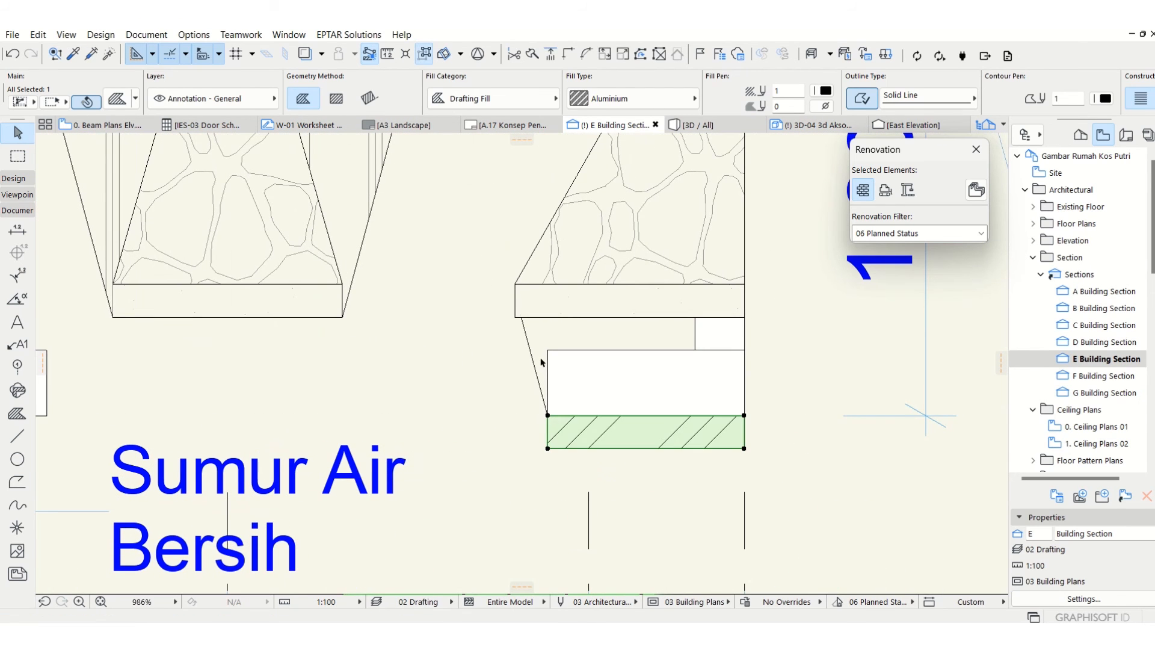
Copy the short slanted line down 100 to the hatched fill's lower corner and extend its upper end to the floor slab.
left_click(534, 367)
key("ctrl+d")
left_click(547, 415)
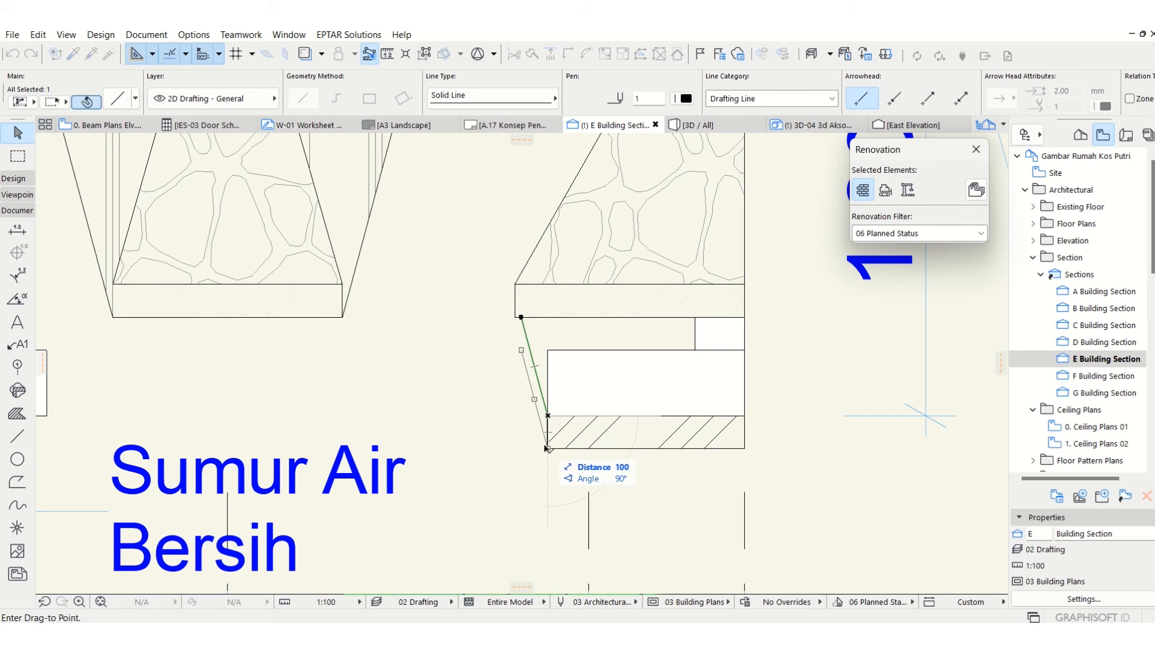
left_click(547, 448)
scroll(547, 457, "down", 3)
left_click(490, 464)
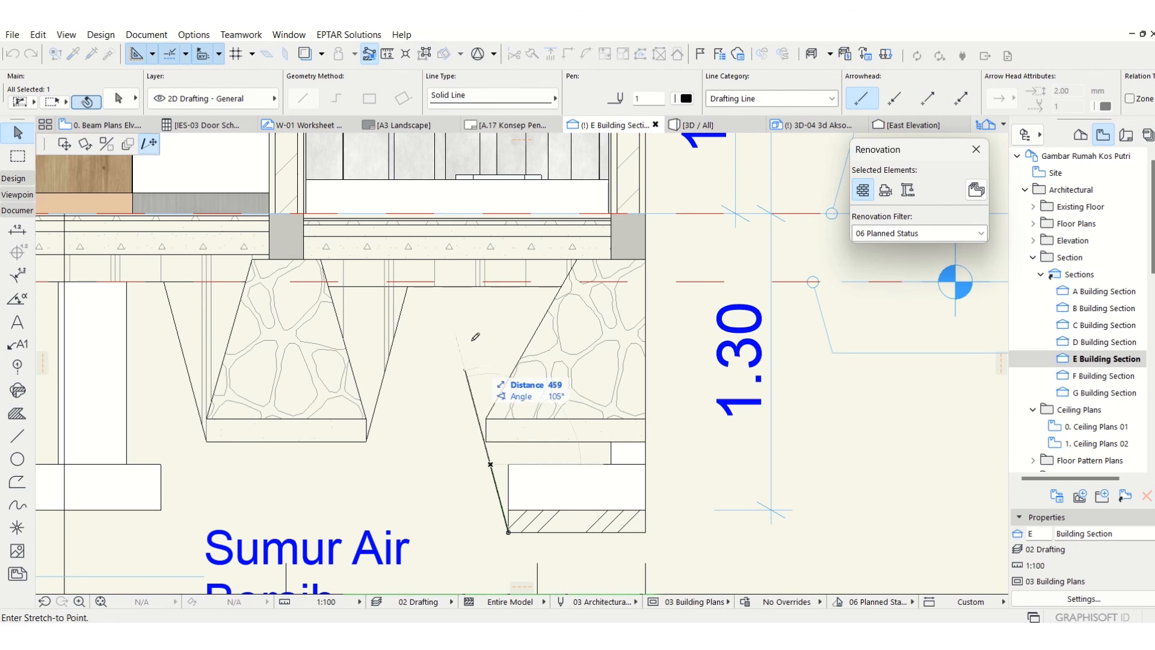
left_click(442, 287)
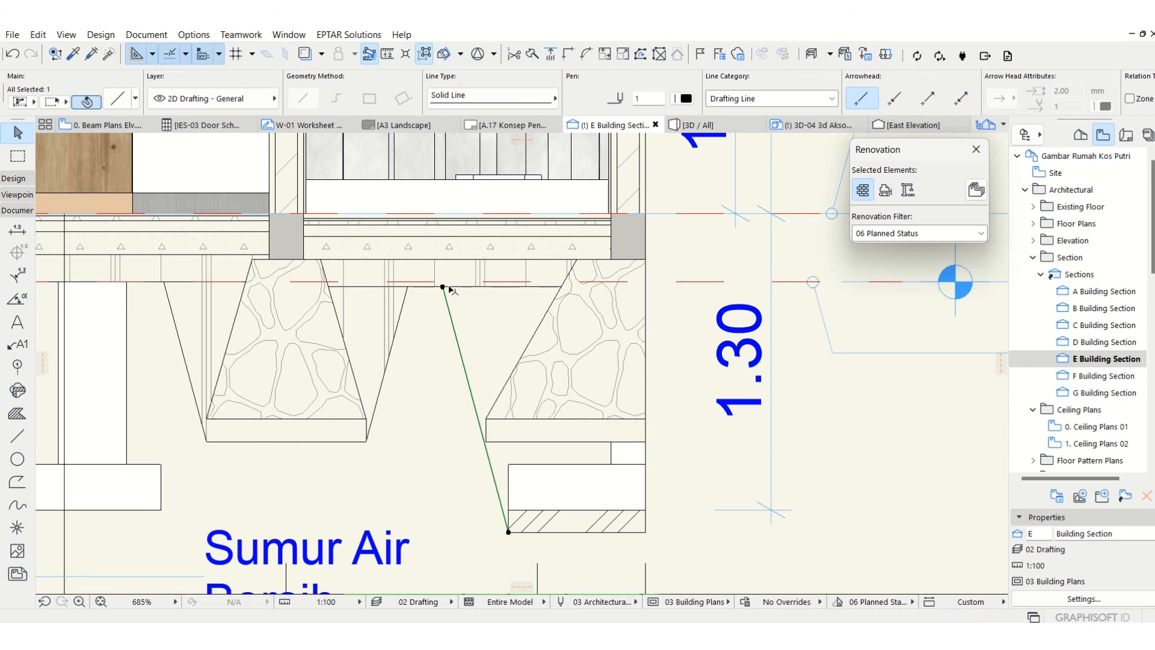
Adjust the upper end of the new excavation line to meet the underside of the slab over the 1.10 span exactly.
scroll(391, 297, "down", 2)
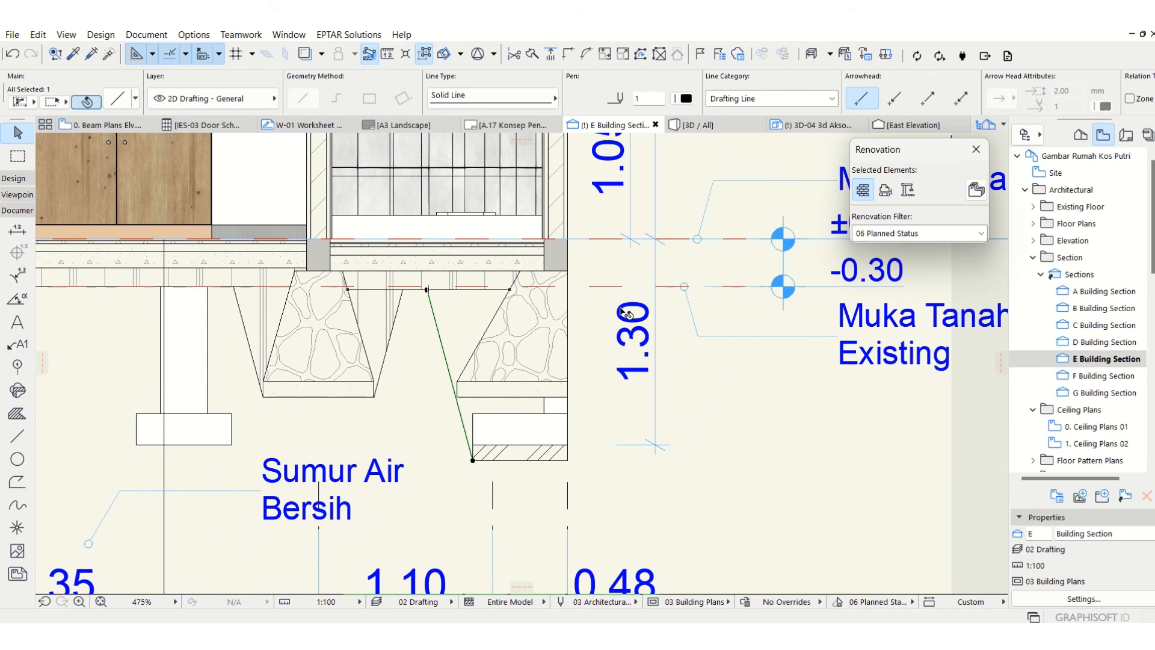
middle_click_drag(621, 311, 605, 340)
scroll(503, 323, "up", 6)
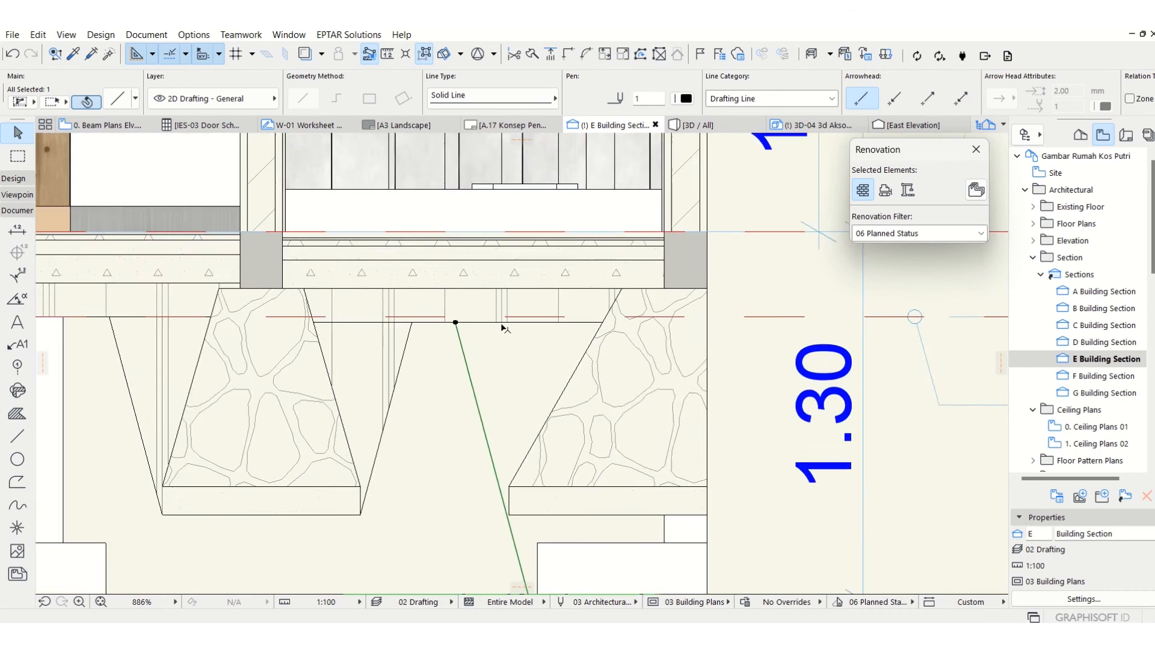
left_click(486, 309)
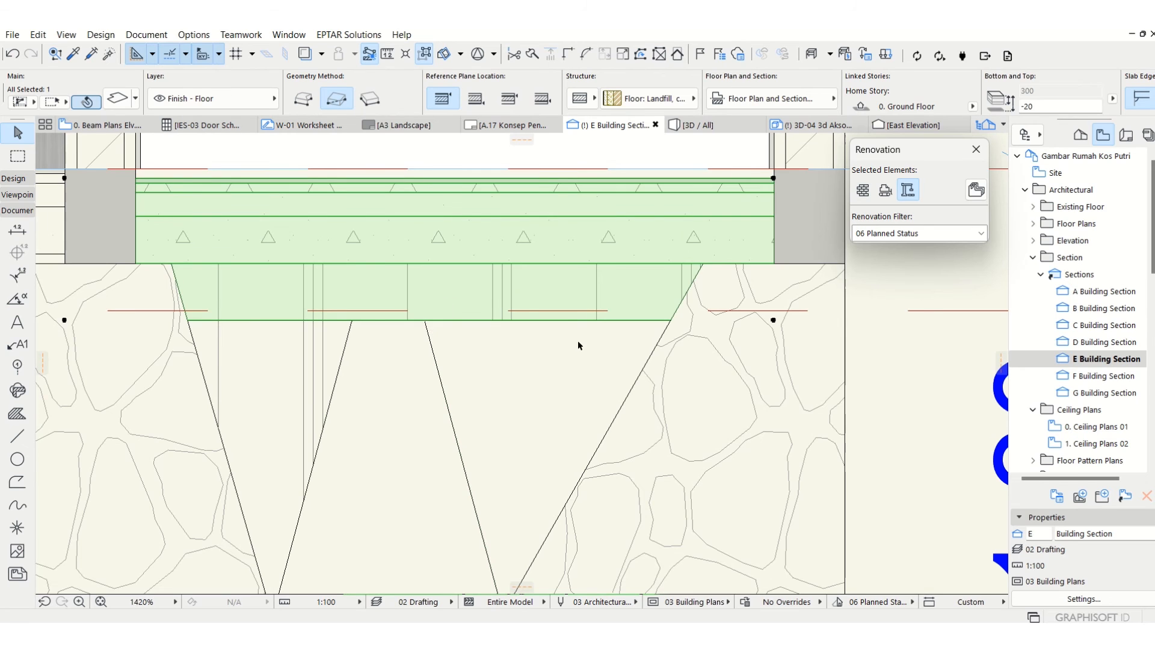
scroll(578, 345, "down", 2)
scroll(382, 226, "up", 3)
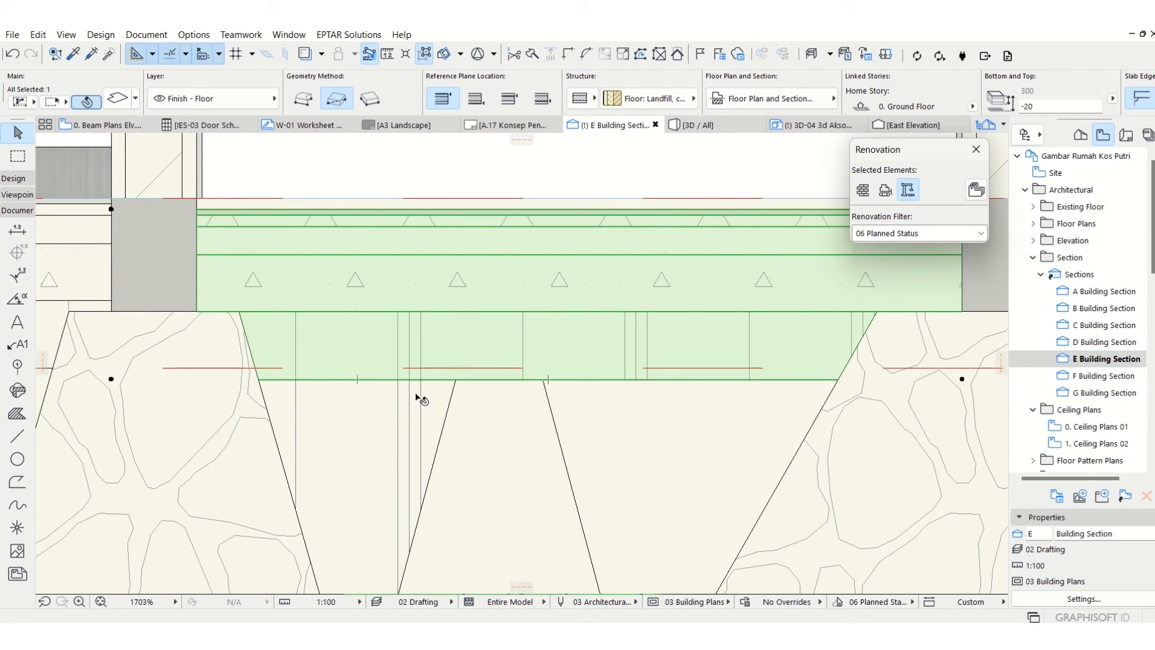
left_click(558, 401)
left_click(549, 402)
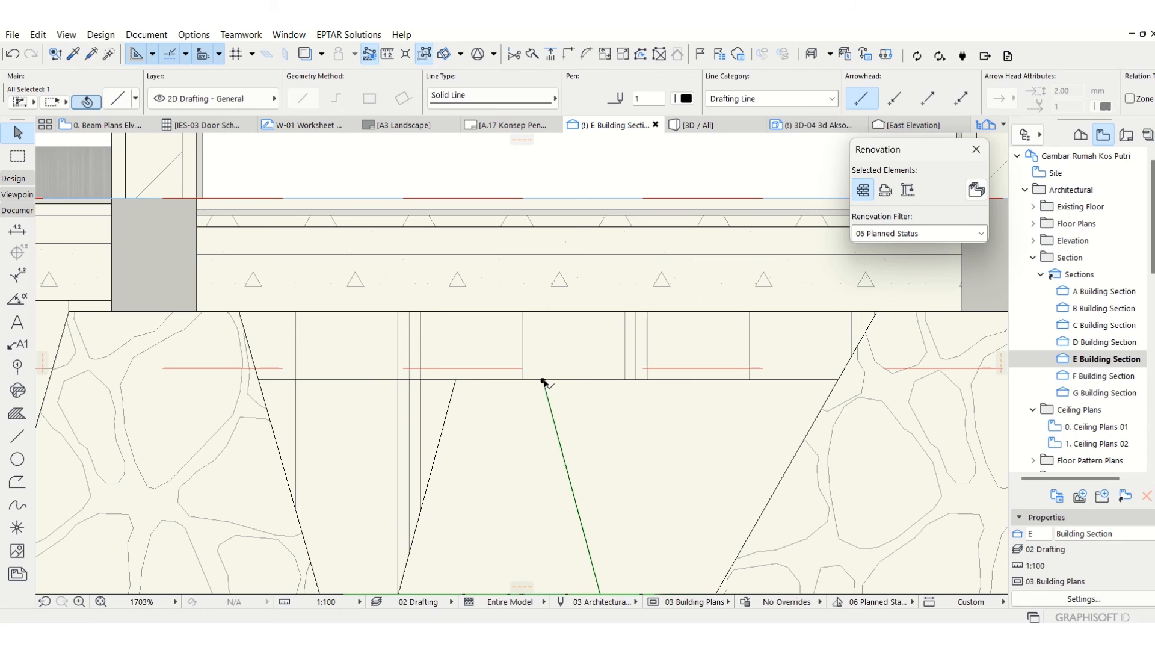
left_click(543, 381)
scroll(543, 380, "up", 3)
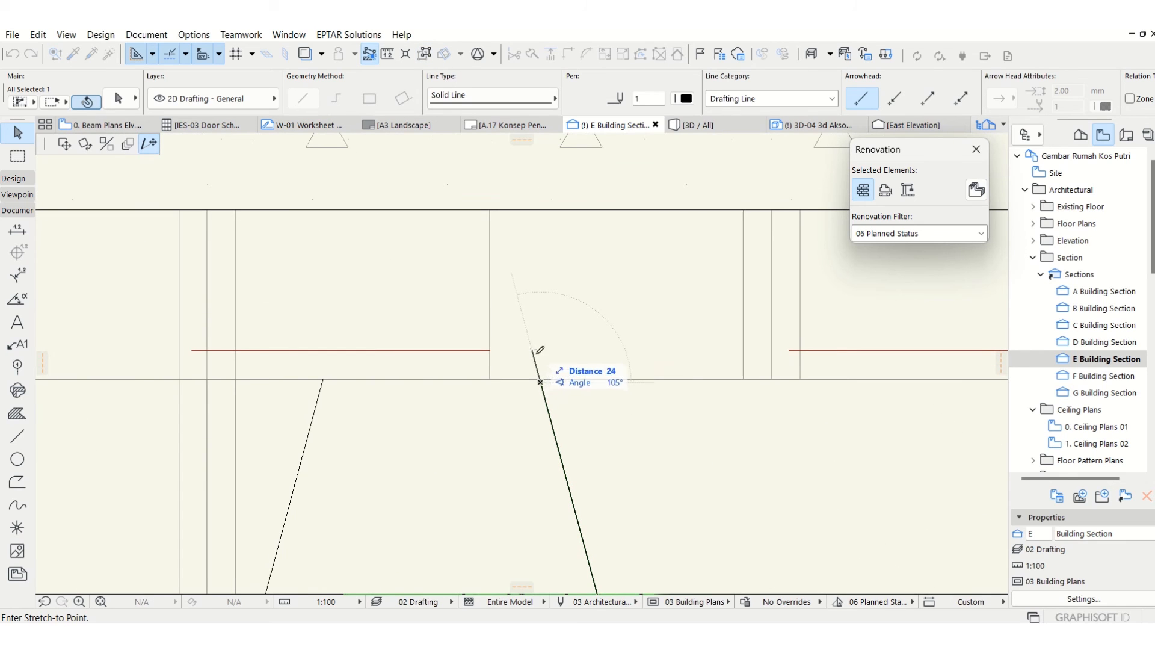
scroll(537, 372, "up", 5)
left_click(556, 406)
scroll(415, 303, "down", 3)
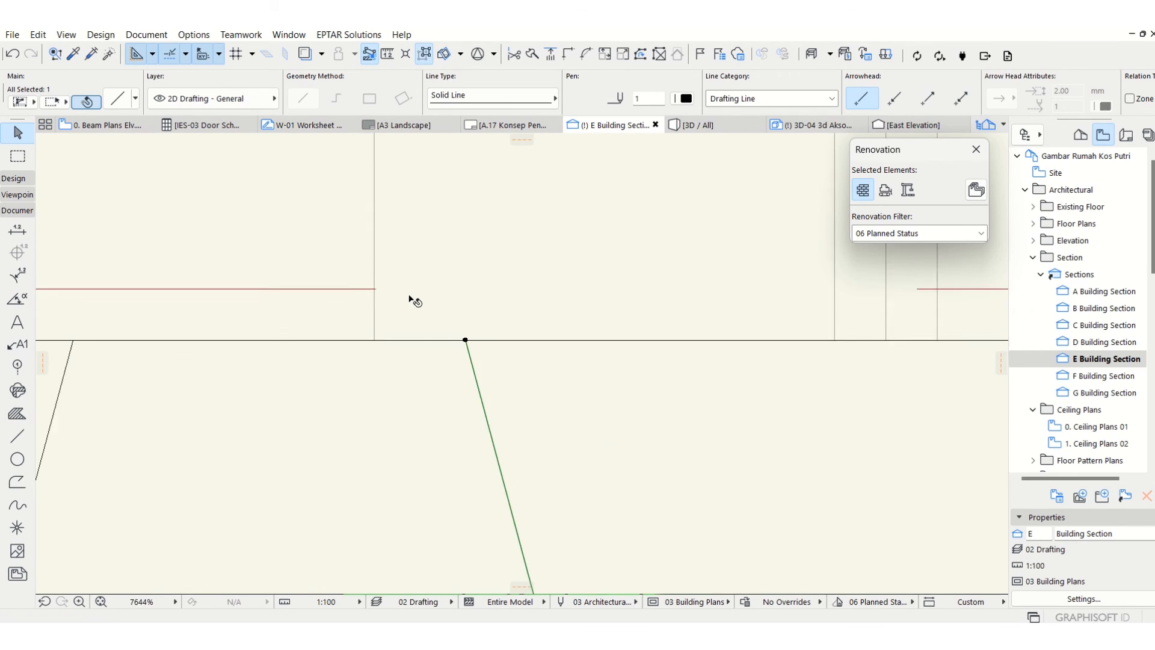
scroll(415, 301, "down", 10)
key("Escape")
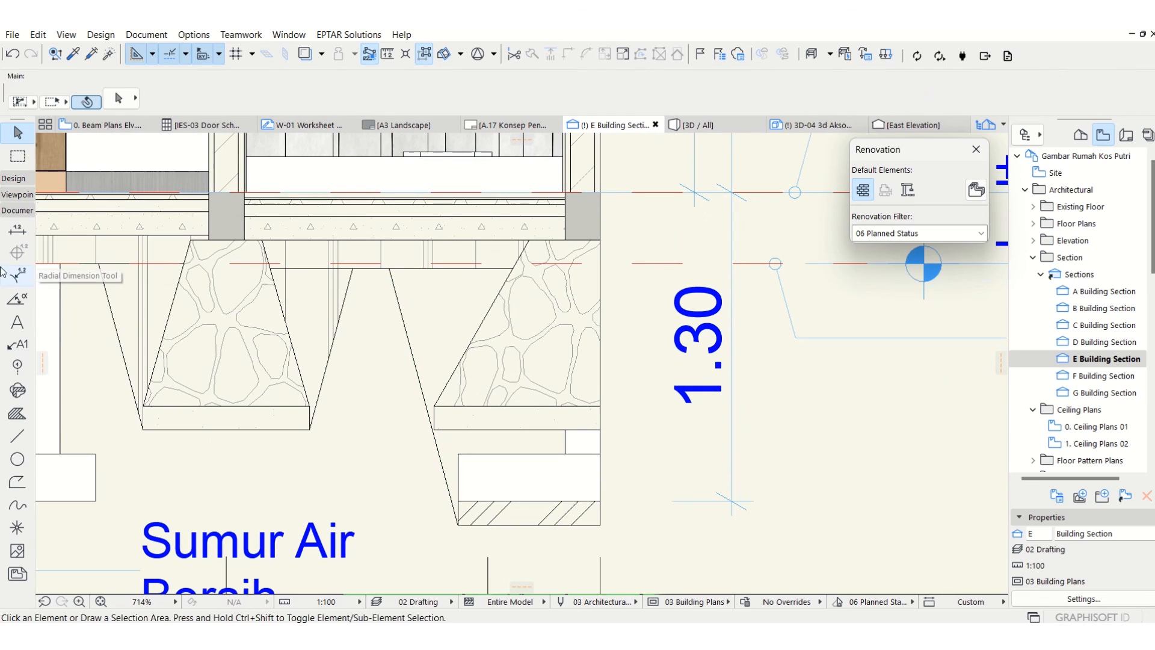
Fill the excavation area left of the rightmost stone foundation and around its footing with the Standing Seam pattern.
left_click(17, 413)
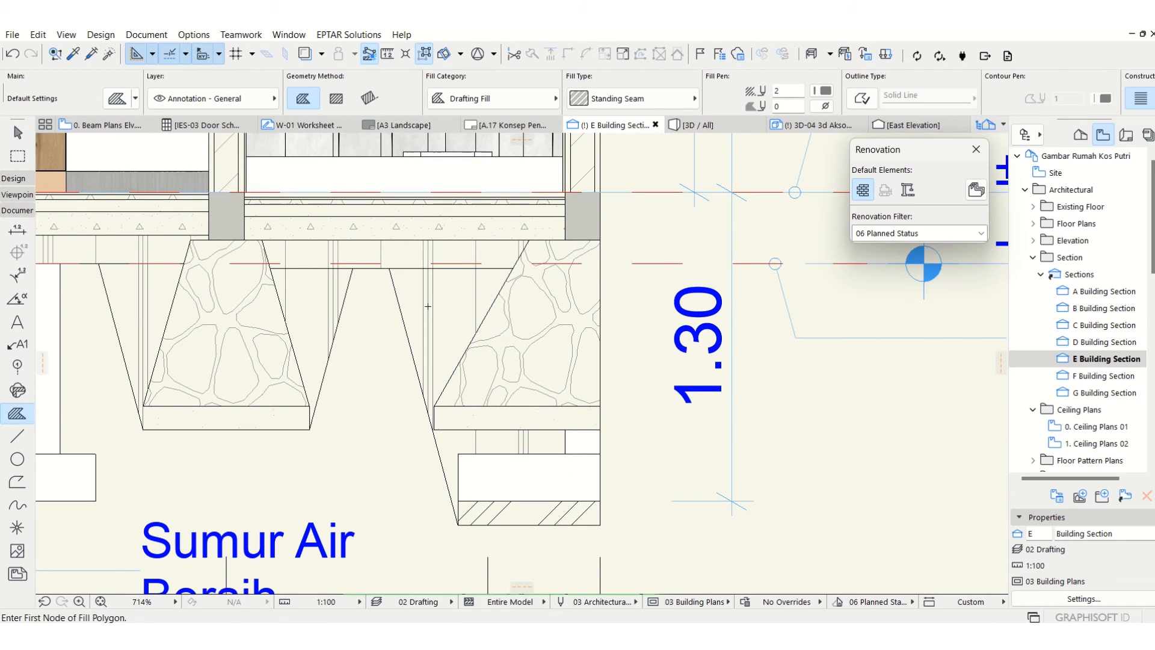
key("Escape")
left_click(461, 458)
scroll(730, 439, "down", 6)
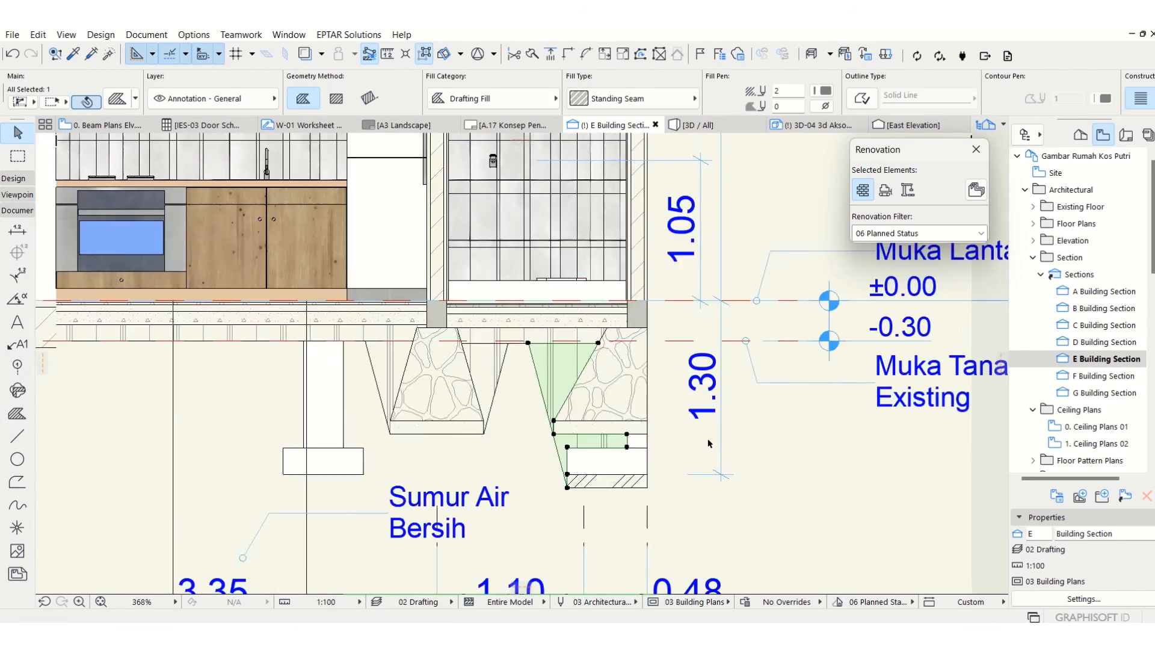
middle_click_drag(552, 450, 587, 445)
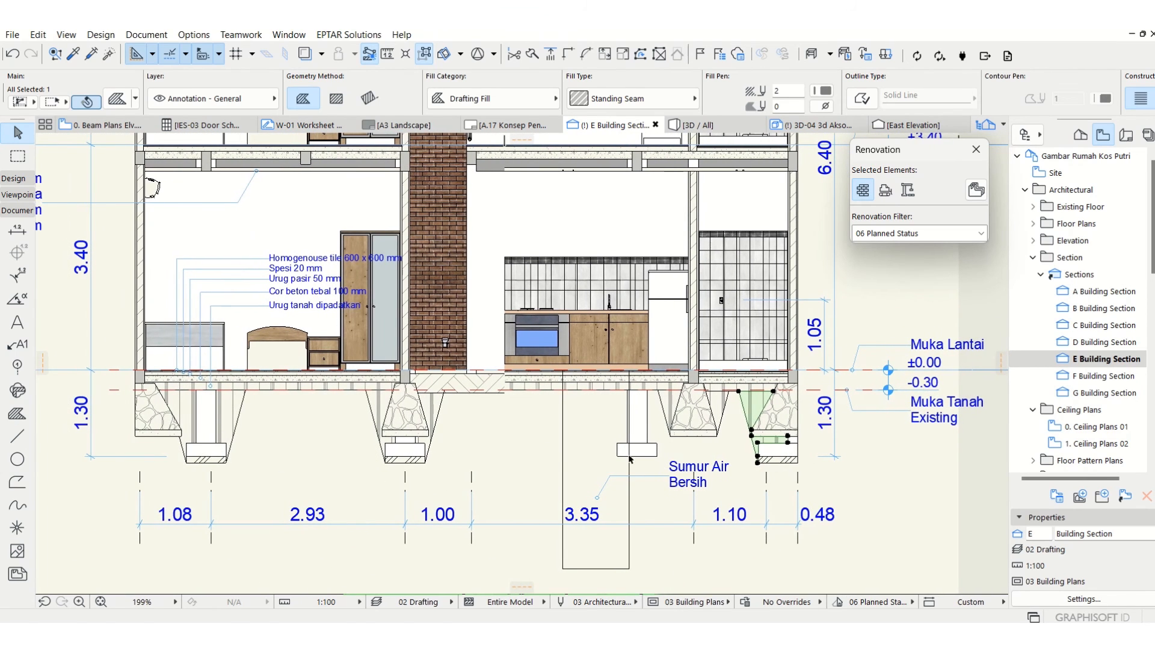
key("Escape")
Raise the underside of the Soil slab below the brick wall to the existing ground line, giving a thickness of 250.
scroll(500, 439, "up", 1)
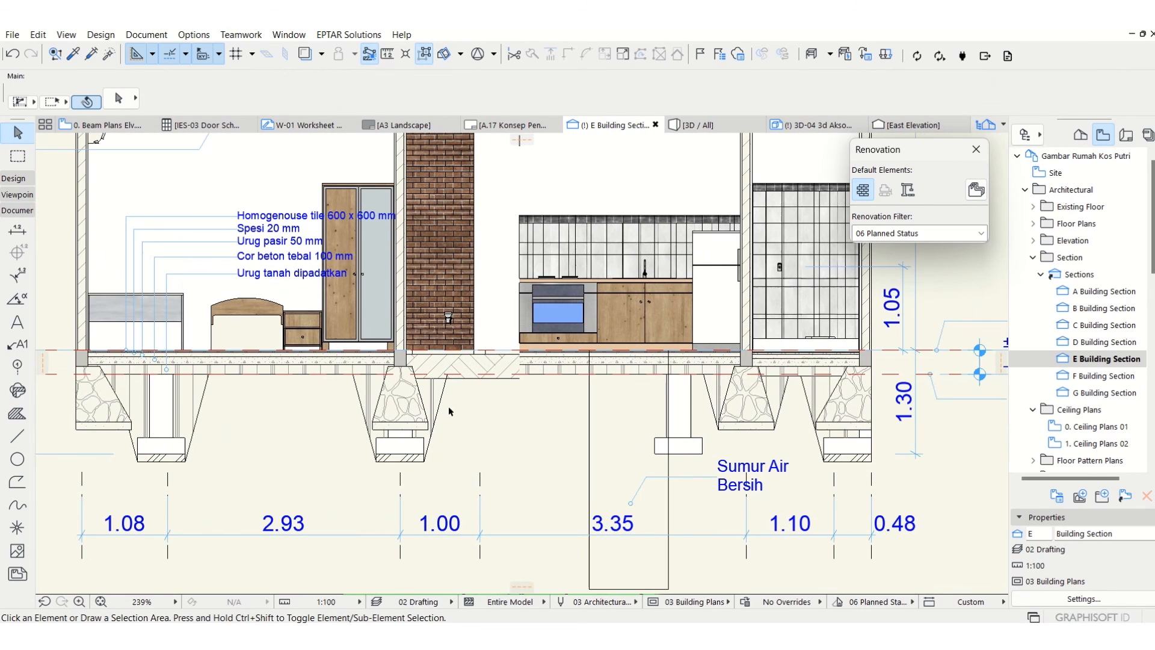
scroll(456, 396, "up", 3)
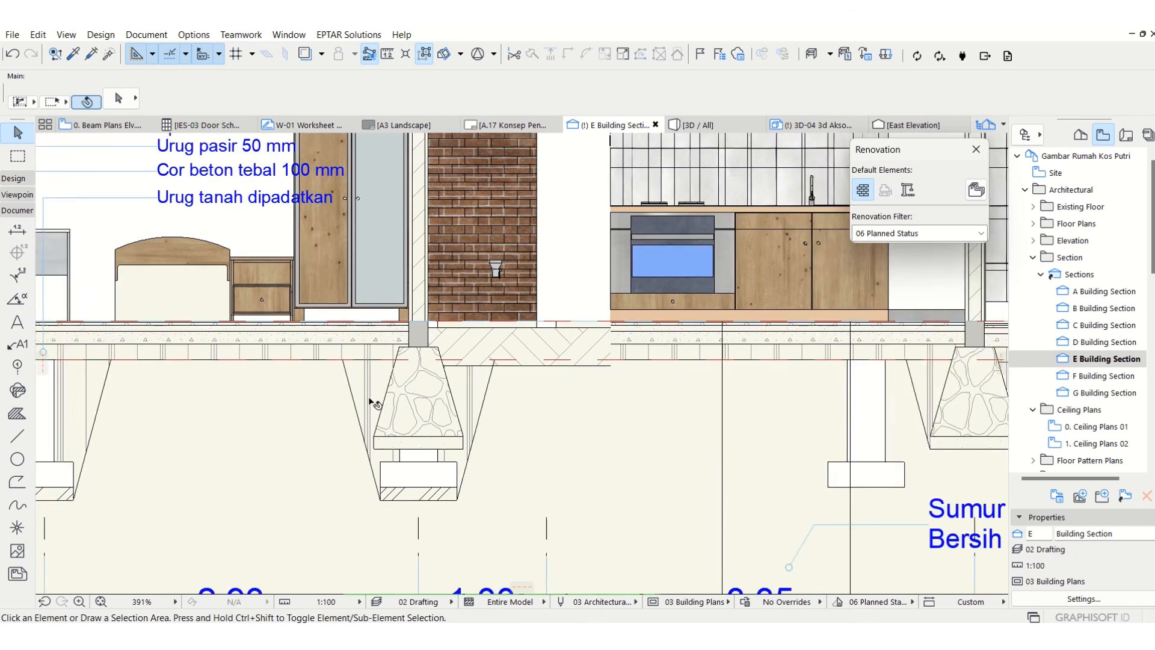
left_click(509, 338)
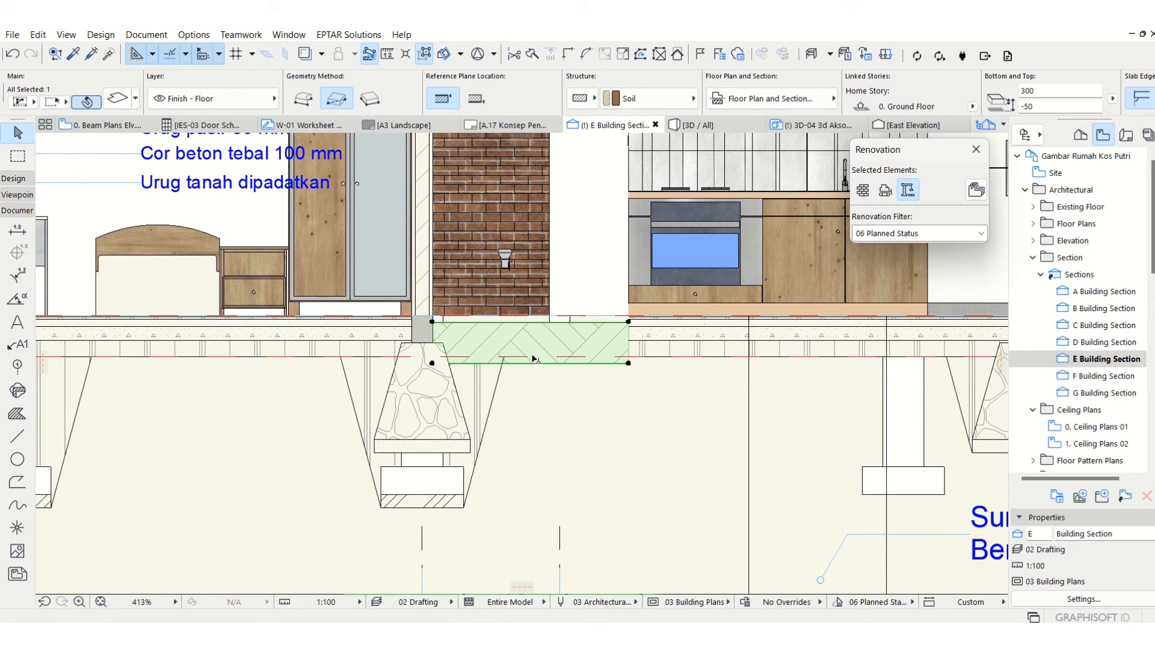
key("Escape")
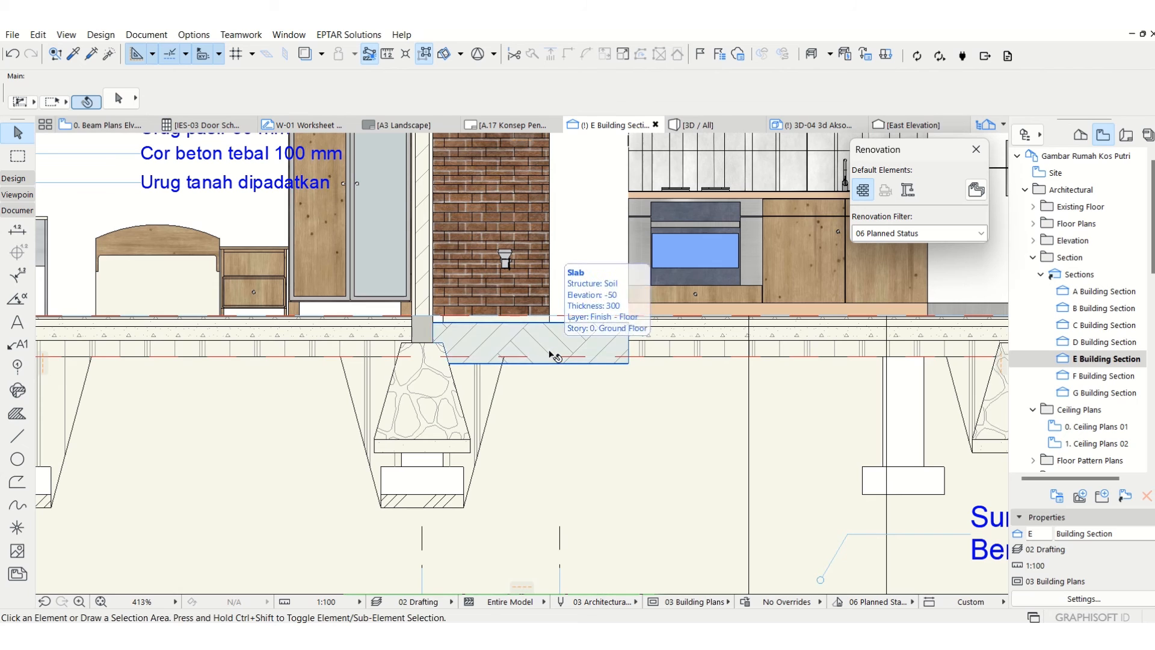
scroll(552, 355, "down", 3)
left_click(552, 355)
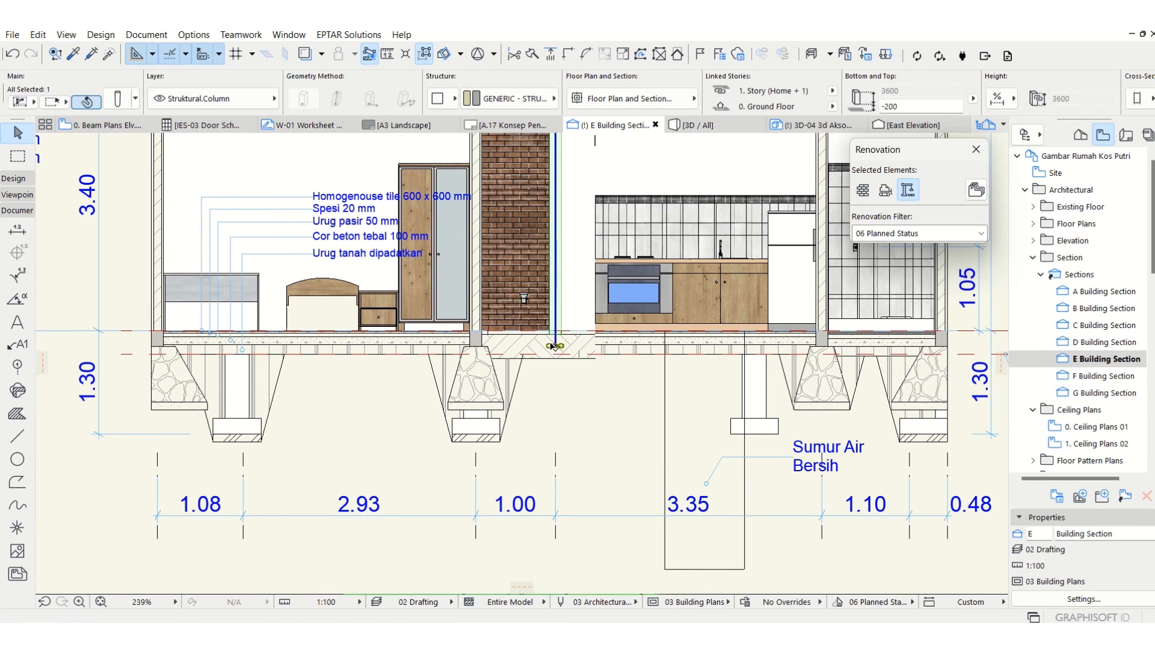
scroll(553, 355, "up", 4)
scroll(549, 351, "up", 4)
left_click(339, 401)
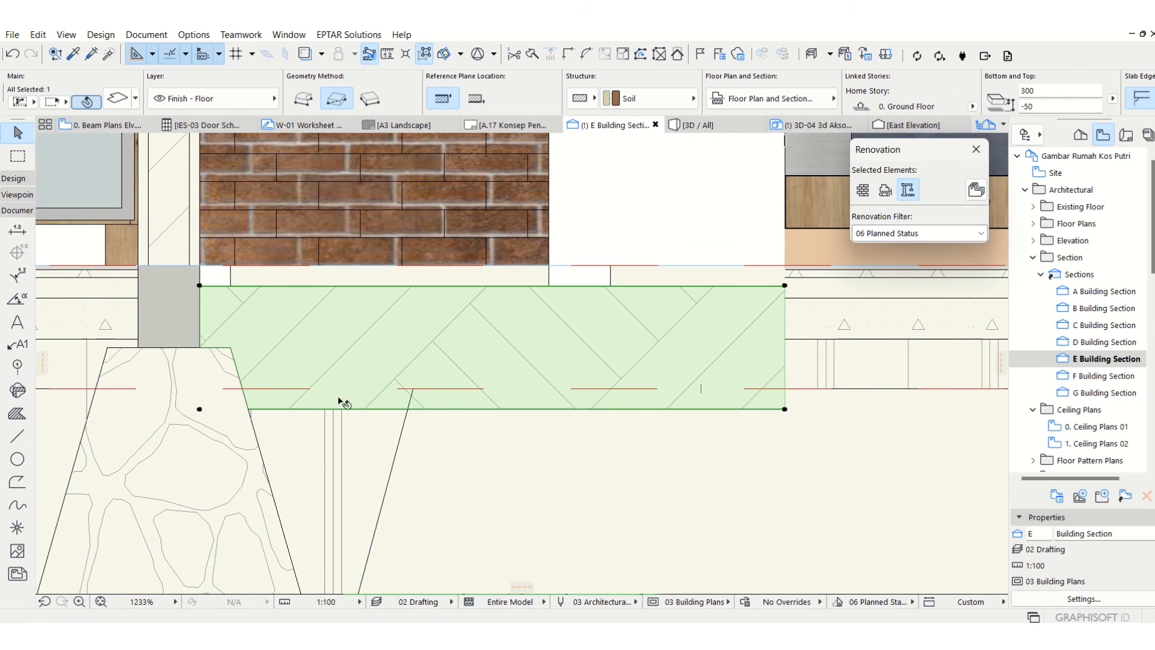
left_click(199, 409)
left_click(64, 145)
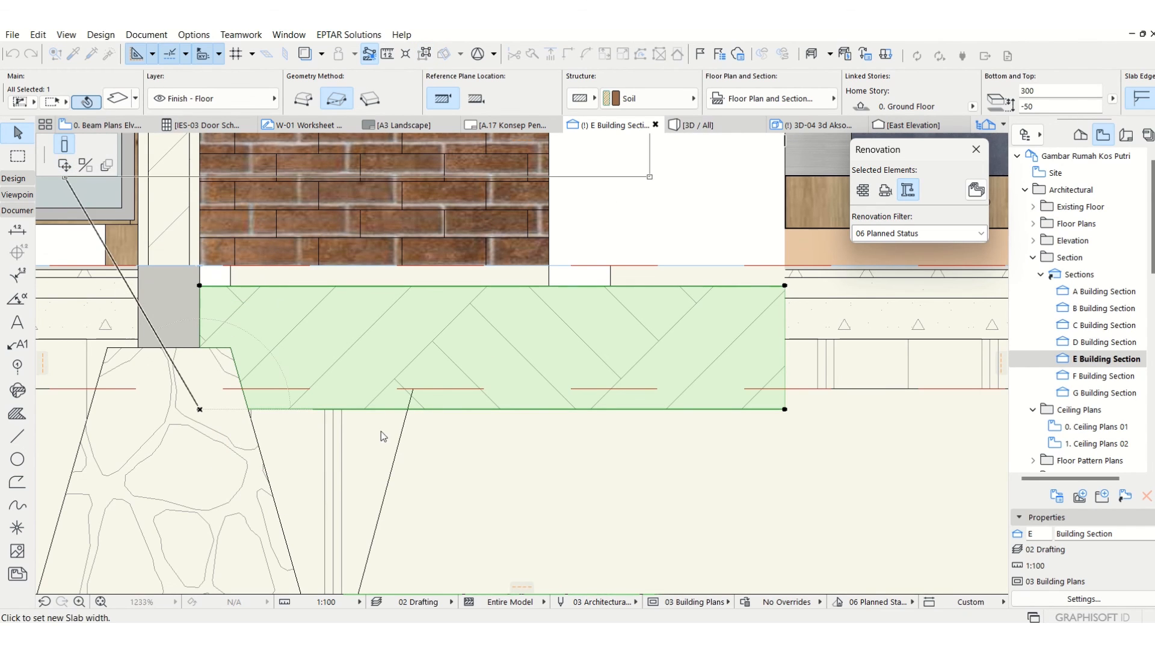
left_click(413, 388)
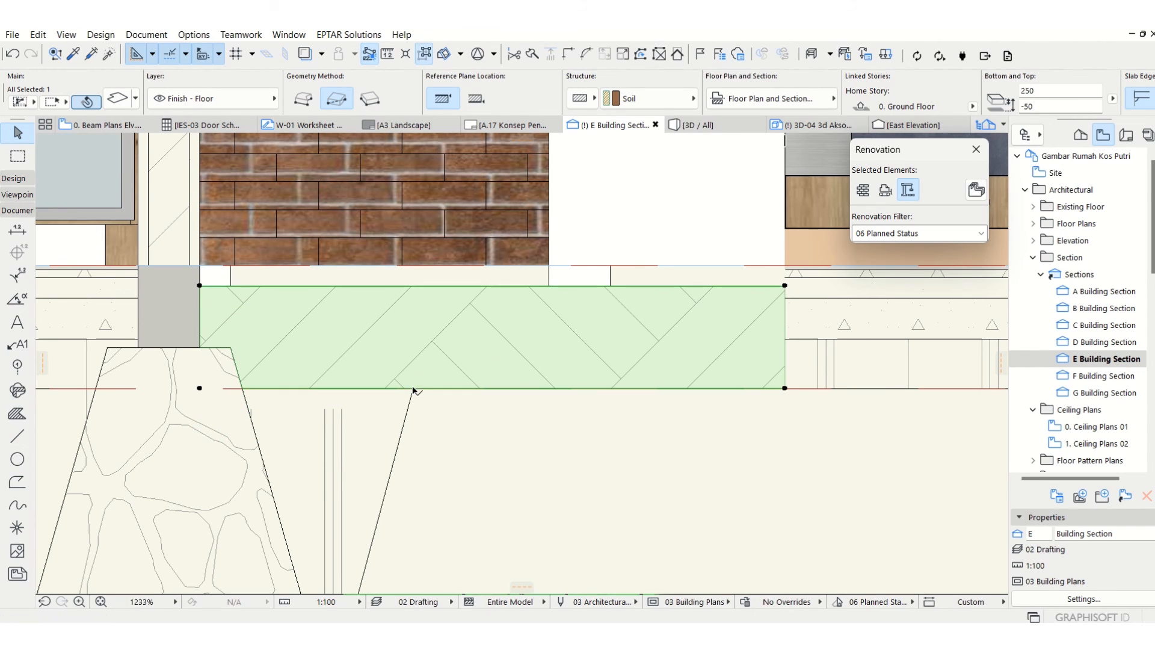
Extend the top edge of the Standing Seam fill beneath the Soil slab up to the slab's underside.
left_click(381, 431)
left_click(367, 409)
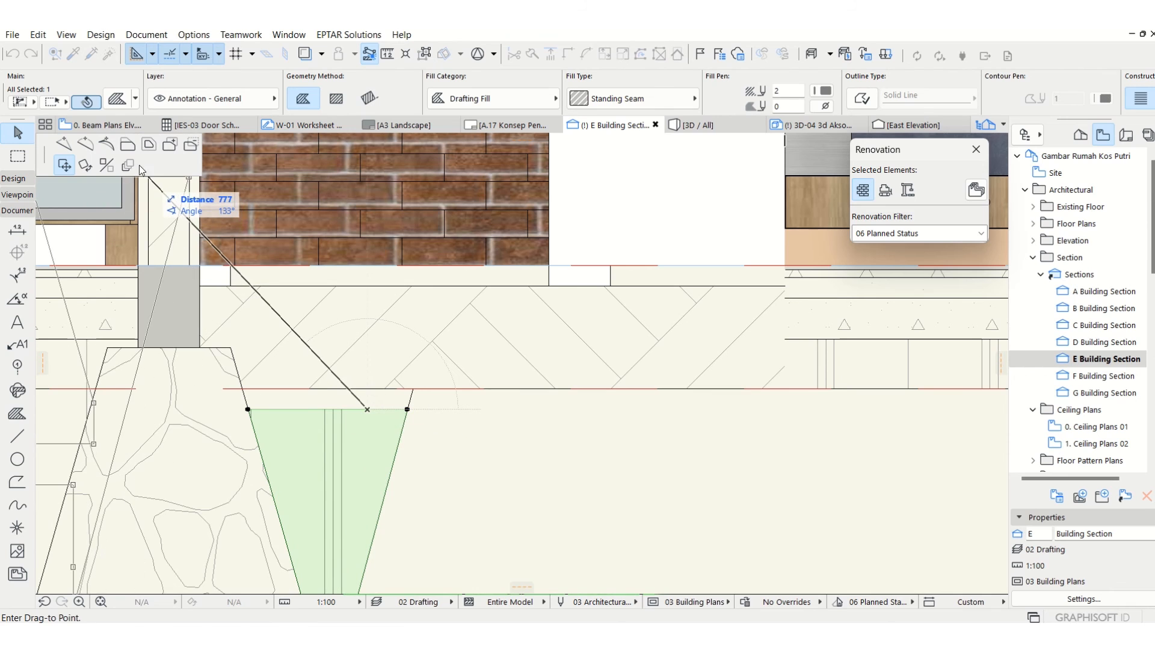
left_click(126, 144)
left_click(407, 385)
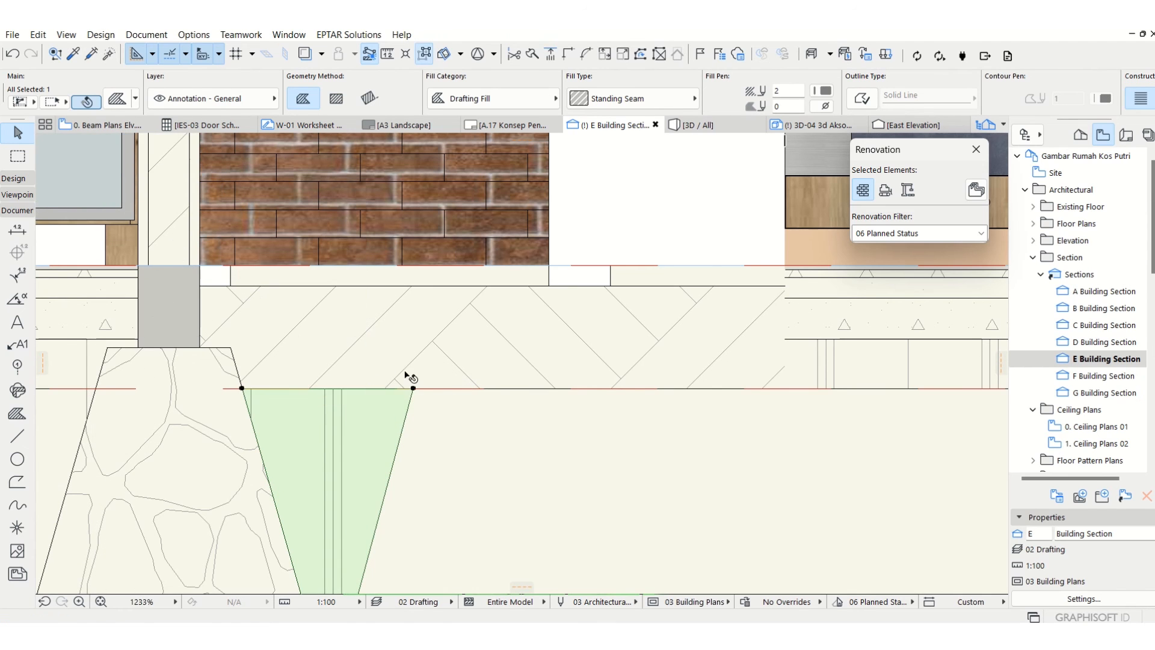
key("Escape")
scroll(438, 356, "down", 1)
scroll(437, 356, "down", 5)
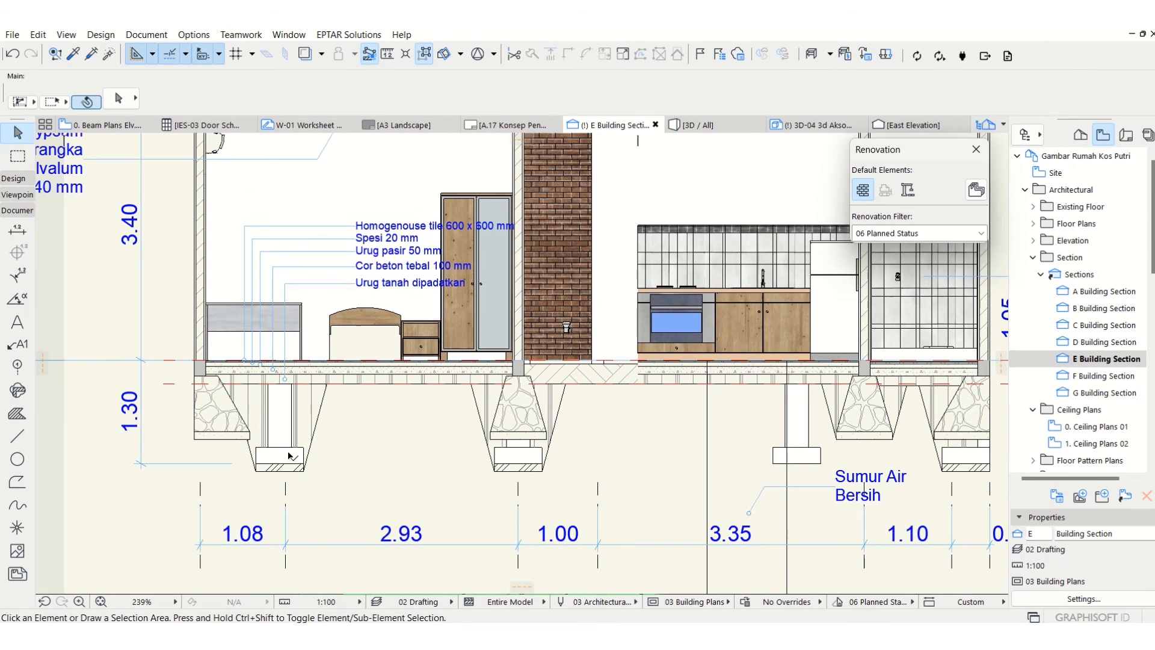
Copy the "Urug tanah dipadatkan" label to the excavation fill beside the foundation under the brick wall and shift its text closer to the leader.
left_click(284, 364)
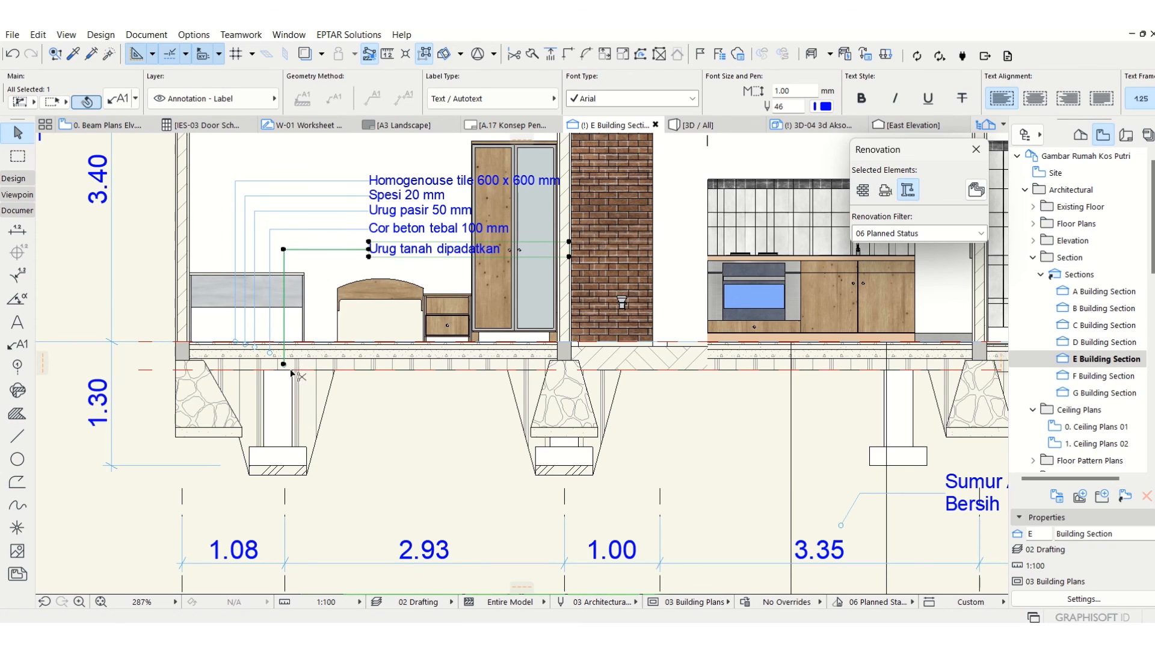
left_click(283, 364)
scroll(653, 415, "up", 2)
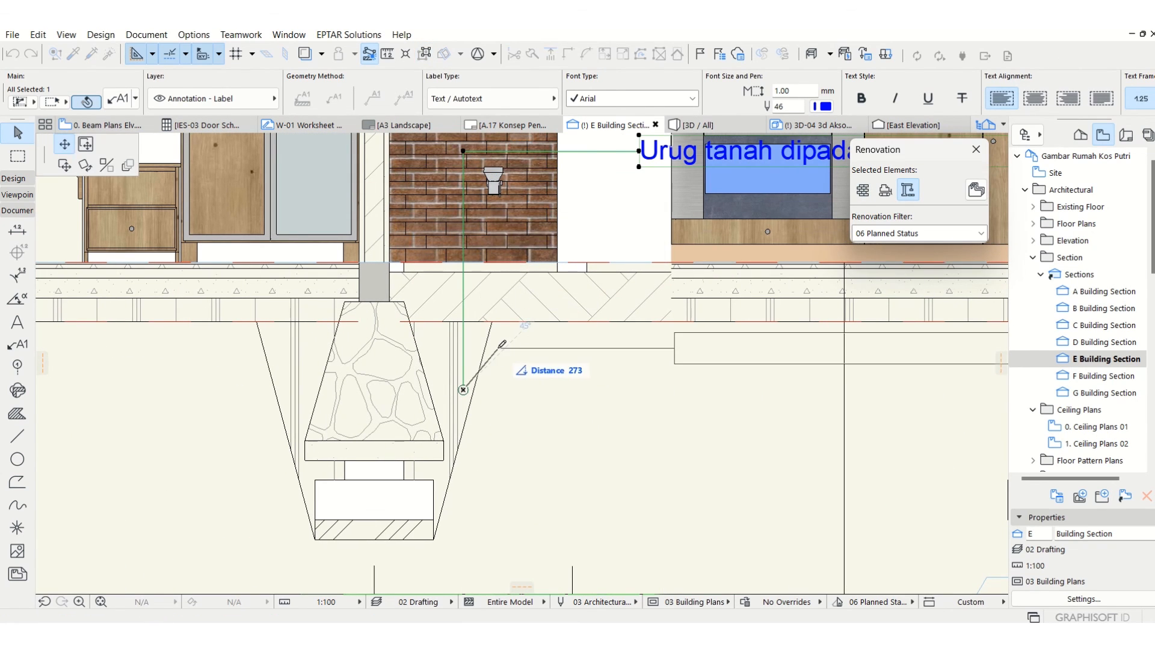
left_click(510, 361)
middle_click_drag(632, 387, 551, 374)
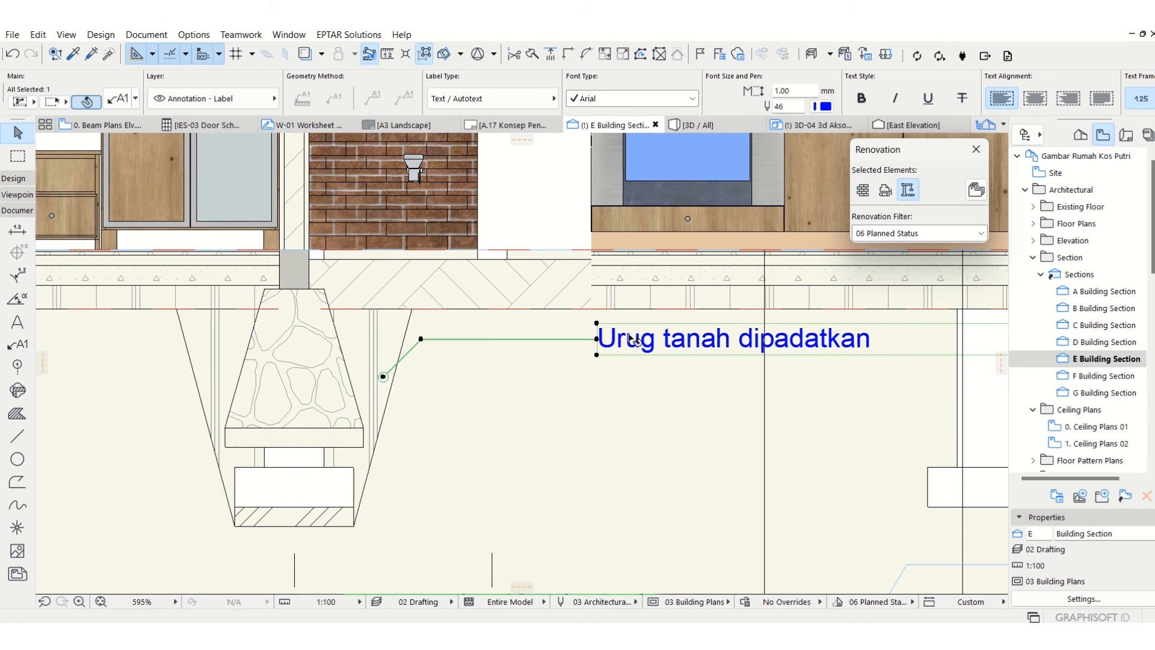
left_click(596, 339)
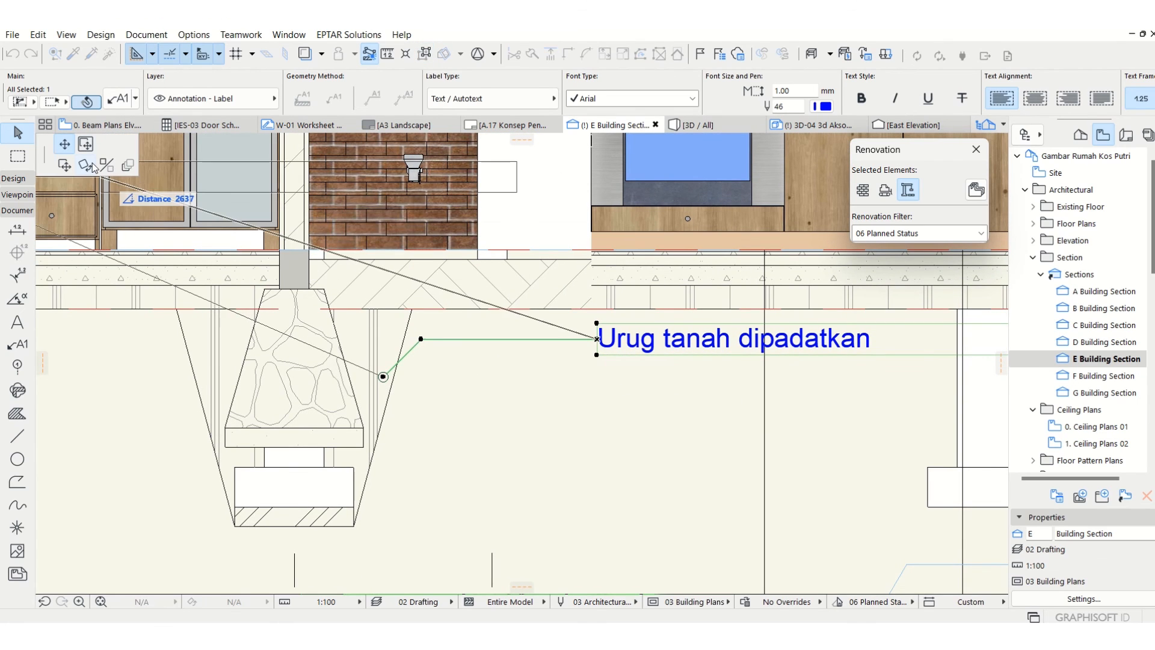
left_click(85, 145)
left_click(570, 338)
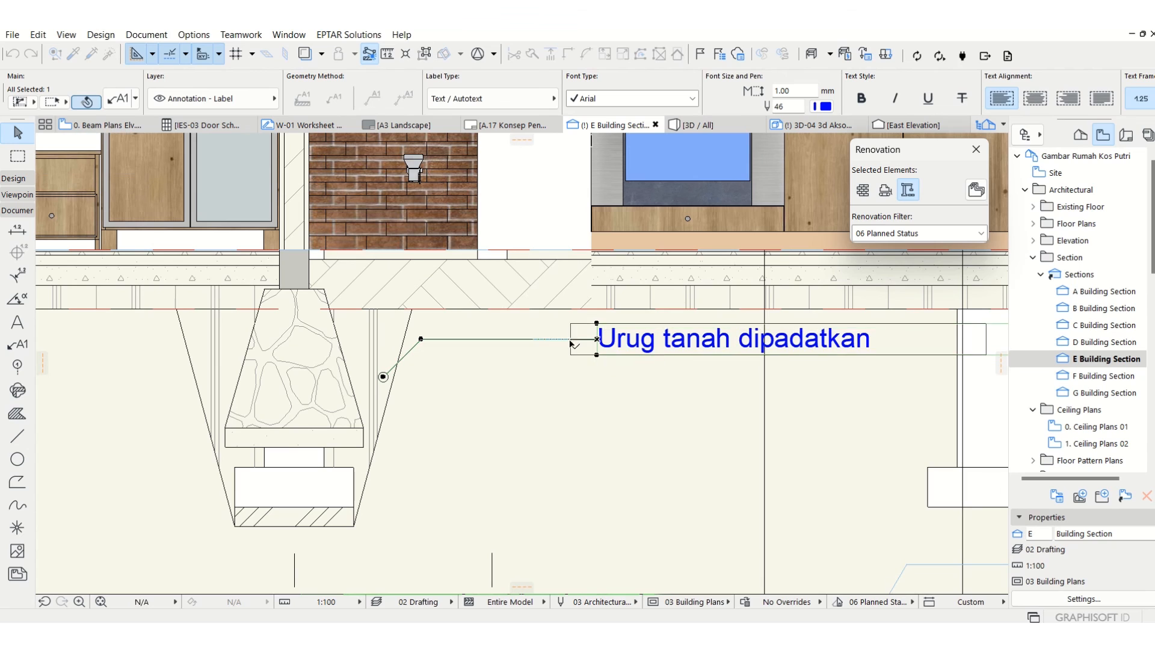
Place a copy of the new "Urug tanah dipadatkan" label below it and point the copy's leader at the stone foundation.
left_click(503, 339)
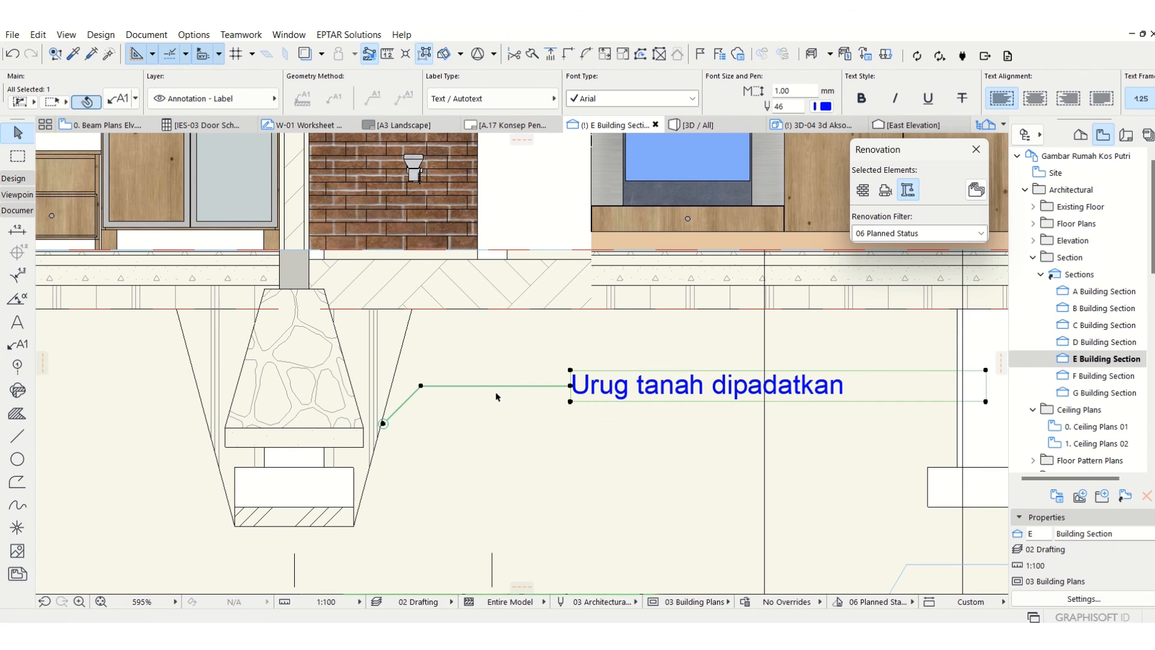
key("ctrl+z")
left_click(518, 340)
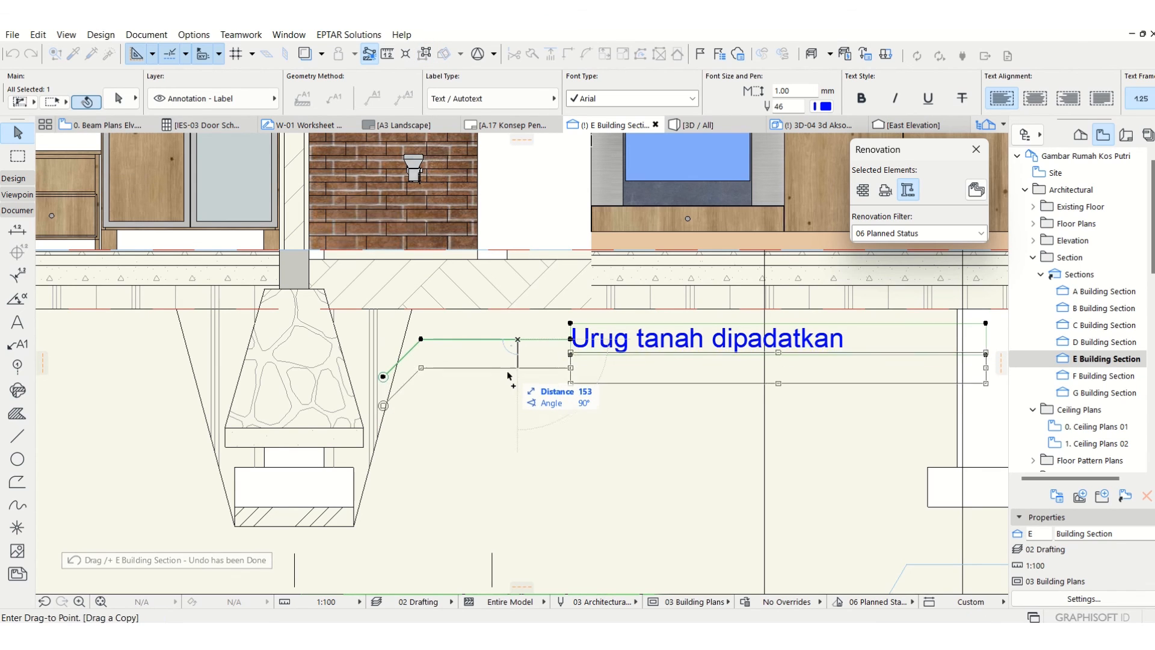
left_click(517, 402)
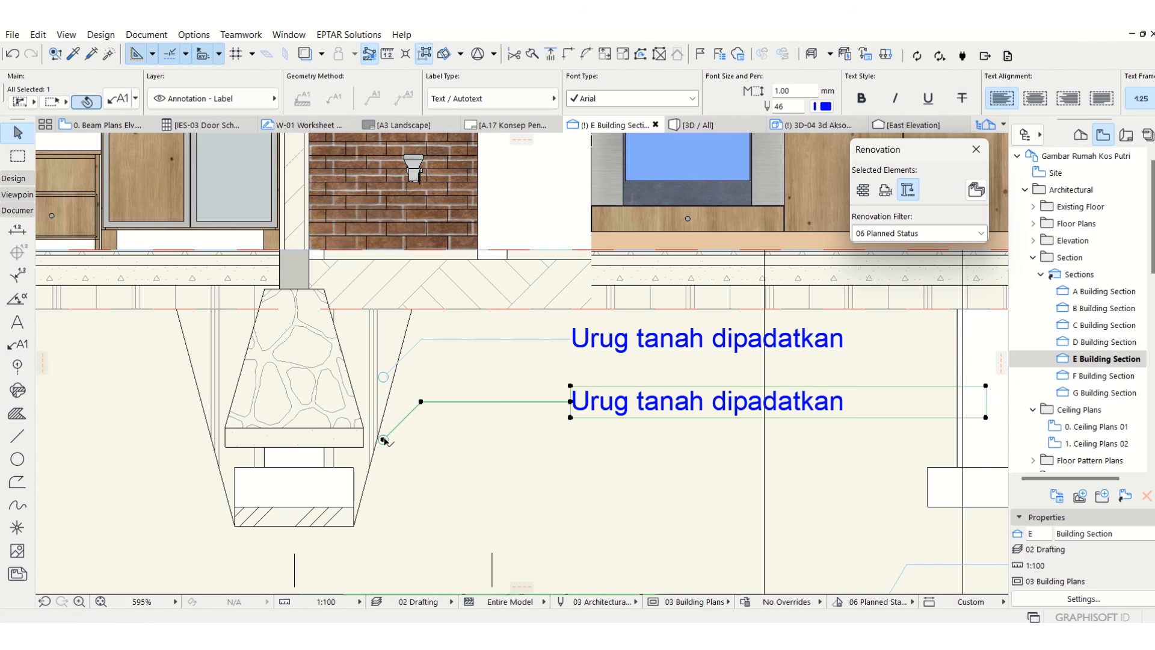
left_click(384, 441)
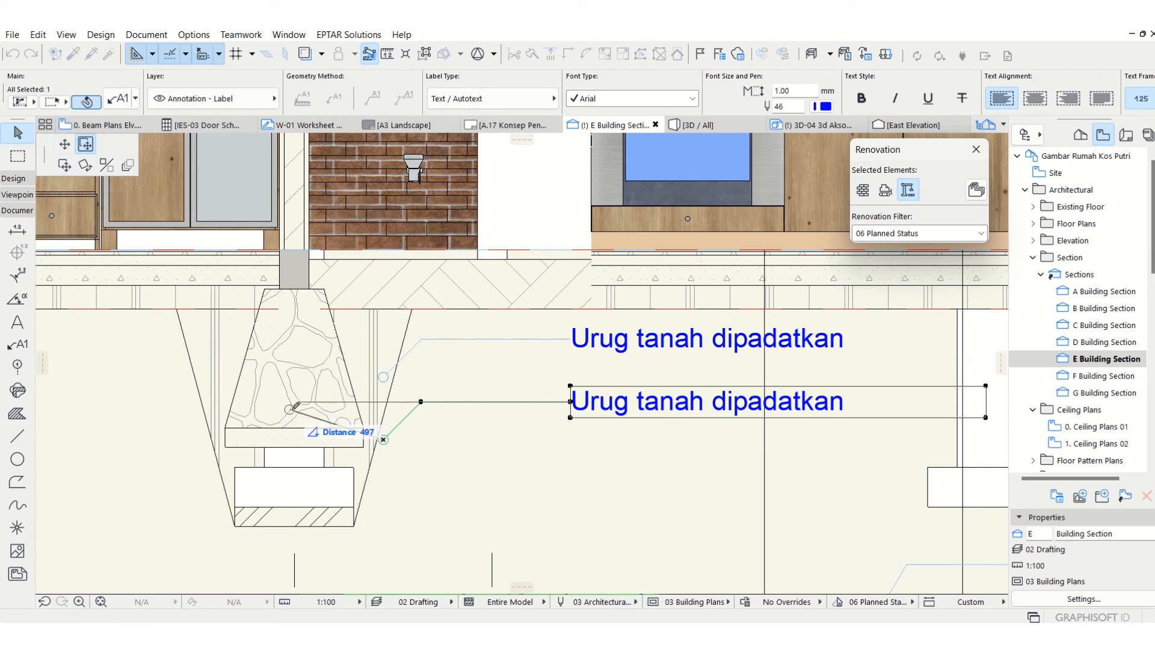
left_click(336, 419)
Change the text of the stone foundation's label to "Pasangan batu kali".
double_click(614, 409)
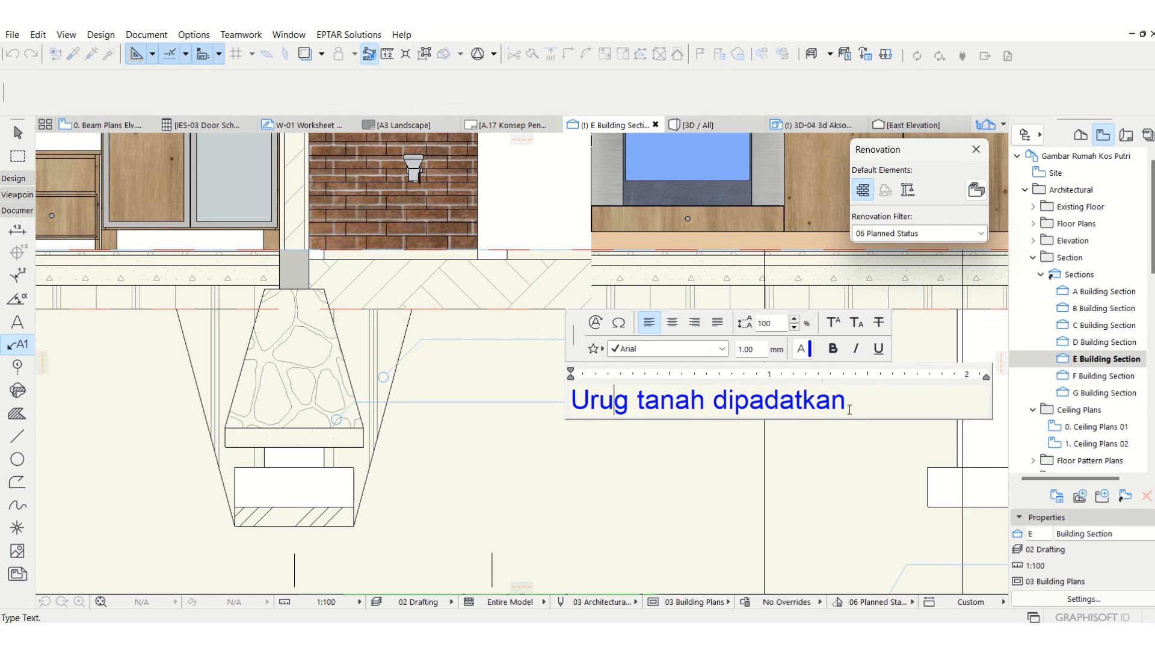
left_click_drag(845, 402, 568, 402)
type("Pasangan batu kali")
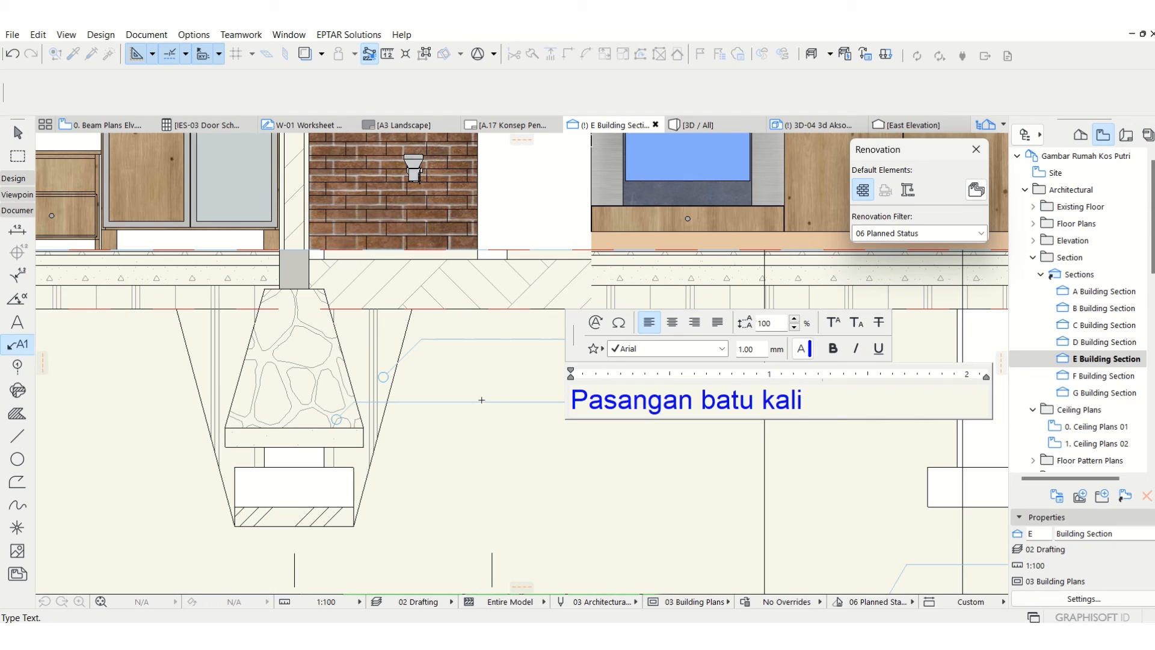
left_click(531, 491)
Copy the "Pasangan batu kali" label down to the layer beneath the stone and raise the original's text for spacing.
key("ctrl+shift+d")
left_click(499, 402)
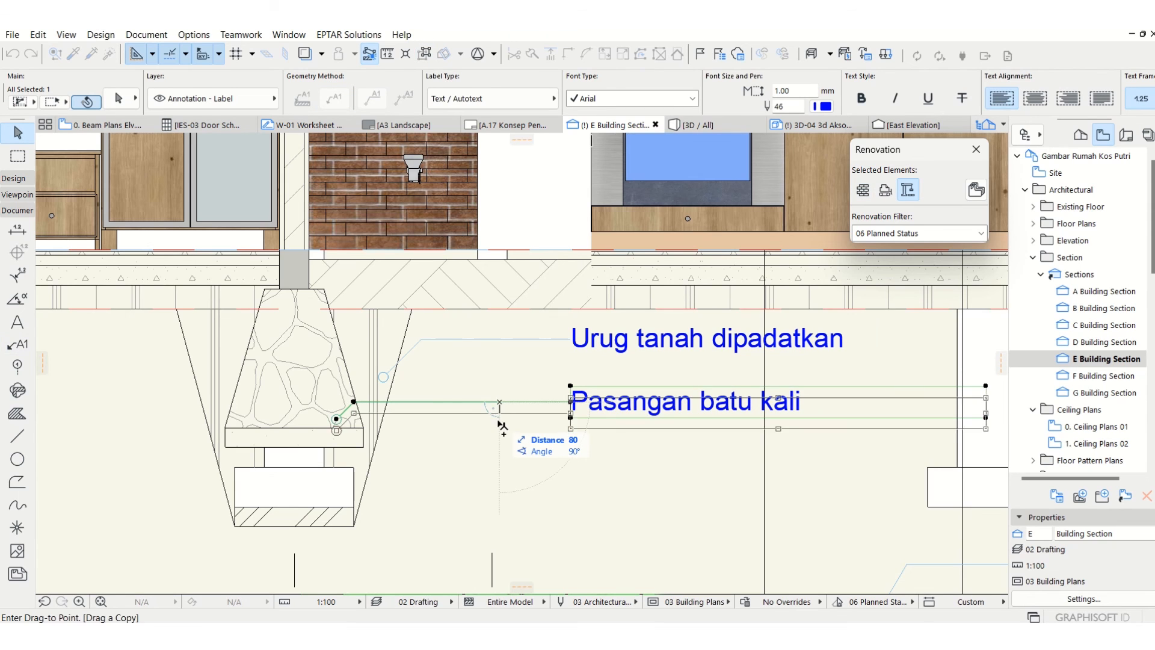
left_click(501, 424)
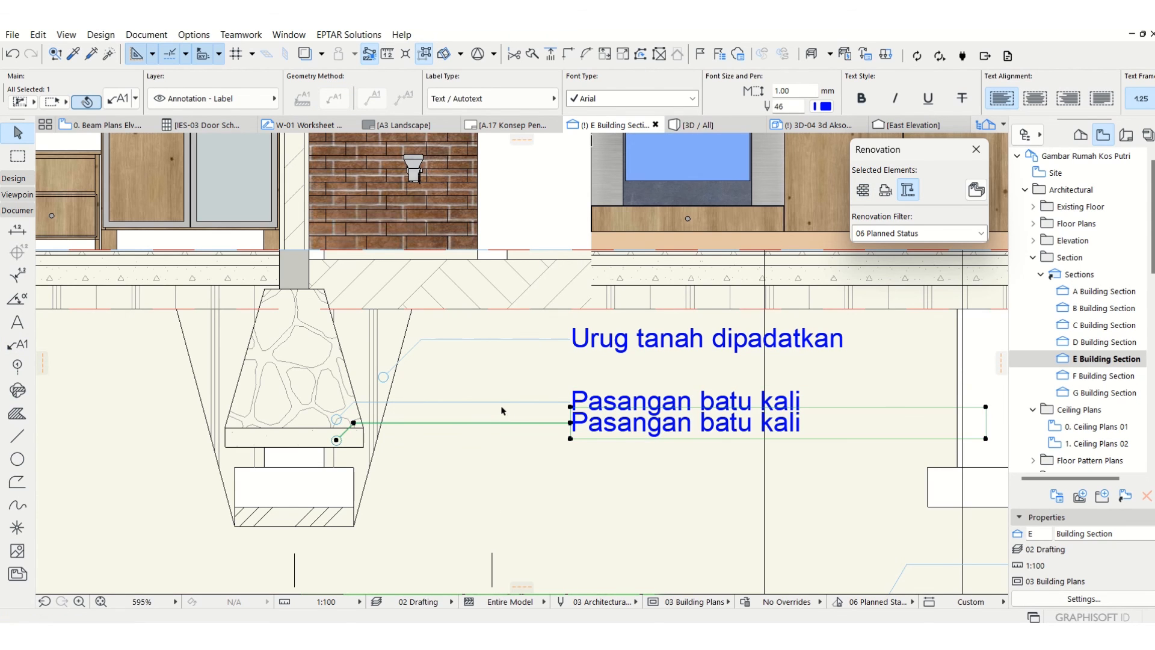
left_click(354, 402)
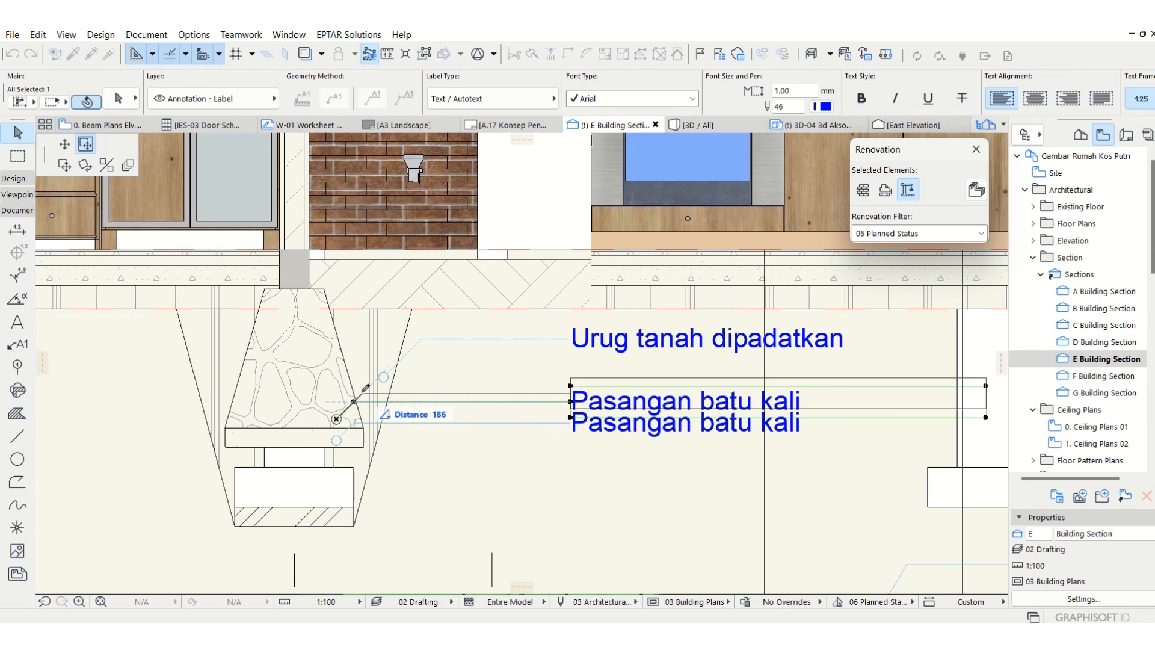
left_click(362, 393)
Change the lower copy's text to "Urug pasir 100 mm" and copy that label down to the concrete footing.
left_click(588, 423)
double_click(588, 422)
left_click_drag(803, 423, 511, 423)
type("urug pasir 100 mm")
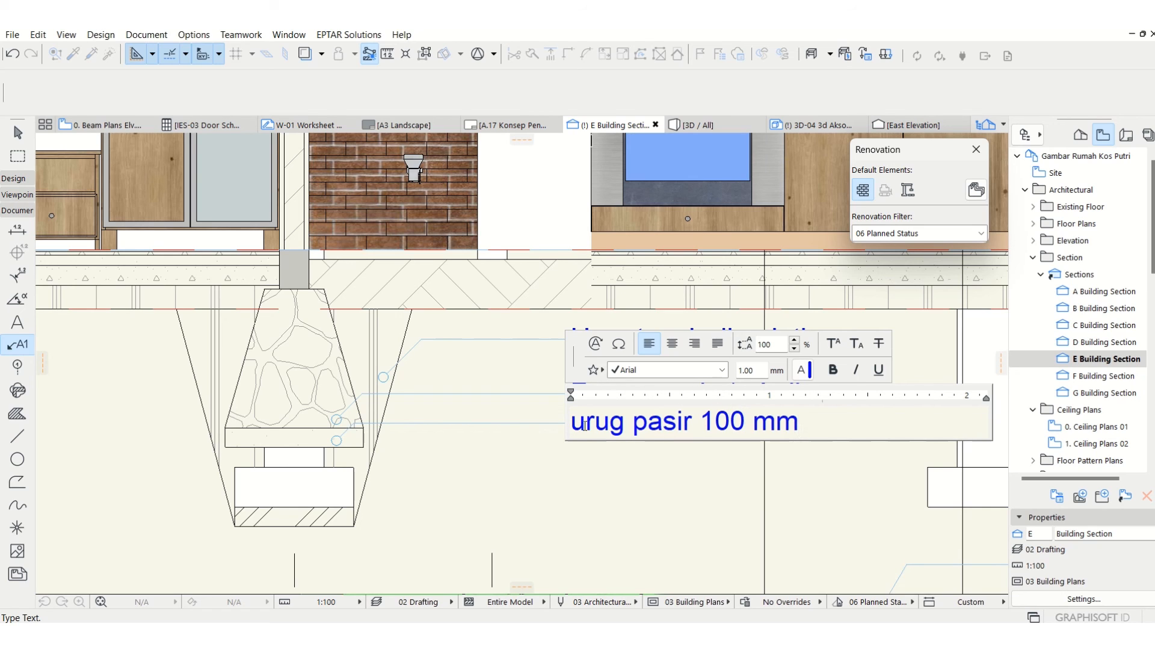
type("U")
left_click(560, 426)
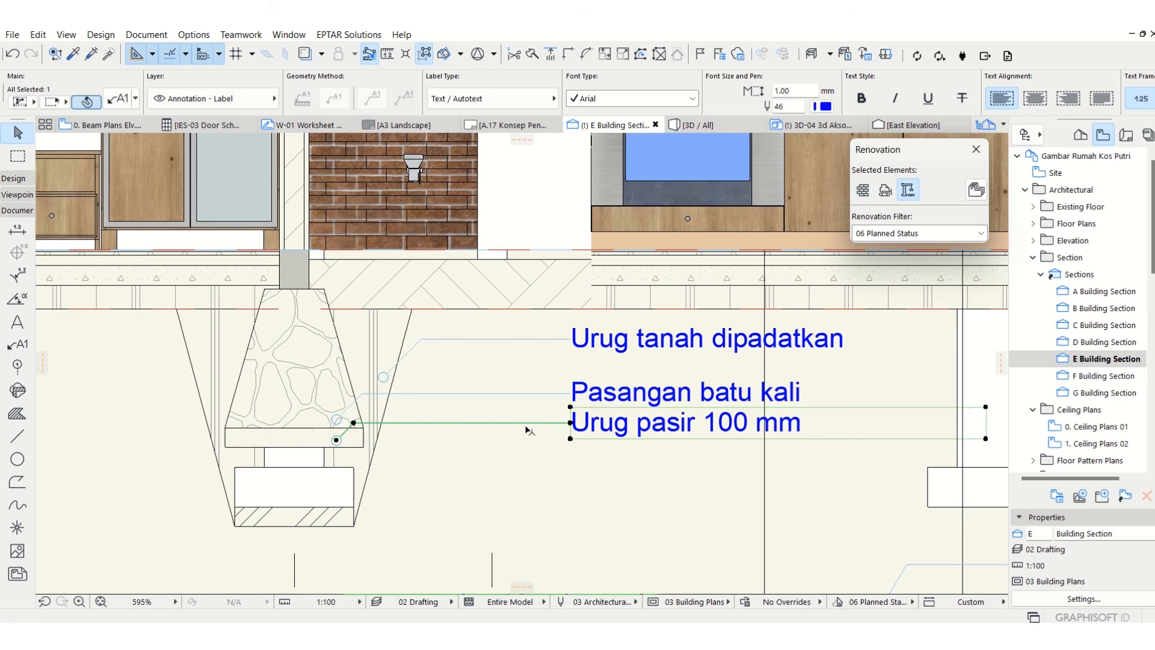
left_click_drag(528, 428, 536, 475, "ctrl")
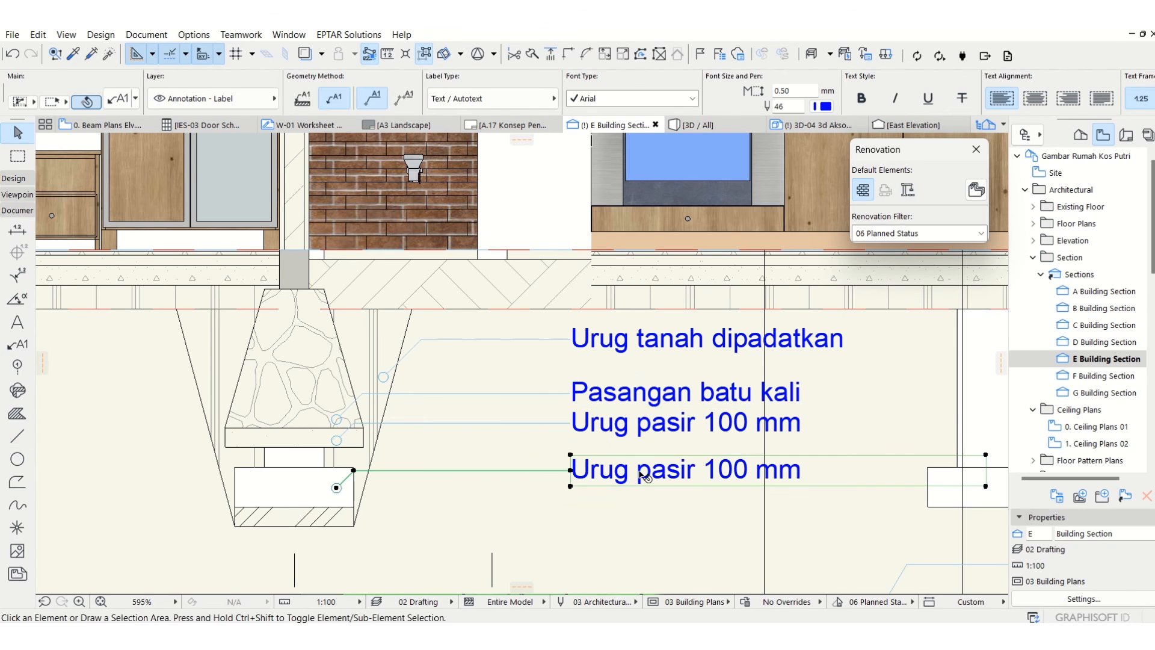
Measure the width of the concrete footing along its lower edge with the Line tool.
left_click(46, 417)
left_click(18, 444)
scroll(182, 522, "up", 2)
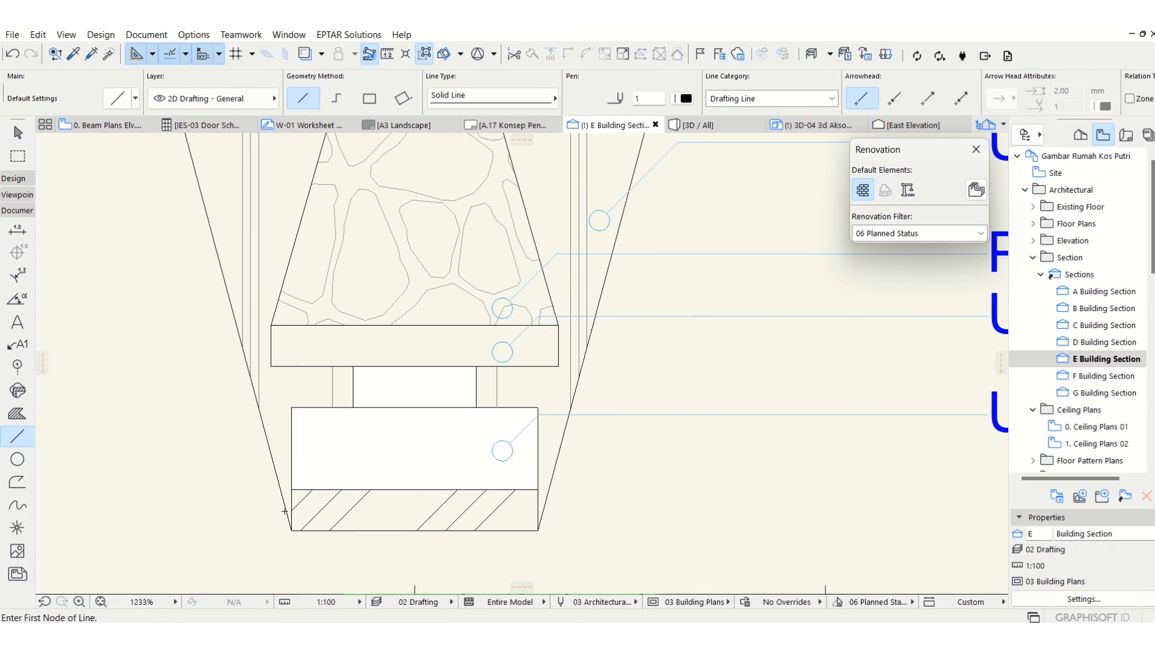
left_click(291, 489)
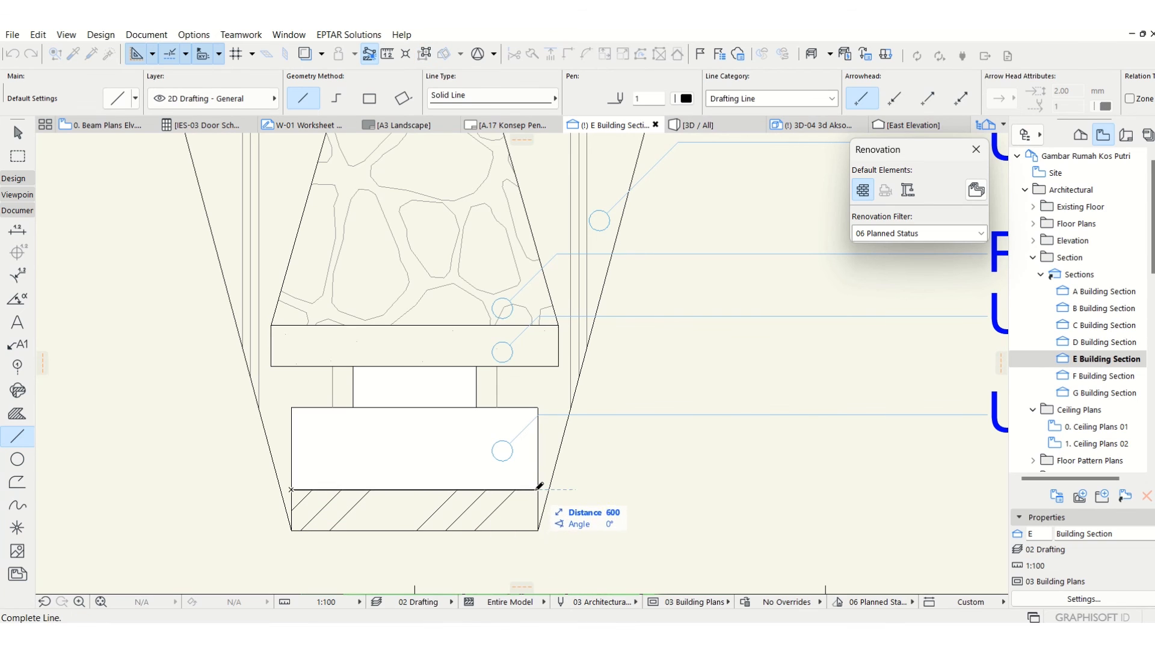
left_click(539, 488)
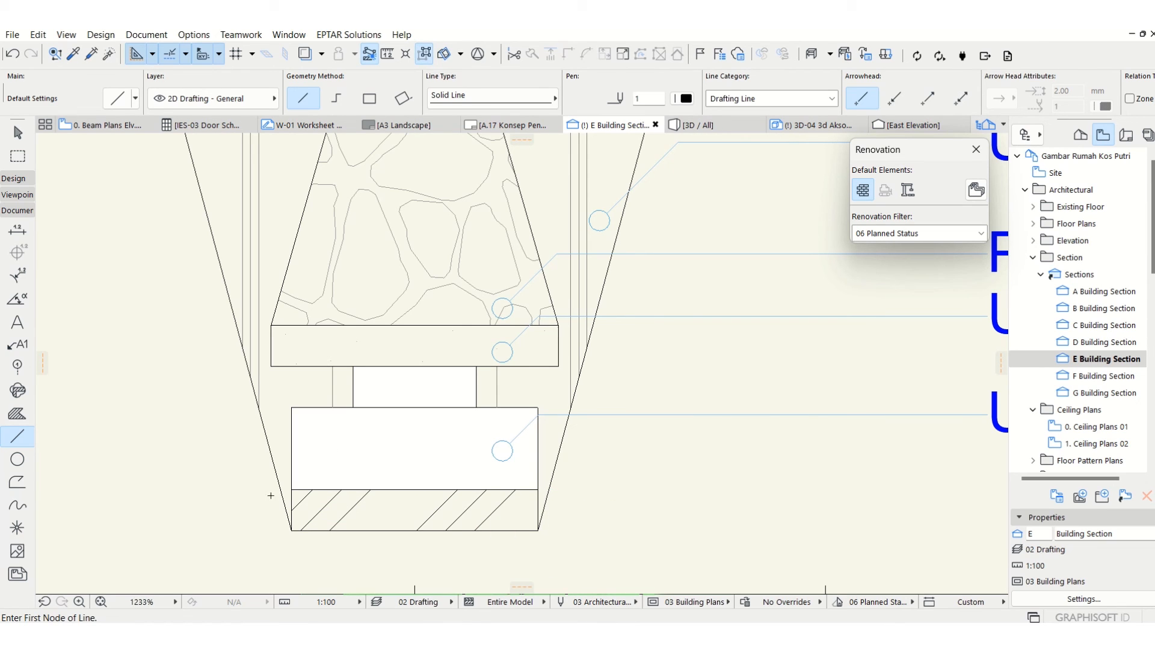
left_click(291, 489)
scroll(138, 409, "down", 1)
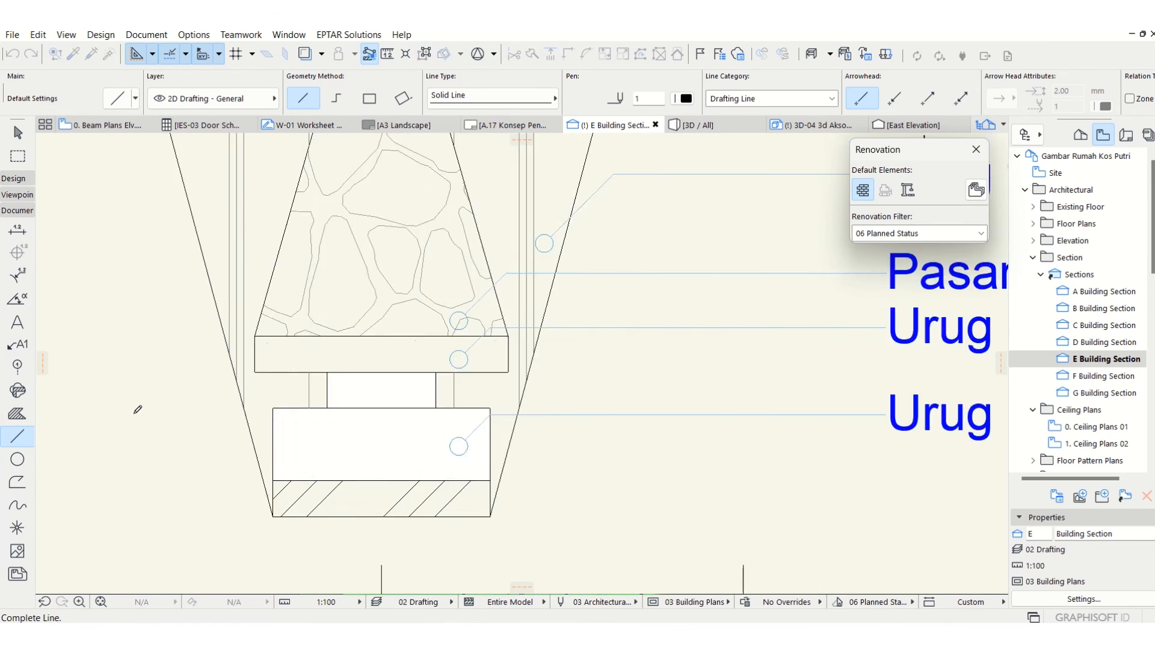
scroll(138, 409, "down", 2)
key("Escape")
Change the text of the concrete footing's label to "Foot plat 600x600x200 mm".
double_click(578, 414)
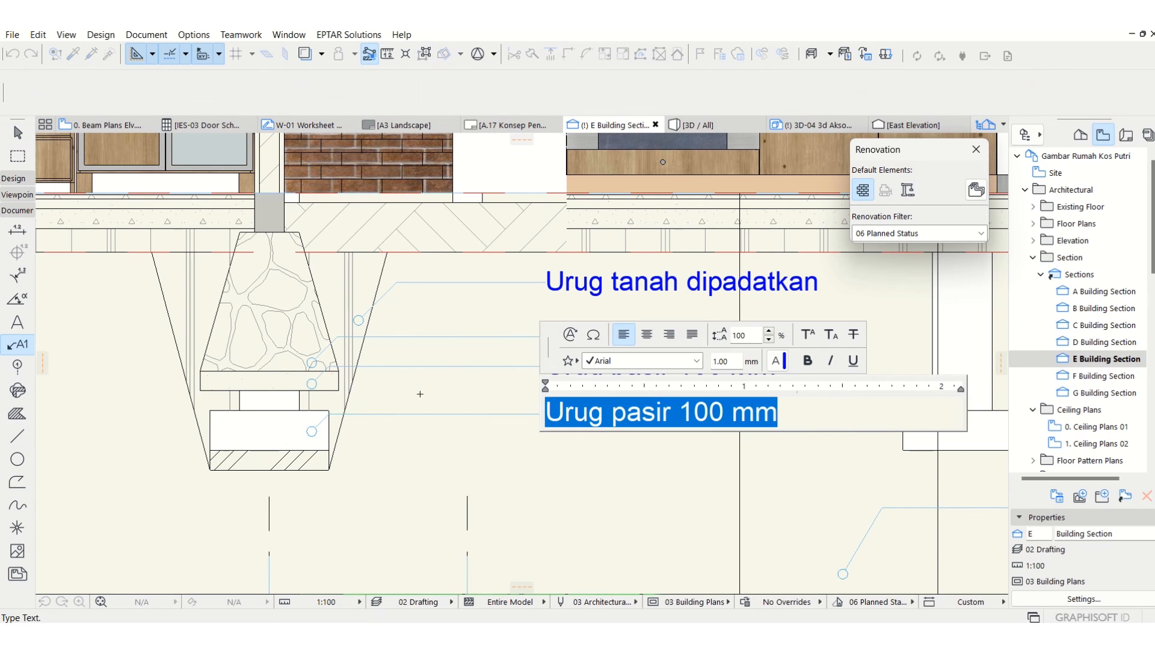
type("Foot")
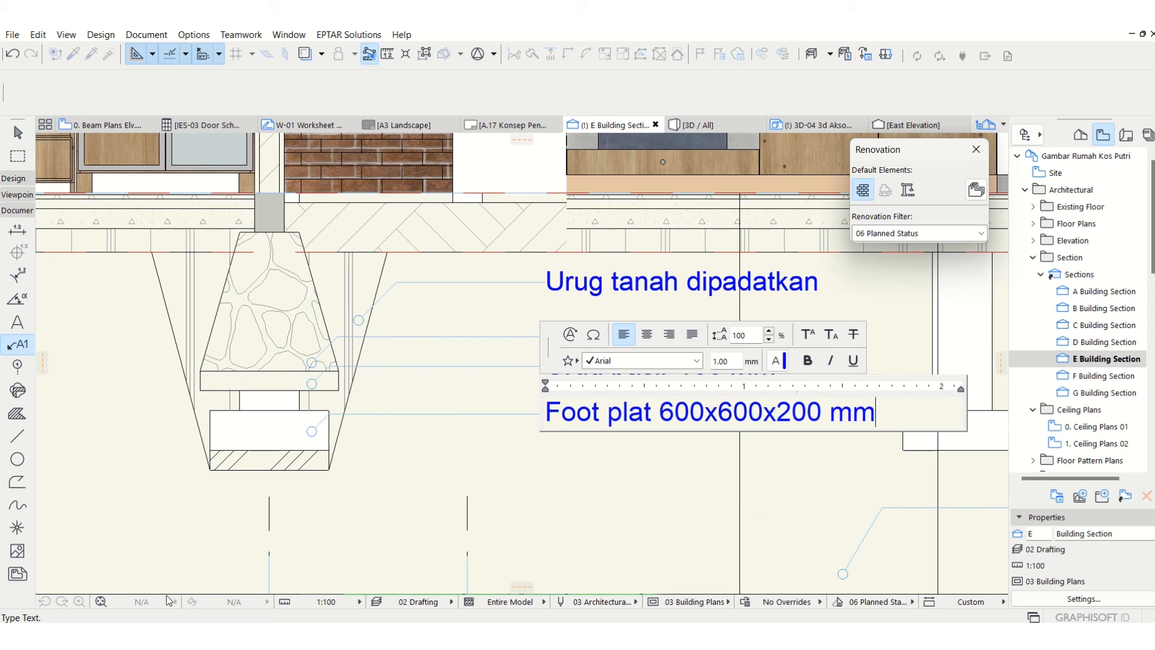
type("plat 600x600x200 mm")
left_click(460, 420)
Copy the footing label down to the hatched layer beneath the footing and change the copy's text to "Cor lantai kerja 100 mm".
left_click_drag(453, 410, 455, 445, "ctrl")
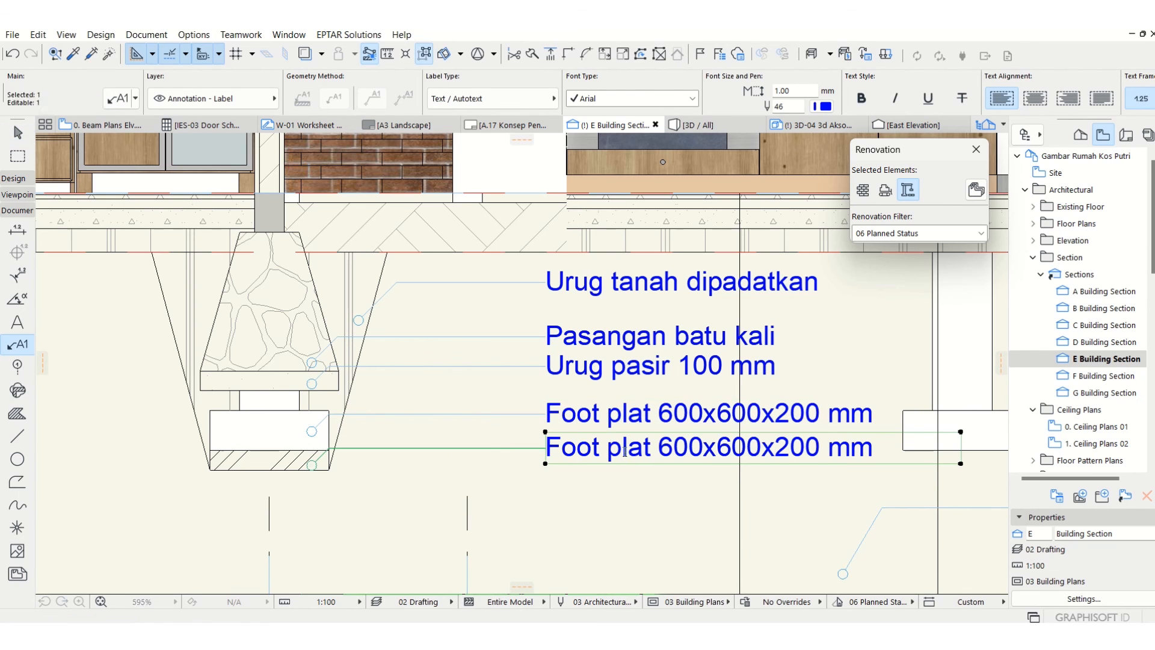
double_click(623, 452)
left_click_drag(826, 445, 419, 443)
type("Uru")
key("BackSpace")
key("BackSpace")
key("BackSpace")
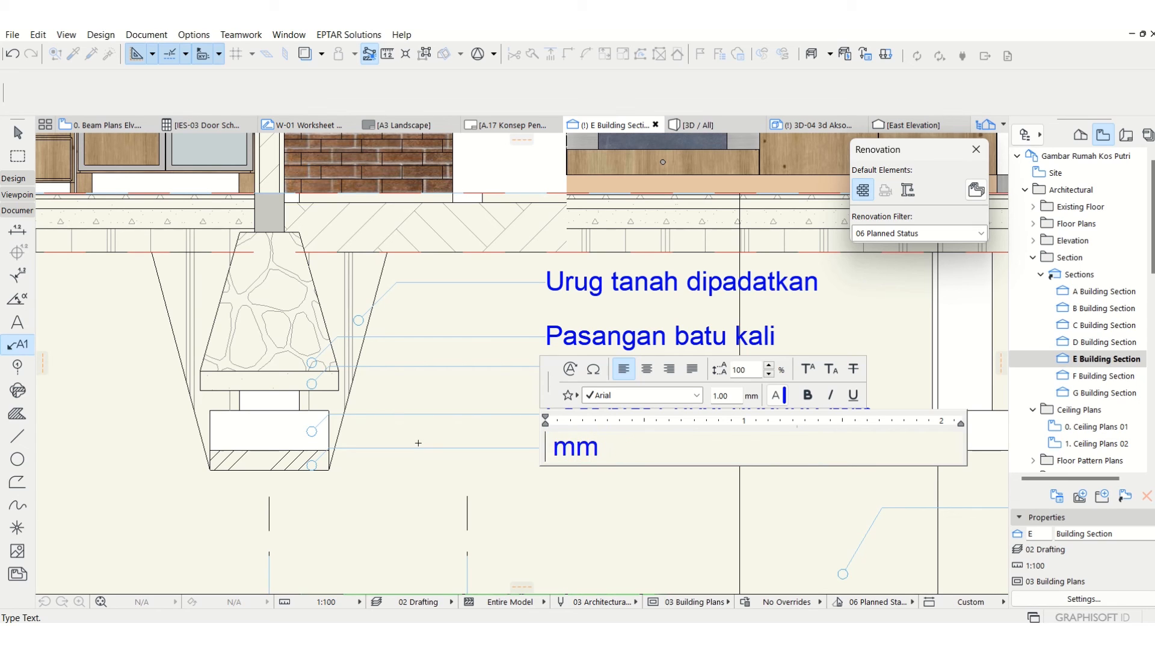
type("Lanta")
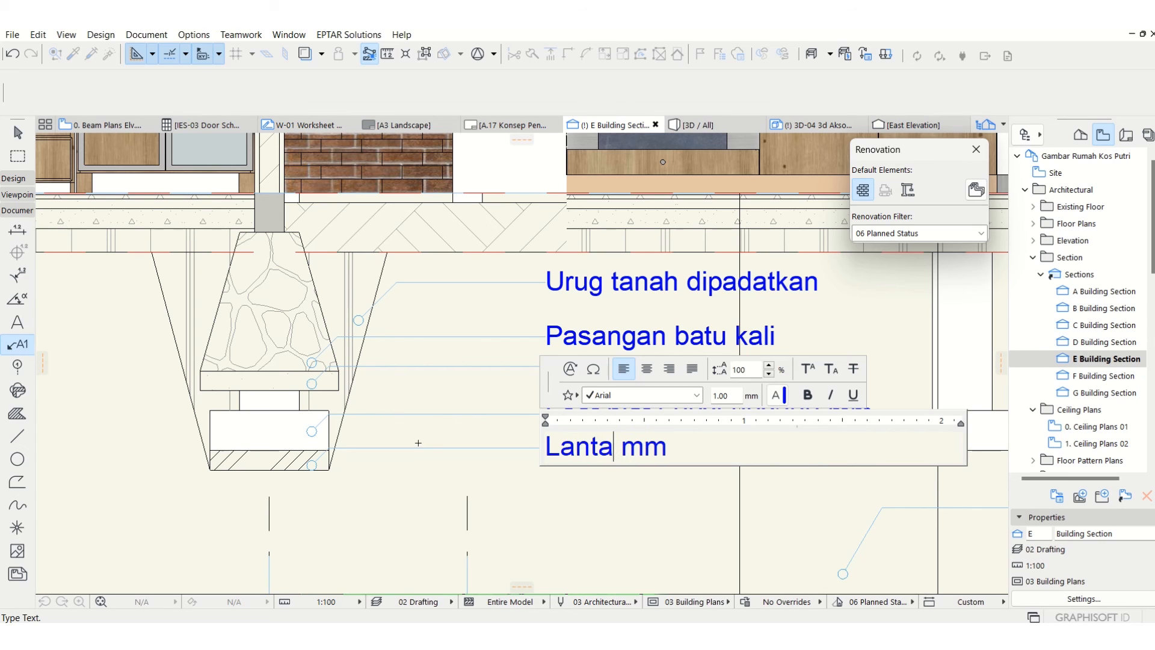
key("BackSpace")
key("BackSpace")
key("BackSpace")
key("BackSpace")
key("BackSpace")
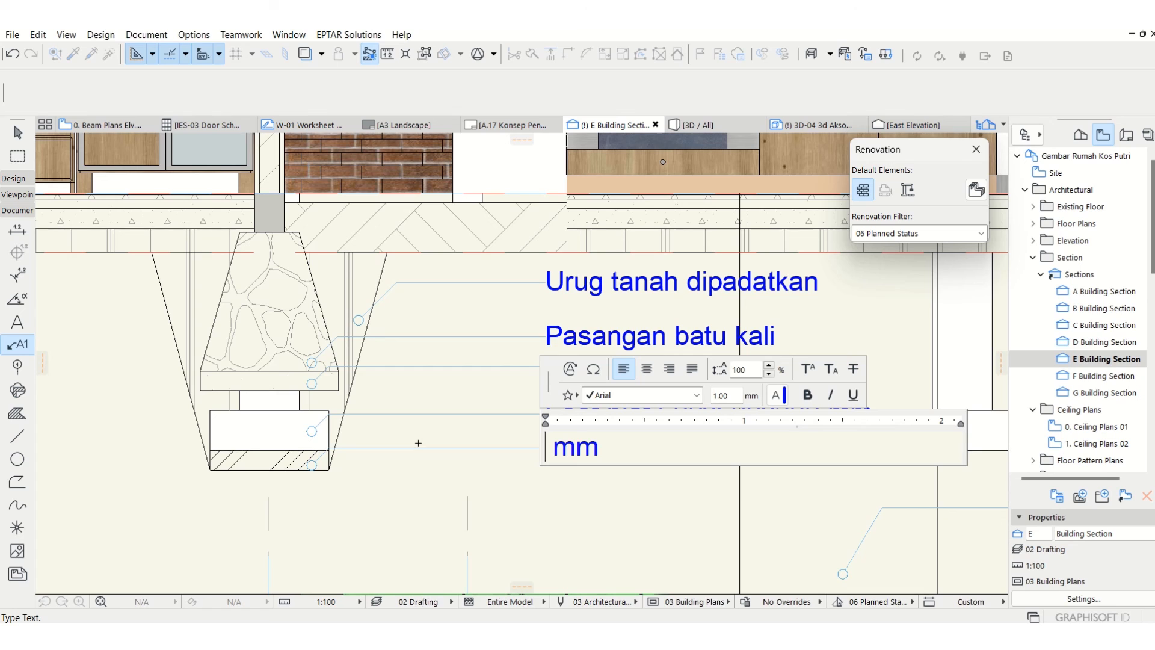
type("Cor lantai kerj")
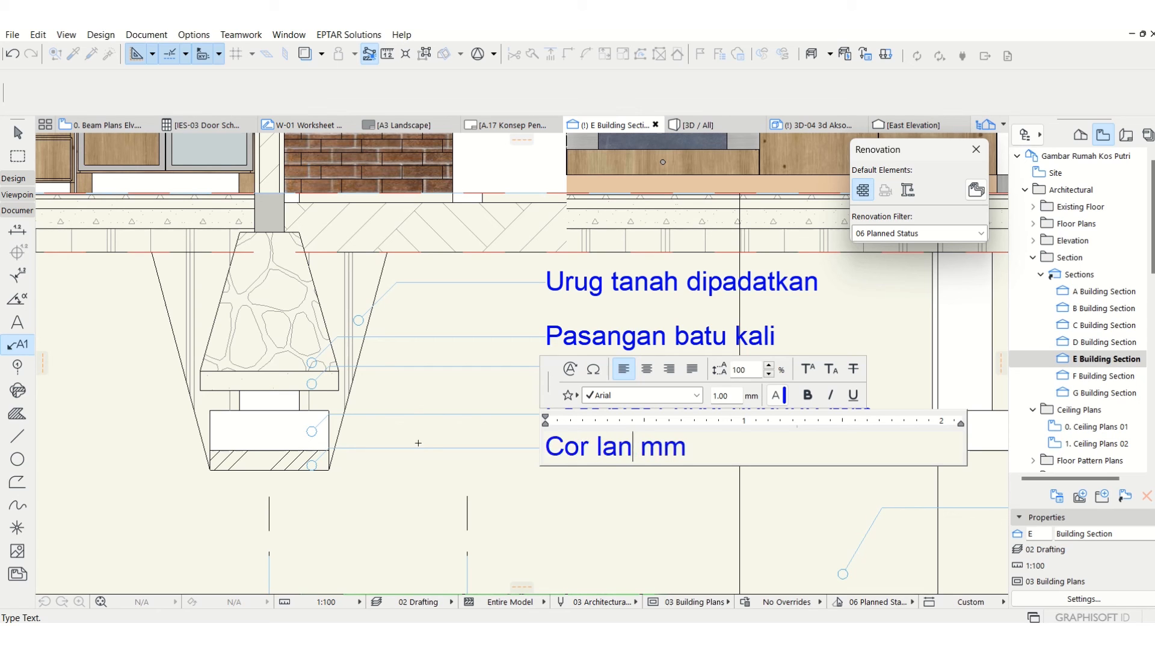
type("a ")
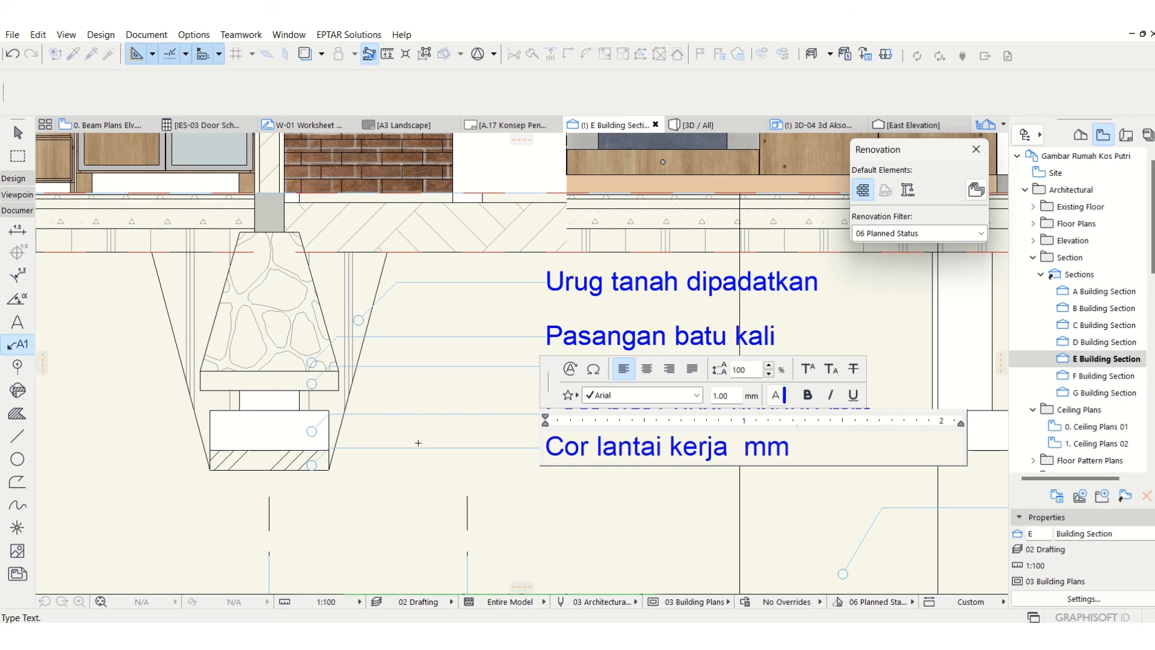
type("100")
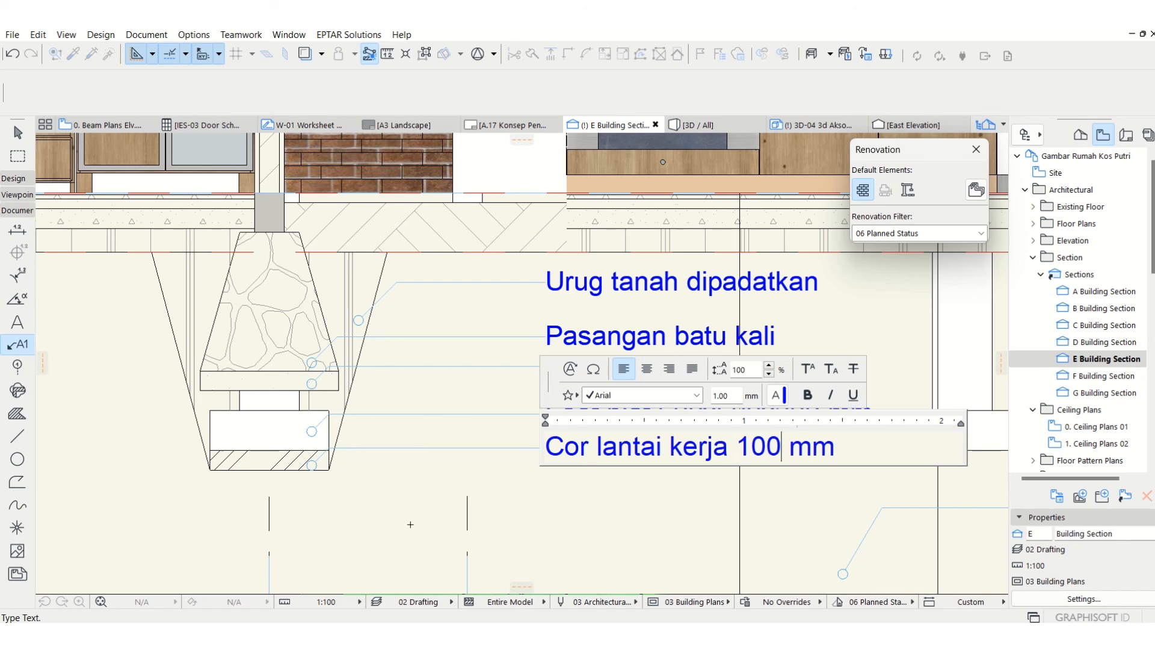
key("Escape")
scroll(499, 413, "down", 5)
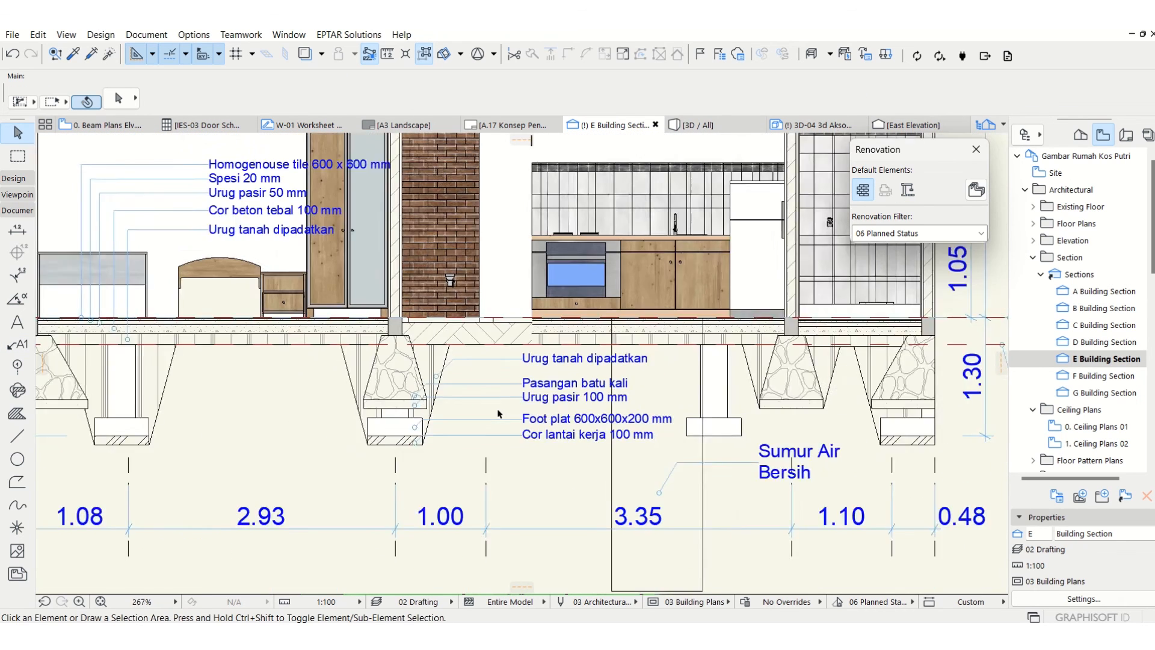
scroll(499, 413, "down", 2)
scroll(320, 395, "down", 2)
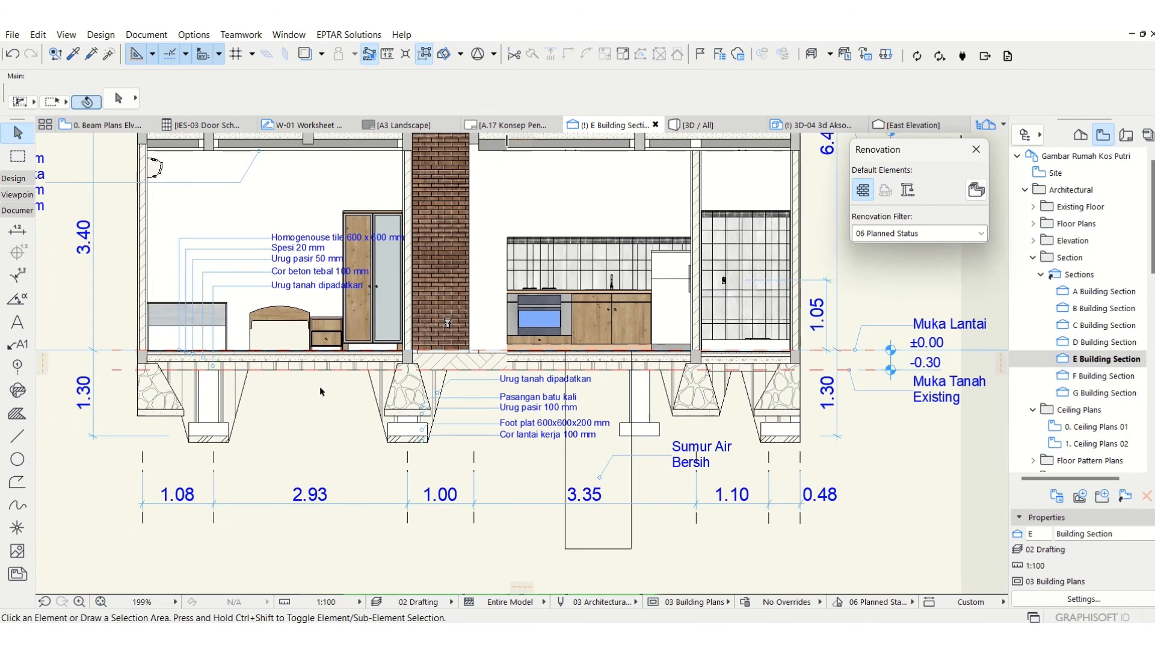
scroll(346, 402, "up", 2)
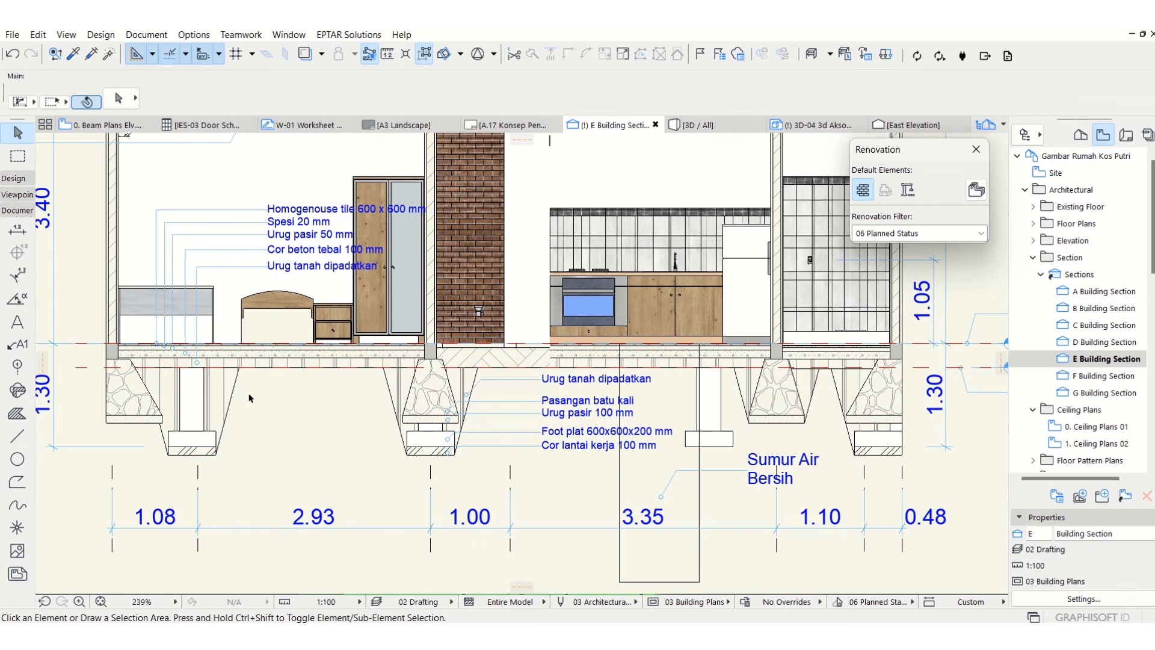
middle_click_drag(236, 397, 308, 398)
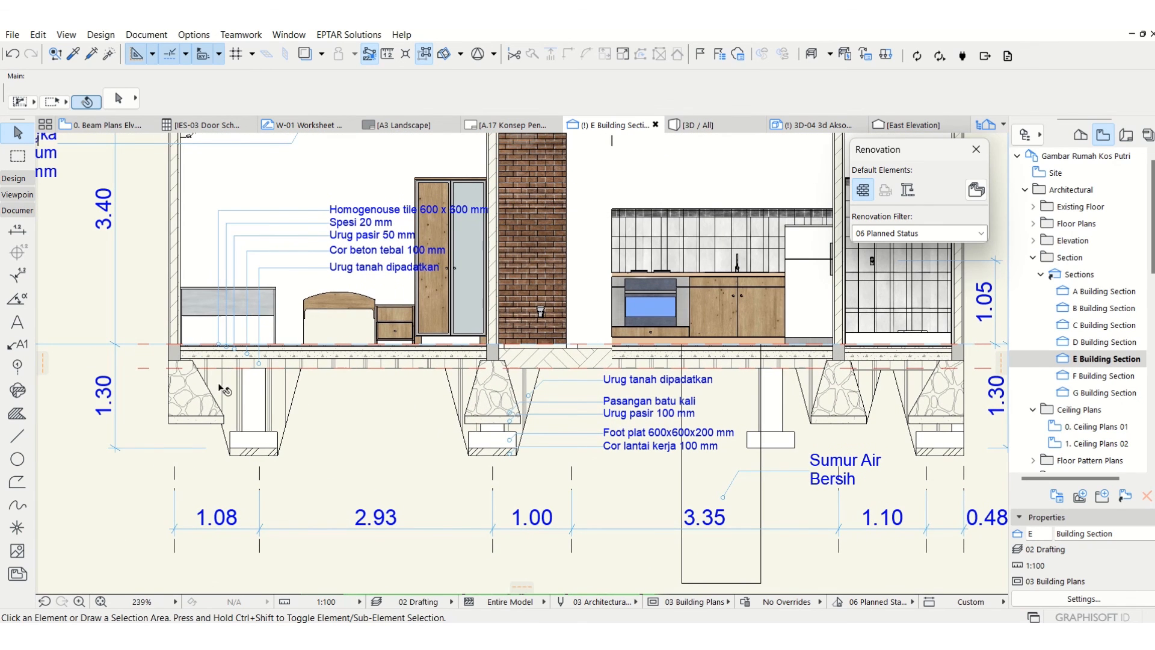
scroll(223, 389, "up", 2)
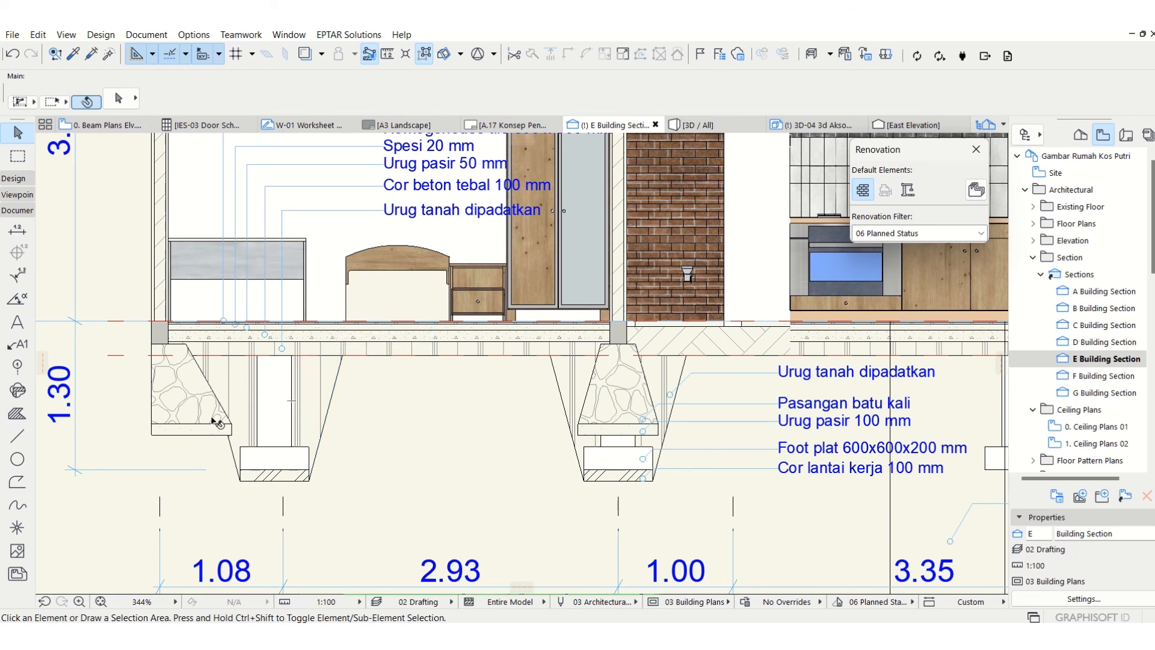
Start an Earth drafting fill, tracing its inner edge along the leftmost foundation's excavation outline and onward along the ground line.
left_click(17, 414)
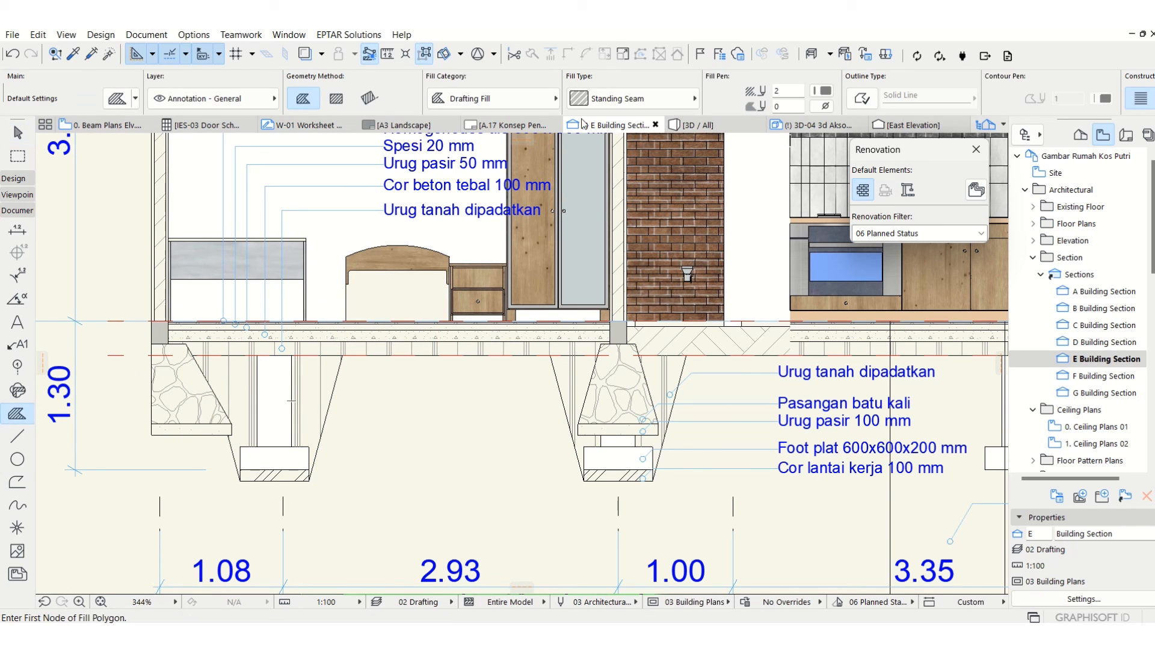
left_click(612, 101)
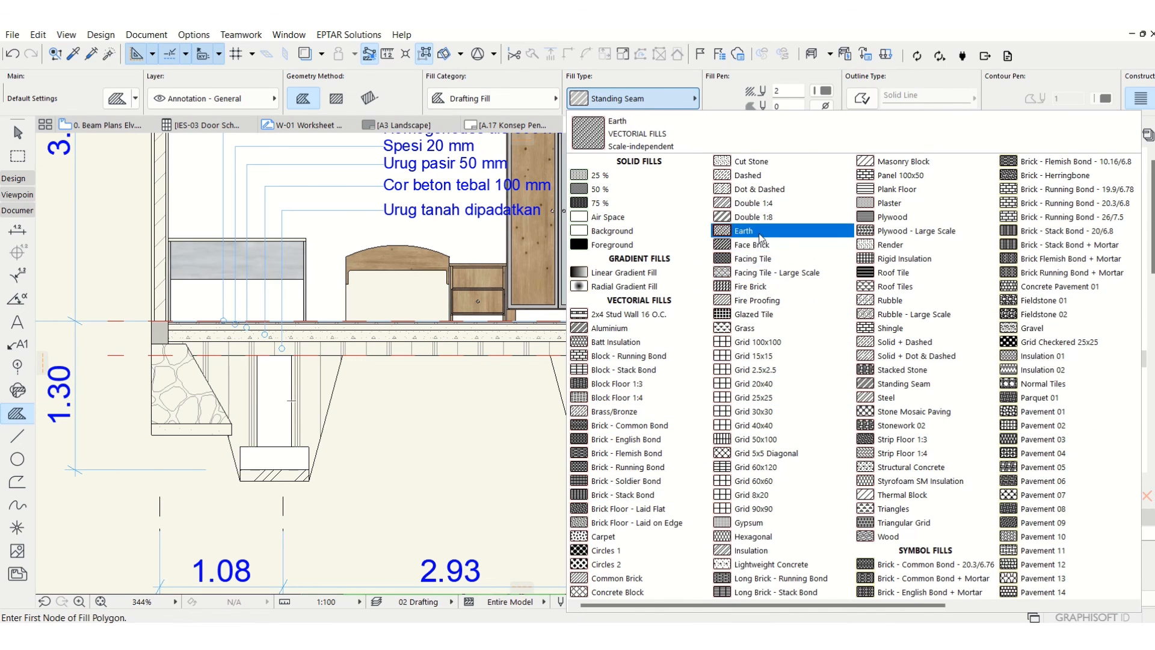
left_click(744, 230)
scroll(179, 442, "up", 3)
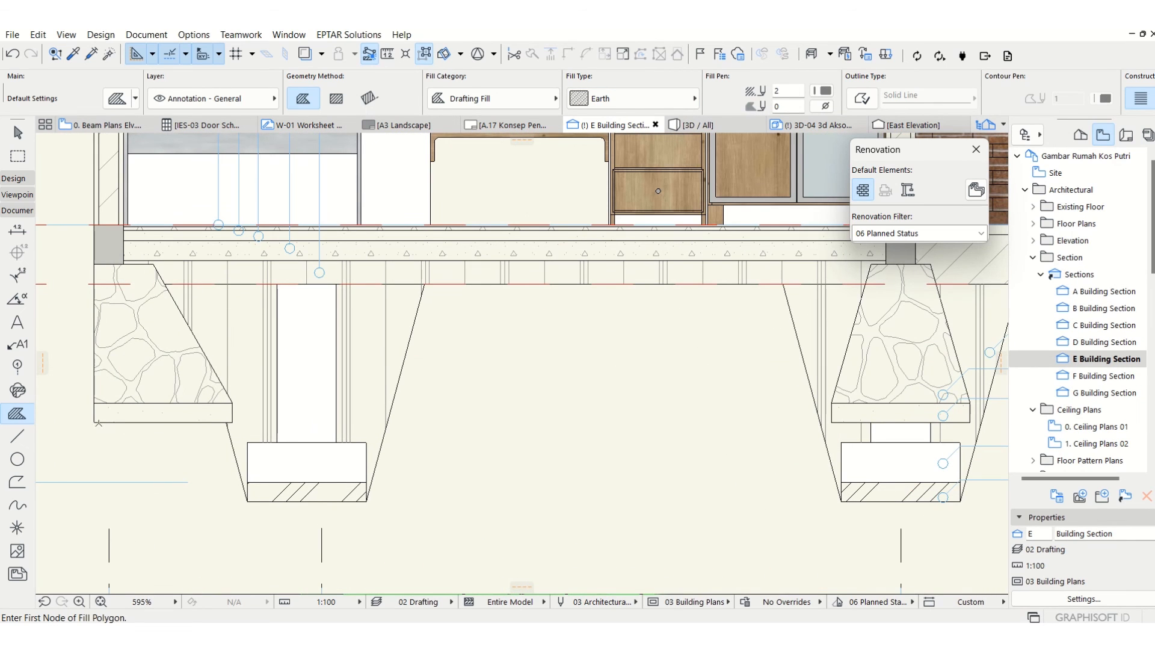
middle_click_drag(100, 421, 318, 407)
left_click(313, 270)
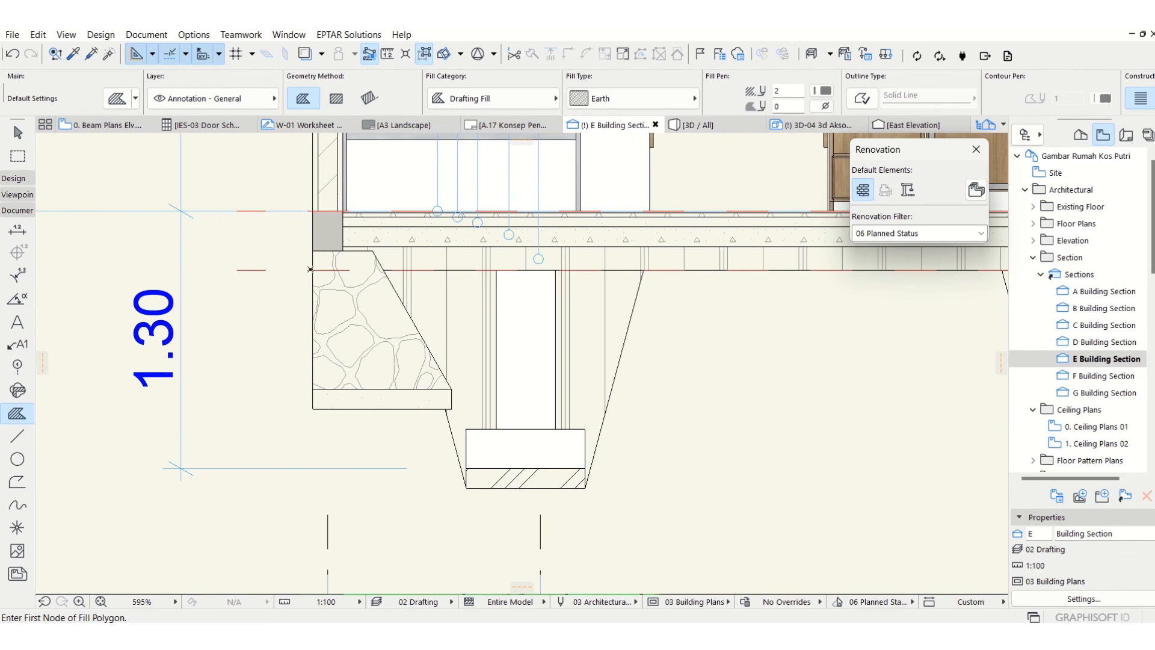
left_click(313, 409)
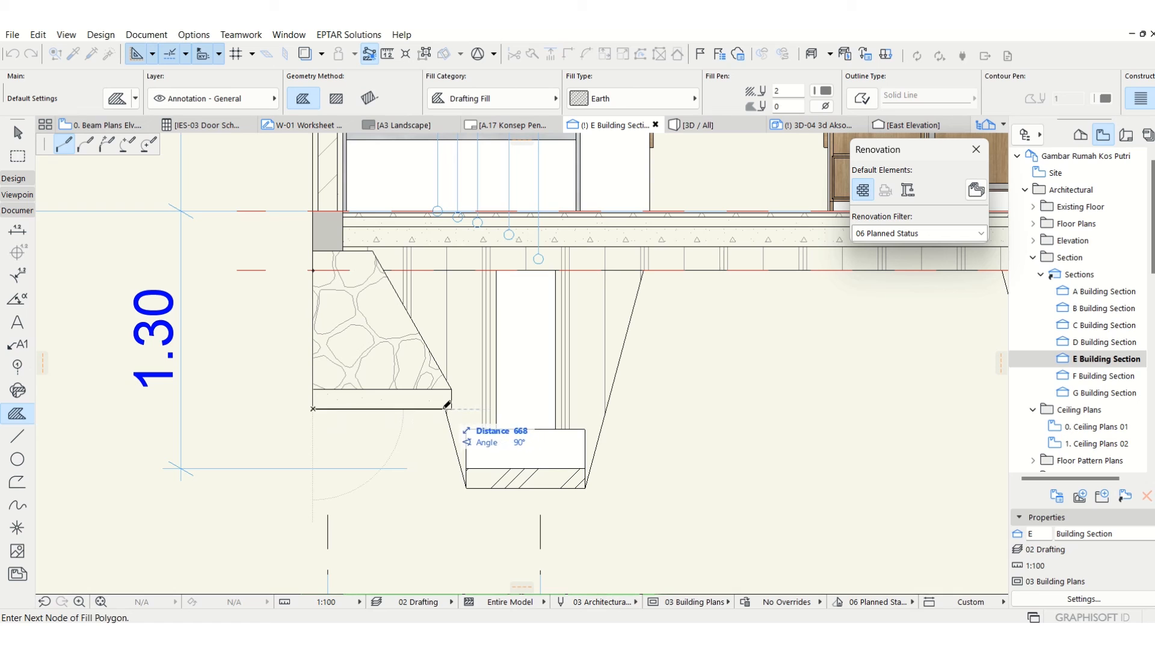
left_click(451, 409)
left_click(466, 487)
left_click(584, 487)
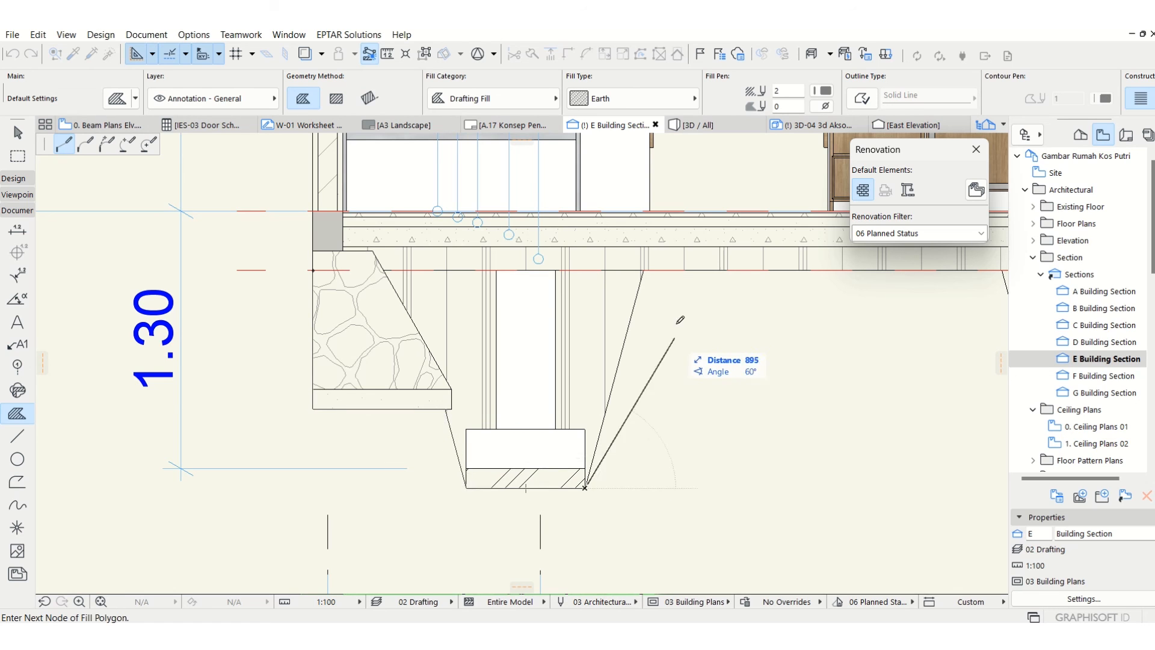
left_click(642, 270)
scroll(716, 270, "up", 1)
middle_click_drag(716, 270, 608, 270)
scroll(609, 270, "down", 1)
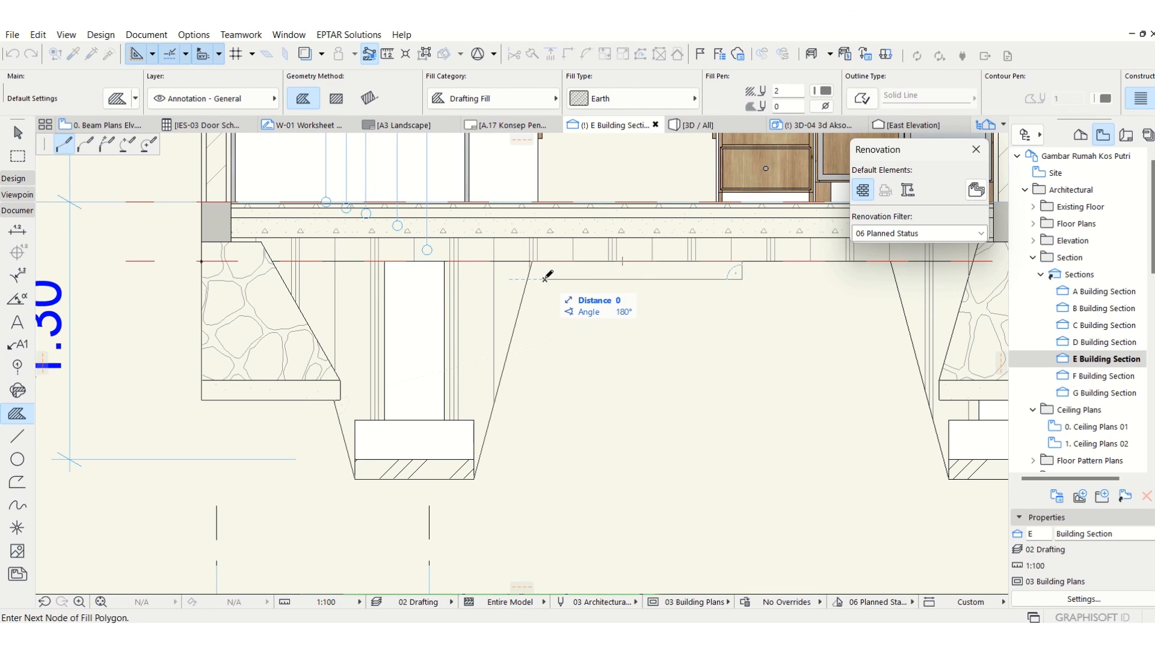
Close the Earth fill with an offset outer edge beneath the foundation, forming a thin band that extends along the ground on the outer side.
left_click(544, 278)
left_click(484, 493)
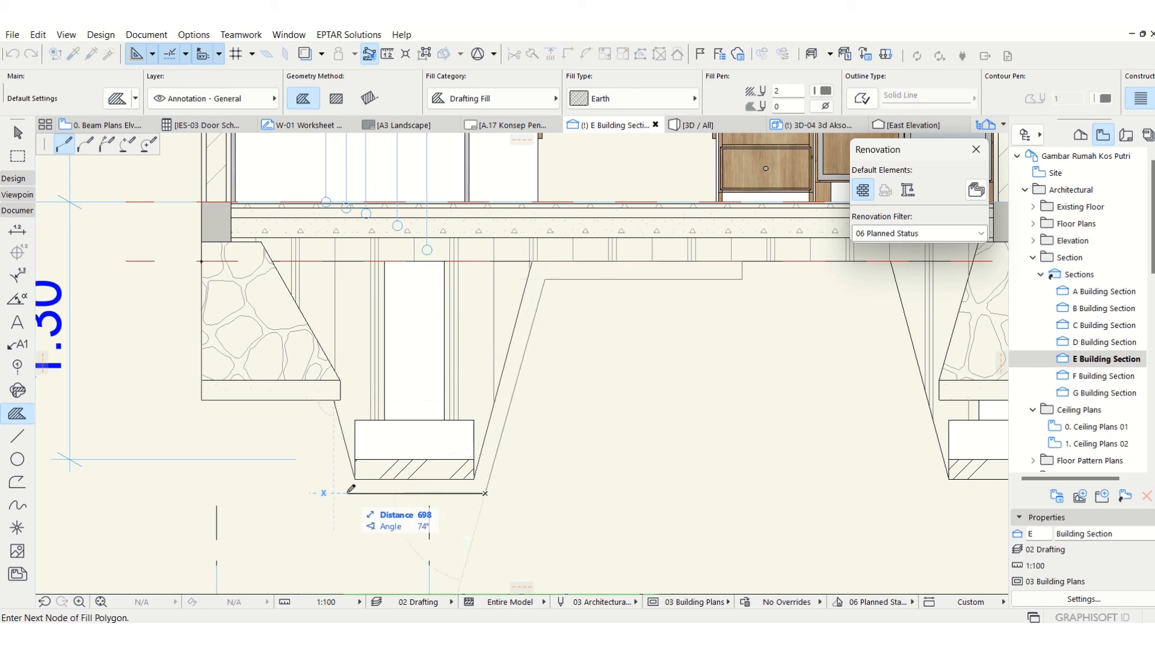
left_click(343, 492)
left_click(315, 418)
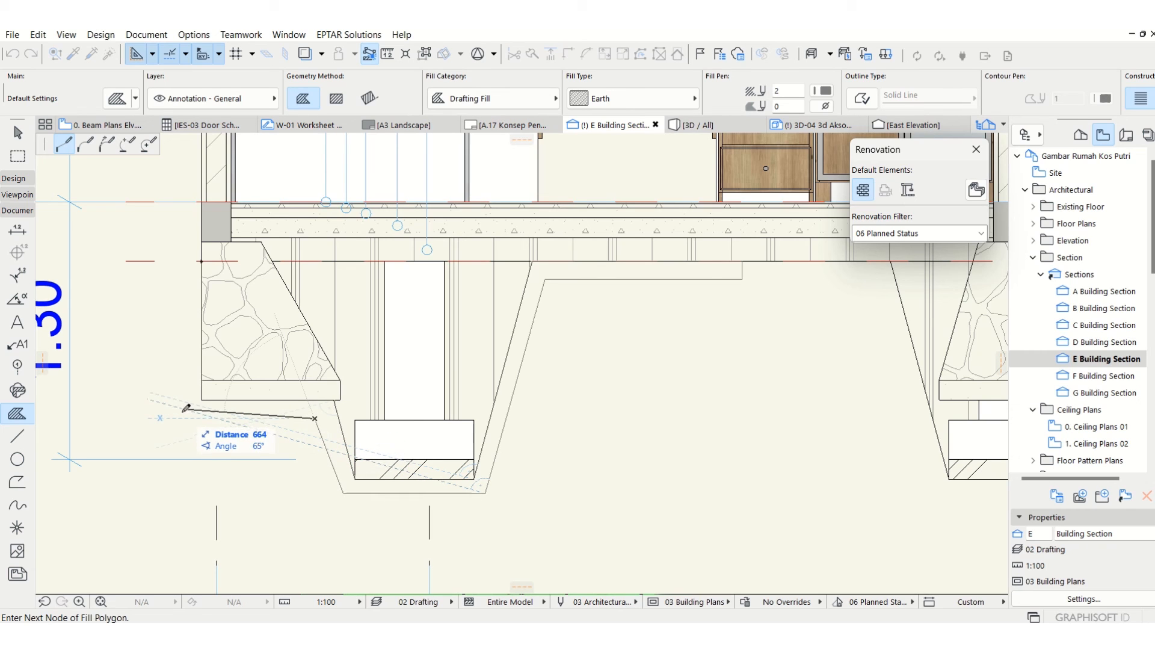
left_click(186, 417)
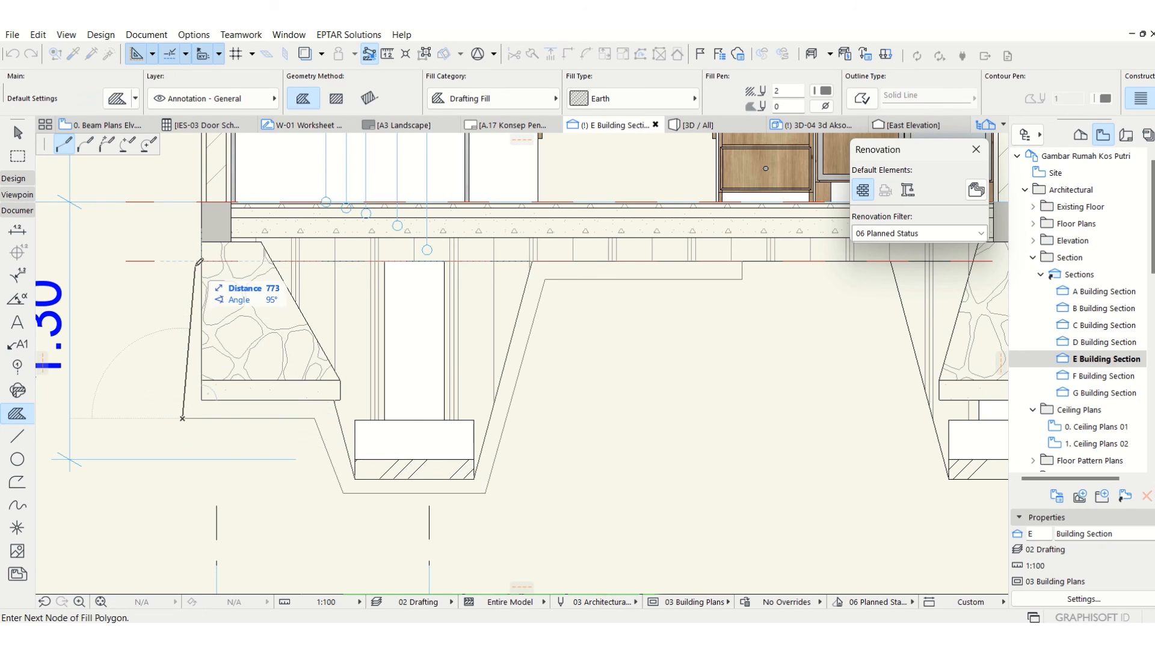
left_click(183, 280)
left_click(122, 279)
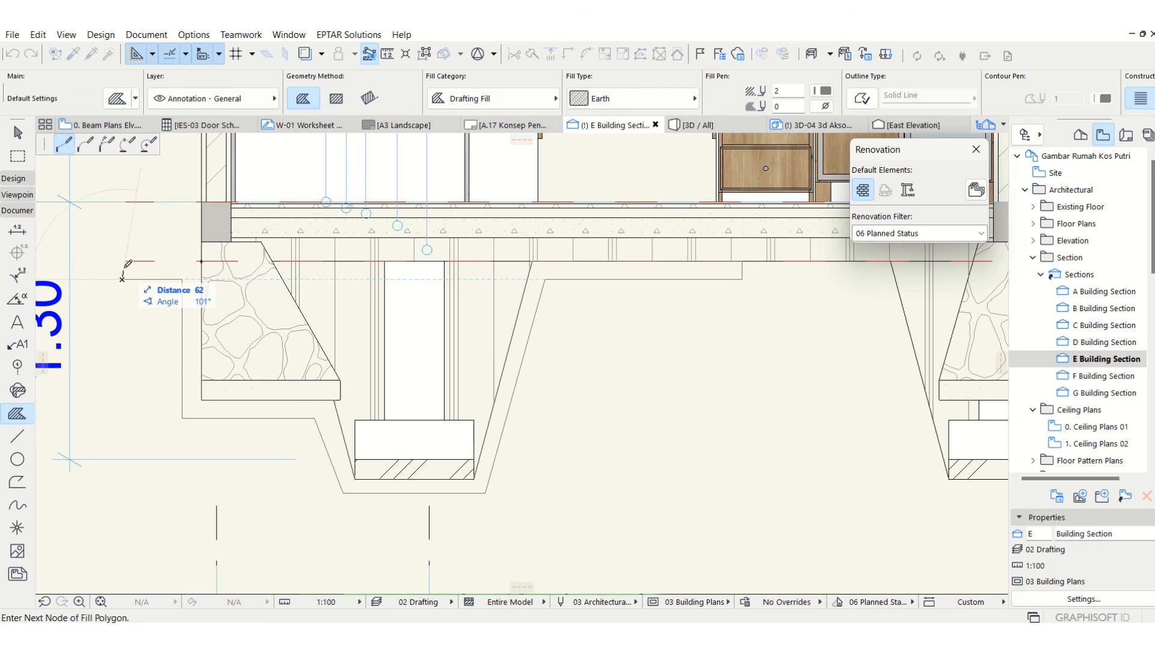
scroll(126, 260, "up", 4)
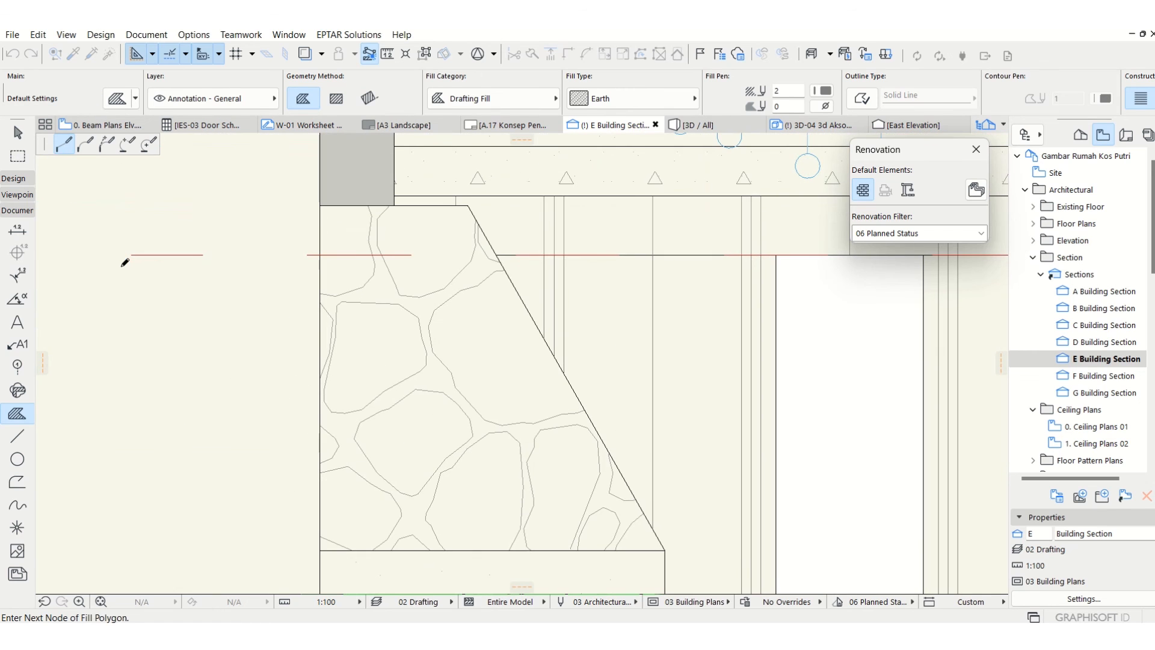
left_click(123, 255)
left_click(326, 251)
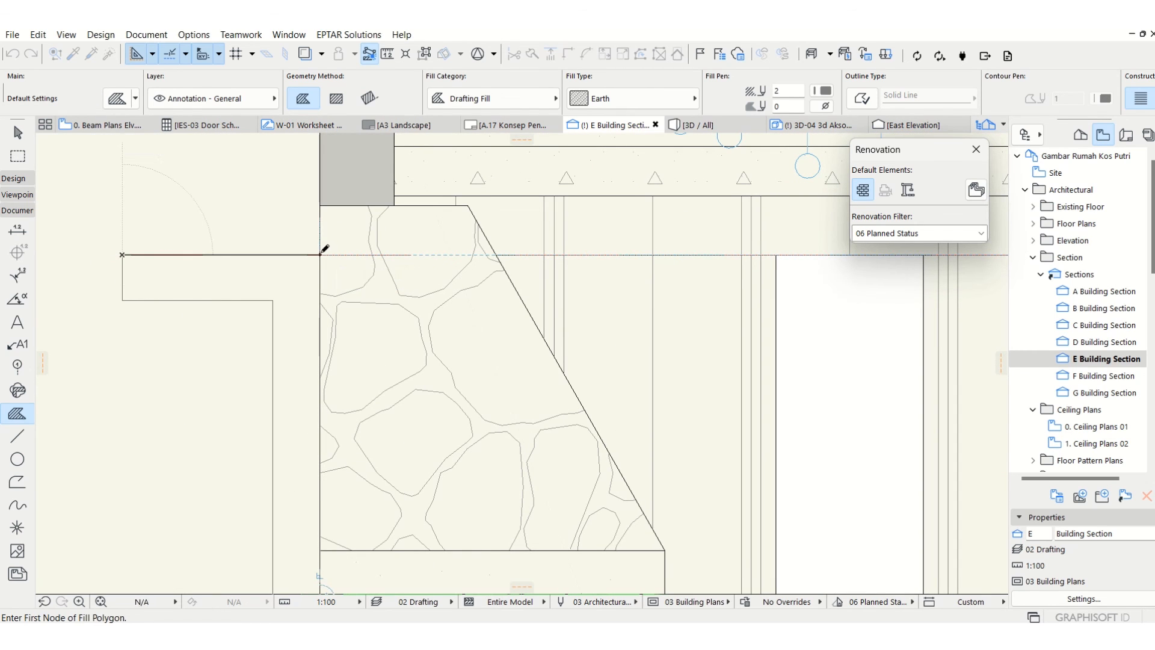
scroll(382, 310, "down", 5)
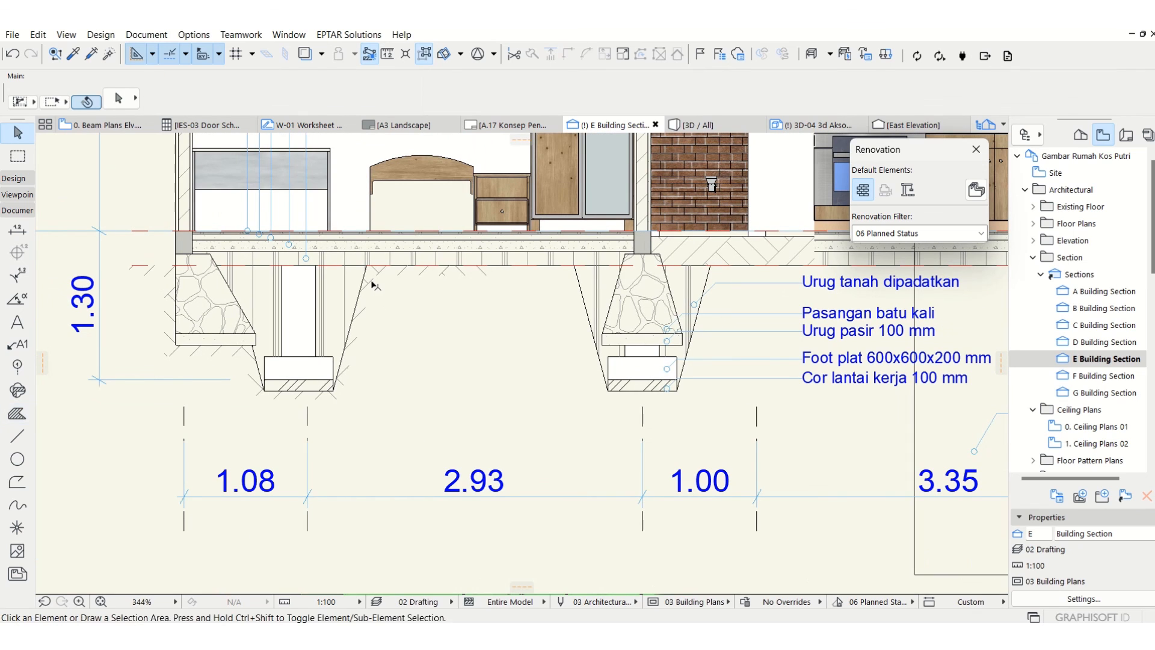
Examine the earth fill band around the leftmost foundation, the floor slab layers and the foundation labels in the section.
left_click(372, 277, "shift")
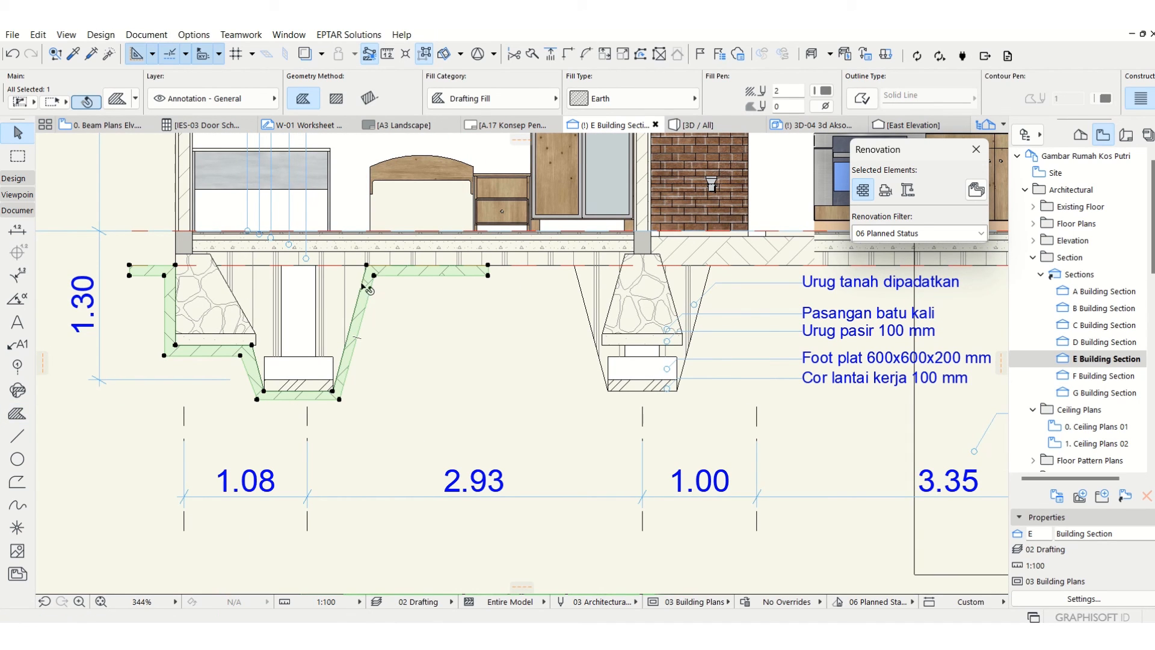
key("Escape")
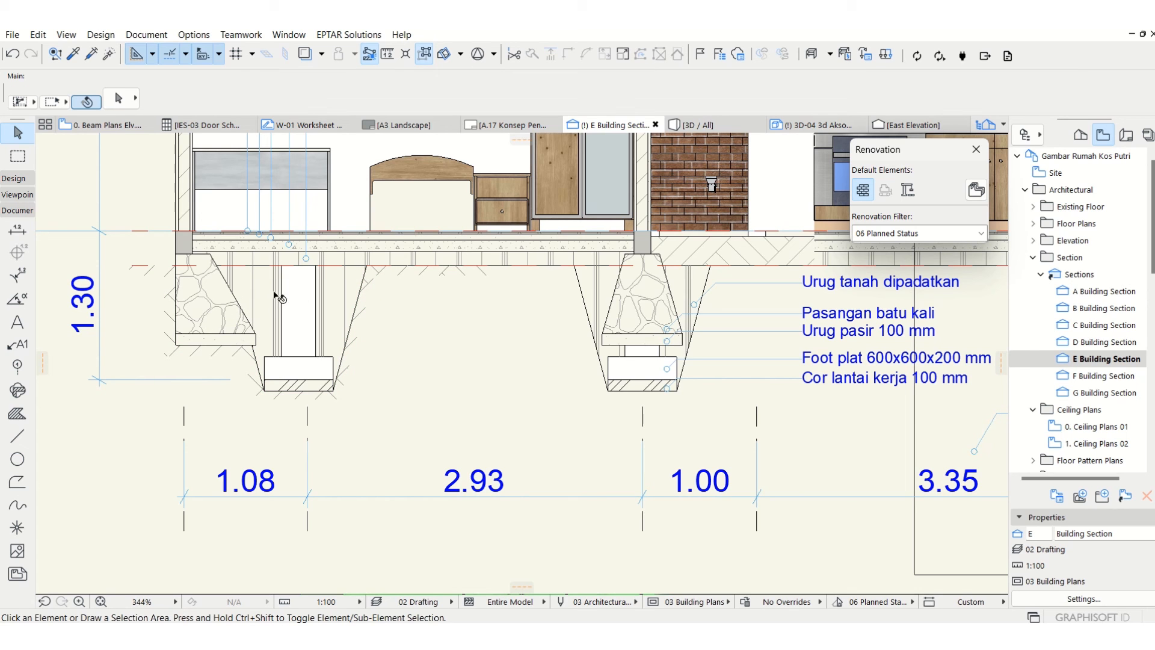
scroll(550, 328, "down", 2)
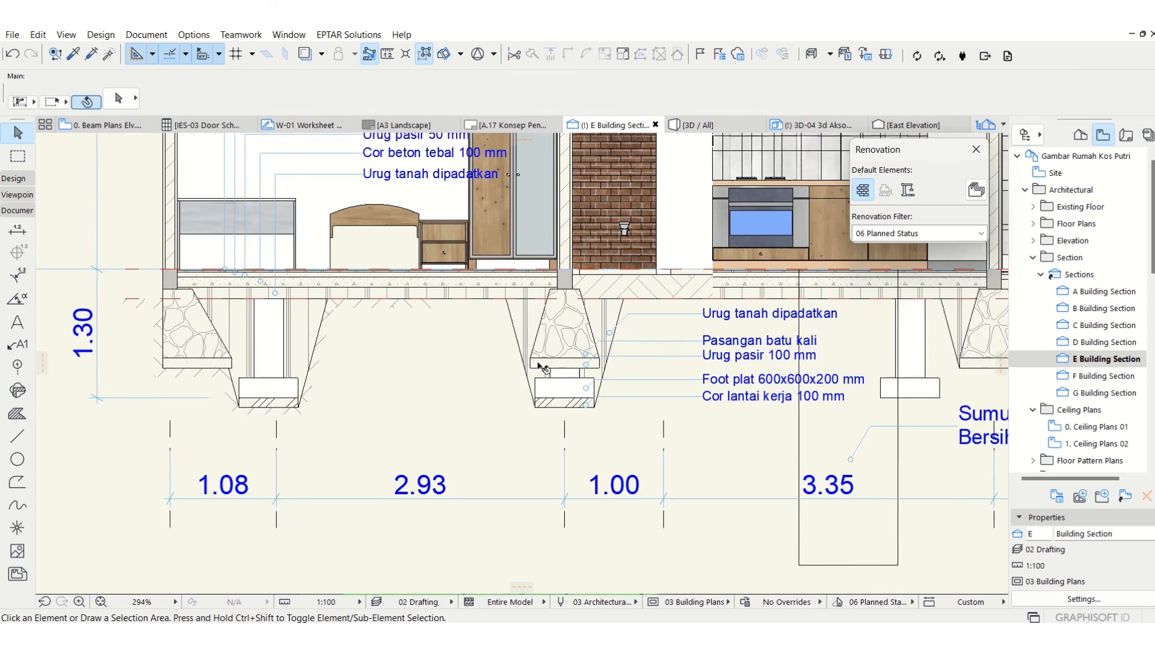
mouse_move(651, 347)
middle_mouse_down()
mouse_move(618, 364)
mouse_move(609, 421)
middle_mouse_up()
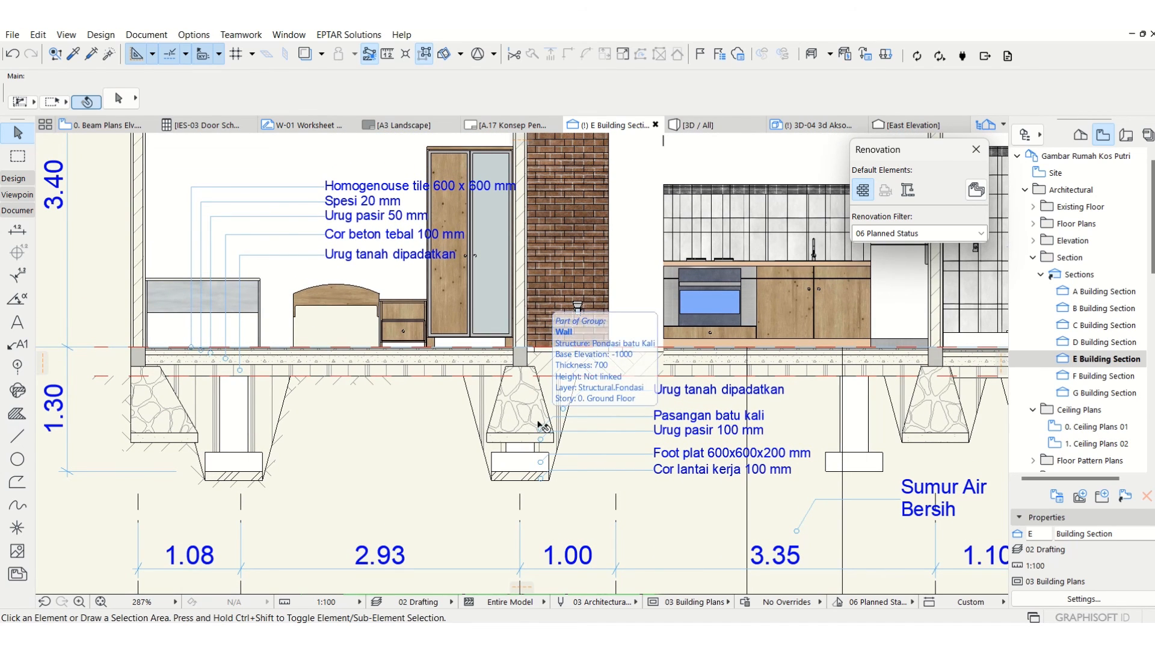
middle_click_drag(543, 429, 547, 456)
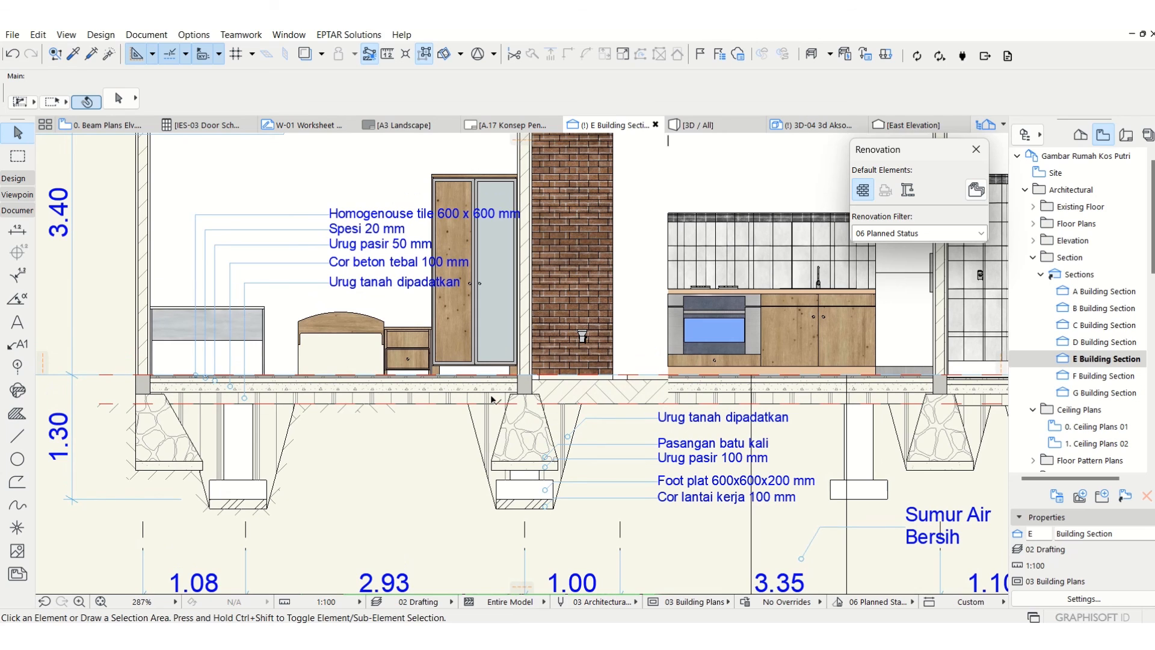
left_click(492, 399)
left_click(467, 397)
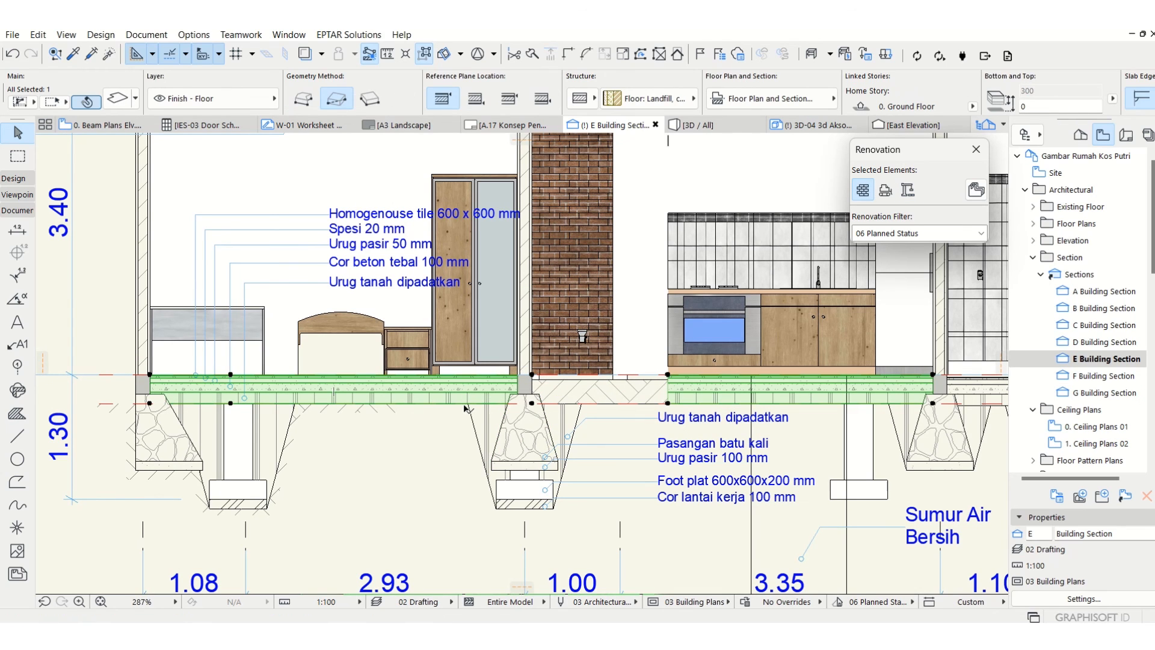
key("Escape")
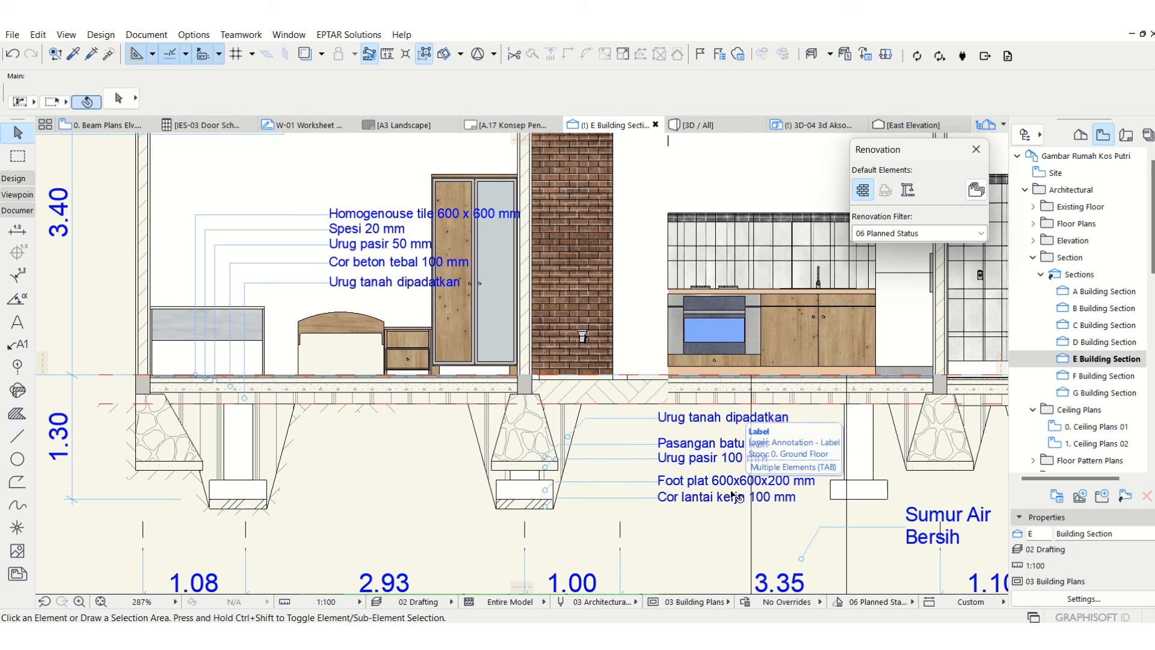
middle_click_drag(733, 496, 665, 471)
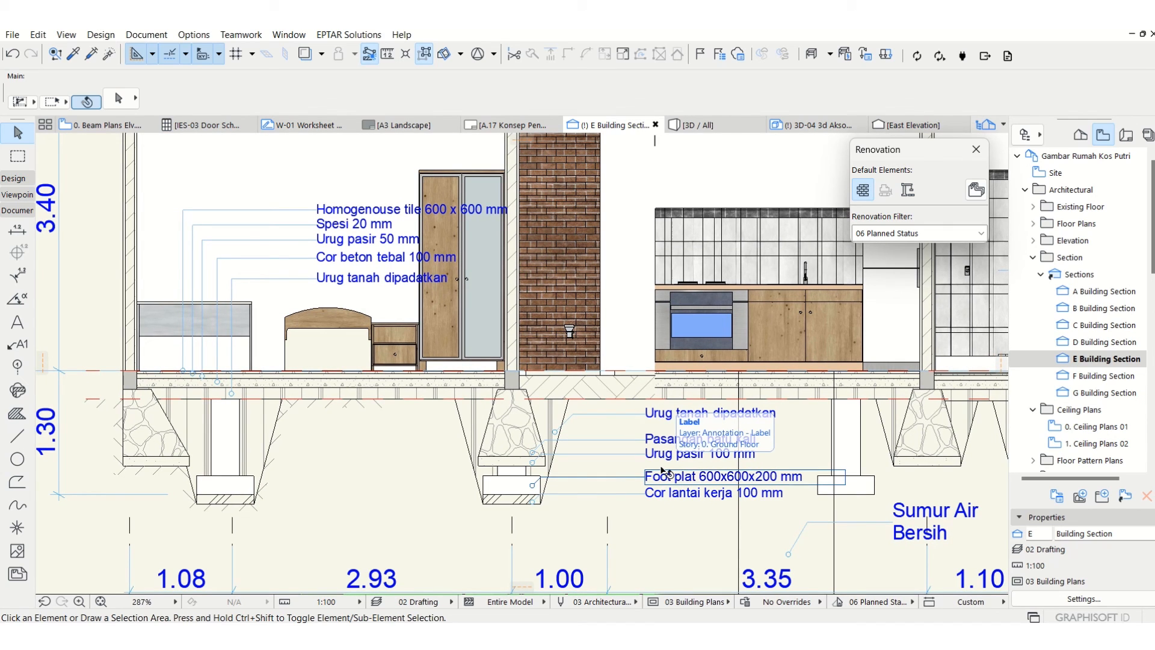
mouse_move(535, 34)
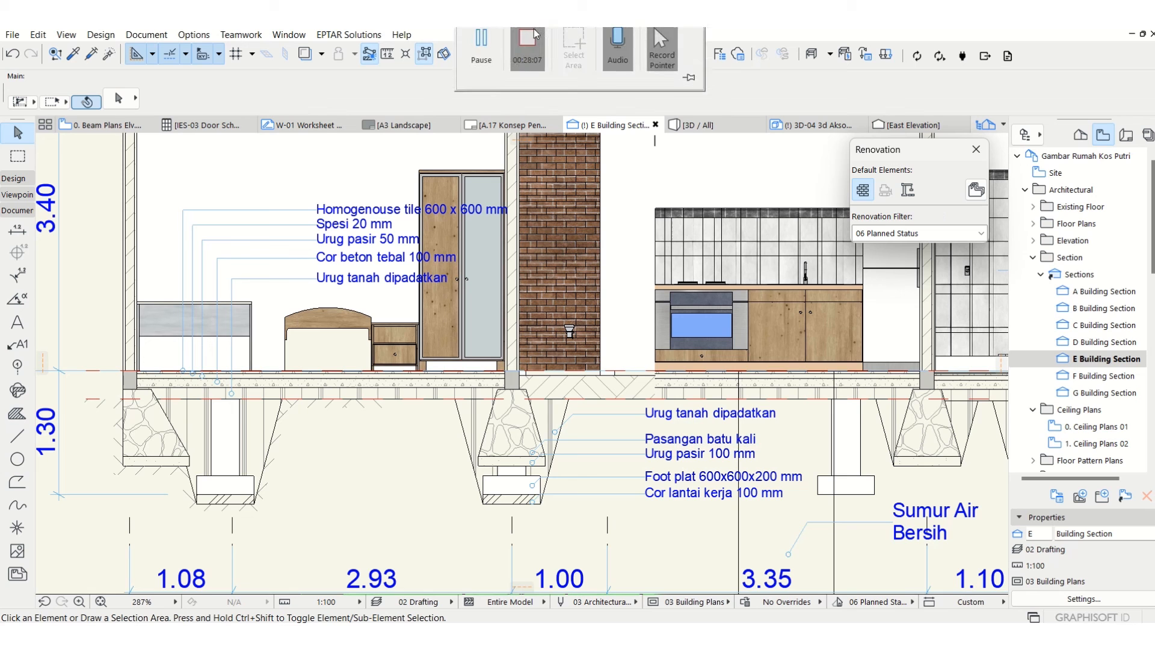